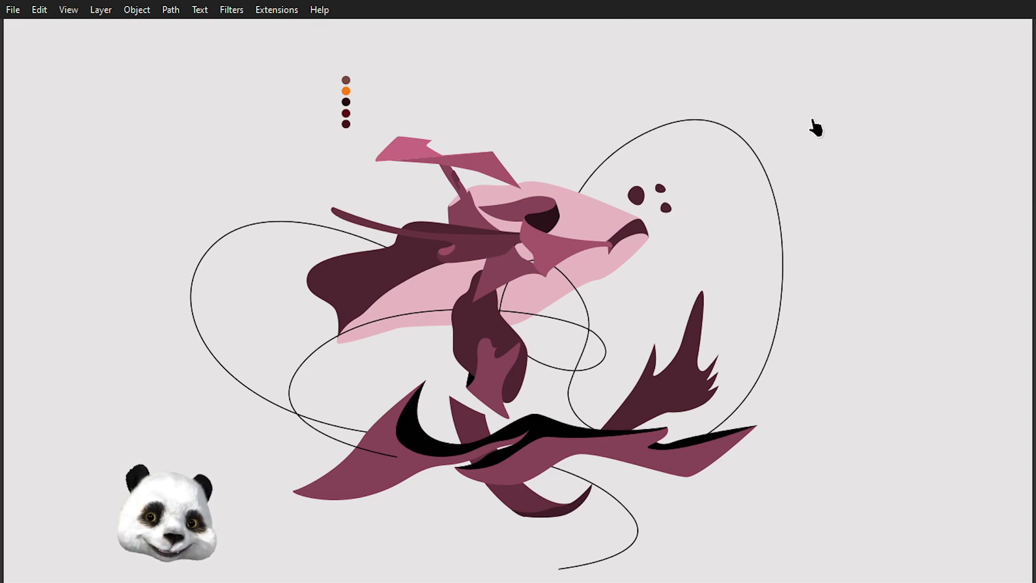
- Examine the flat-coloured fish-like creature, its curved guide lines and the column of palette swatches beside its head
scroll(818, 126, "down", 1, "ctrl")
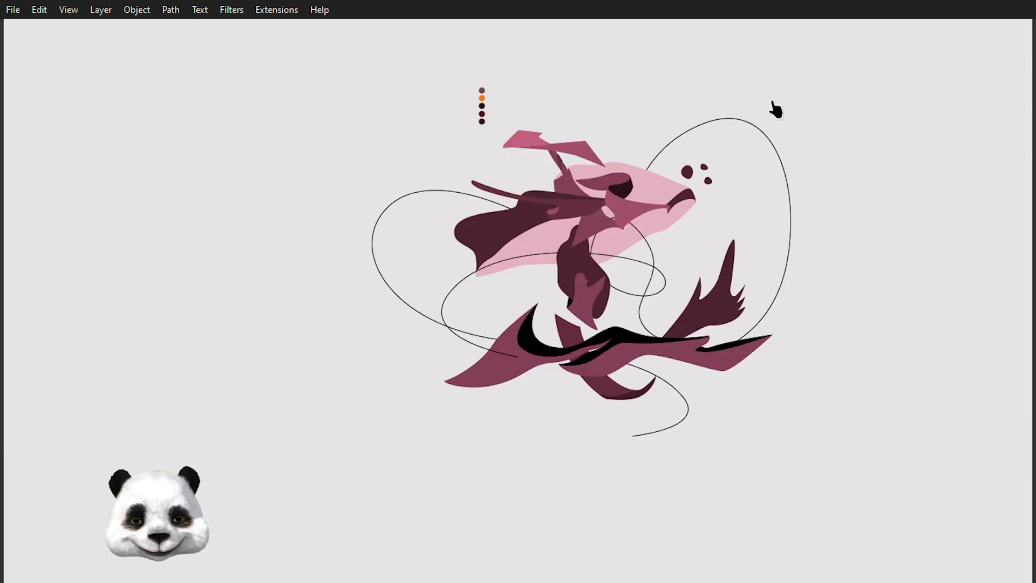
left_click_drag(838, 157, 763, 205)
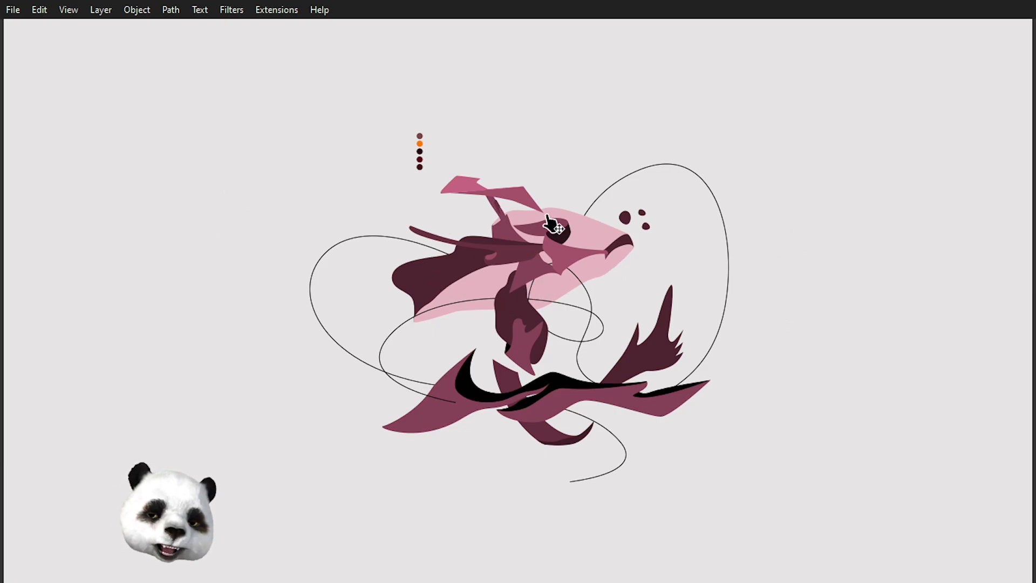
scroll(602, 336, "up", 3)
scroll(605, 336, "down", 2)
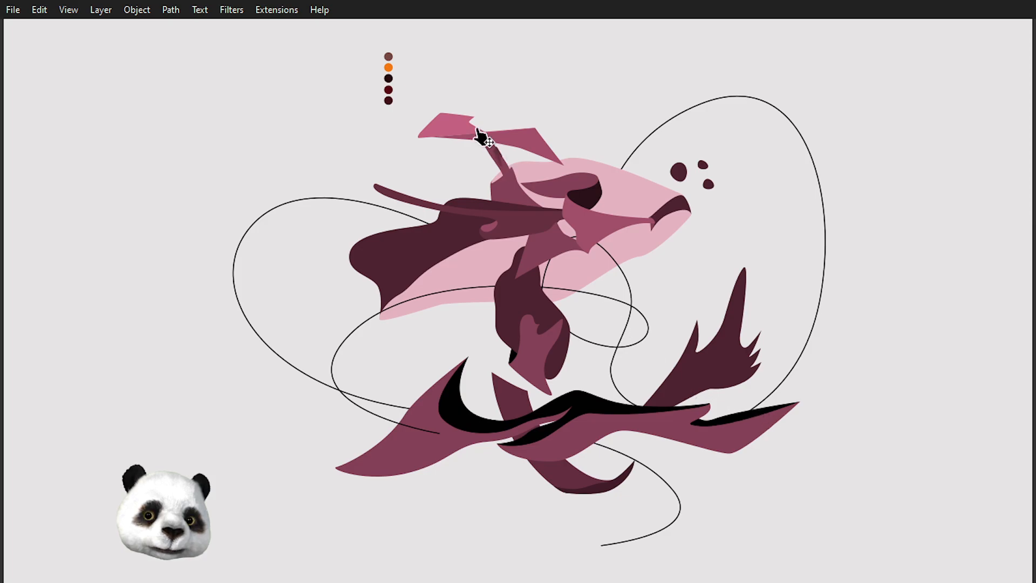
scroll(389, 60, "up", 5)
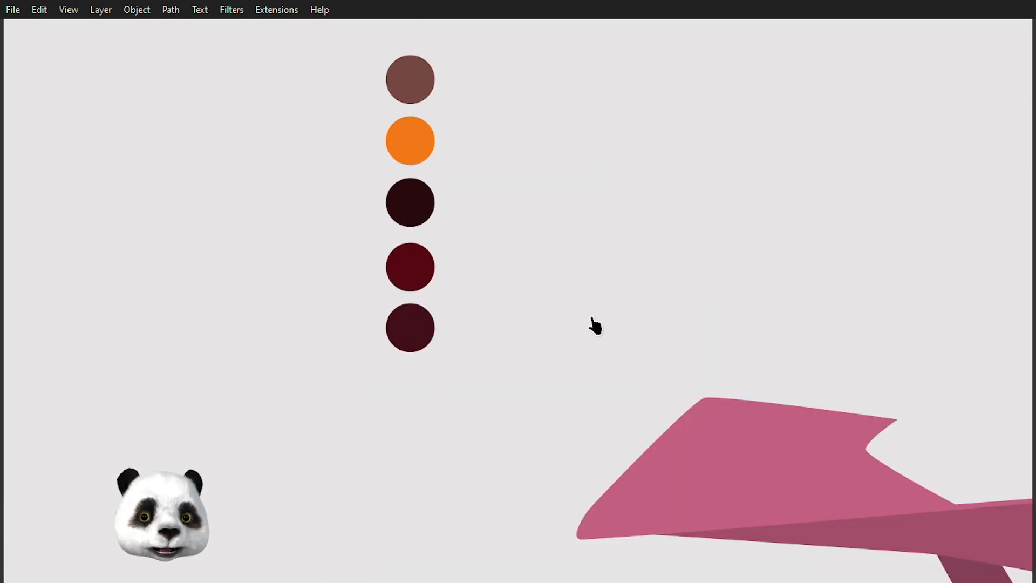
scroll(596, 326, "down", 5)
left_click_drag(773, 344, 617, 254)
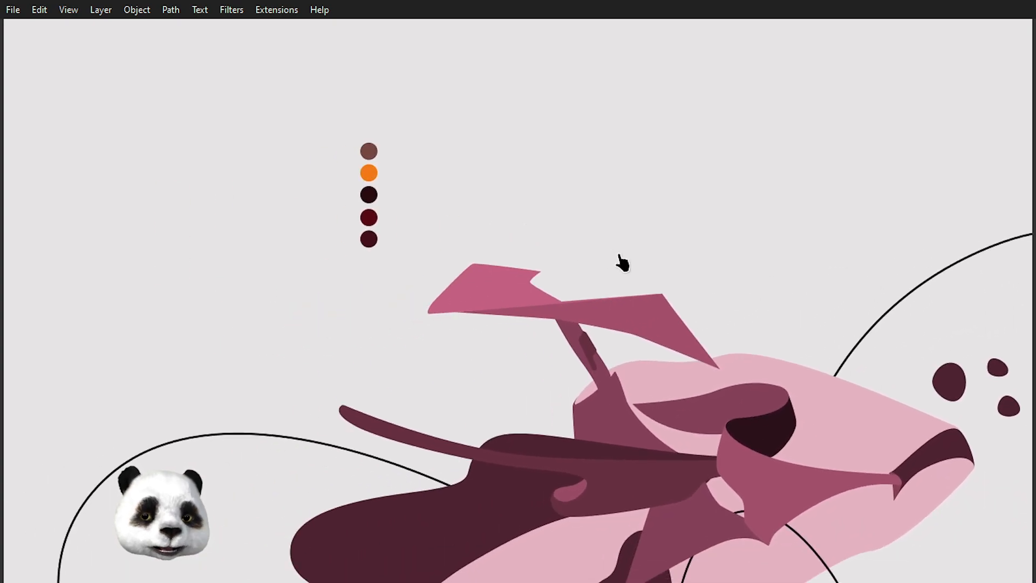
scroll(618, 265, "down", 5)
left_click_drag(887, 386, 777, 348)
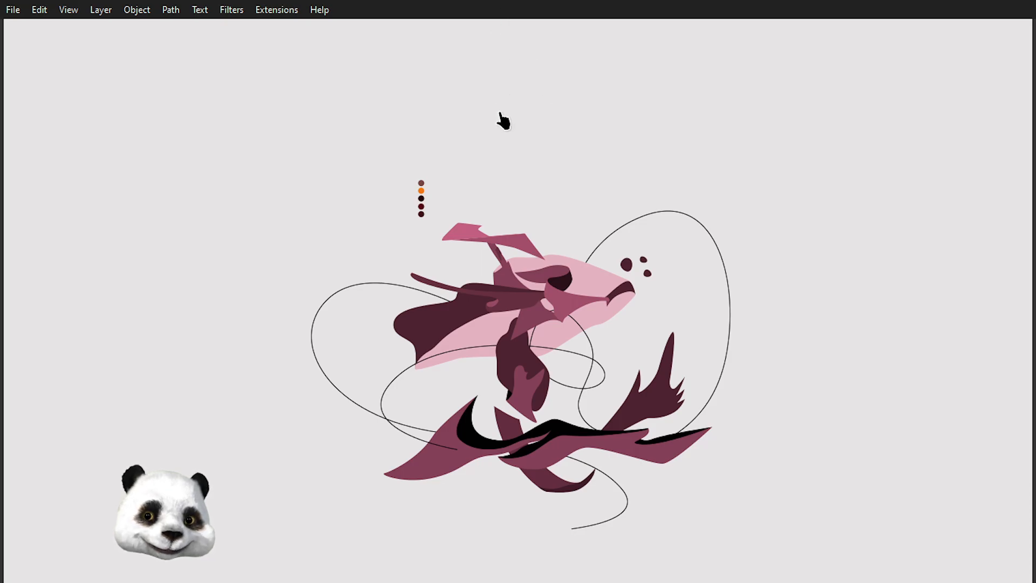
- Recolour the bright pink fin shape above the creature's head to a very pale cyan
scroll(462, 168, "up", 3)
mouse_move(484, 273)
left_mouse_down()
mouse_move(500, 131)
mouse_move(466, 122)
mouse_move(508, 106)
mouse_move(426, 99)
mouse_move(471, 97)
left_mouse_up()
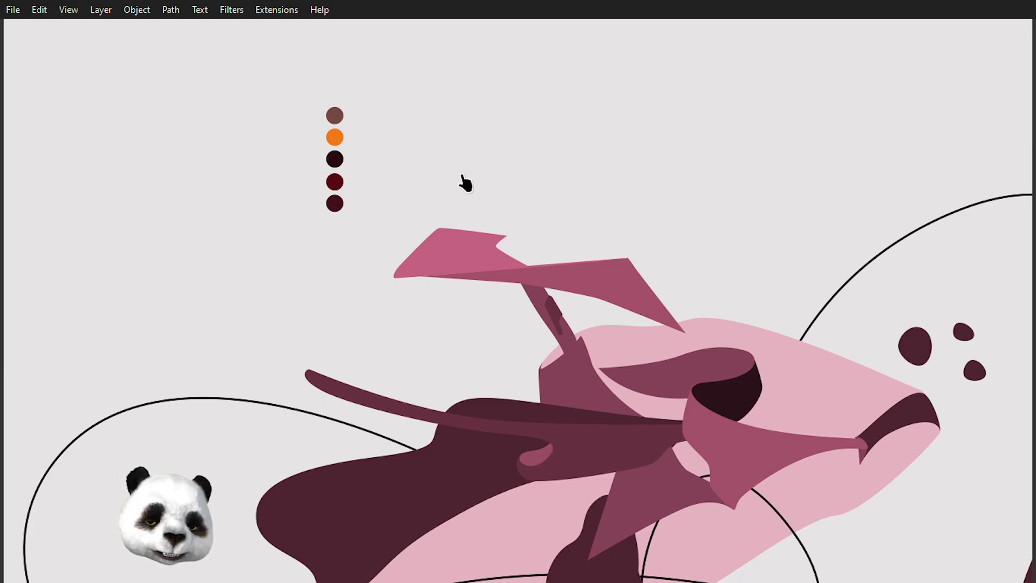
left_click(442, 266)
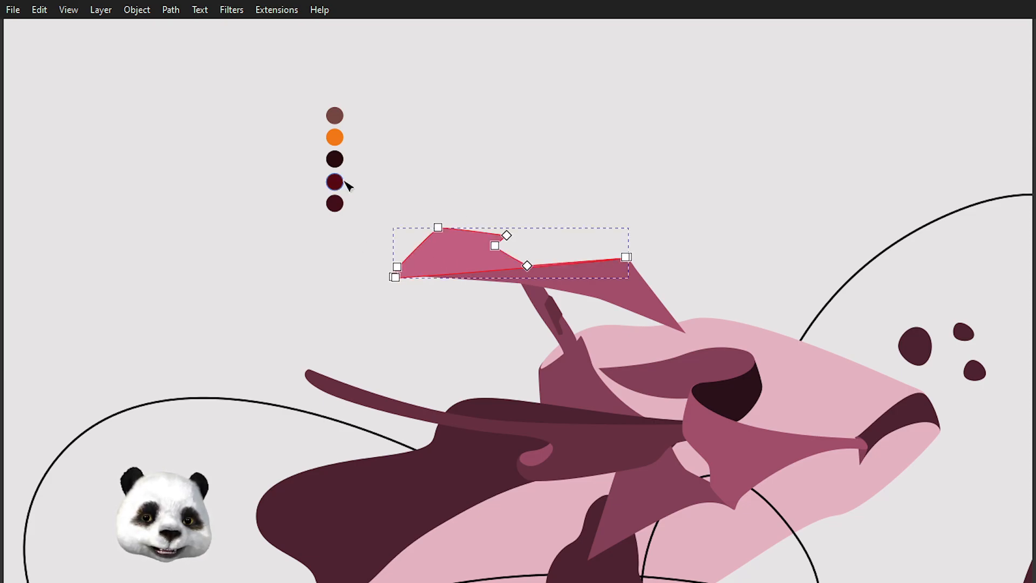
scroll(346, 182, "up", 2)
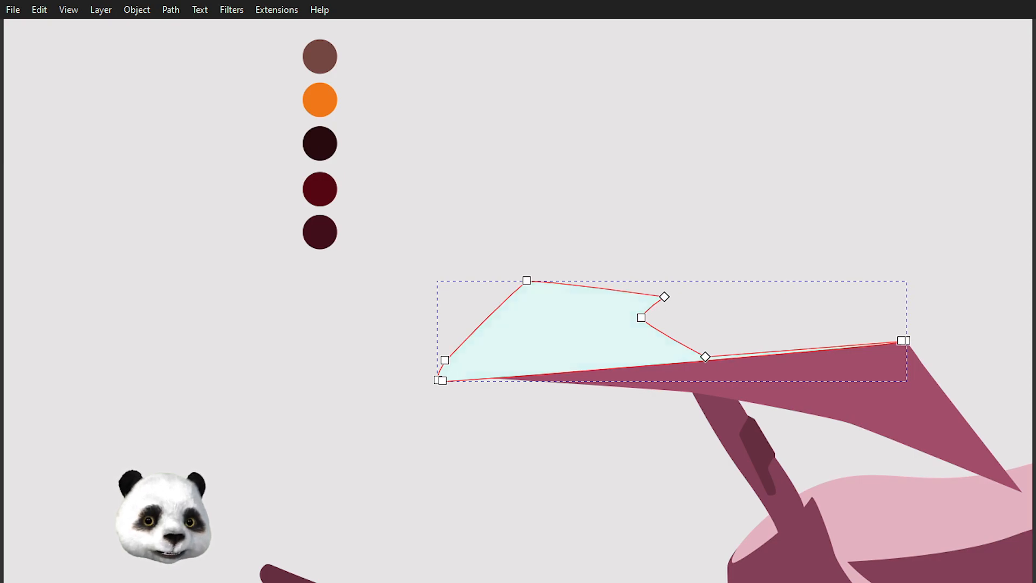
key("Escape")
scroll(809, 164, "down", 5)
scroll(828, 163, "up", 2)
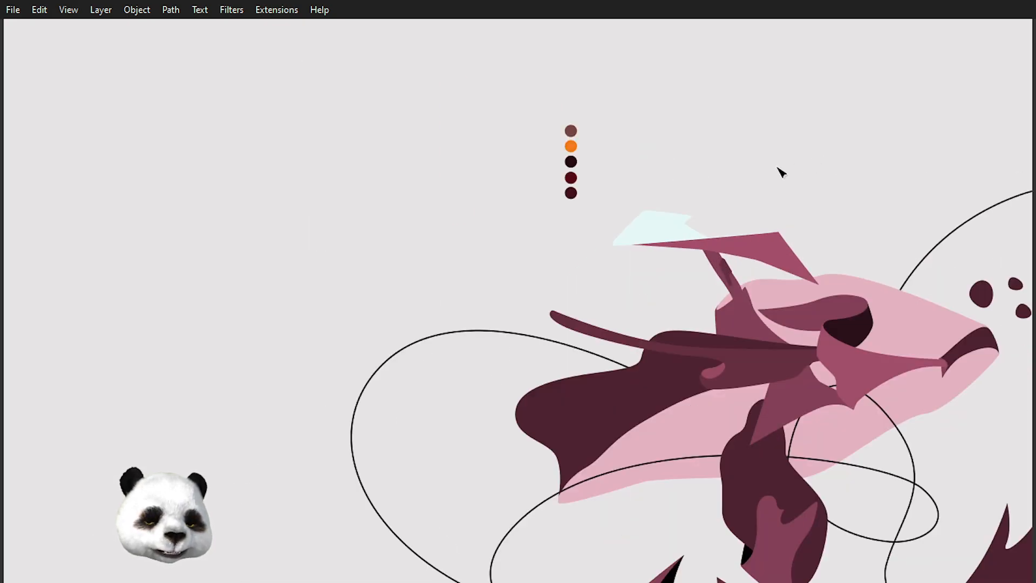
- Duplicate the lowest palette swatch and place the copy directly beneath it in the column
scroll(757, 169, "up", 3)
scroll(681, 195, "down", 2)
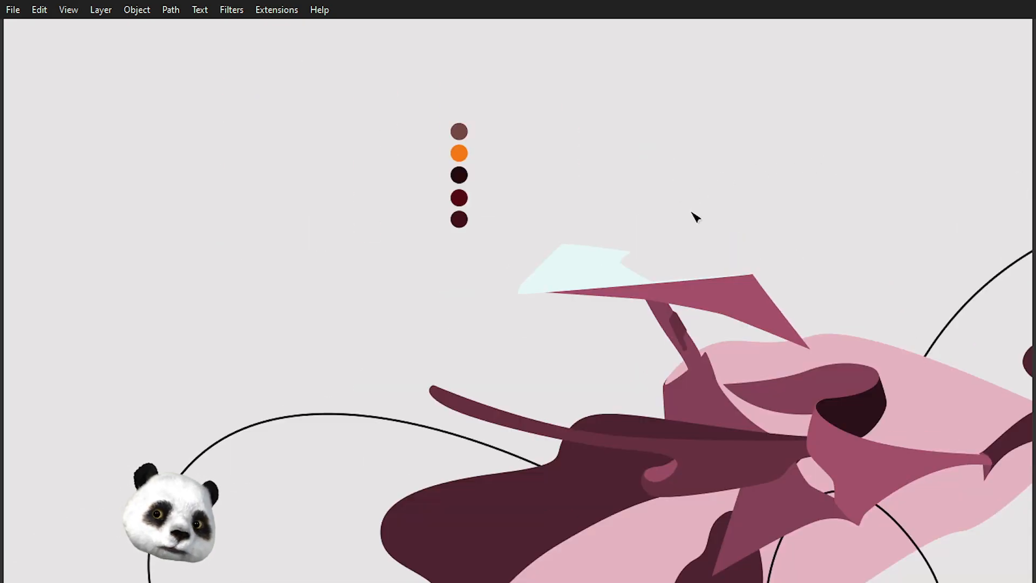
scroll(695, 217, "up", 1)
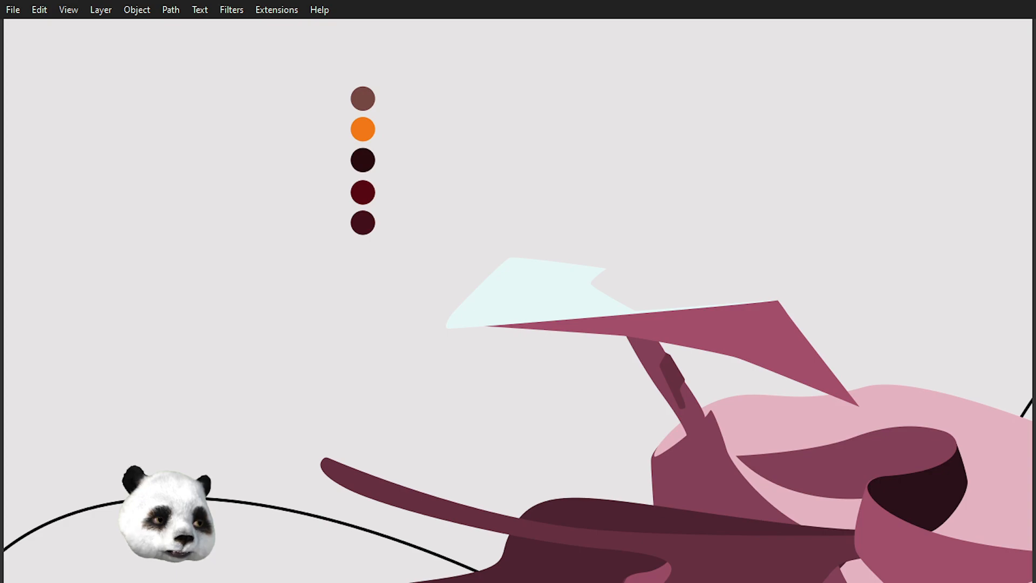
left_click(619, 309)
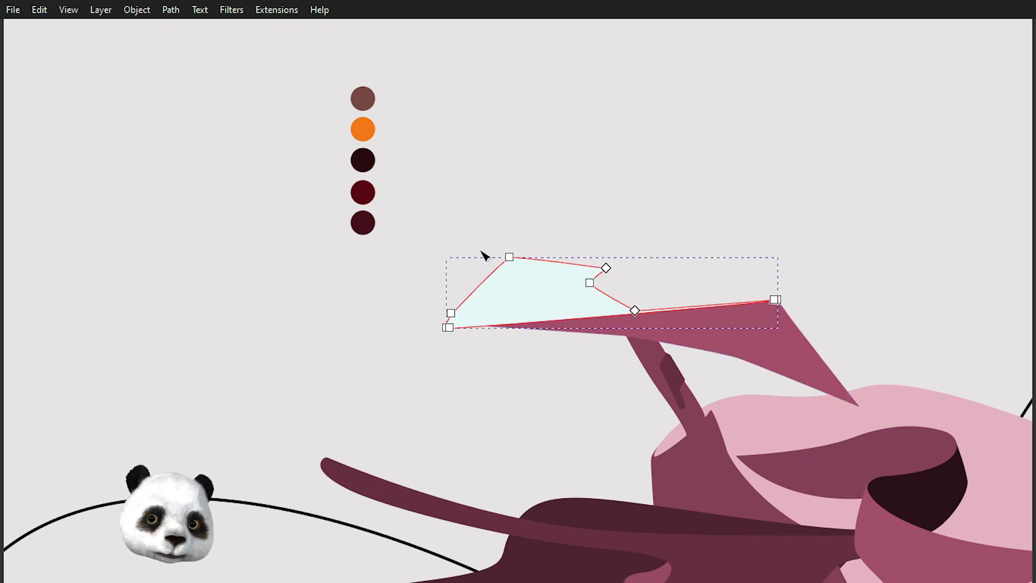
left_click(370, 227)
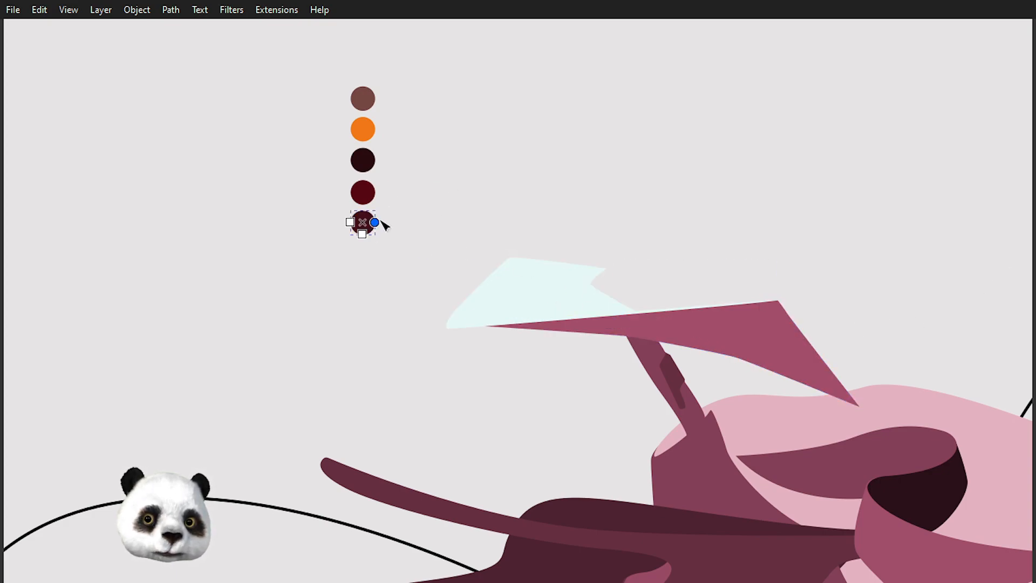
key("s")
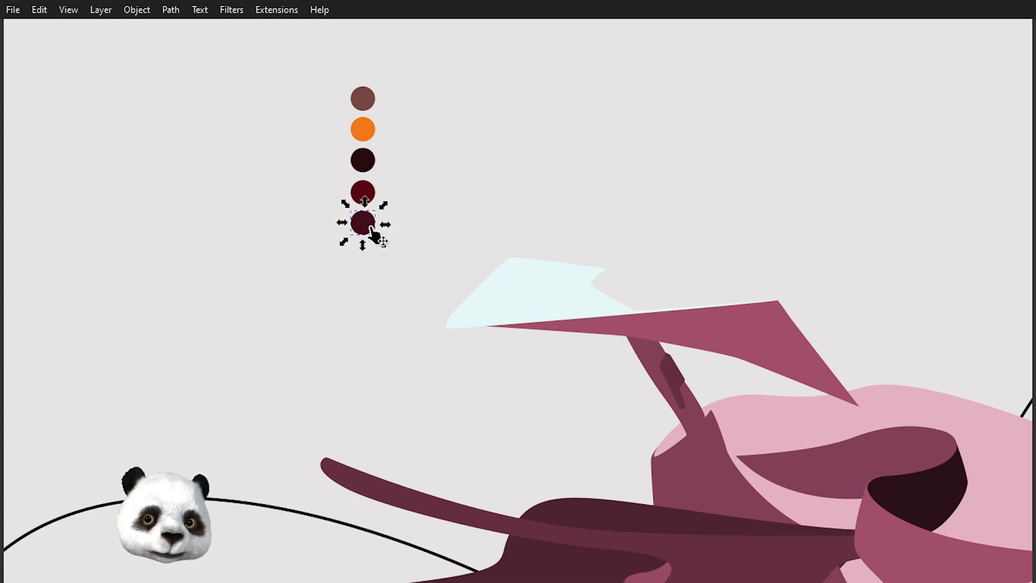
key("ctrl+d")
left_click_drag(371, 231, 367, 266)
- Fill the new swatch with the pale cyan sampled from the fin above the head
key("d")
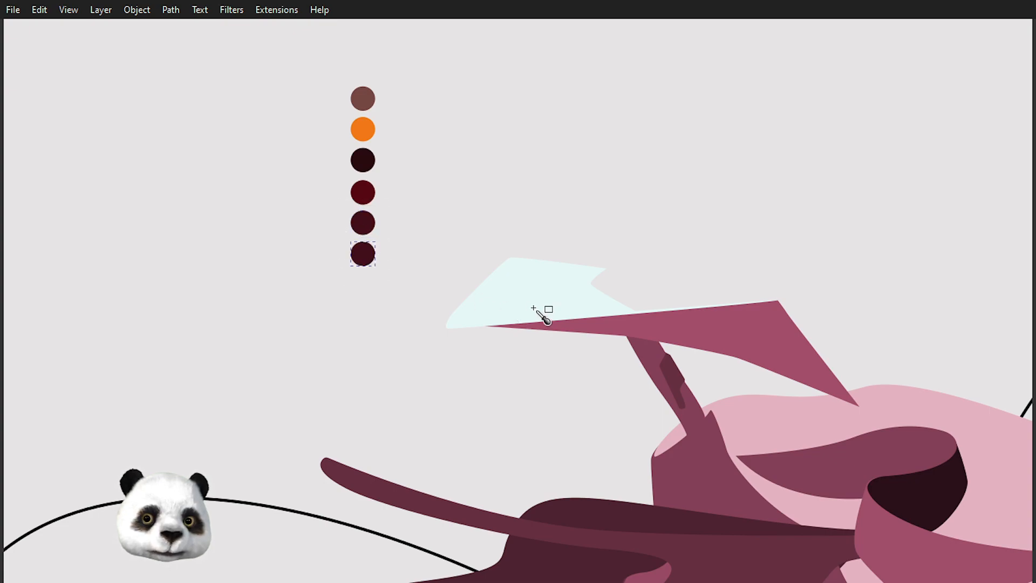
left_click(537, 292)
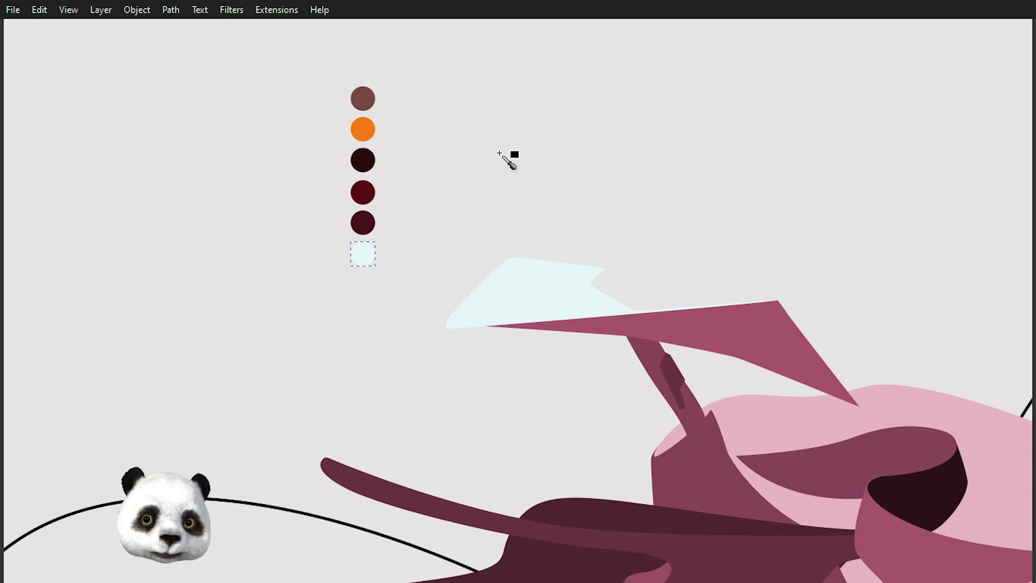
key("s")
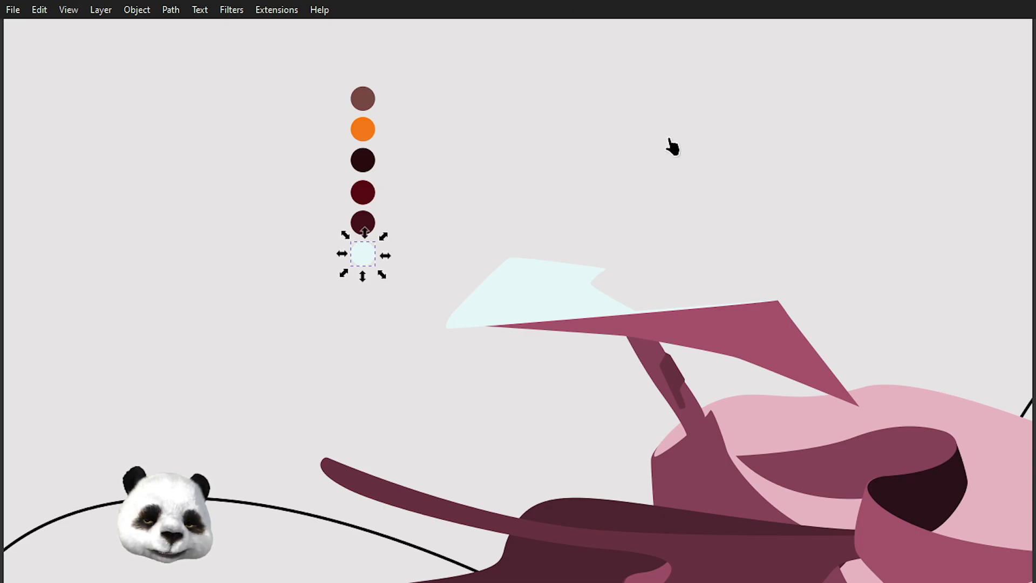
key("Escape")
- Draw a large rectangle over the whole creature and fill it with a grey-teal radial gradient, light at the centre and reaching past its edges
key("5")
left_click_drag(908, 163, 755, 187)
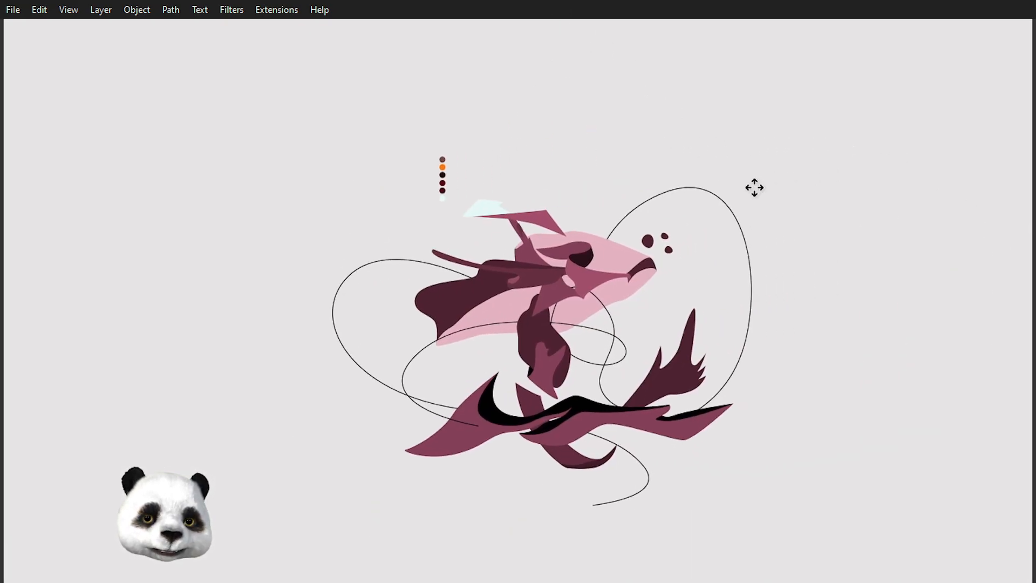
scroll(755, 187, "down", 1)
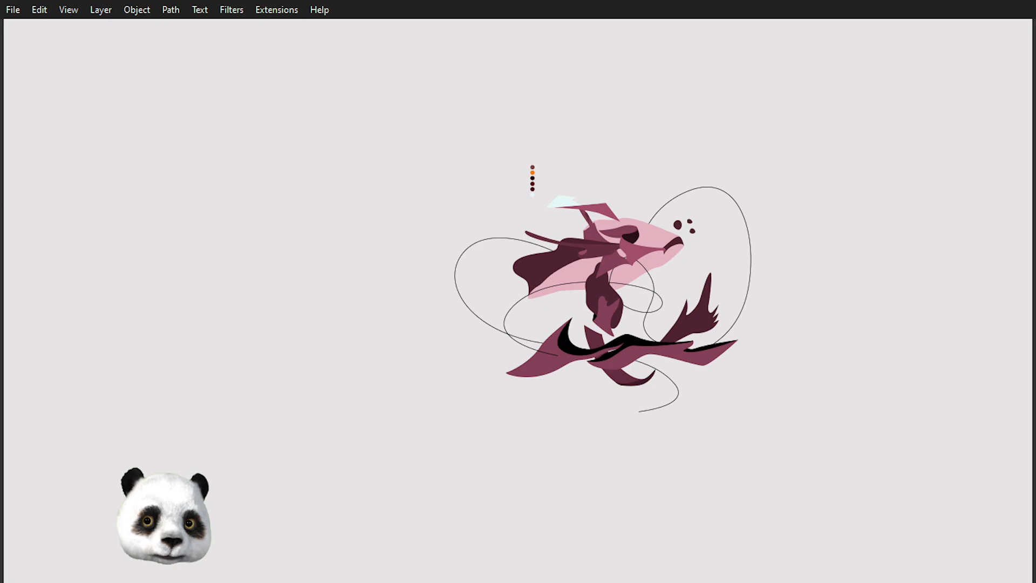
left_click(532, 179)
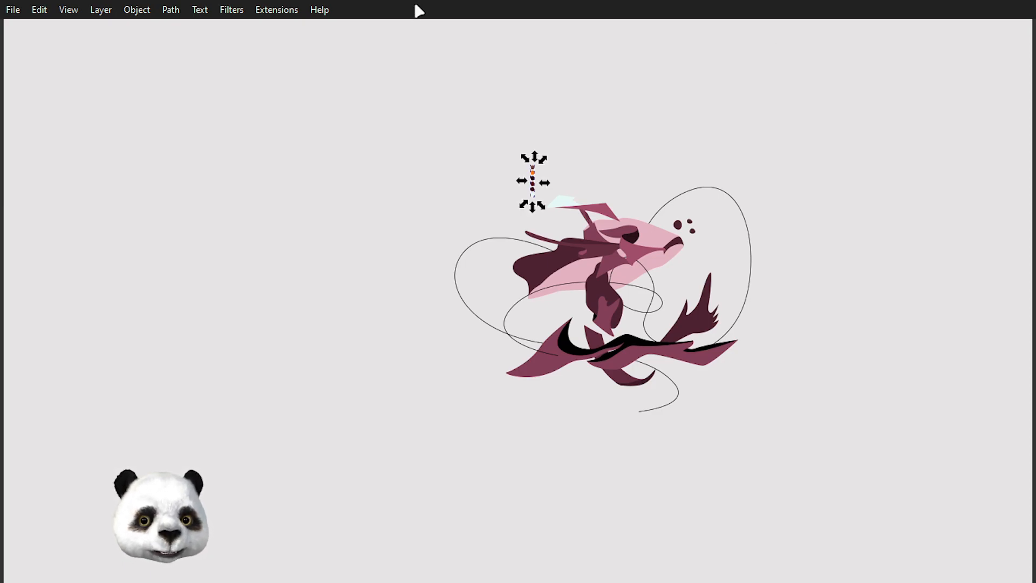
left_click(468, 84)
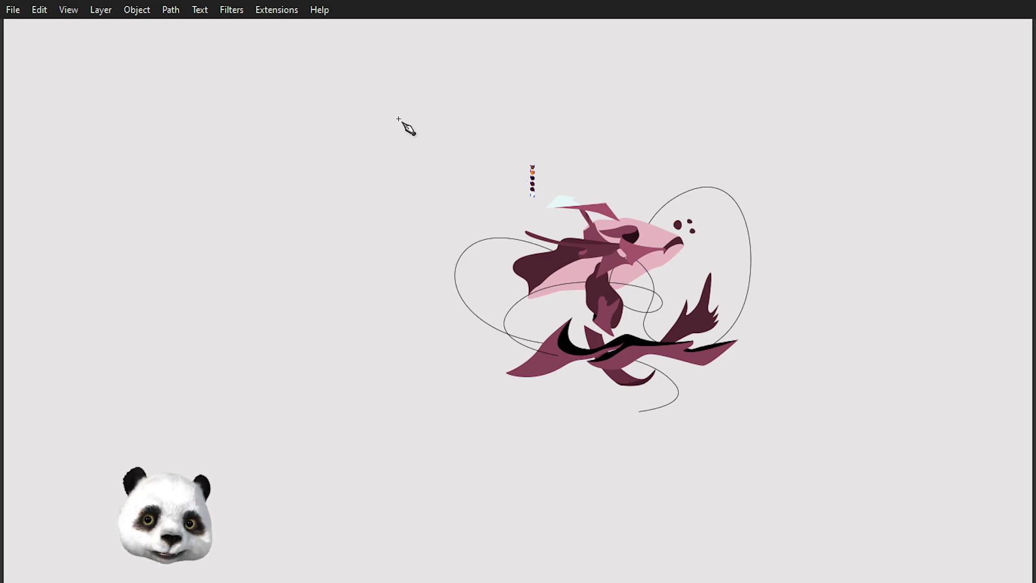
key("r")
left_click_drag(385, 112, 856, 438)
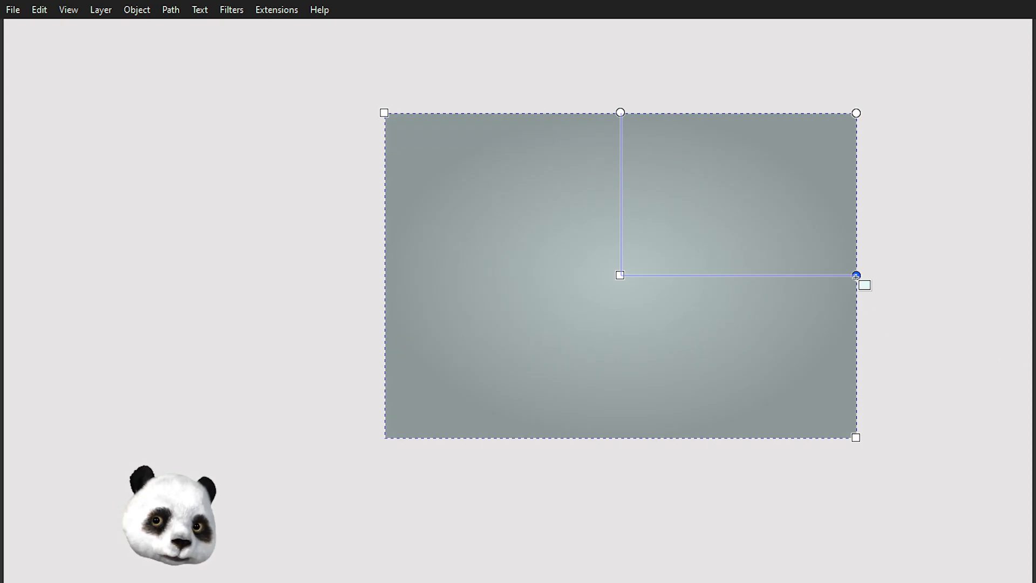
left_click_drag(856, 275, 891, 276)
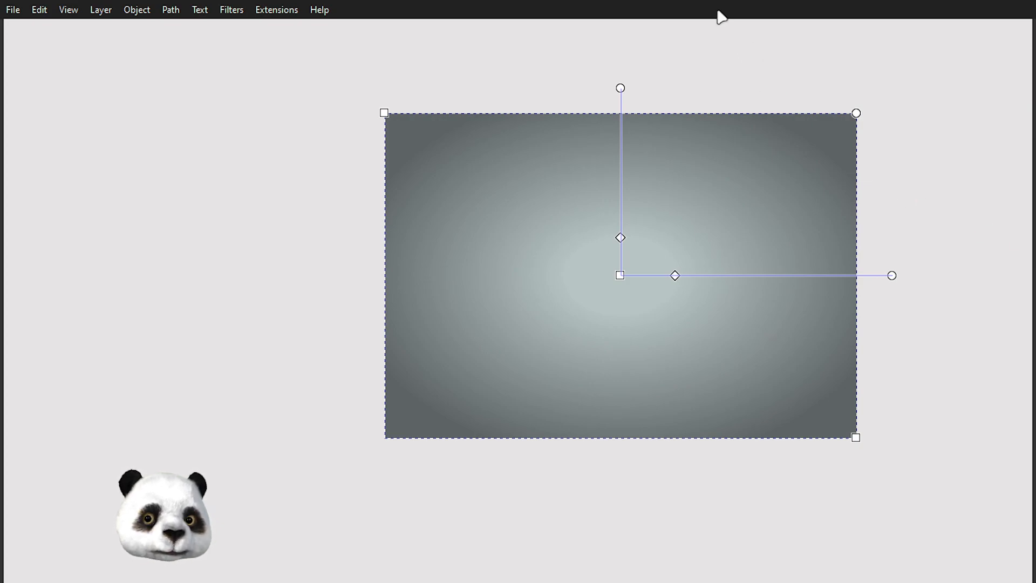
- Send the gradient rectangle behind all the artwork and shift it slightly down to frame the creature
key("s")
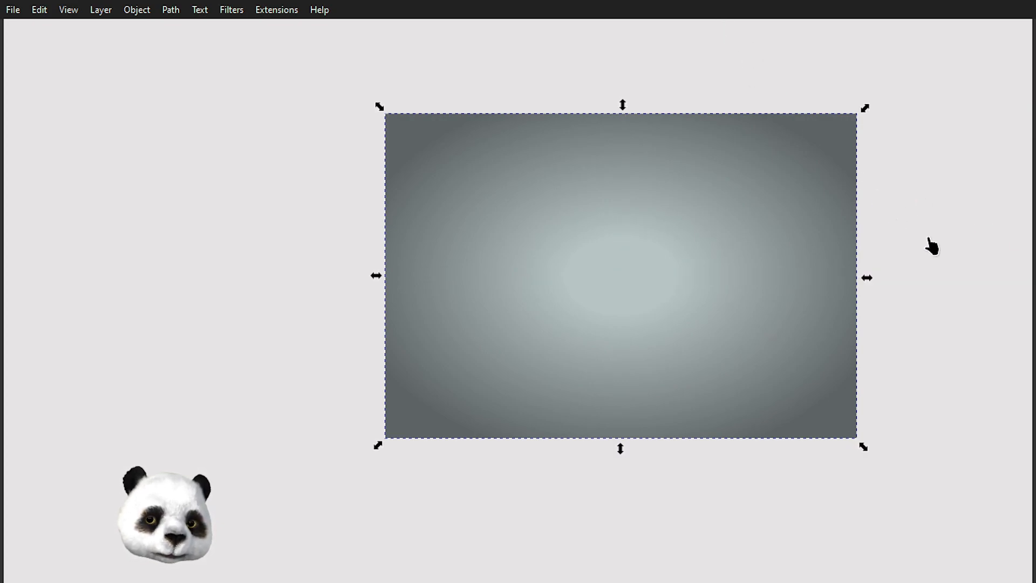
key("End")
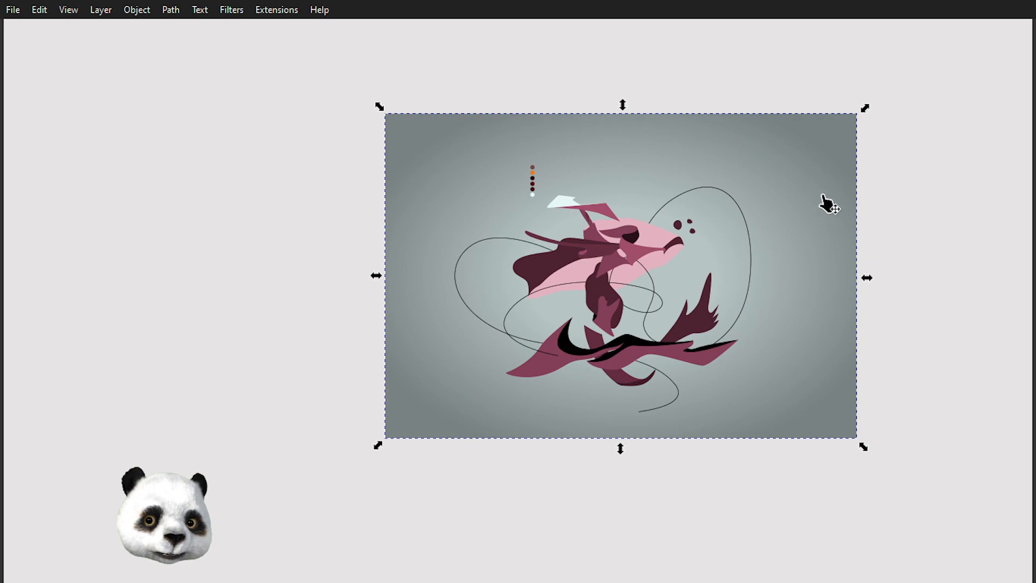
left_click_drag(827, 184, 825, 211)
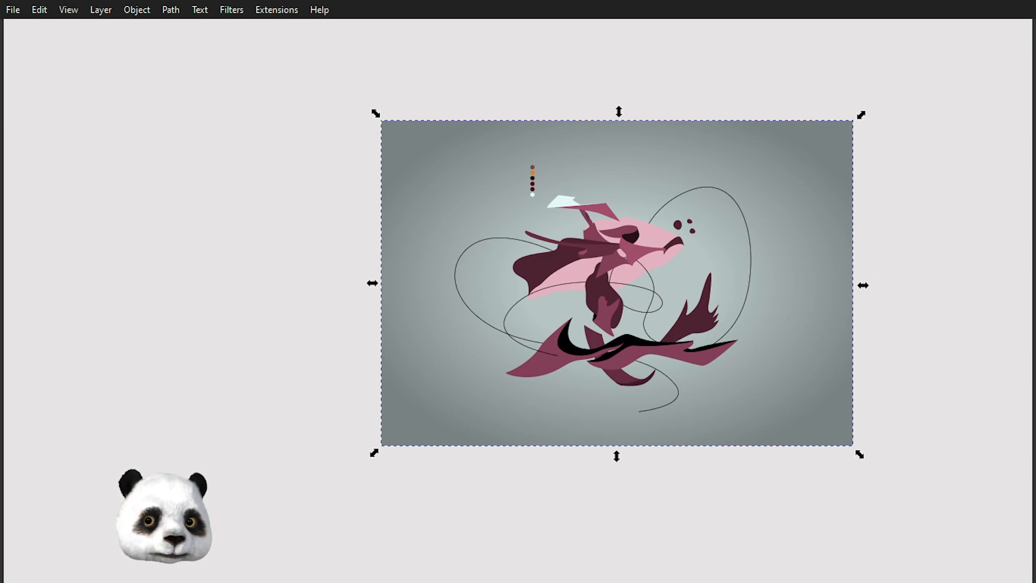
left_click(777, 97)
- Recolour the folded underside of the fin above the head from the pale fin's hue, darkened to a muted teal
scroll(701, 188, "up", 4)
left_click_drag(342, 212, 616, 238)
scroll(477, 214, "up", 2)
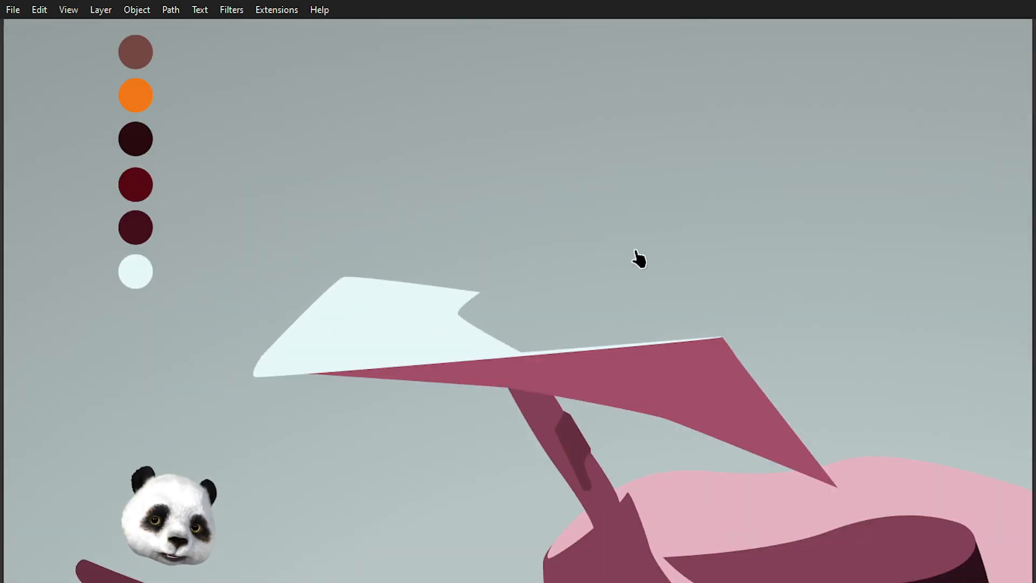
left_click(655, 405)
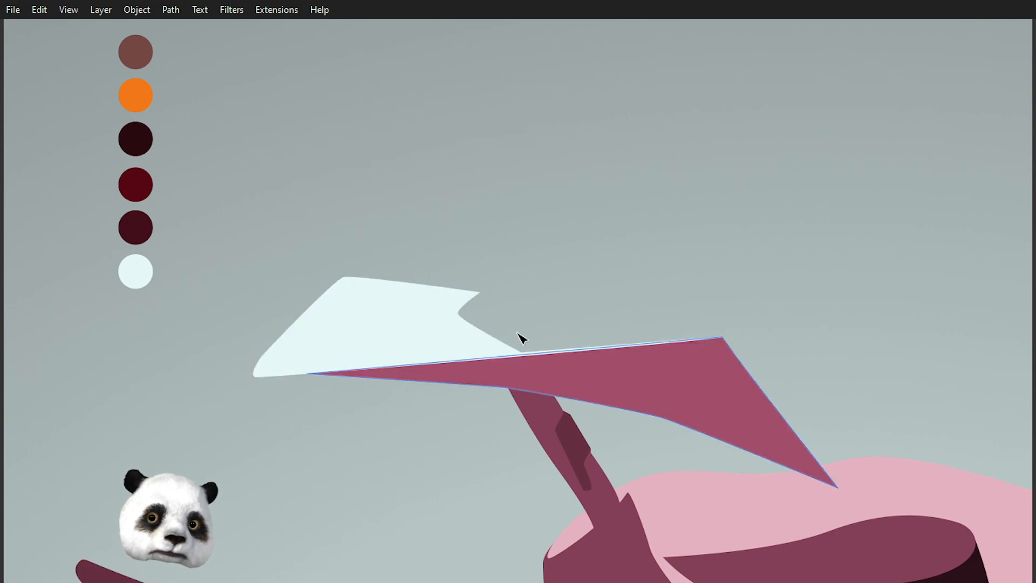
left_click(376, 311)
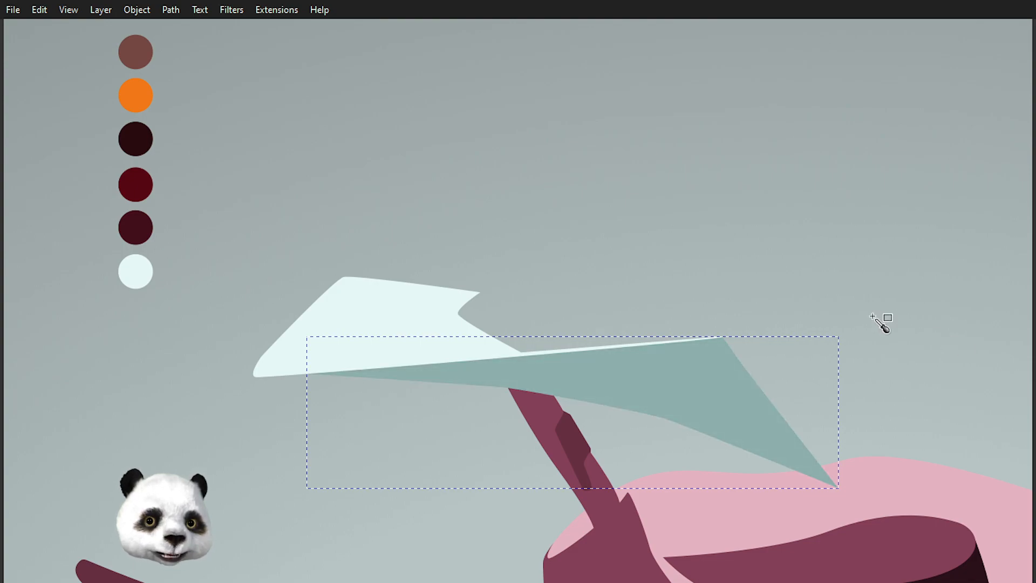
- Shade the fin's folded underside with a diagonal linear gradient, from dark grey-teal to lighter teal toward the pointed tip
scroll(864, 302, "down", 3)
scroll(845, 296, "up", 3)
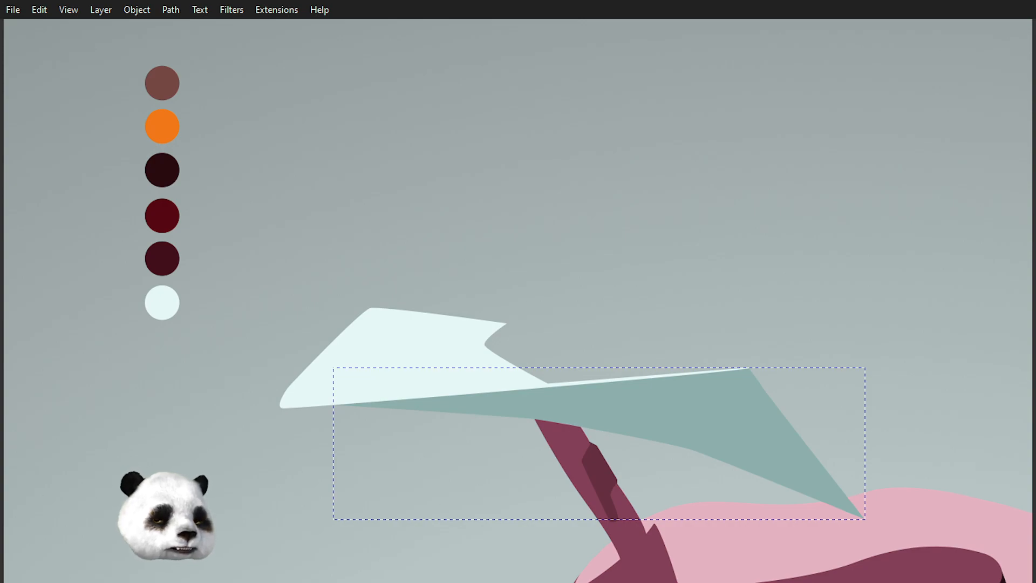
left_click_drag(652, 403, 747, 454)
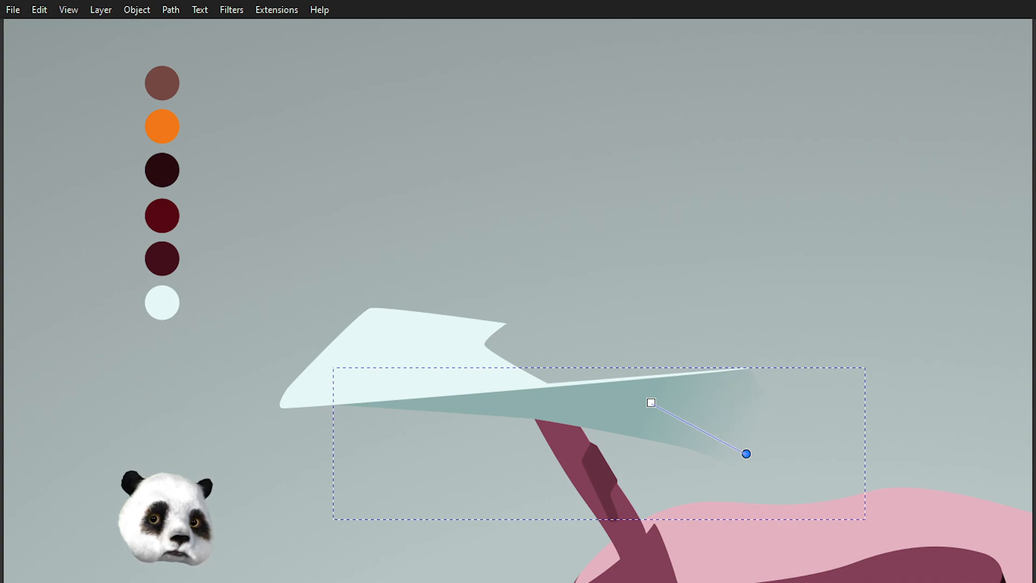
key("ctrl+z")
left_click(651, 403)
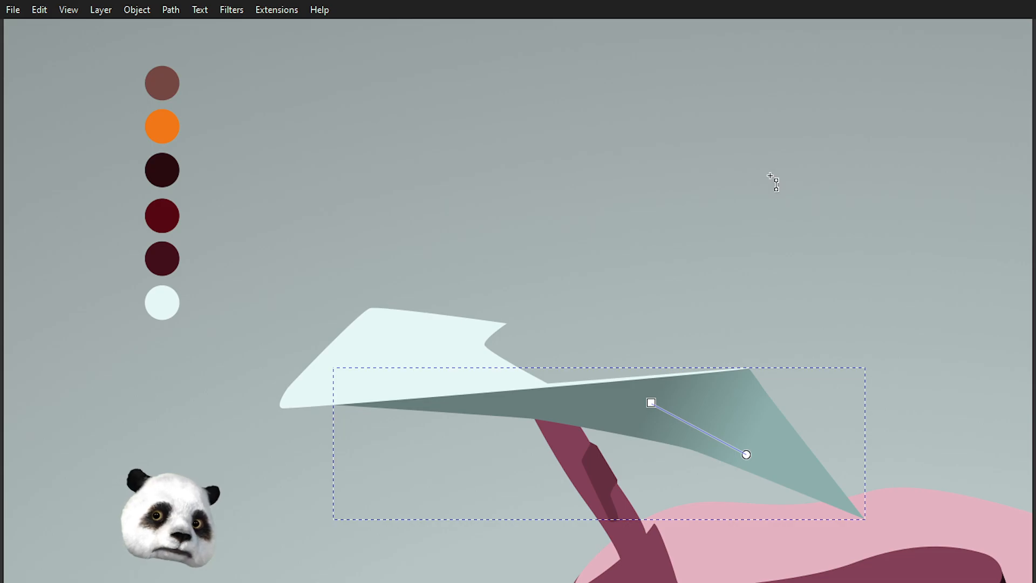
key("s")
key("Escape")
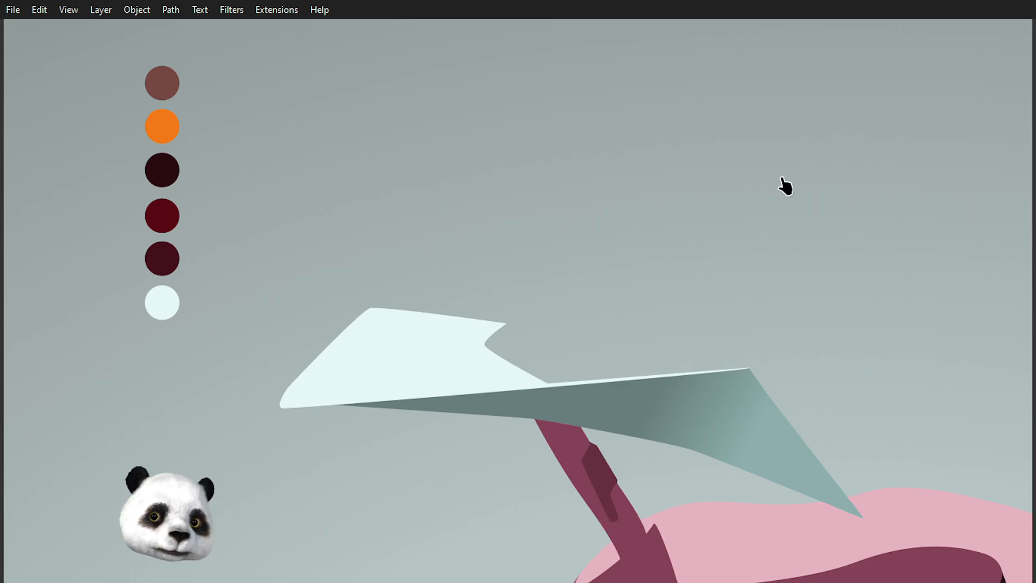
scroll(781, 181, "down", 4)
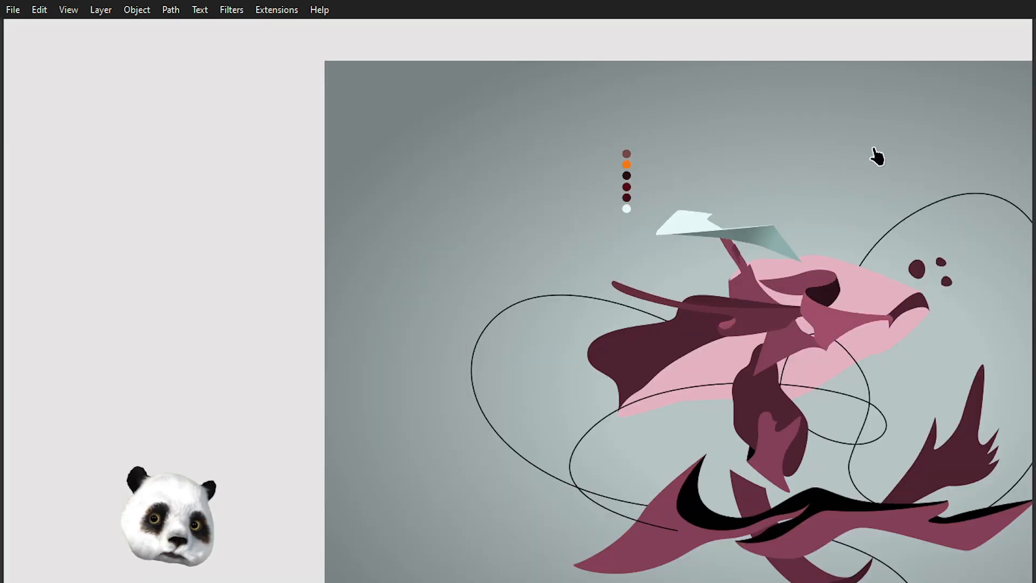
scroll(771, 187, "up", 2)
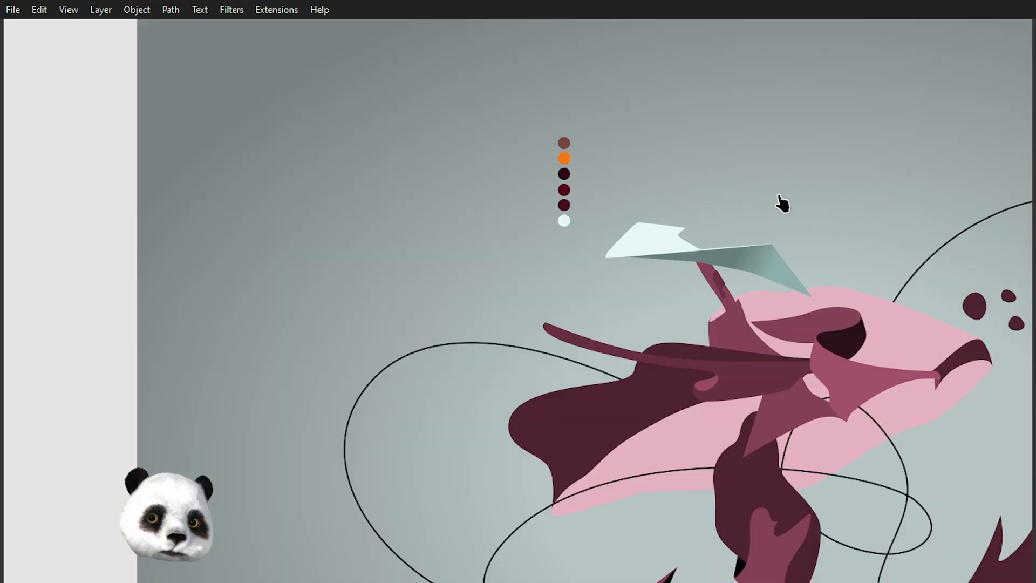
scroll(779, 203, "up", 4)
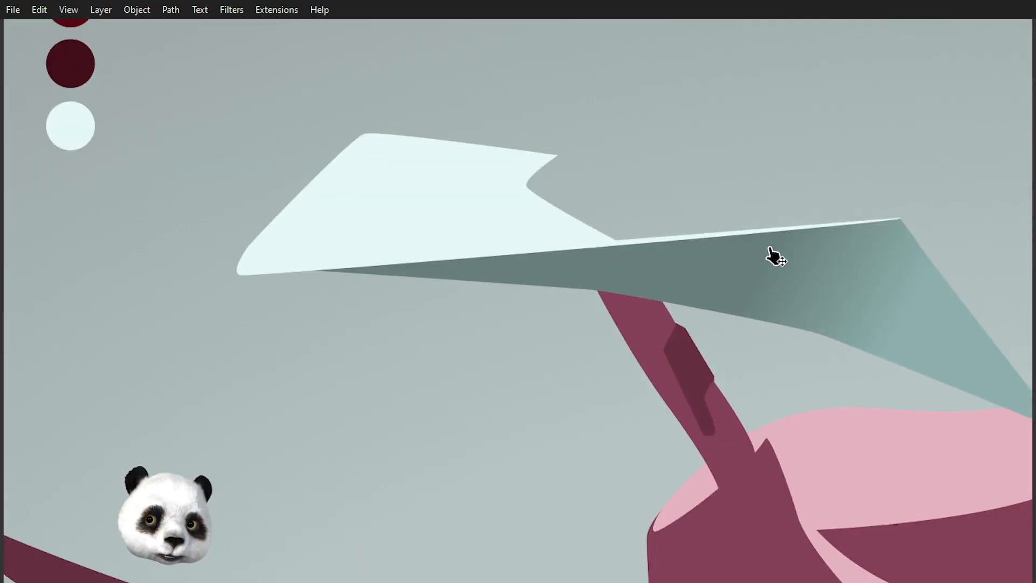
left_click(811, 291)
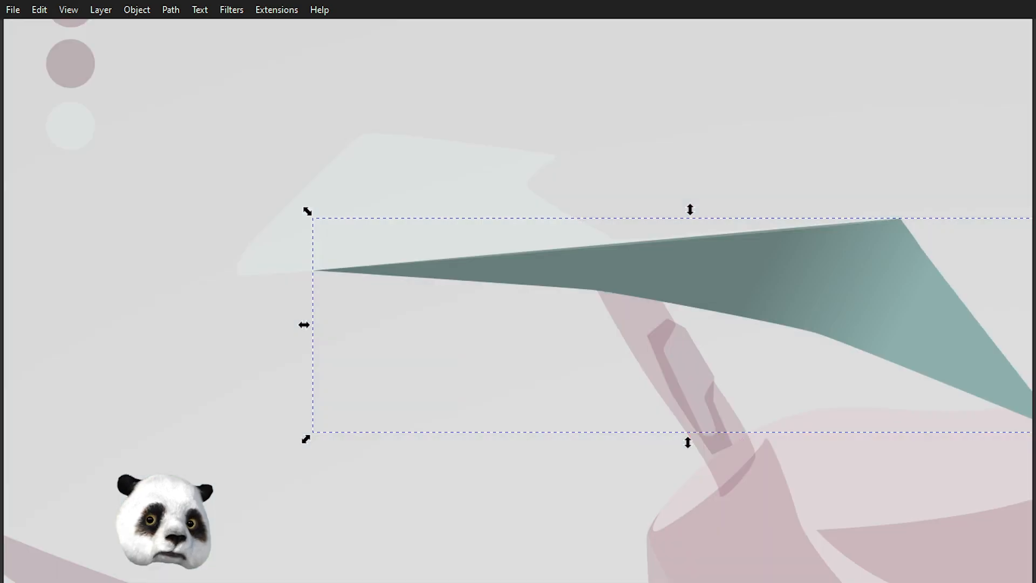
key("alt+Page_Up")
left_click_drag(811, 349, 851, 410)
key("ctrl+z")
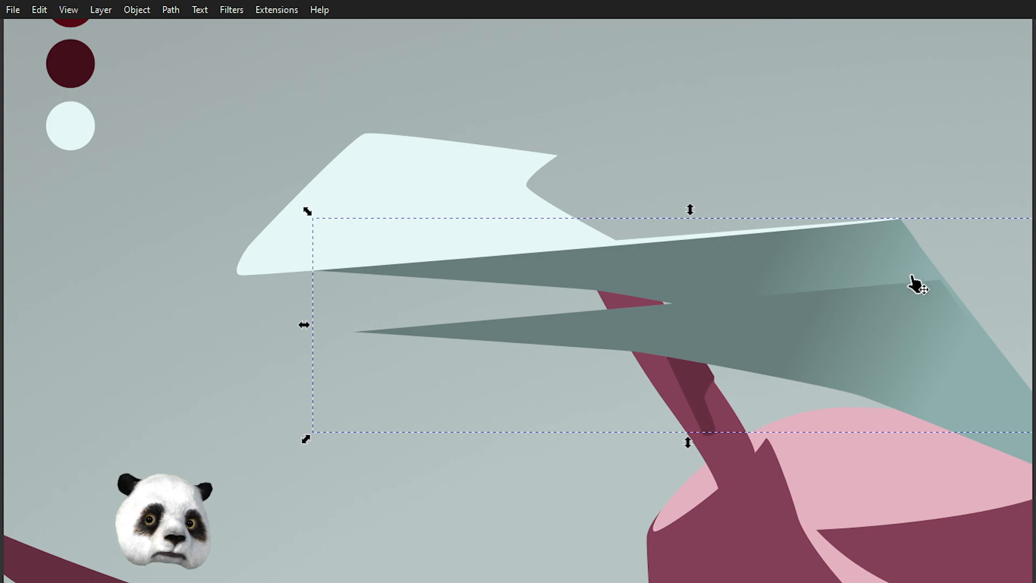
left_click(895, 178)
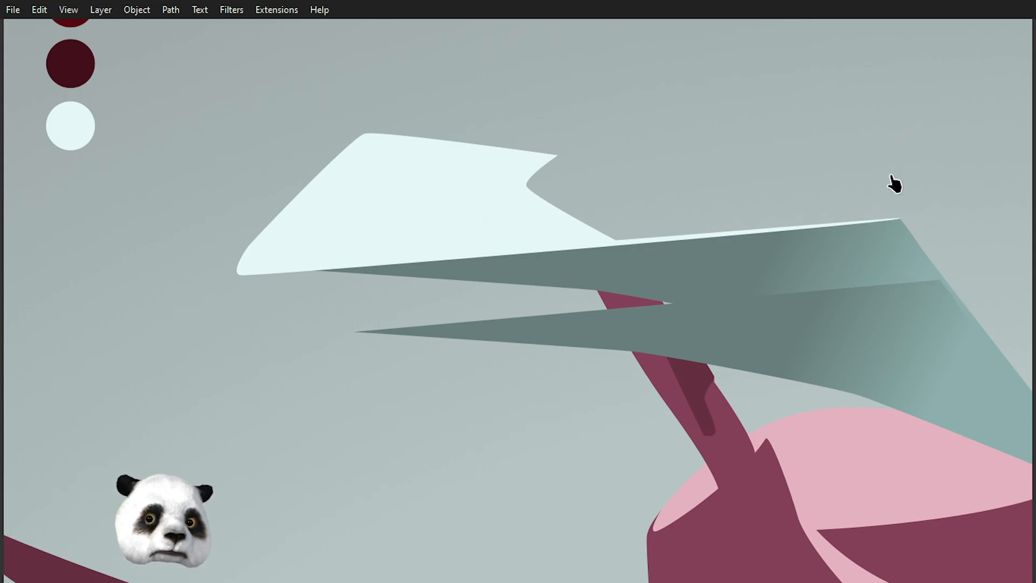
left_click(812, 268)
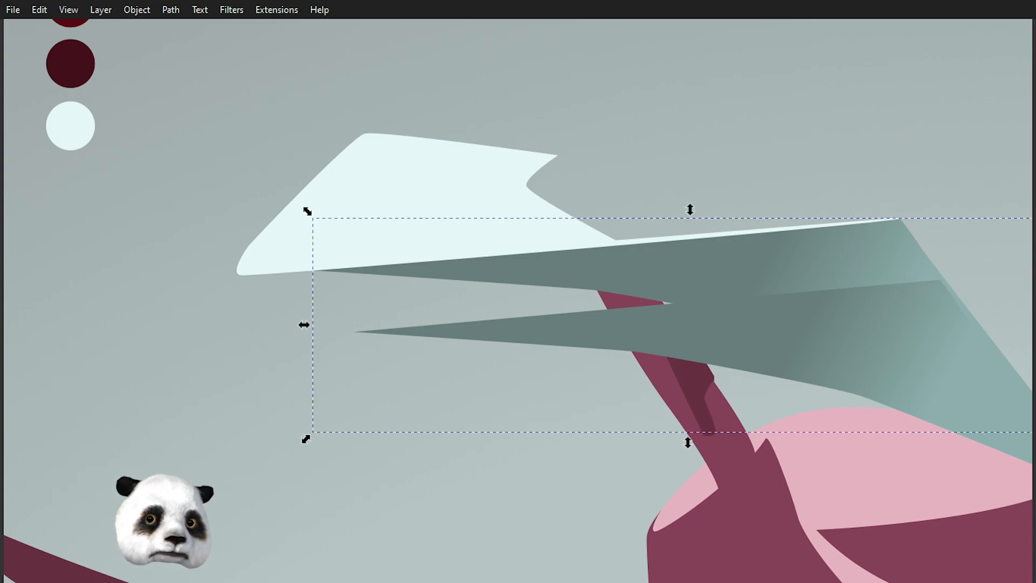
key("ctrl+shift+z")
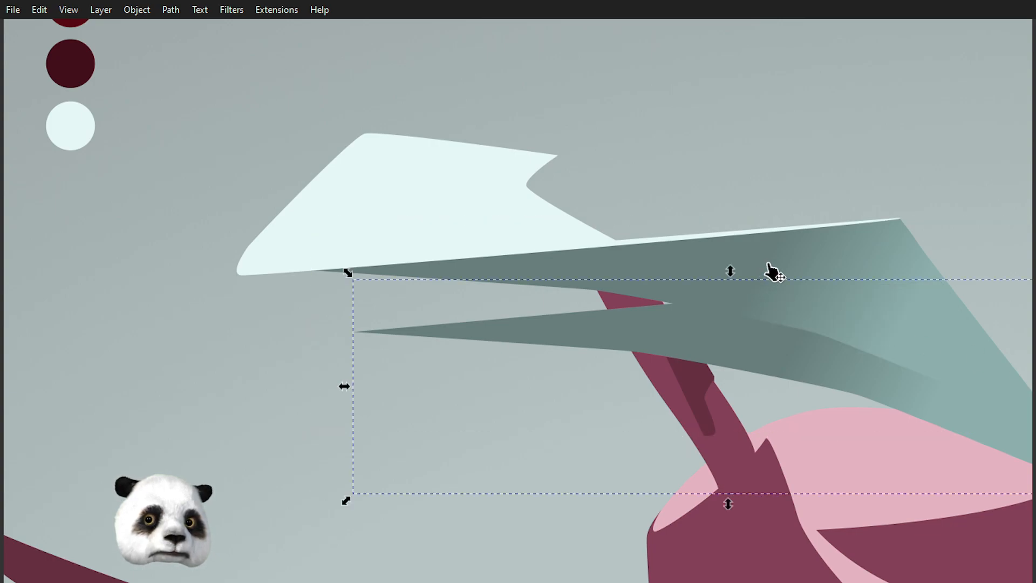
key("Delete")
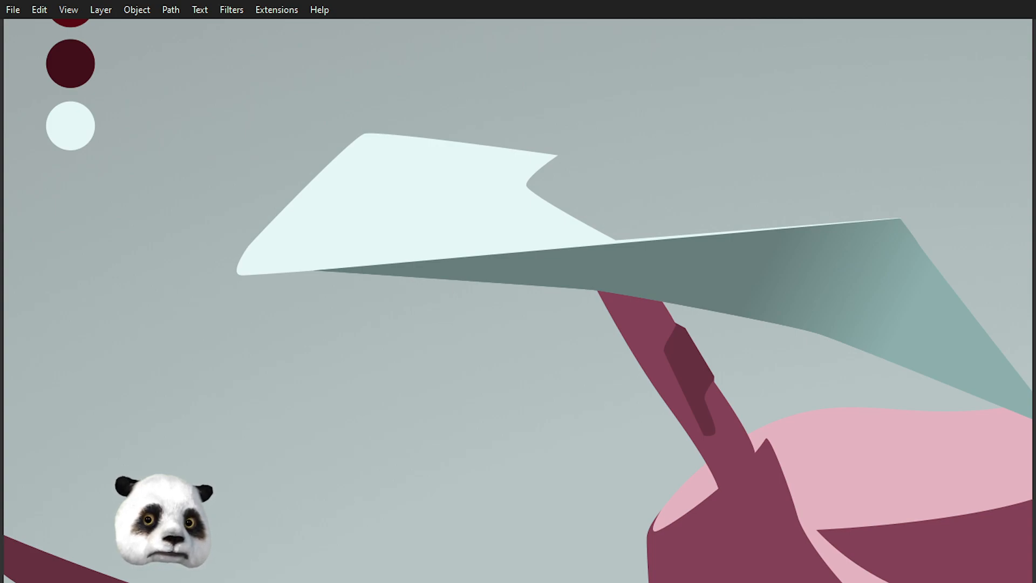
- Lower the fin's folded underside one level beneath the pale fin and turn it into a clip group
left_click(431, 210)
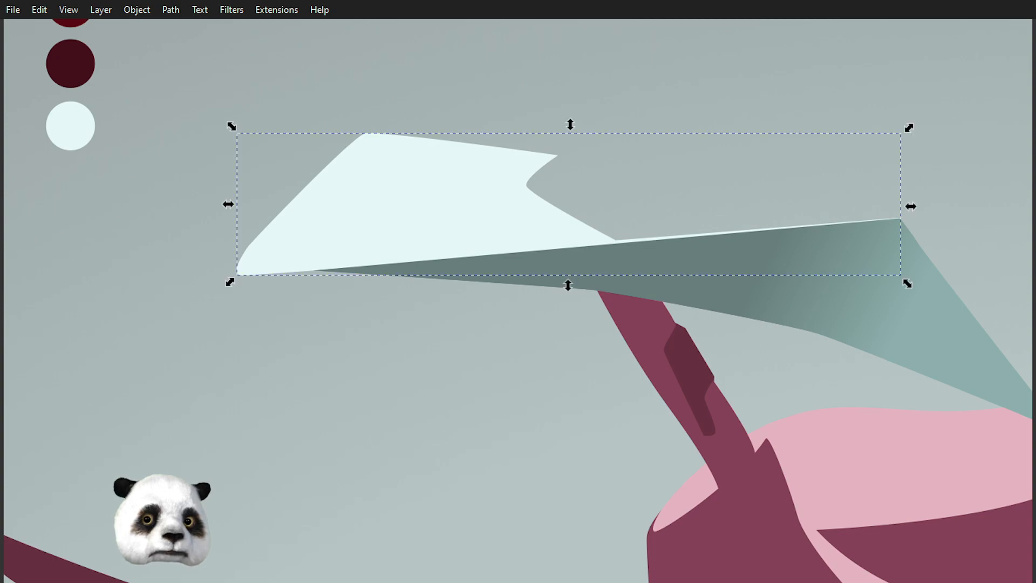
left_click(670, 270)
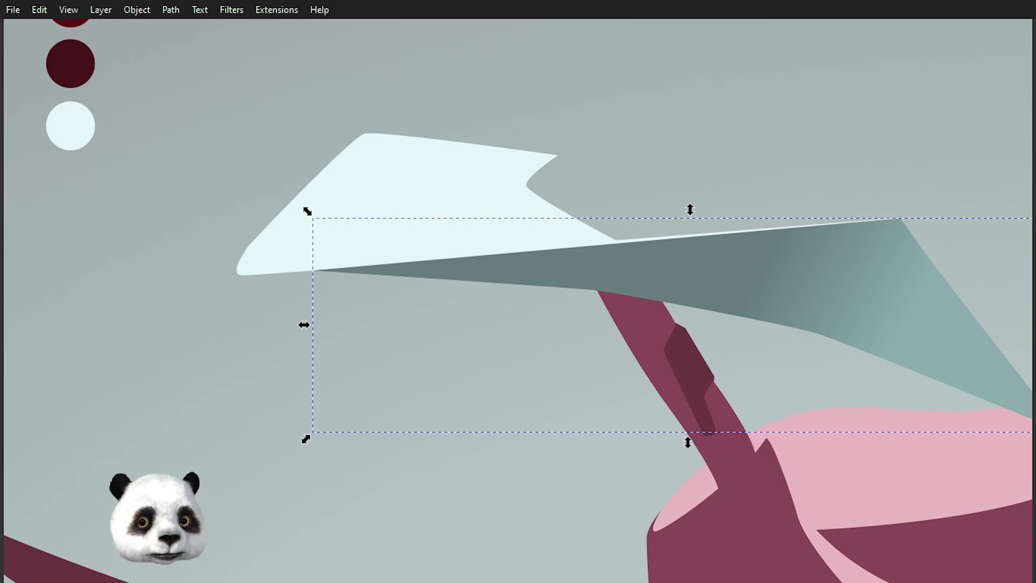
key("Page_Down")
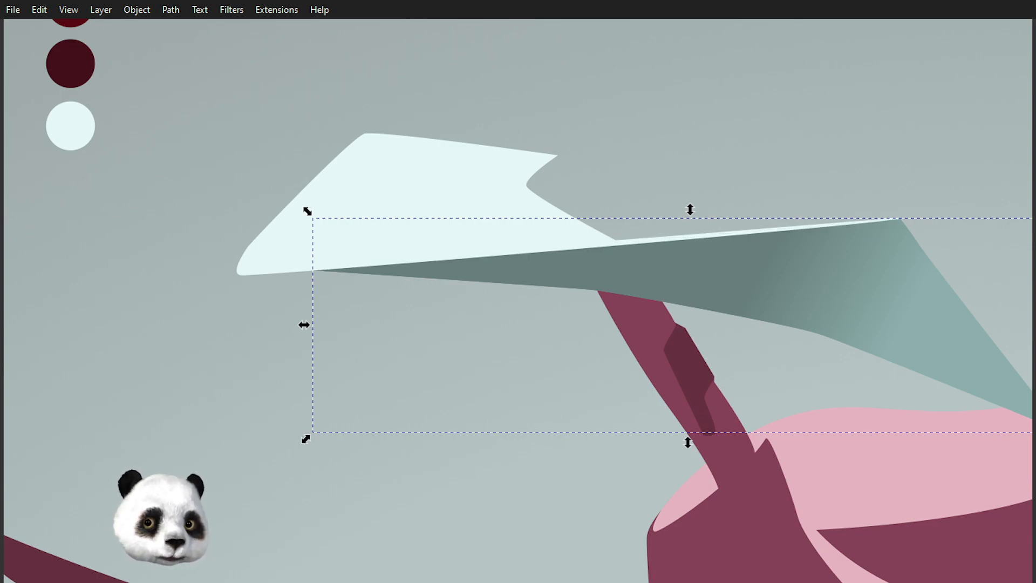
right_click(582, 268)
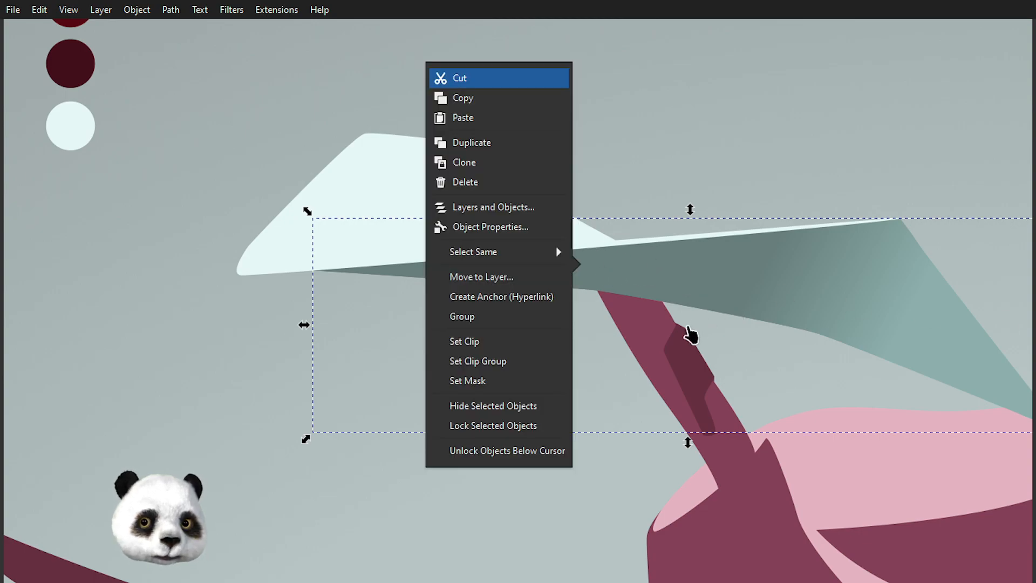
left_click(523, 342)
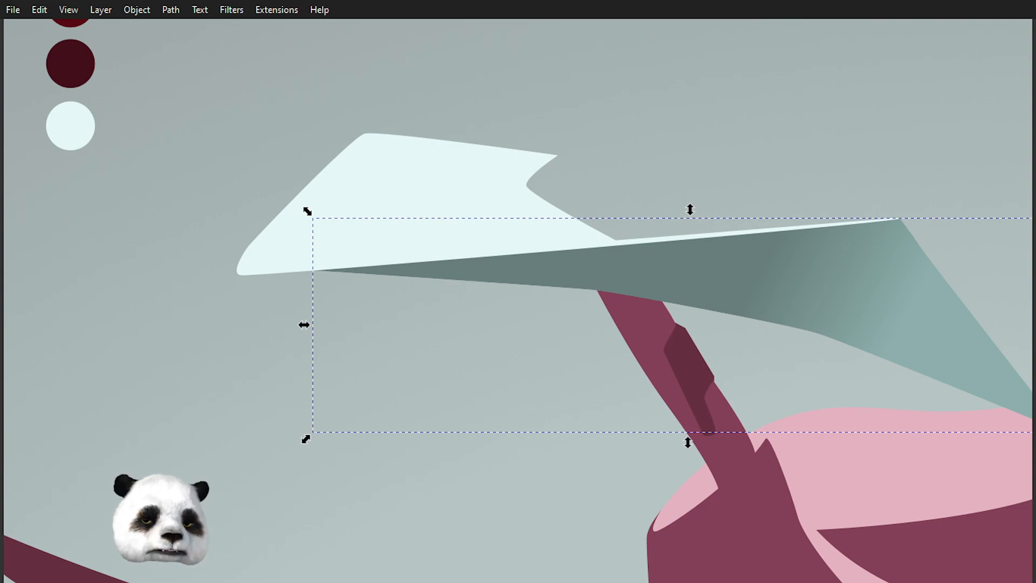
- Draw a closed wavy-edged shape with the Pen tool across the middle of the fin's underside, reaching past its upper and lower edges
key("b")
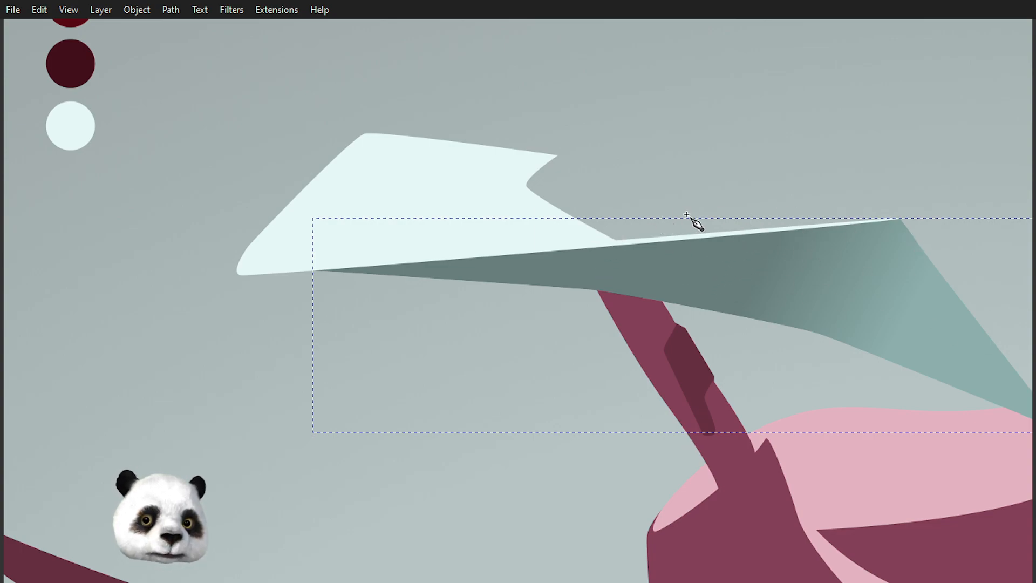
left_click(856, 211)
left_click_drag(819, 255, 835, 274)
left_click_drag(899, 298, 909, 307)
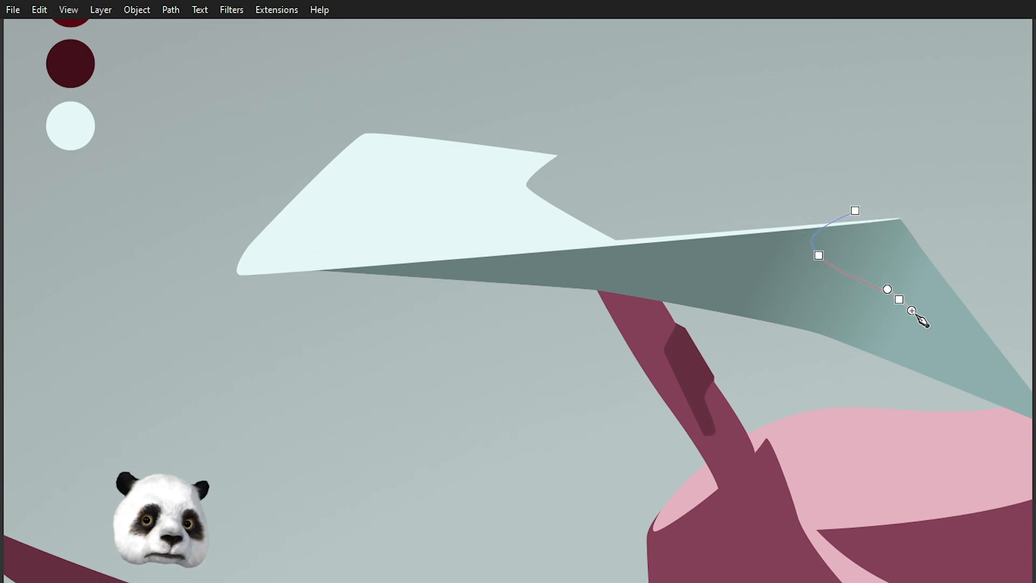
left_click_drag(840, 289, 745, 344)
left_click_drag(350, 293, 264, 296)
key("BackSpace")
left_click_drag(624, 308, 786, 250)
left_click_drag(717, 218, 798, 229)
left_click(856, 211)
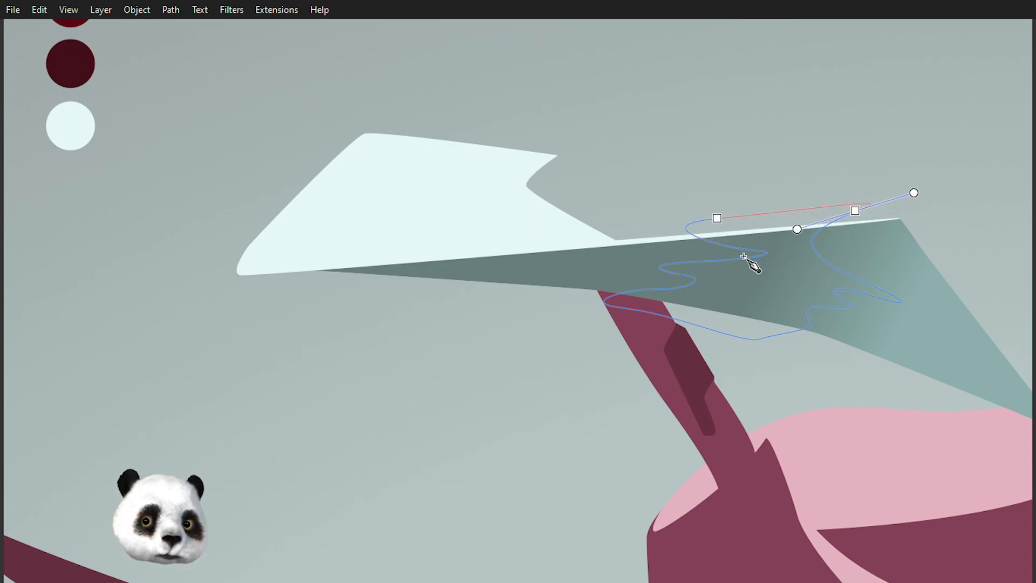
- Give the wavy shape a linear gradient along the underside, starting in the dark grey-teal sampled beside it and ending just beyond the fold corner
scroll(875, 266, "down", 3)
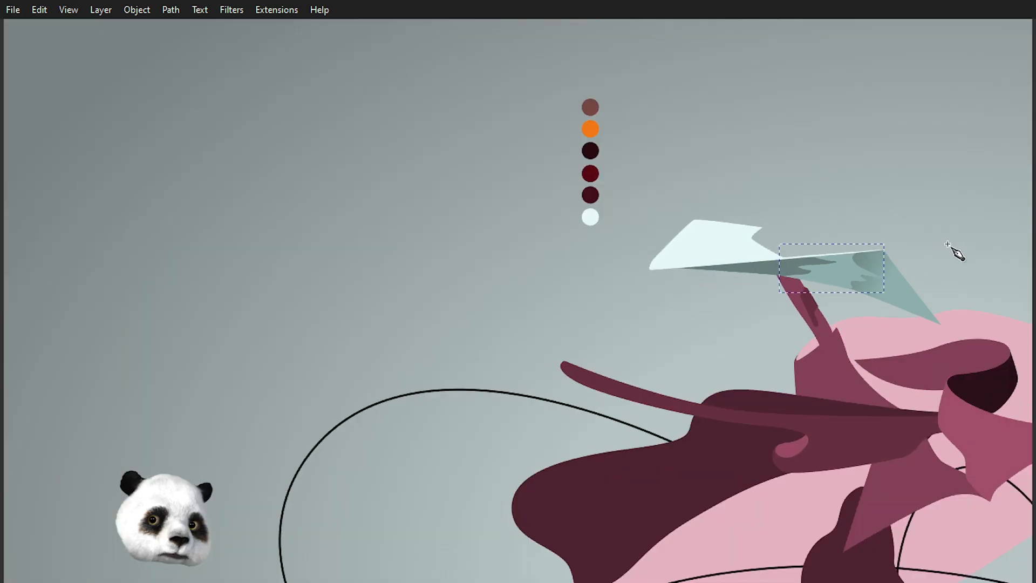
scroll(922, 238, "up", 2)
scroll(939, 261, "up", 2)
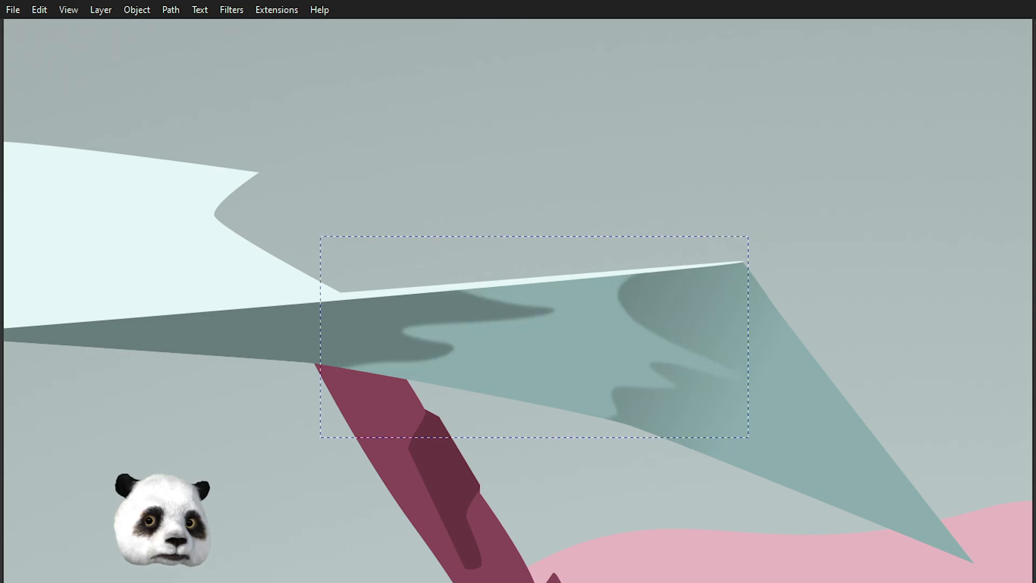
scroll(856, 189, "down", 4)
scroll(845, 176, "up", 3)
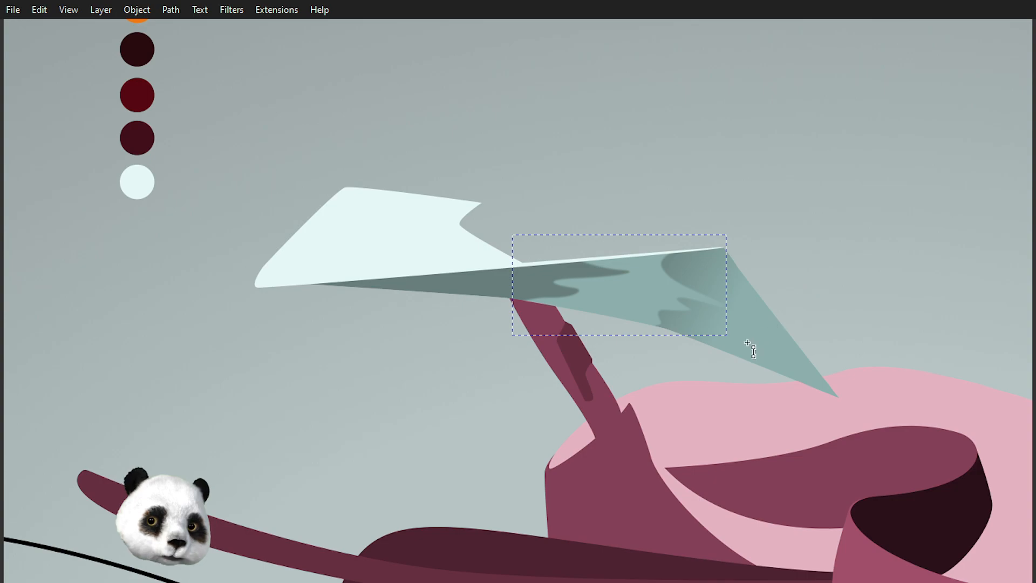
mouse_move(600, 286)
left_mouse_down()
mouse_move(734, 326)
mouse_move(720, 326)
left_mouse_up()
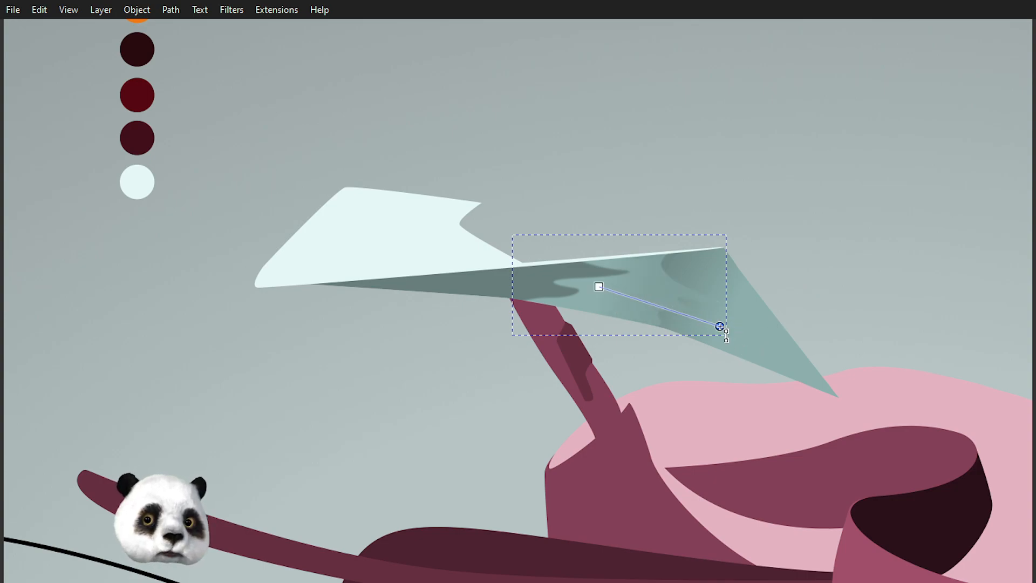
mouse_move(599, 286)
left_mouse_down()
mouse_move(548, 270)
mouse_move(533, 281)
left_mouse_up()
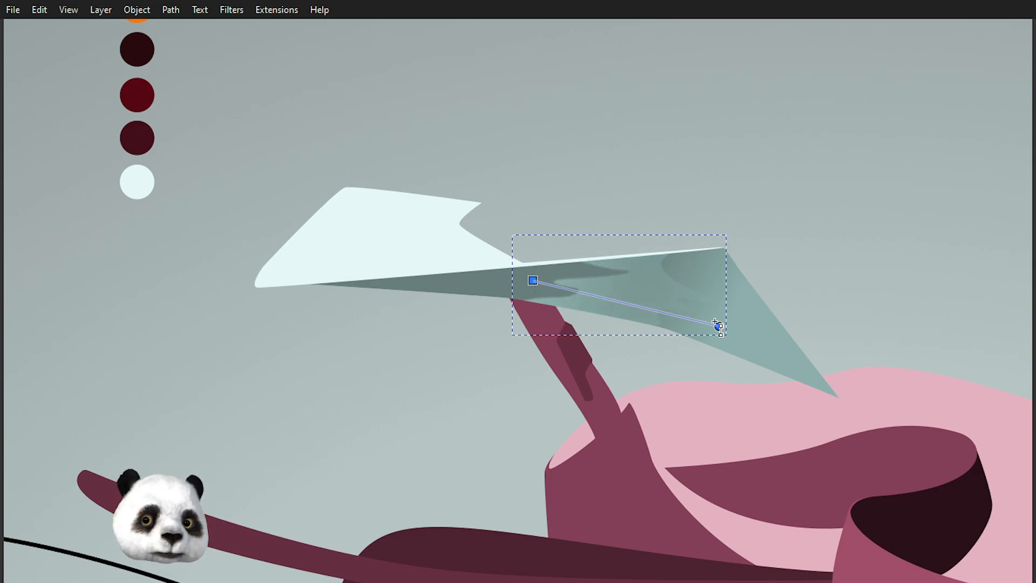
mouse_move(719, 326)
left_mouse_down()
mouse_move(727, 301)
mouse_move(728, 310)
left_mouse_up()
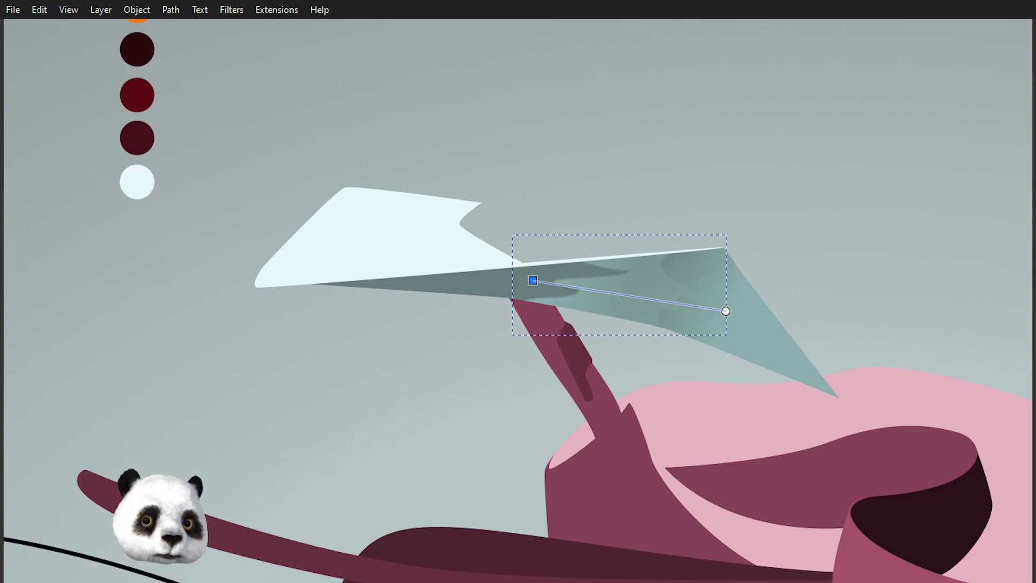
left_click(496, 283)
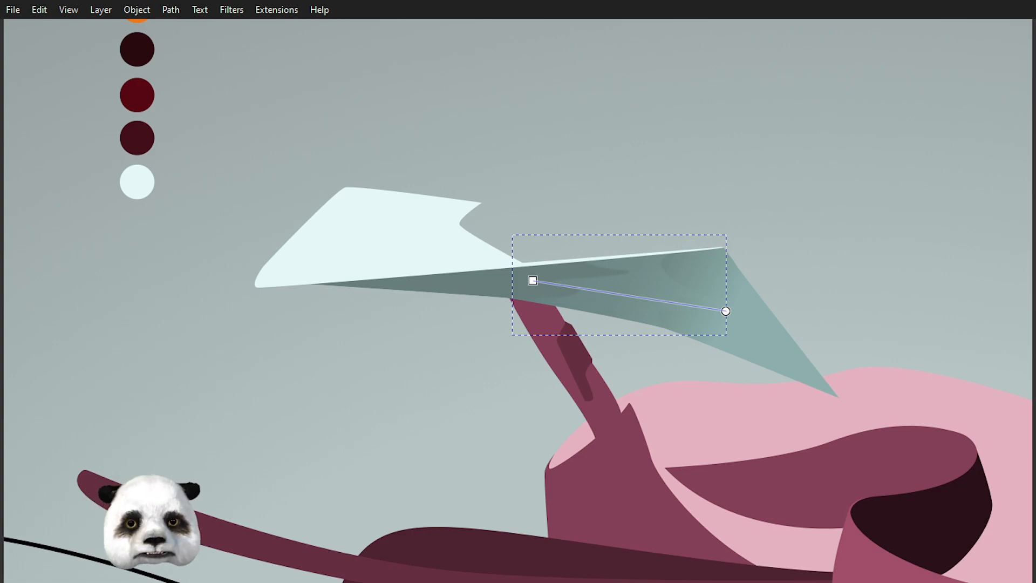
left_click_drag(532, 280, 520, 264)
left_click_drag(726, 311, 751, 320)
- Adjust the wavy shape's gradient colours to muted grey-teal tones that blend softly with the surrounding underside
key("s")
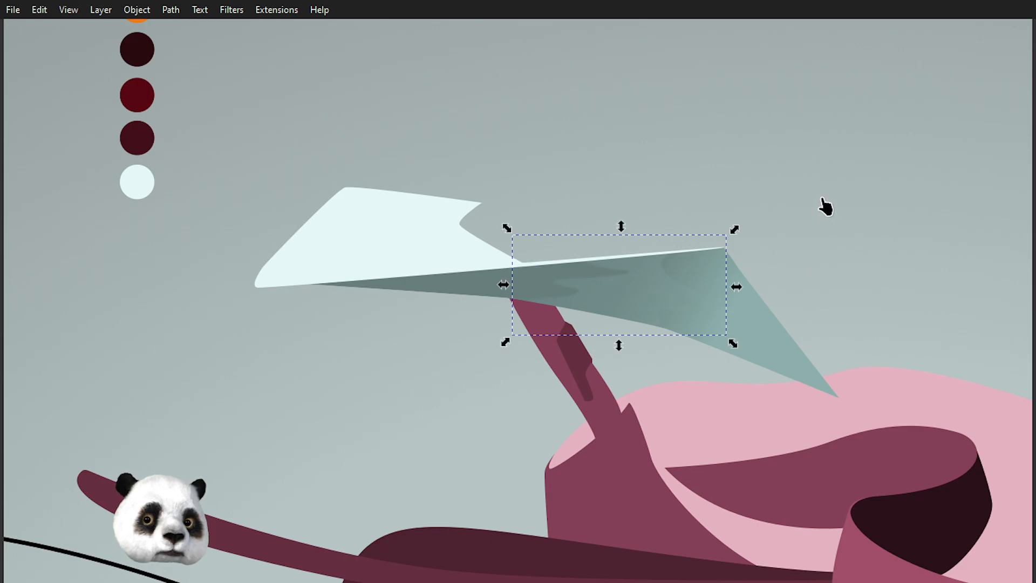
scroll(849, 196, "down", 4, "ctrl")
scroll(912, 142, "up", 3, "ctrl")
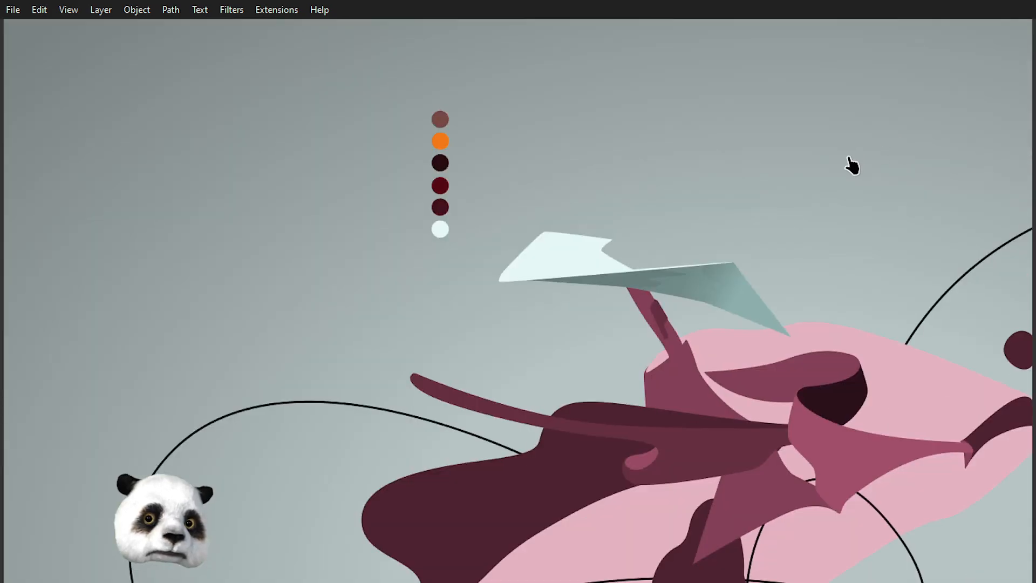
scroll(842, 189, "down", 2, "ctrl")
scroll(720, 282, "up", 5, "ctrl")
left_click(521, 445)
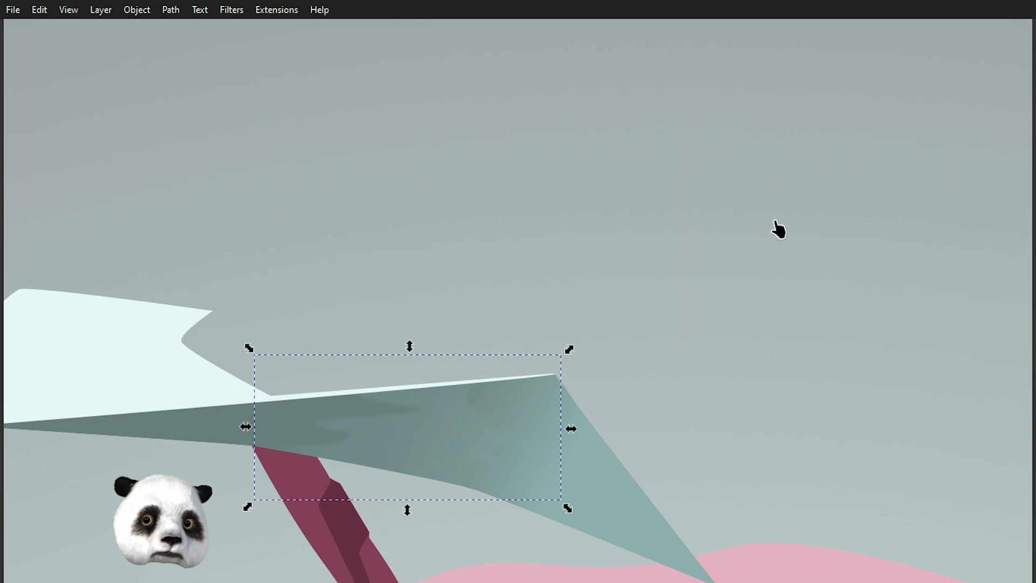
scroll(777, 231, "down", 2)
scroll(842, 227, "down", 2)
scroll(813, 263, "up", 3)
scroll(755, 284, "up", 1)
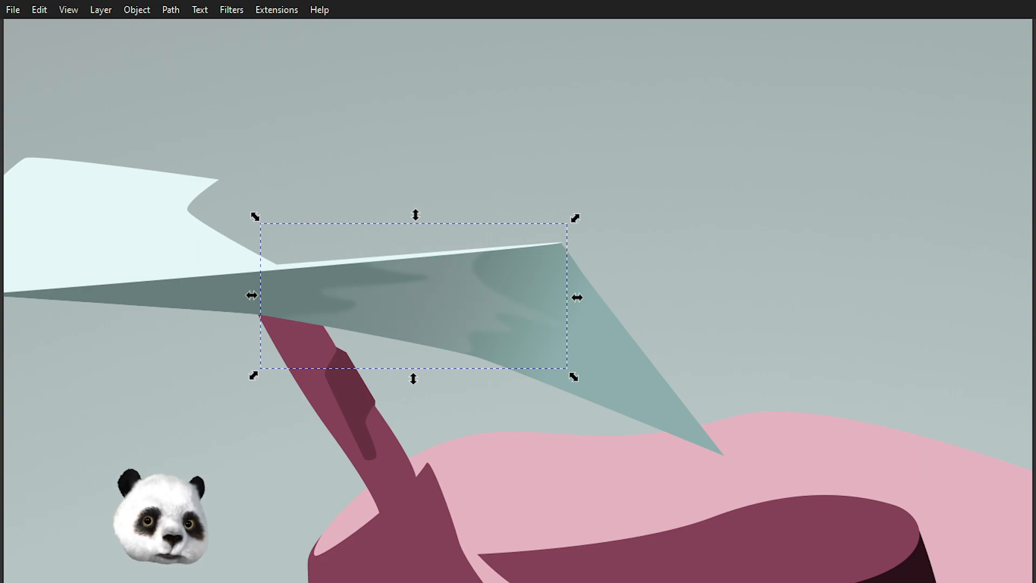
left_click(745, 222)
left_click(438, 324)
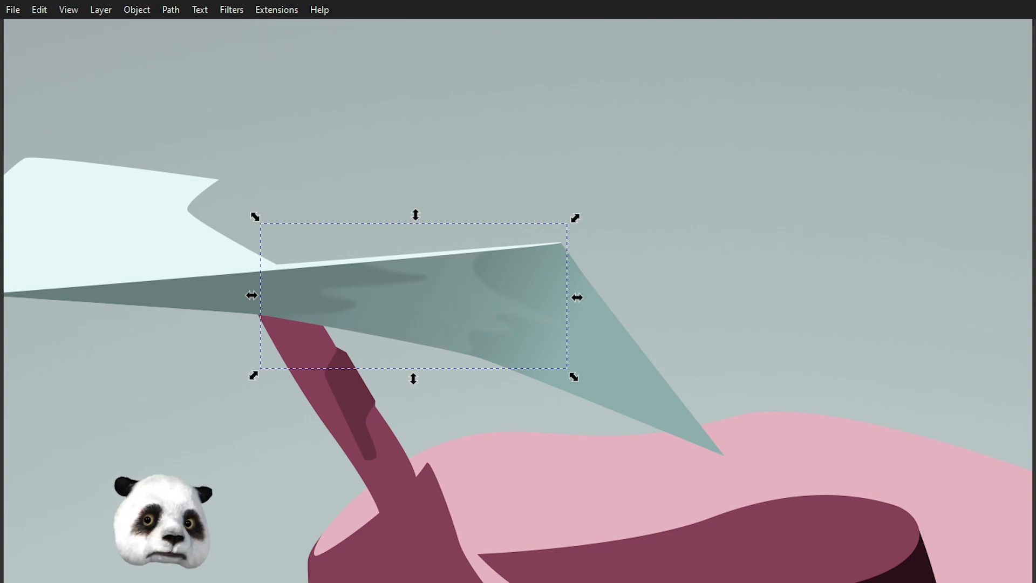
- Reshape the wavy shape's inward curve near the fold by moving its upper corner node toward the fin's top corner
scroll(760, 197, "down", 4)
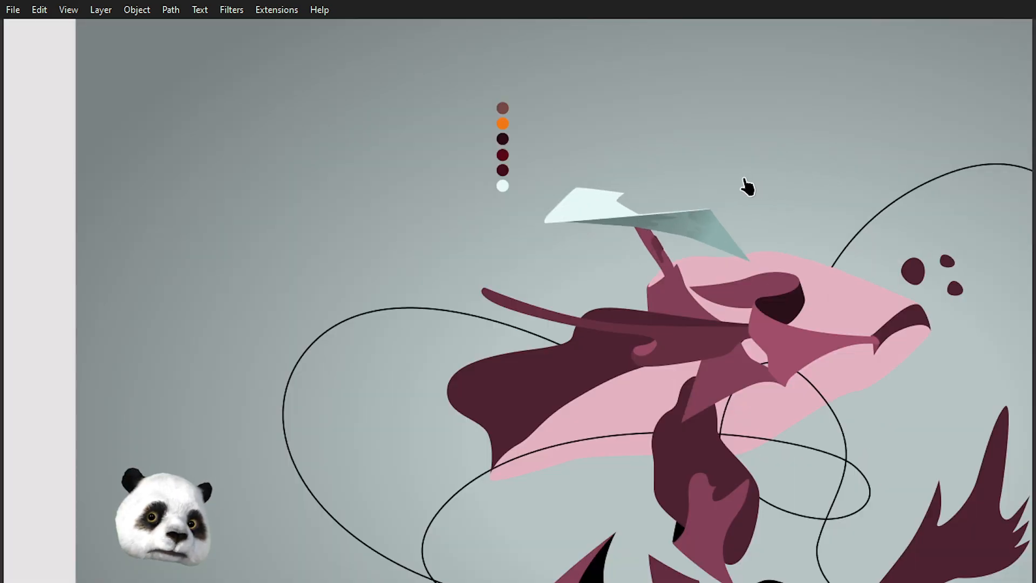
scroll(740, 189, "up", 4)
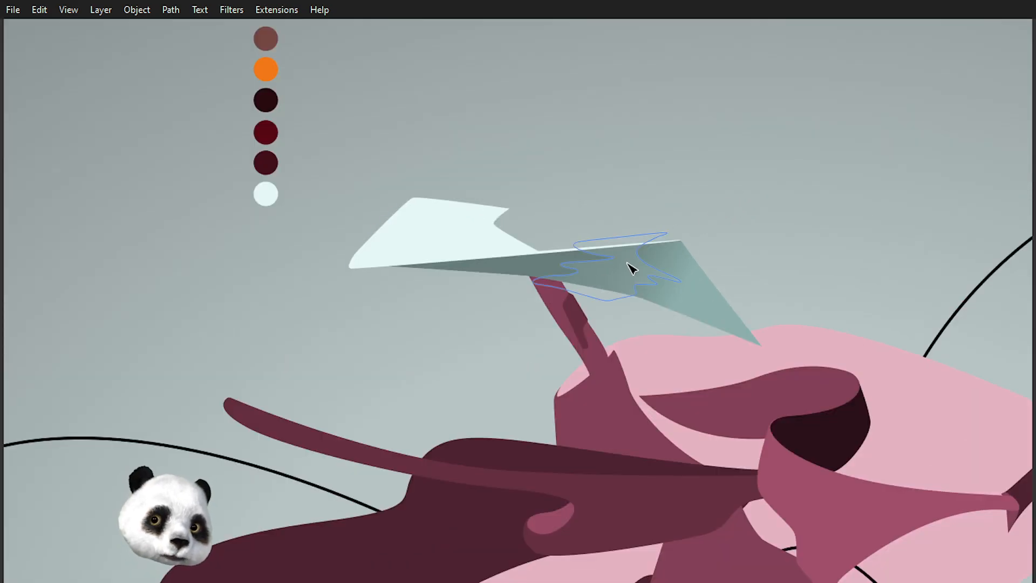
left_click(653, 246)
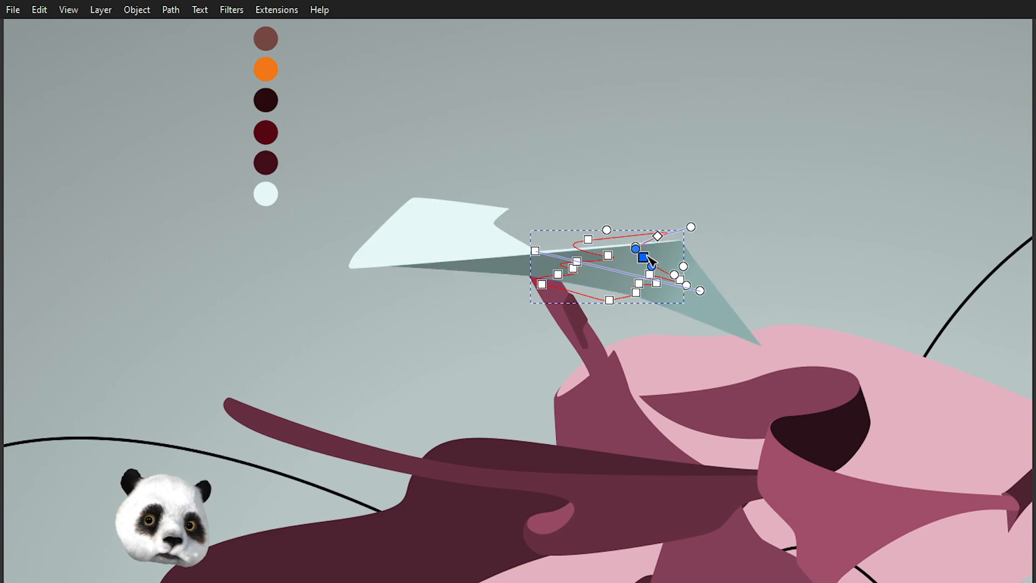
left_click(658, 237, "shift")
left_click_drag(663, 238, 677, 247)
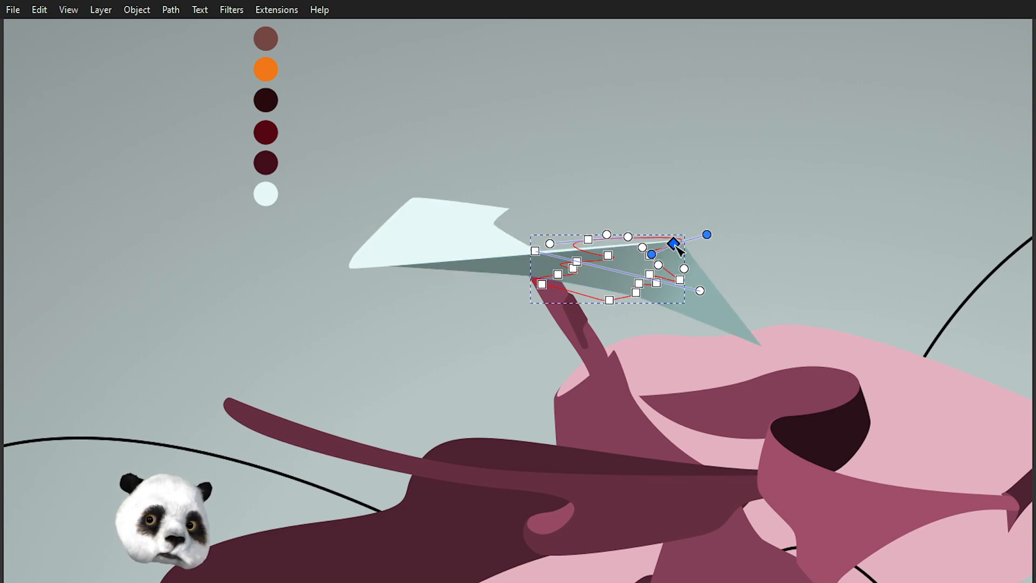
left_click(918, 169)
scroll(921, 169, "down", 4)
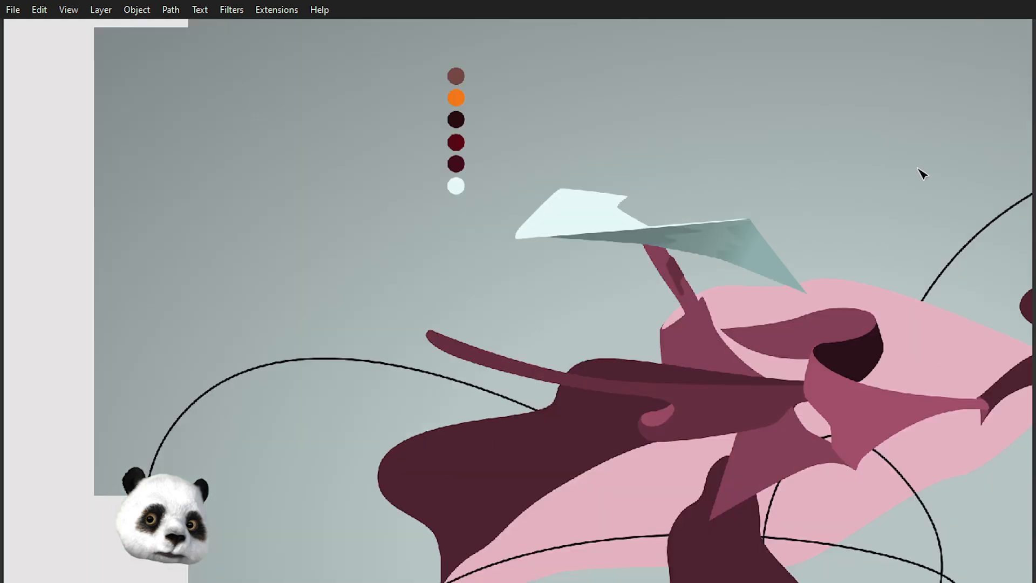
scroll(942, 166, "up", 1)
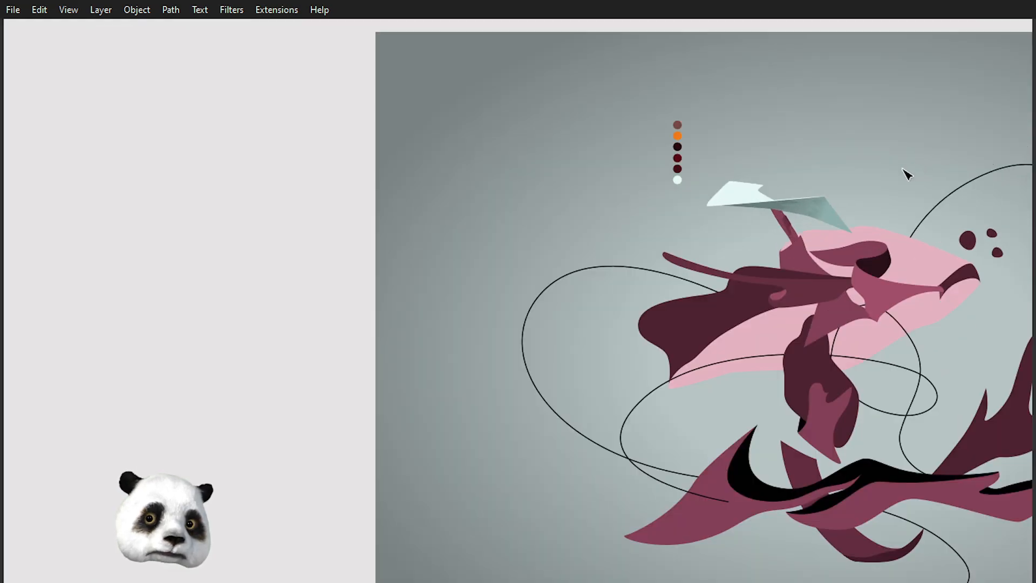
scroll(878, 179, "up", 1)
scroll(866, 182, "up", 2)
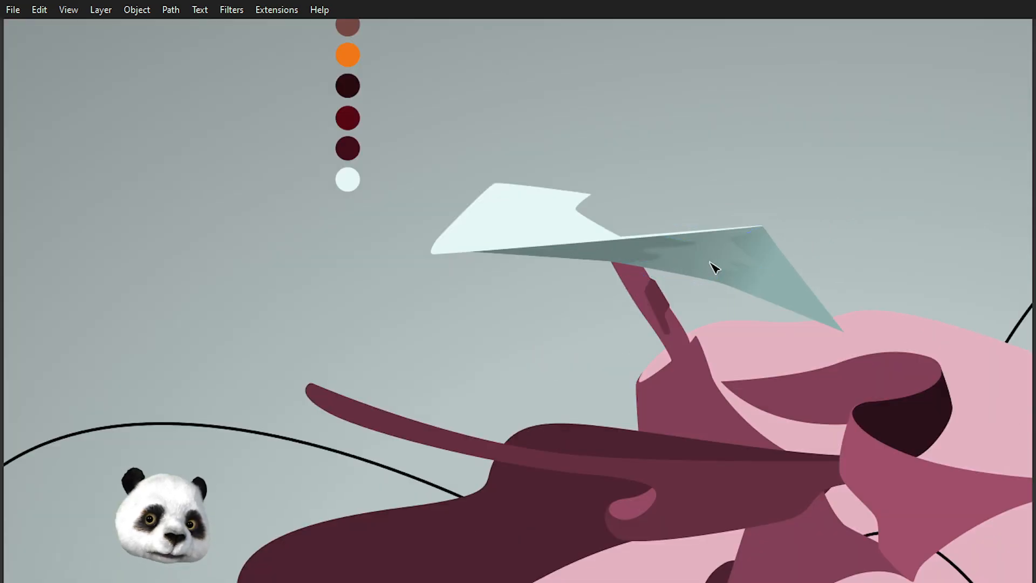
- Shift the start of the wavy shape's linear gradient slightly along the fin's underside toward the fold
left_click(627, 250)
mouse_move(617, 237)
left_mouse_down()
mouse_move(648, 247)
mouse_move(633, 238)
left_mouse_up()
left_click(889, 156)
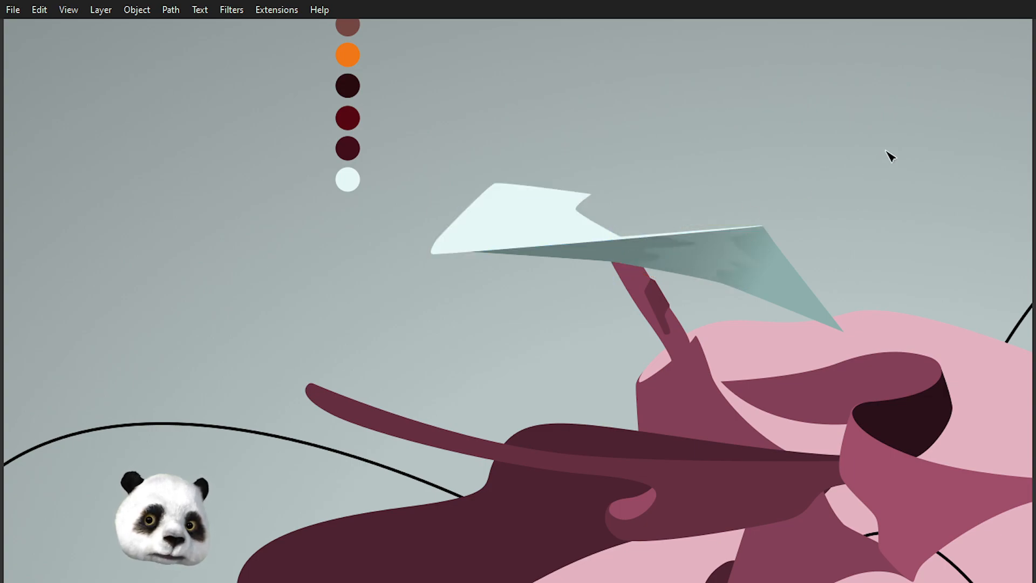
left_click(622, 255)
left_click(633, 236)
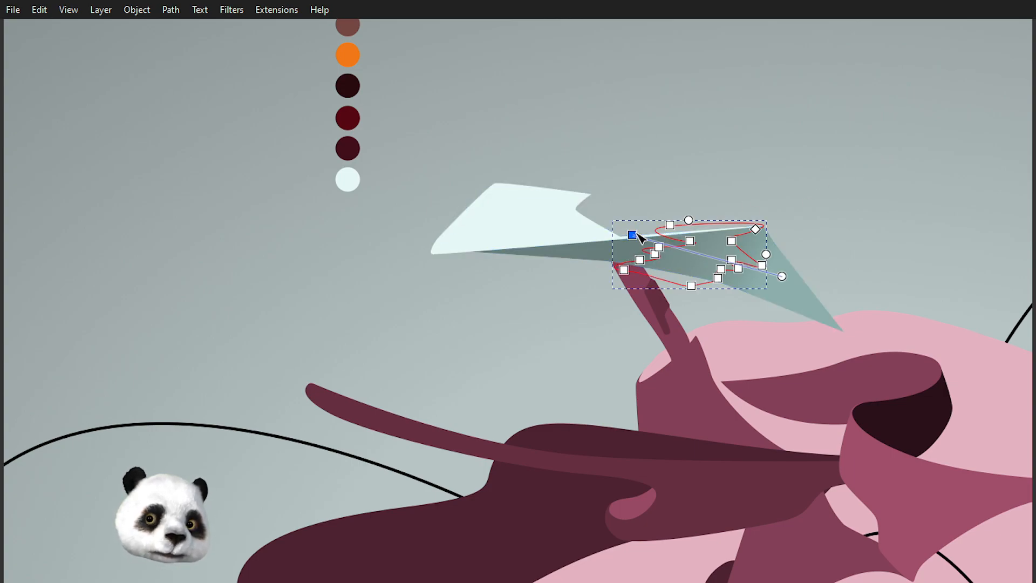
key("Escape")
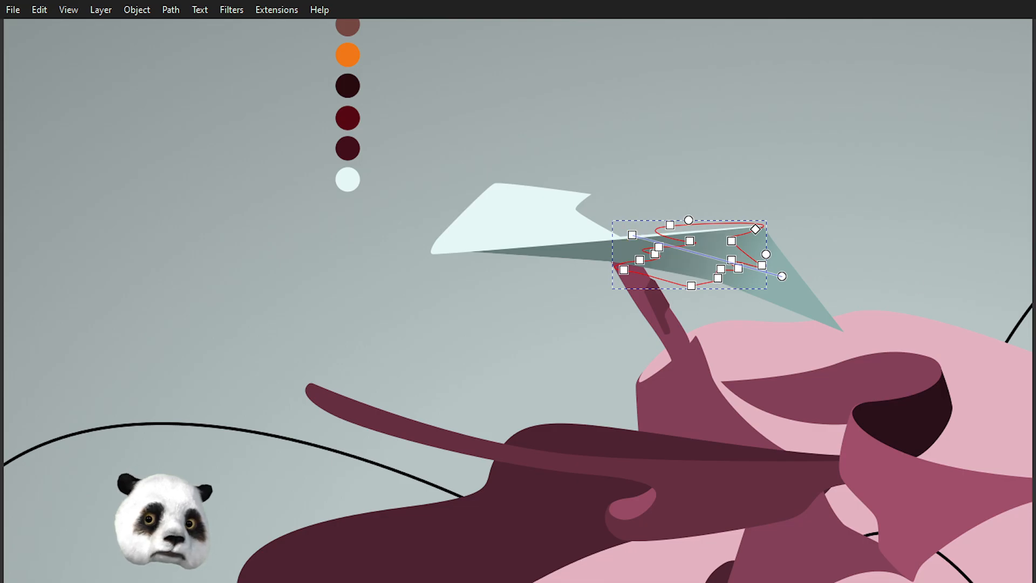
key("Escape")
- Fine-tune the wavy shape's gradient direction by lowering its end and start points slightly within the underside
scroll(951, 193, "down", 3)
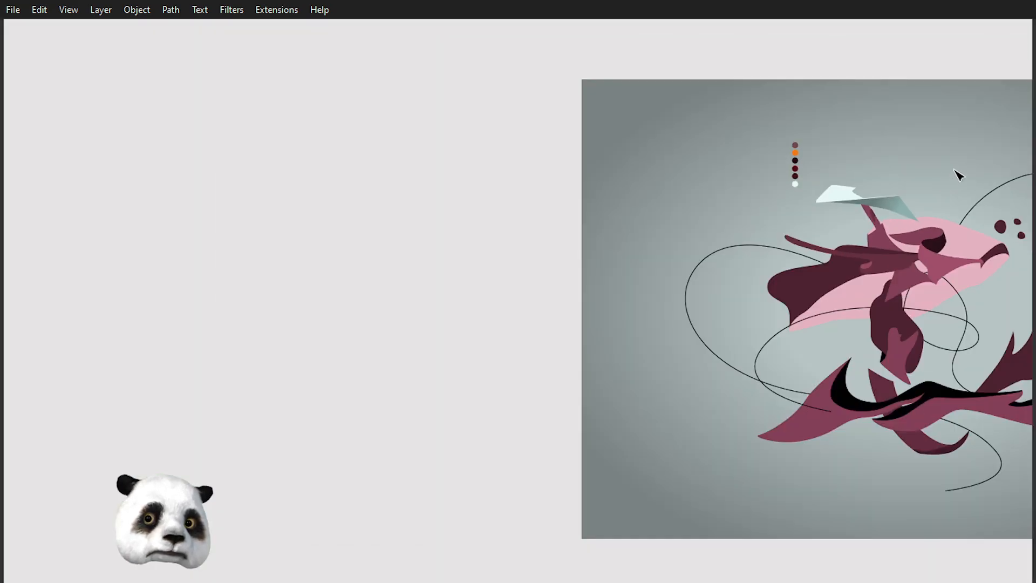
scroll(912, 201, "up", 2)
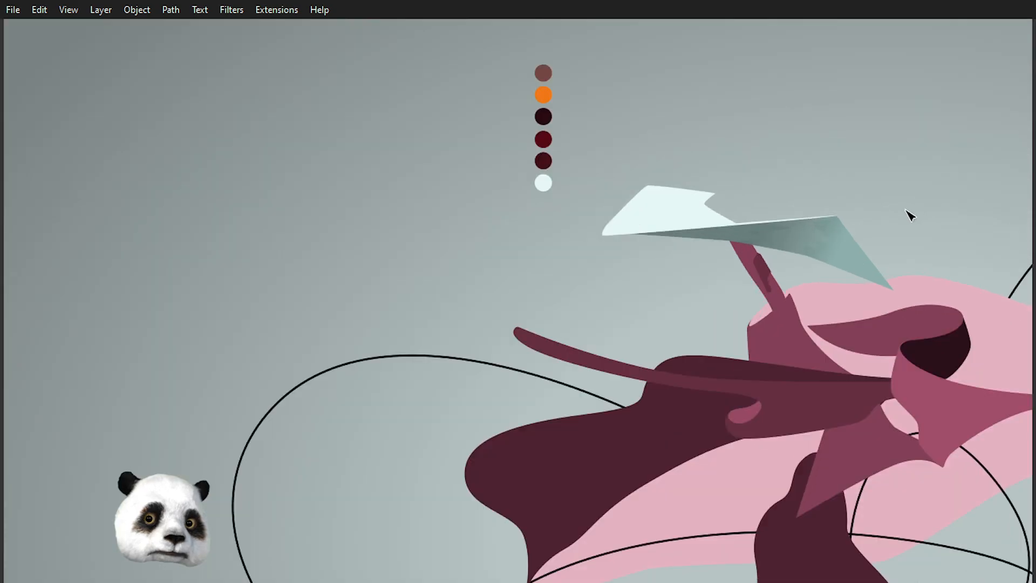
left_click(837, 253)
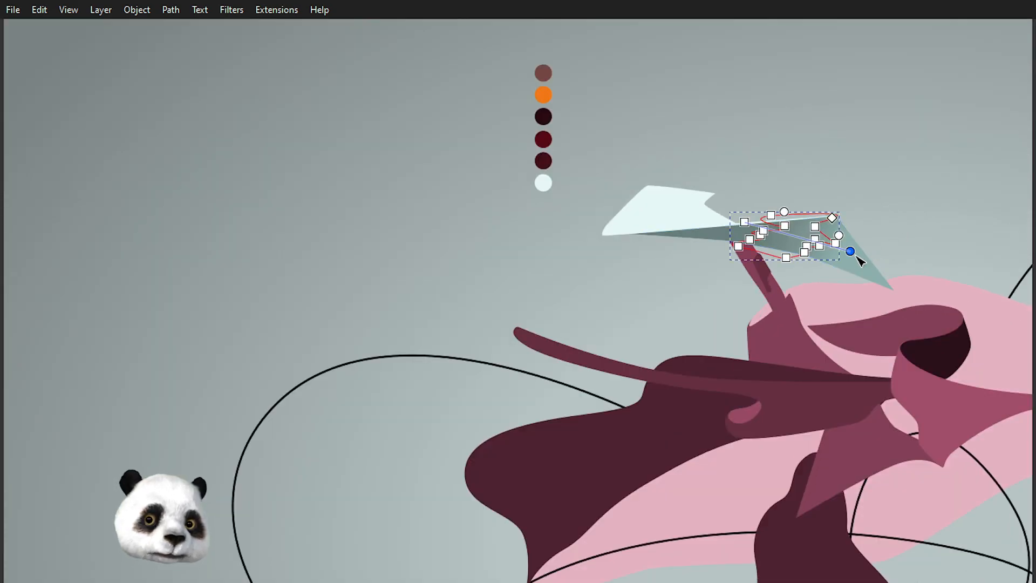
mouse_move(851, 253)
left_mouse_down()
mouse_move(863, 252)
mouse_move(852, 255)
left_mouse_up()
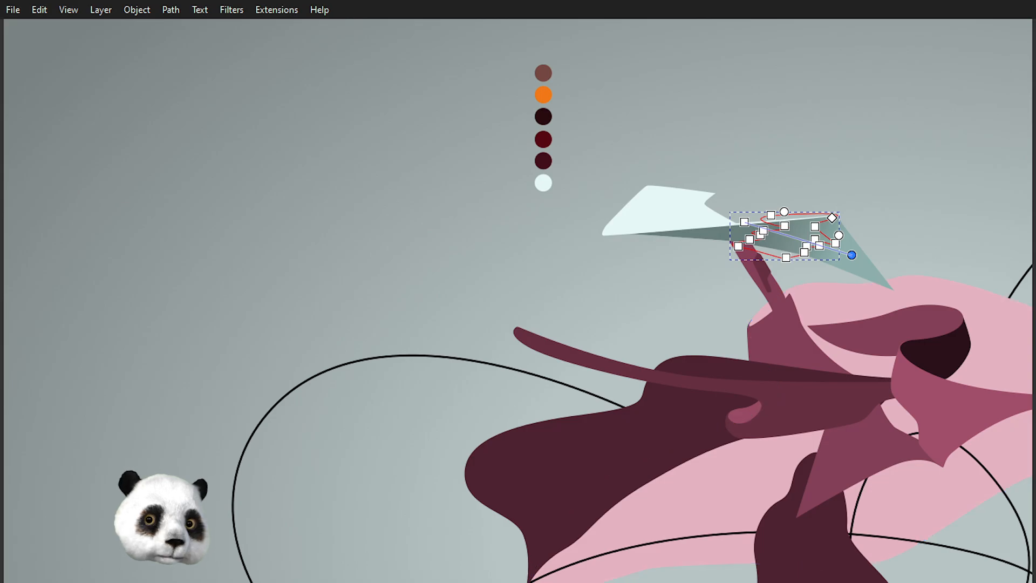
left_click(925, 138)
scroll(925, 138, "down", 2)
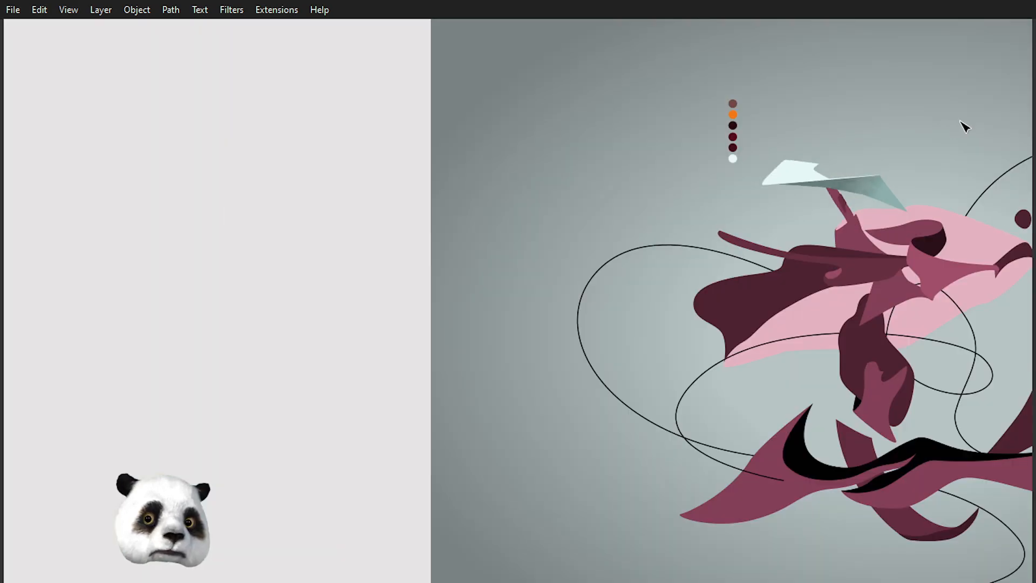
scroll(950, 128, "up", 3)
left_click(745, 277)
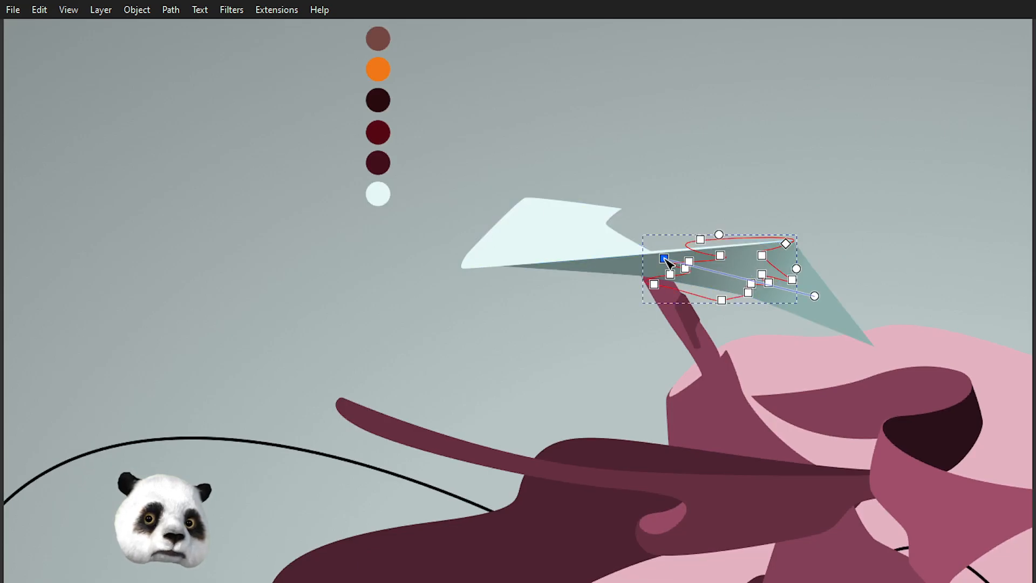
left_click(835, 165)
scroll(855, 162, "down", 4)
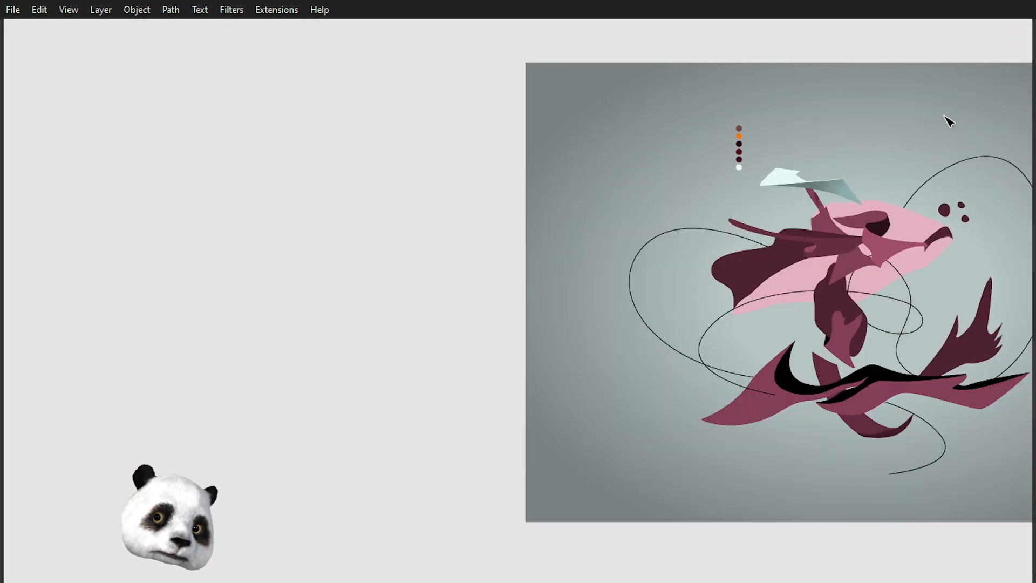
- Turn the fin's pale top face into a clip group and select the path inside it
scroll(941, 131, "up", 1)
scroll(885, 165, "up", 2)
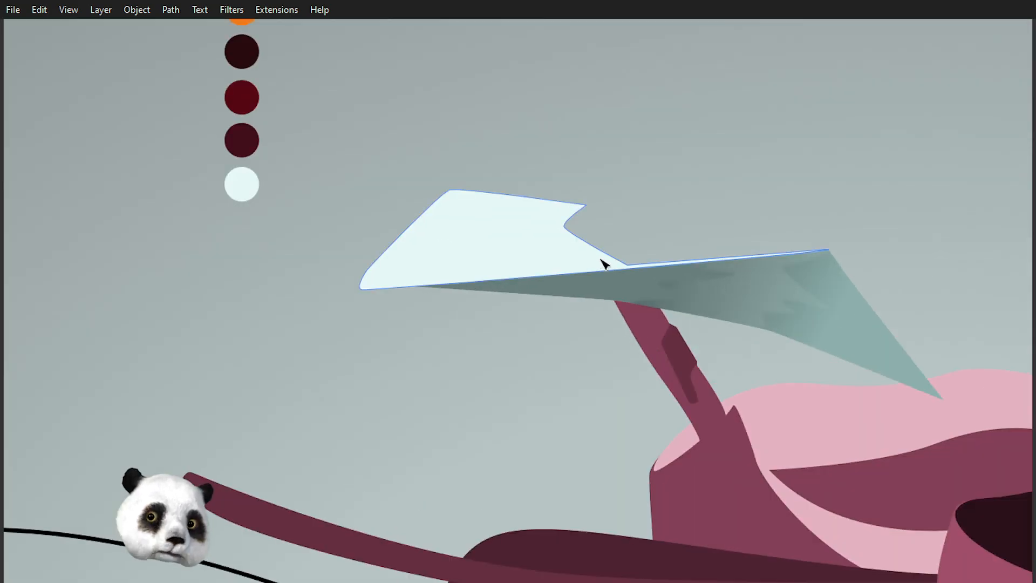
scroll(609, 235, "up", 2)
left_click(535, 238)
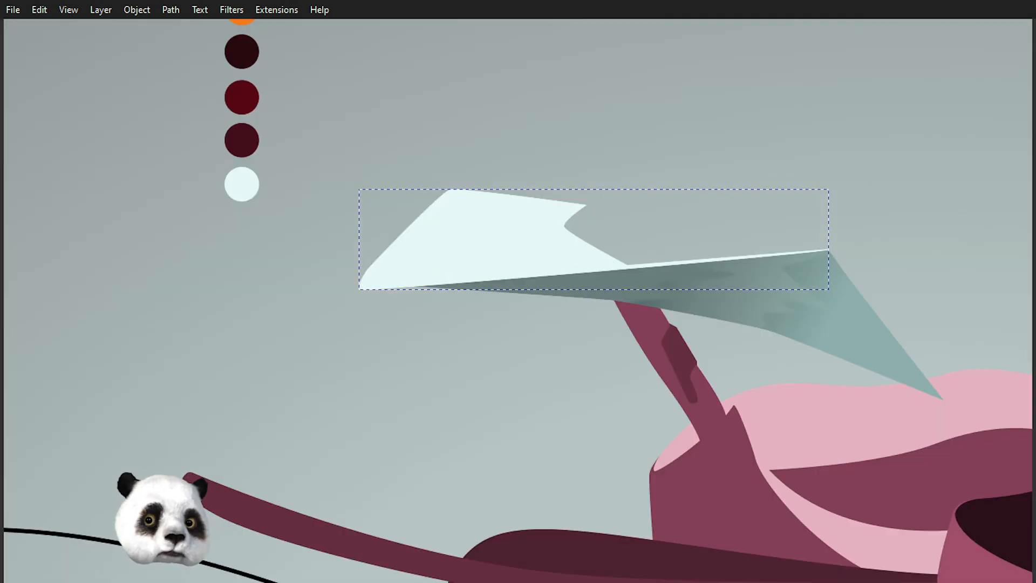
key("Escape")
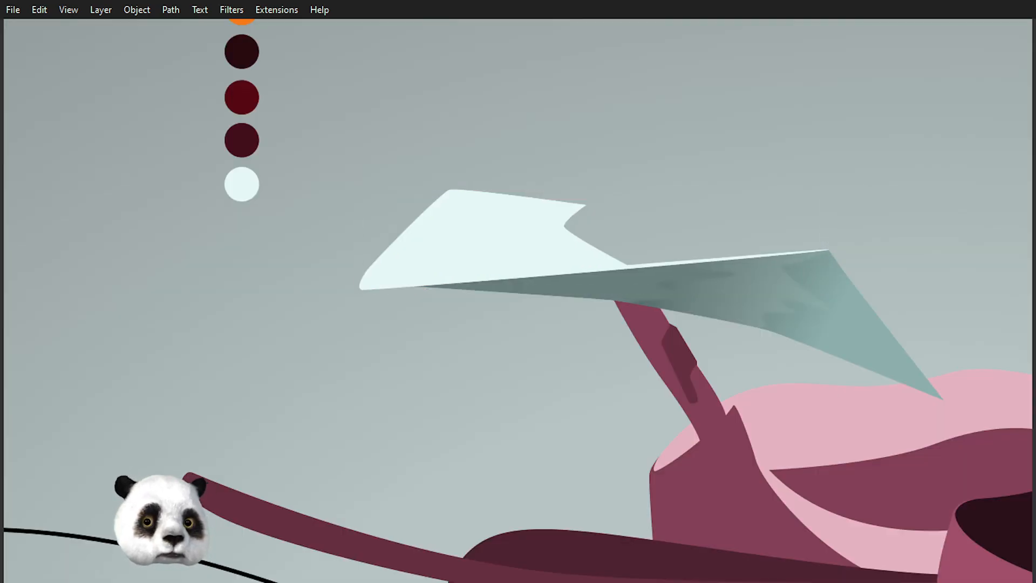
left_click(497, 240)
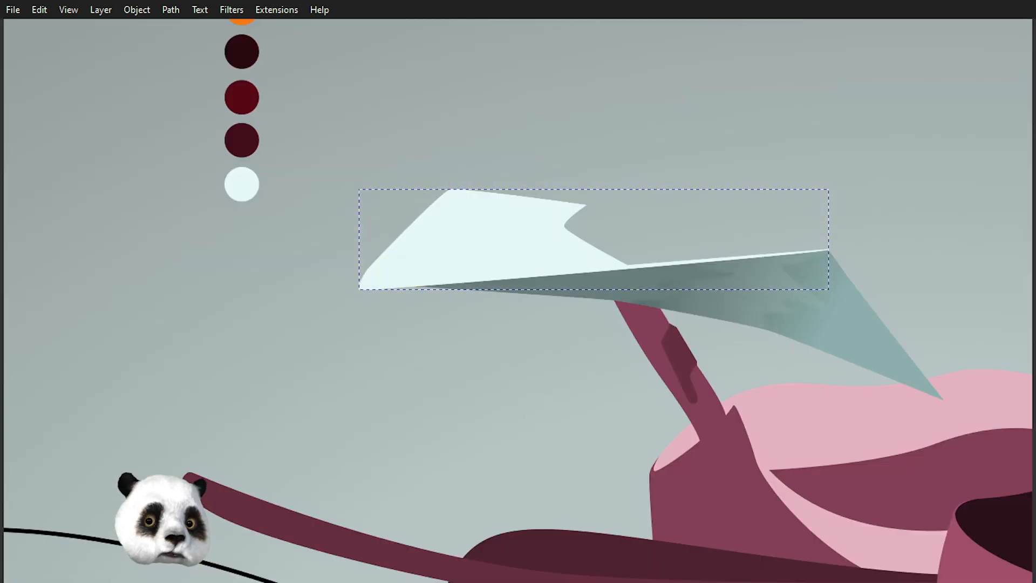
key("n")
key("s")
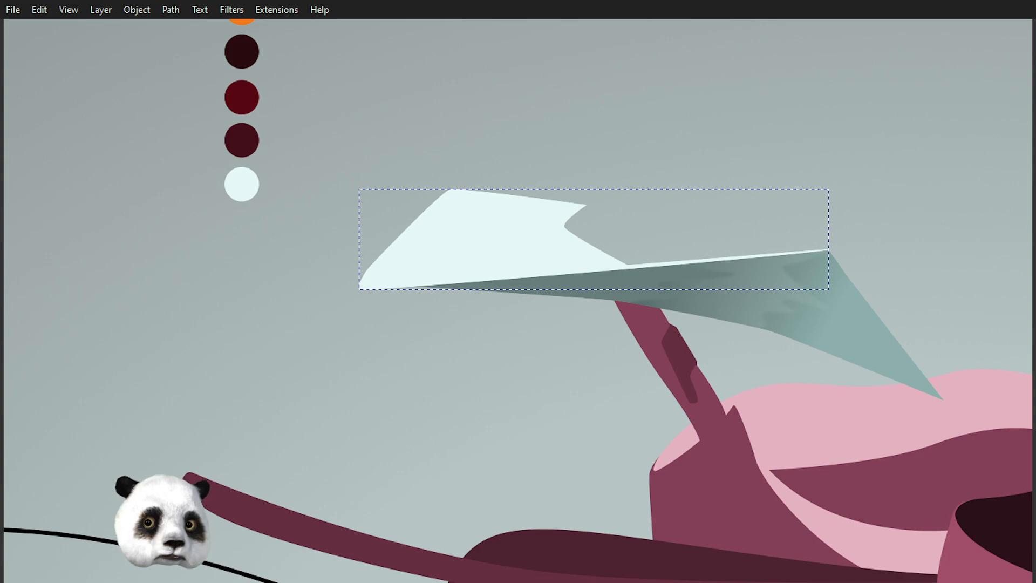
right_click(464, 243)
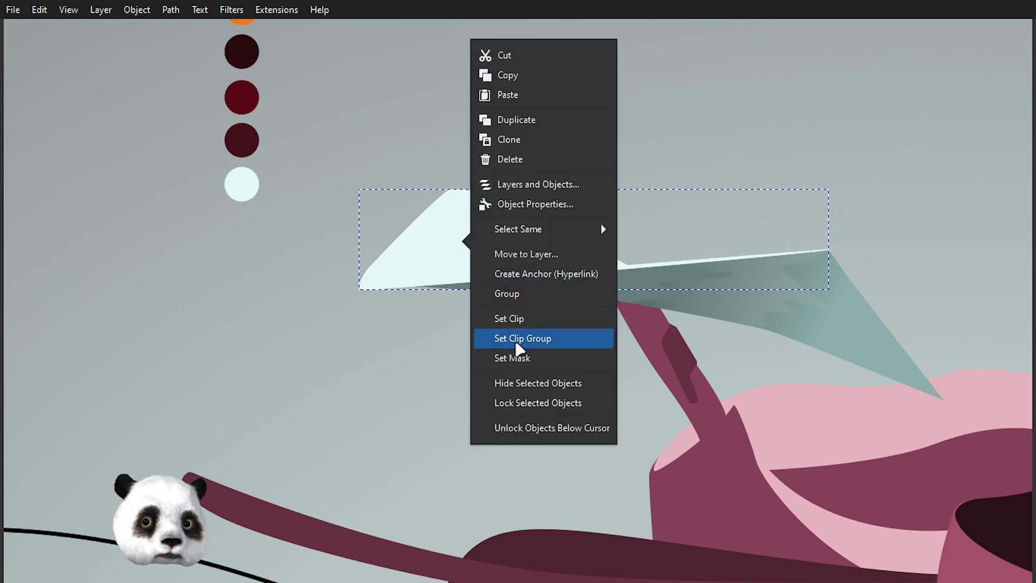
left_click(522, 319)
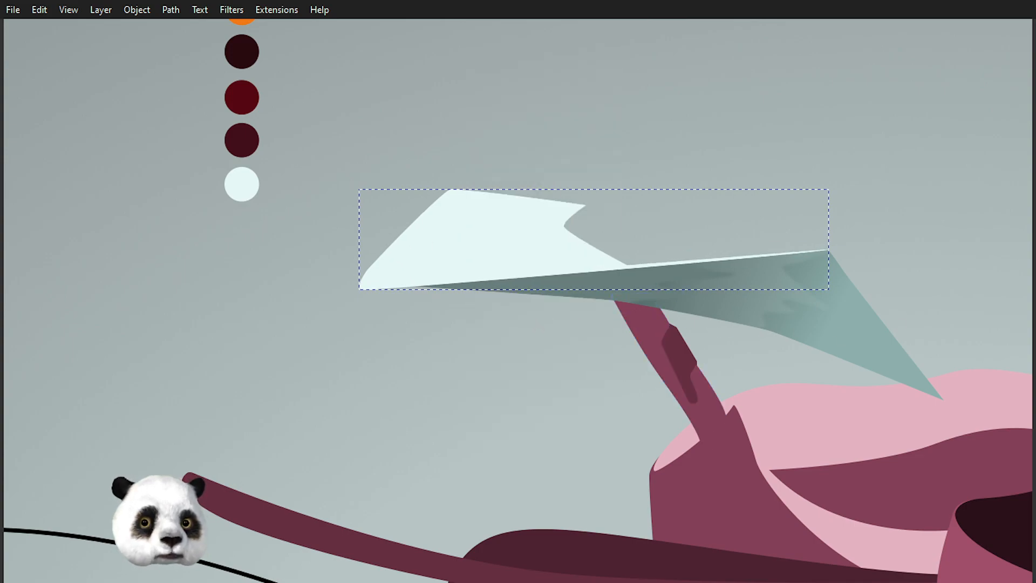
key("n")
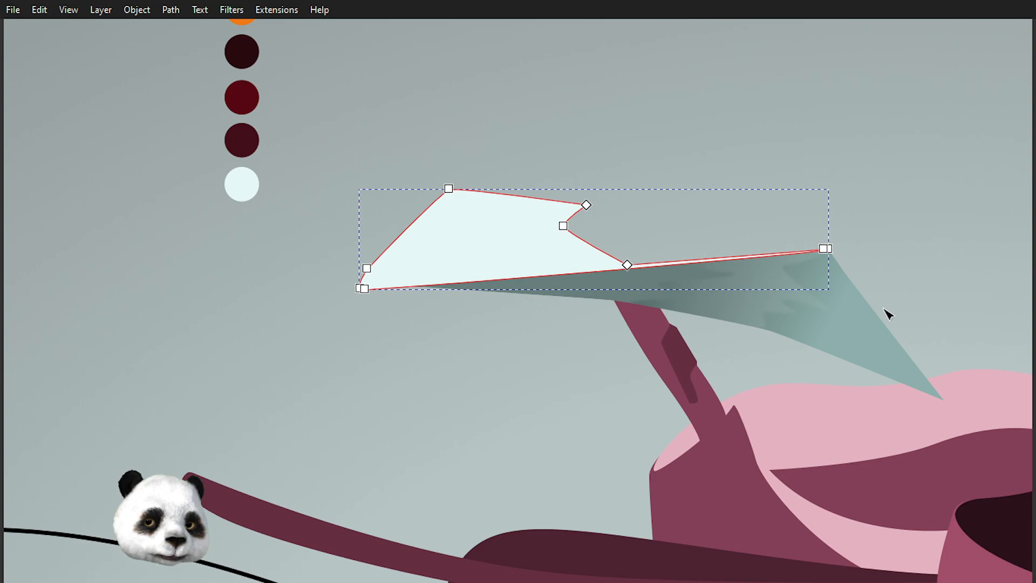
- Draw a closed strip with the Pen tool along the pale face's lower edge, curling around its rounded tip and extending beyond the outline
key("b")
left_click_drag(845, 244, 782, 247)
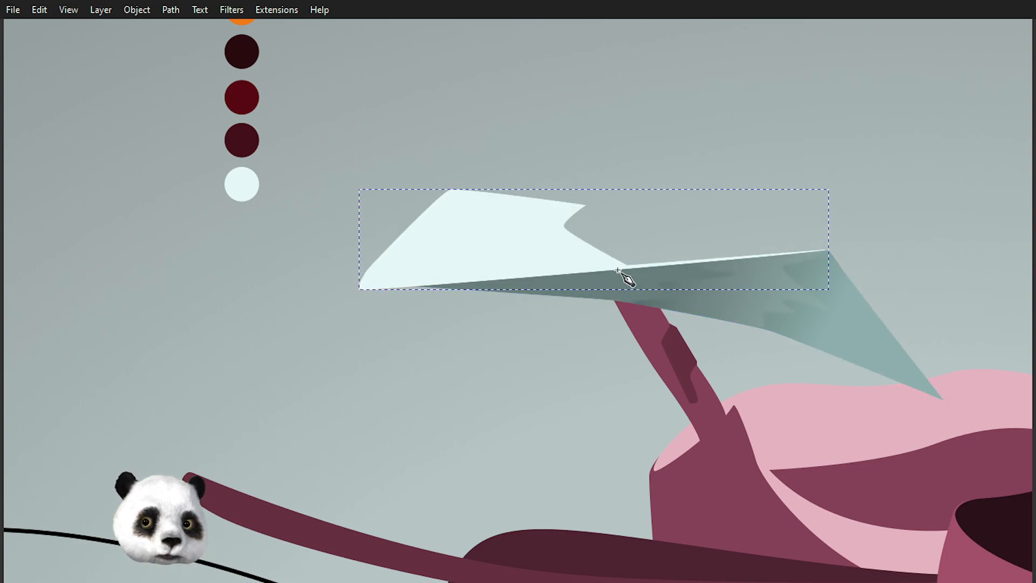
left_click_drag(410, 285, 362, 287)
scroll(362, 286, "up", 4)
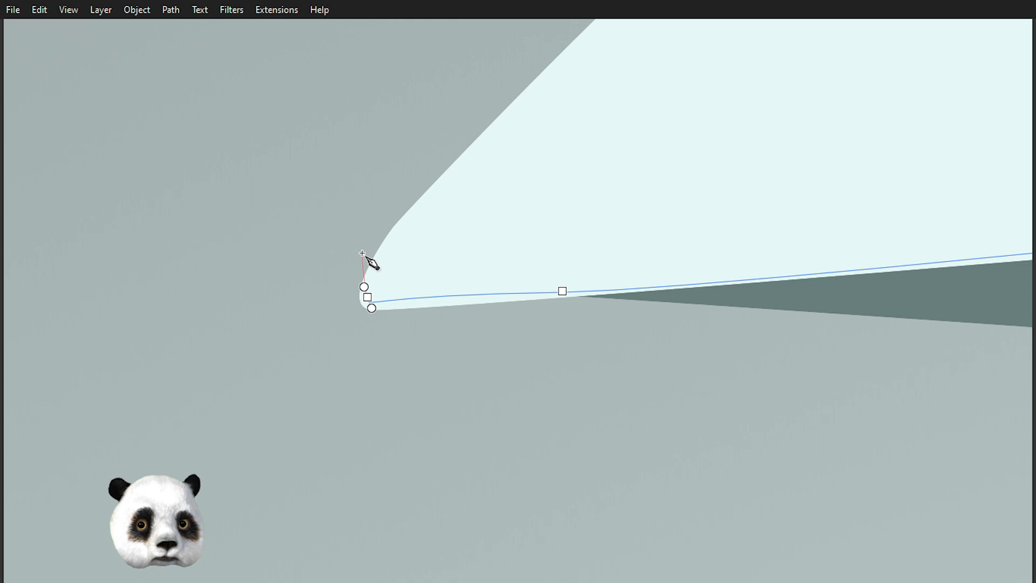
left_click(322, 307)
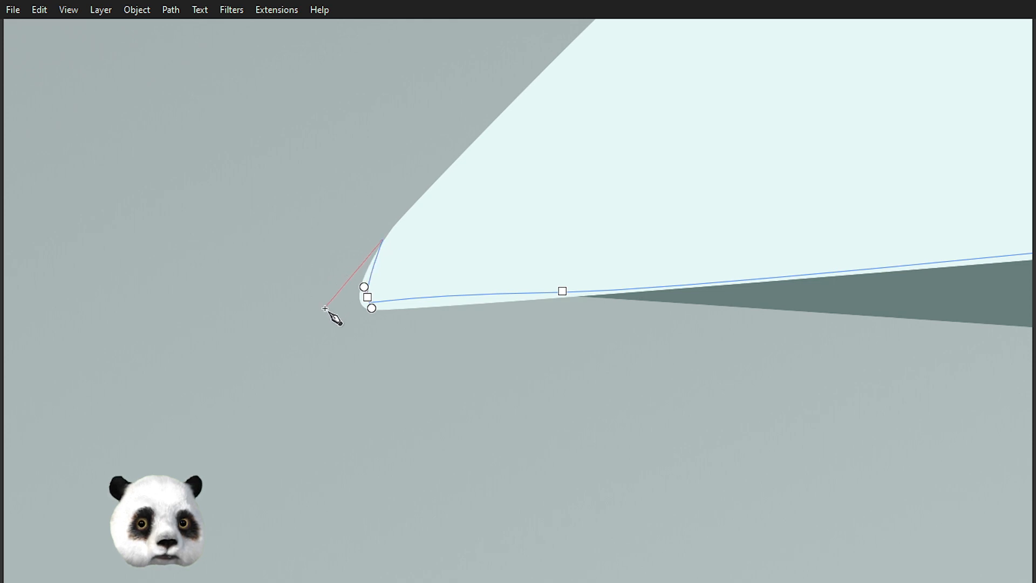
left_click_drag(347, 405, 361, 398)
scroll(765, 336, "down", 3)
left_click_drag(765, 336, 416, 361)
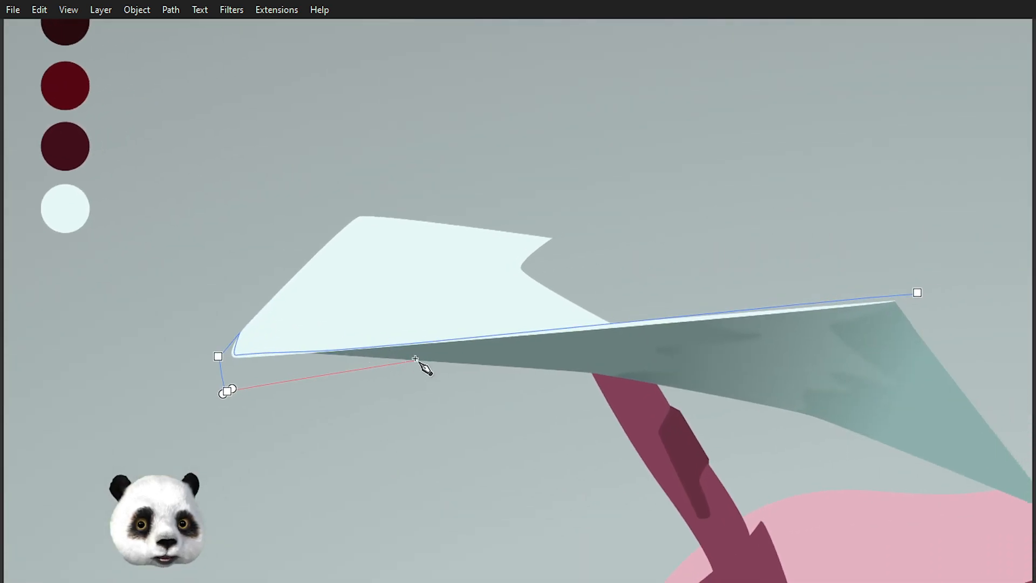
left_click(946, 309)
left_click(917, 292)
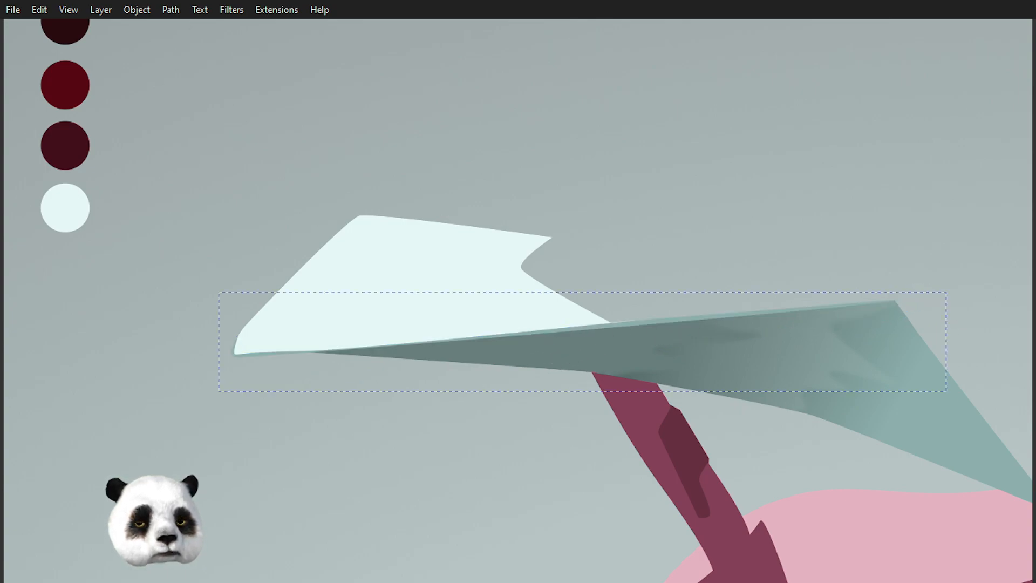
- Recolour the edge strip near-white as a highlight along the pale face's lower edge
key("Page_Down")
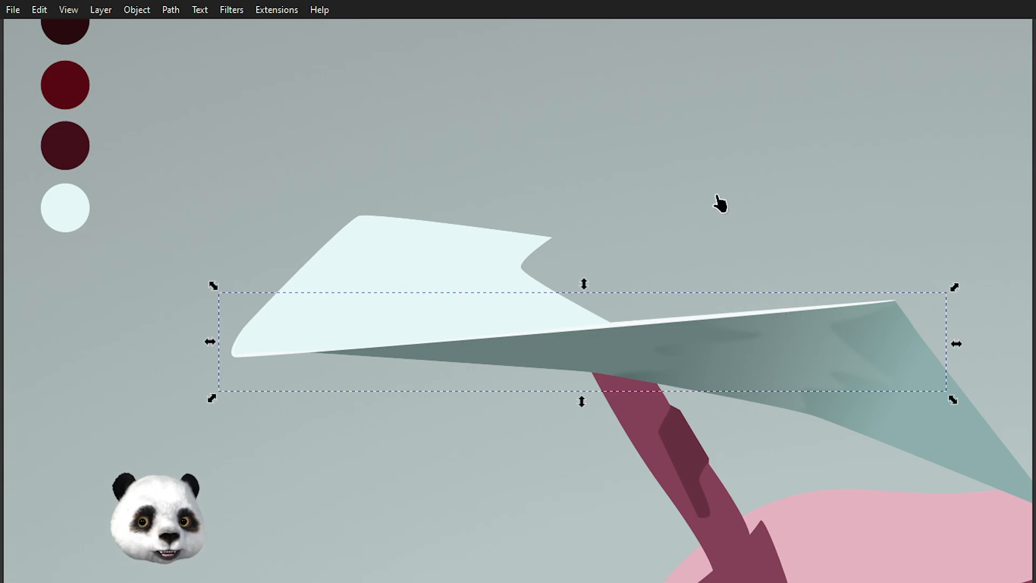
key("Escape")
scroll(735, 180, "down", 5)
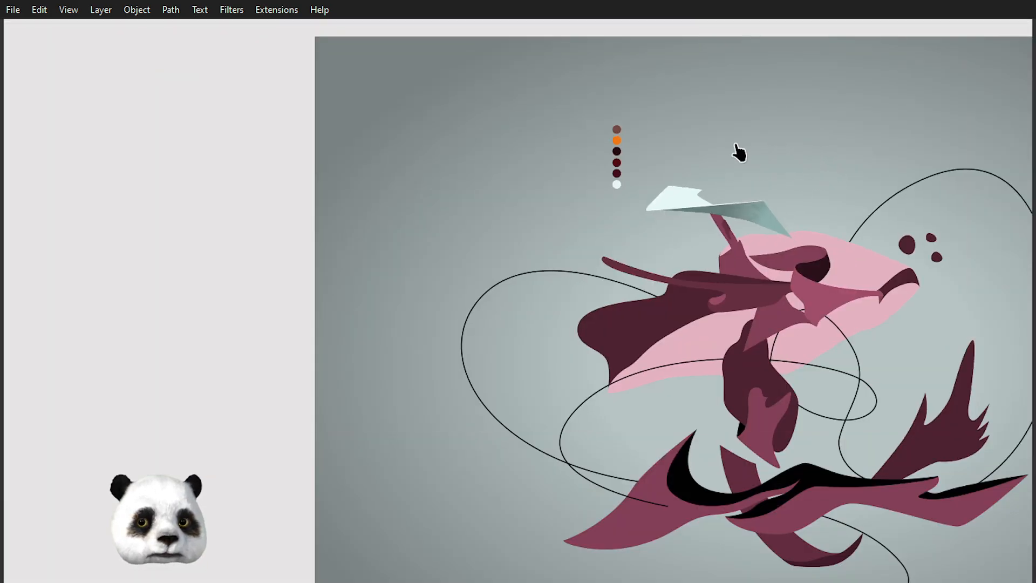
- Blur the near-white edge strip so it fades softly into the pale face
scroll(735, 144, "up", 3)
left_click_drag(806, 205, 609, 225)
scroll(417, 323, "up", 2)
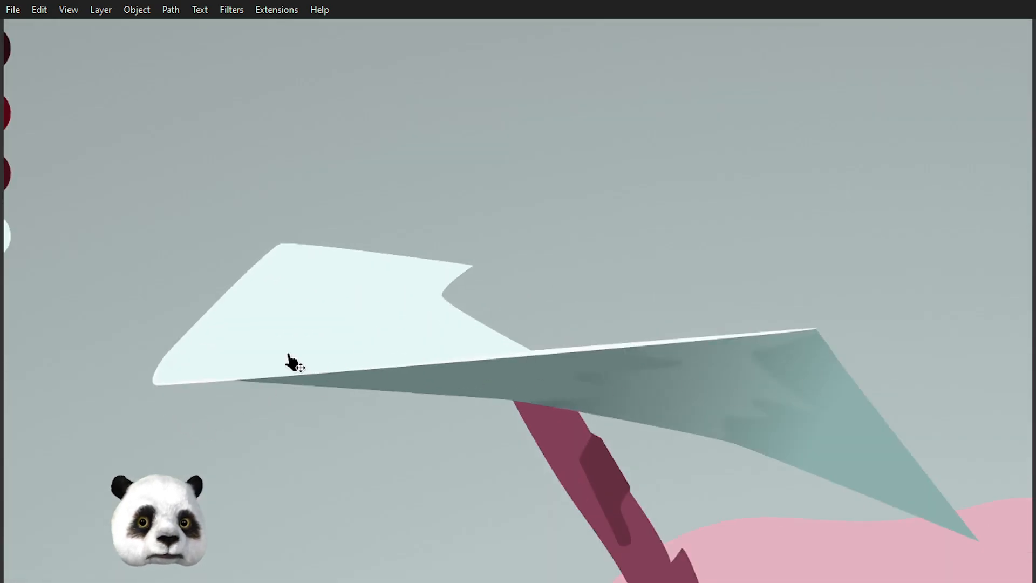
scroll(168, 397, "up", 2)
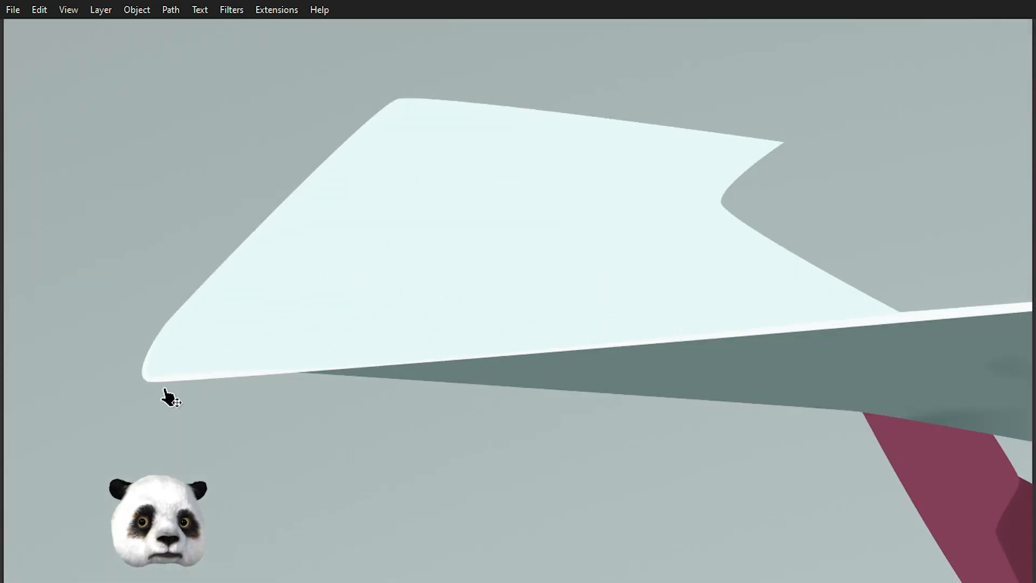
scroll(167, 394, "up", 2)
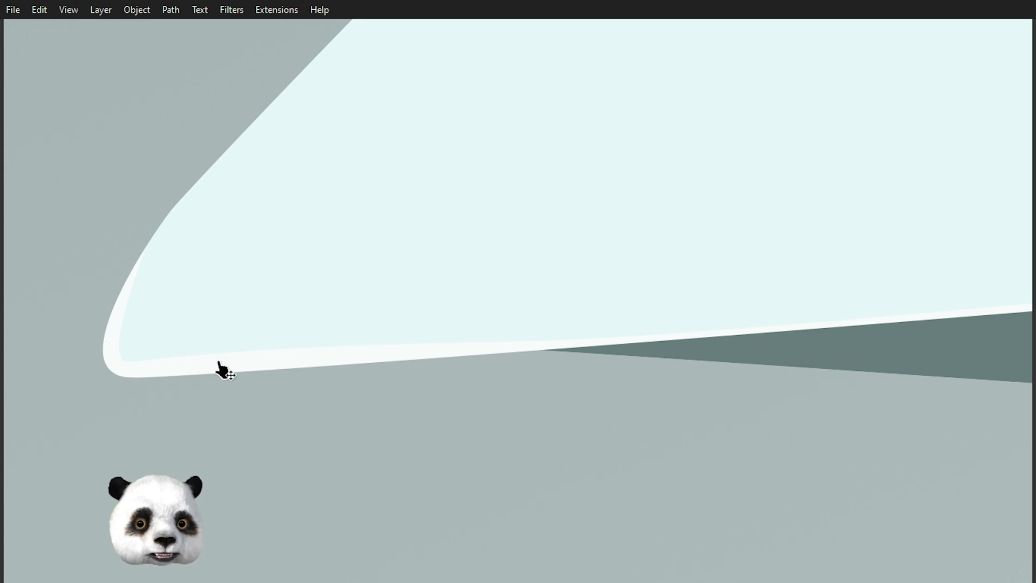
key("s")
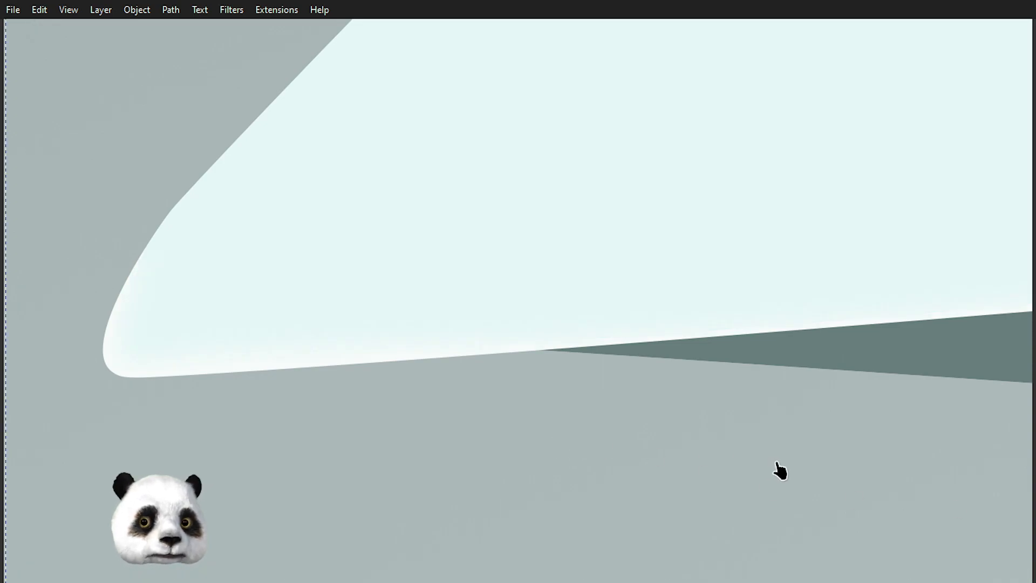
scroll(586, 351, "down", 6)
left_click_drag(799, 222, 516, 218)
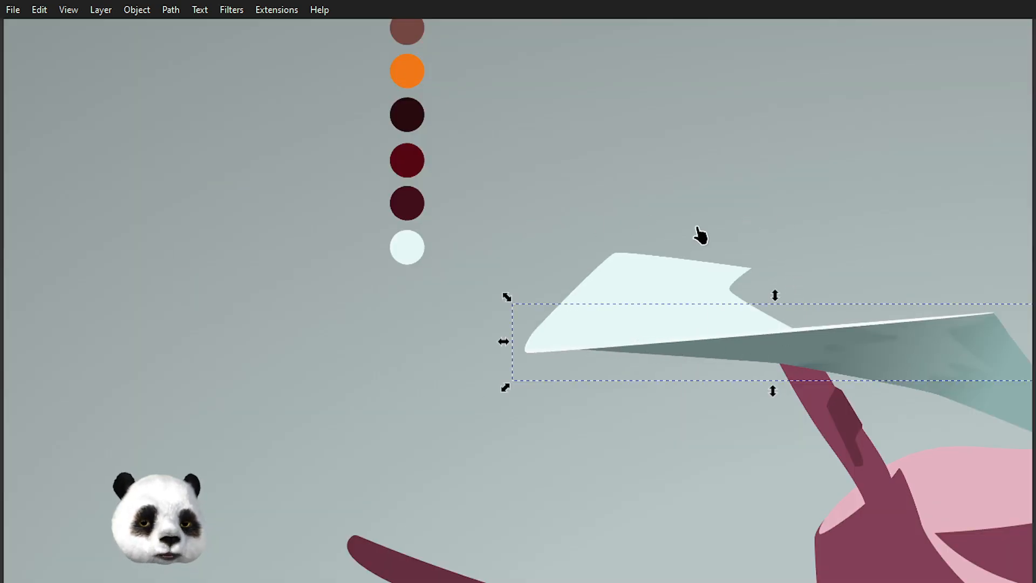
left_click(576, 207)
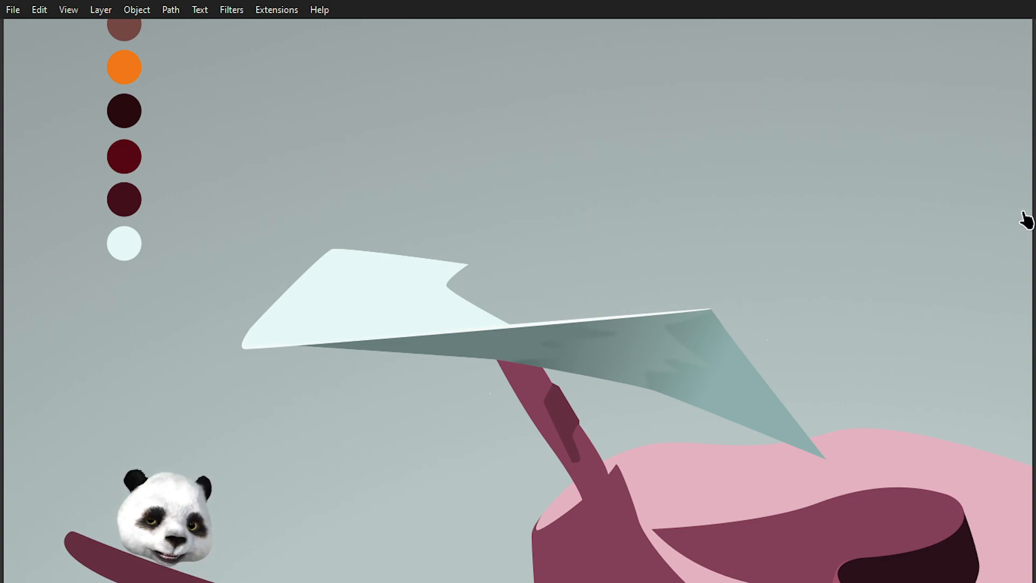
- Draw a closed near-white highlight with the Pen tool, tapering from the notch into the pale face with a second short point below
key("ctrl+z")
left_click(462, 282)
left_click_drag(360, 286, 474, 289)
key("ctrl+z")
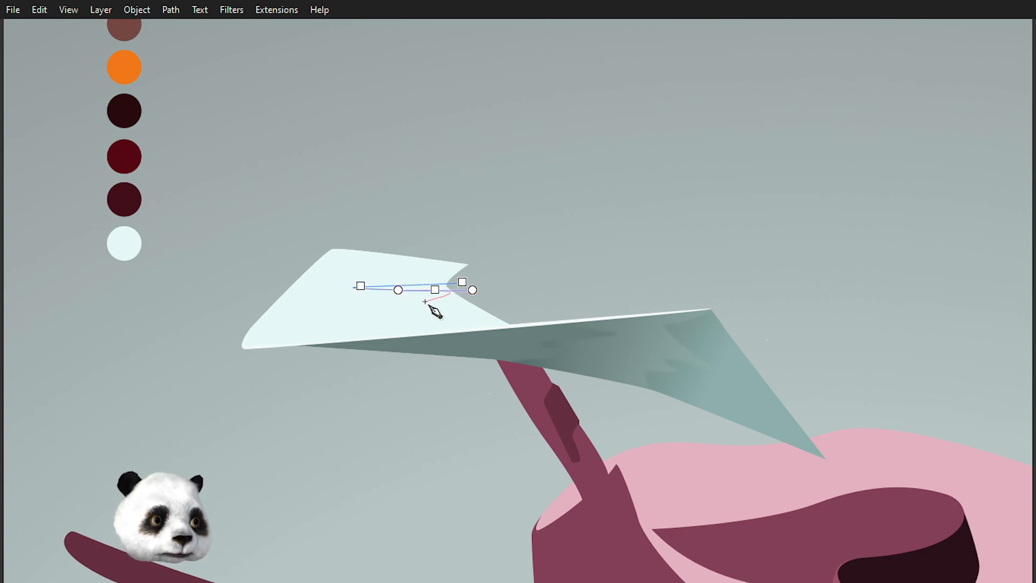
left_click_drag(451, 303, 488, 307)
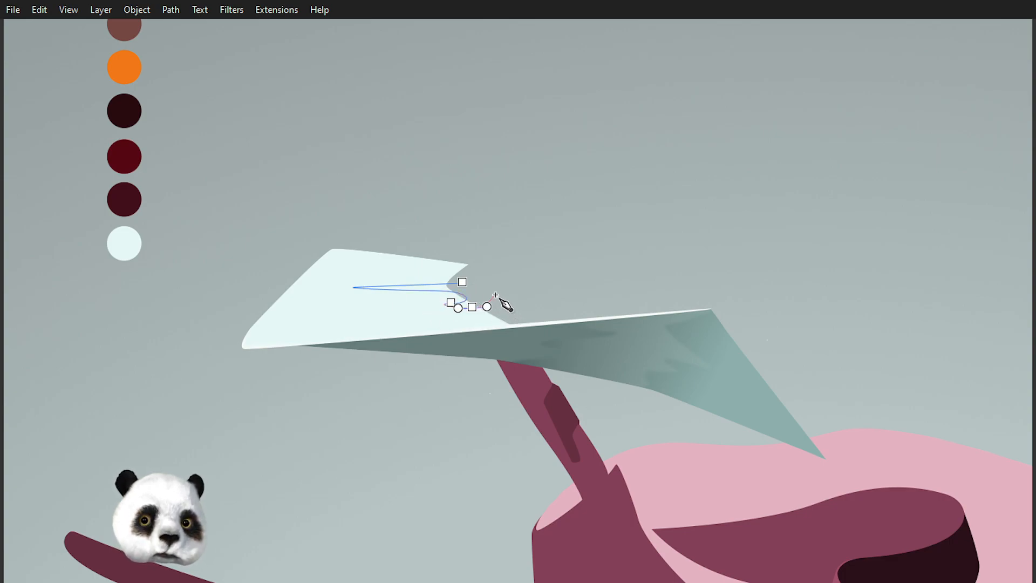
key("Return")
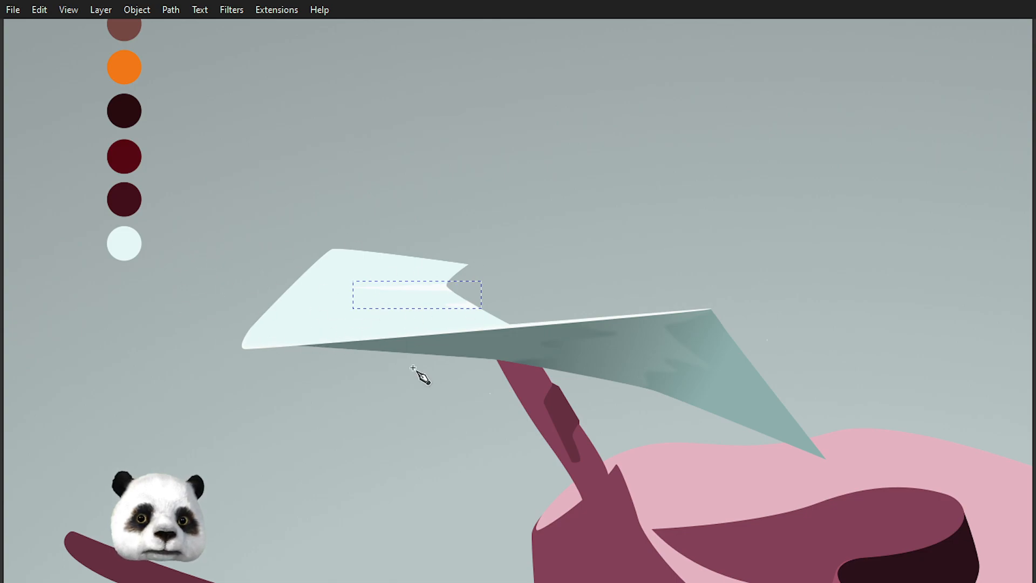
scroll(355, 243, "down", 5)
scroll(355, 243, "down", 5)
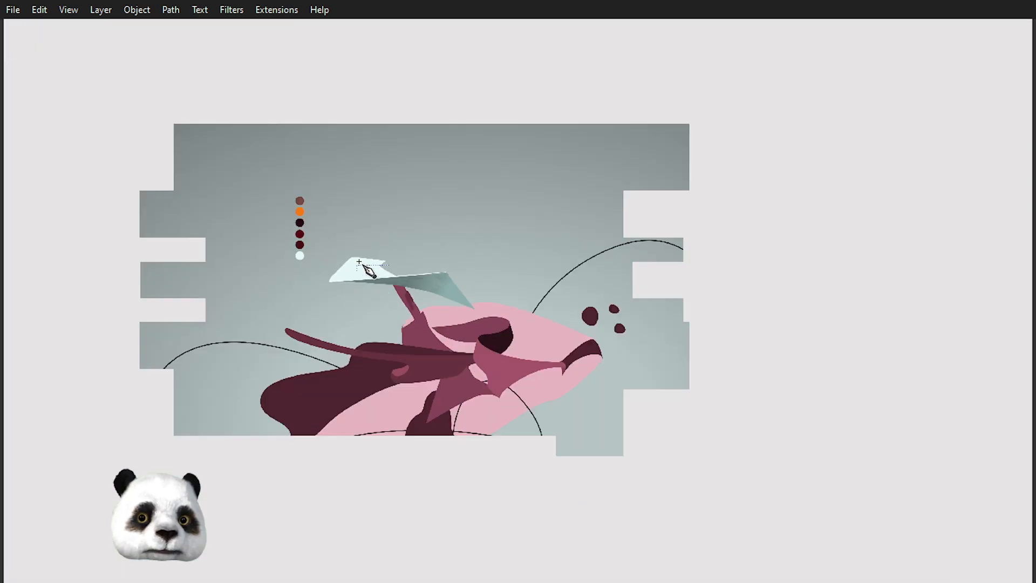
- Recolour the notch highlight as a soft grey-green shadow and fade it into the pale face with a linear gradient
scroll(294, 266, "up", 4)
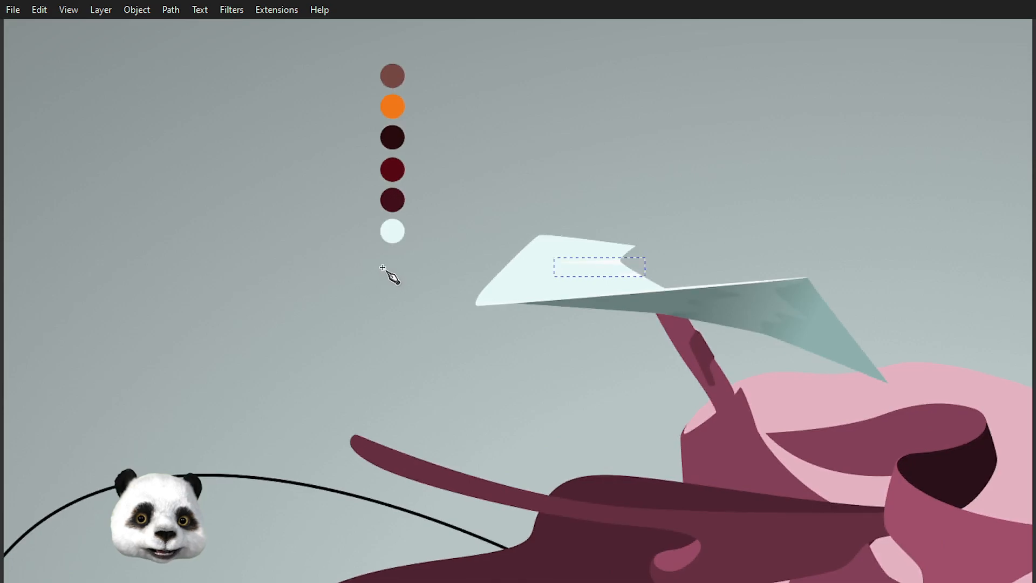
scroll(551, 238, "up", 2)
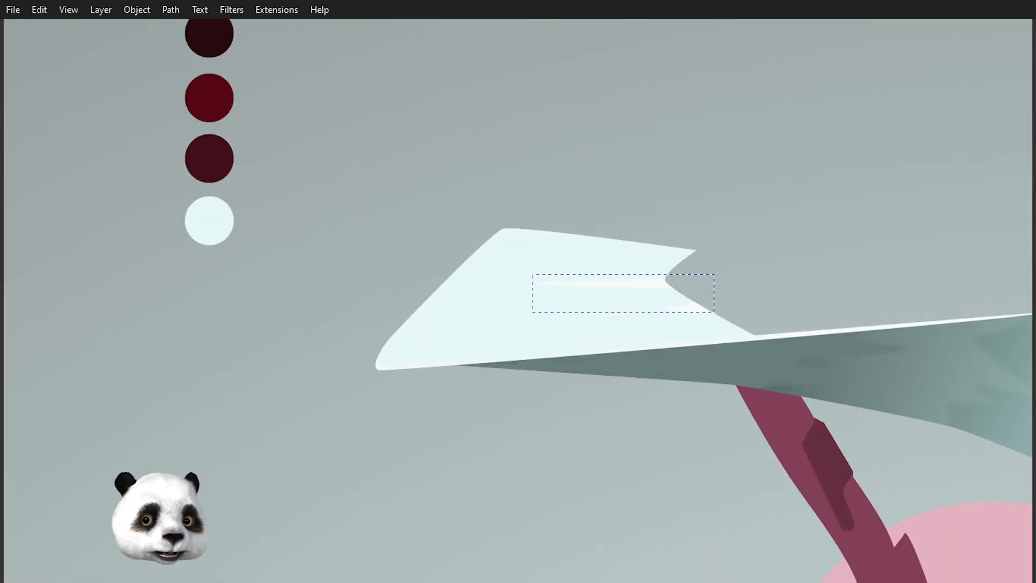
scroll(488, 282, "down", 7)
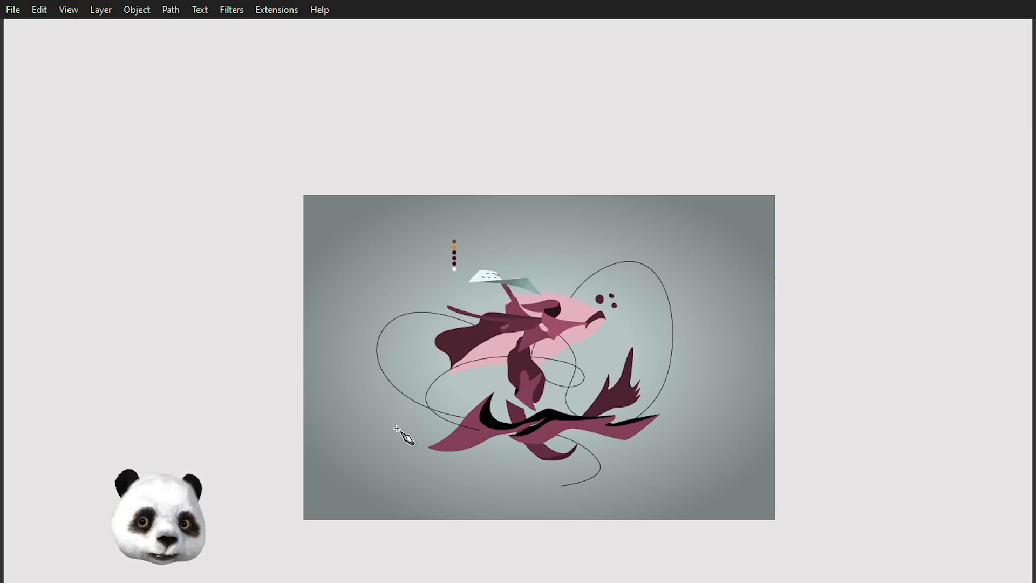
scroll(558, 229, "up", 3)
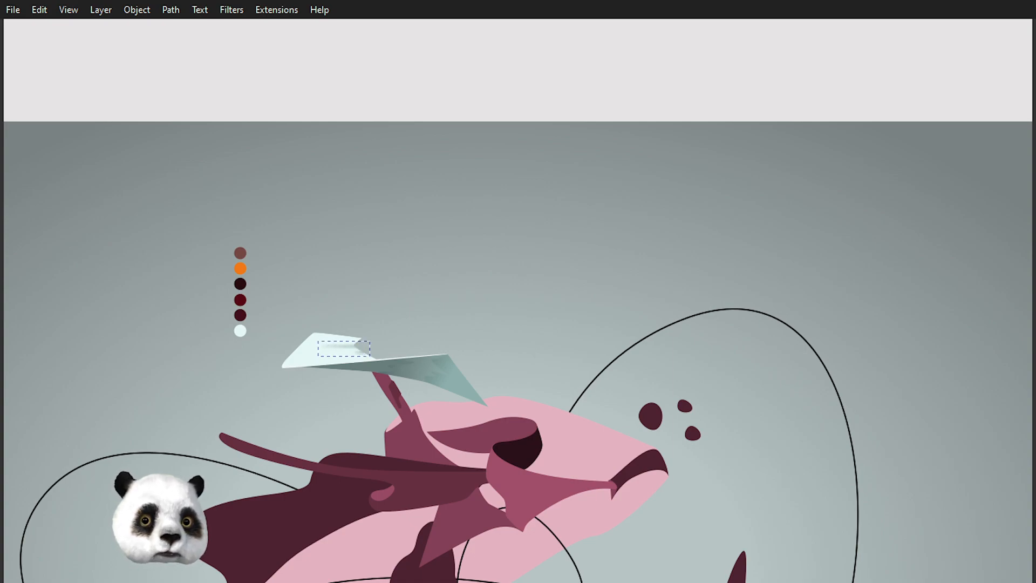
scroll(336, 328, "up", 3)
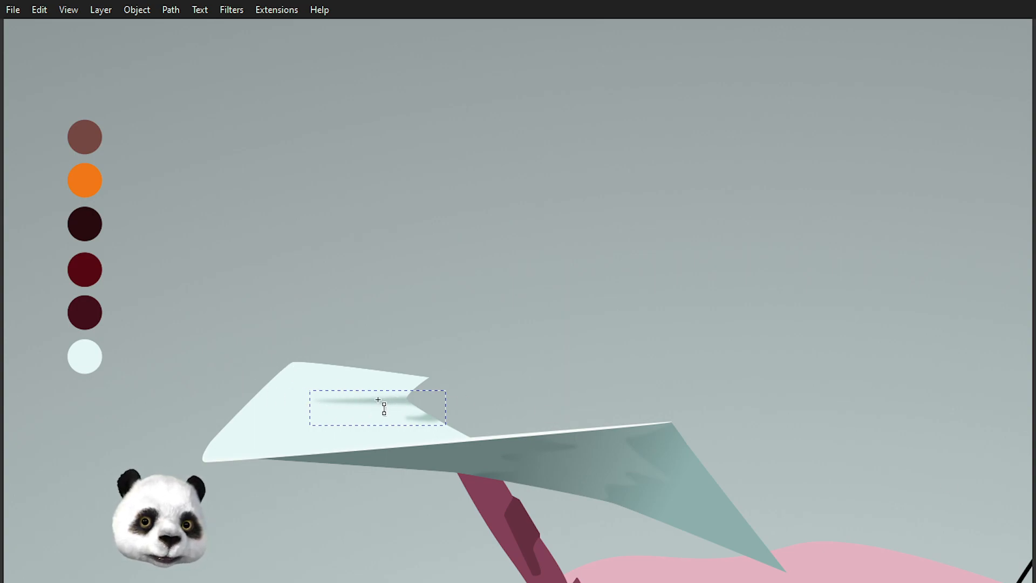
left_click_drag(396, 397, 334, 399)
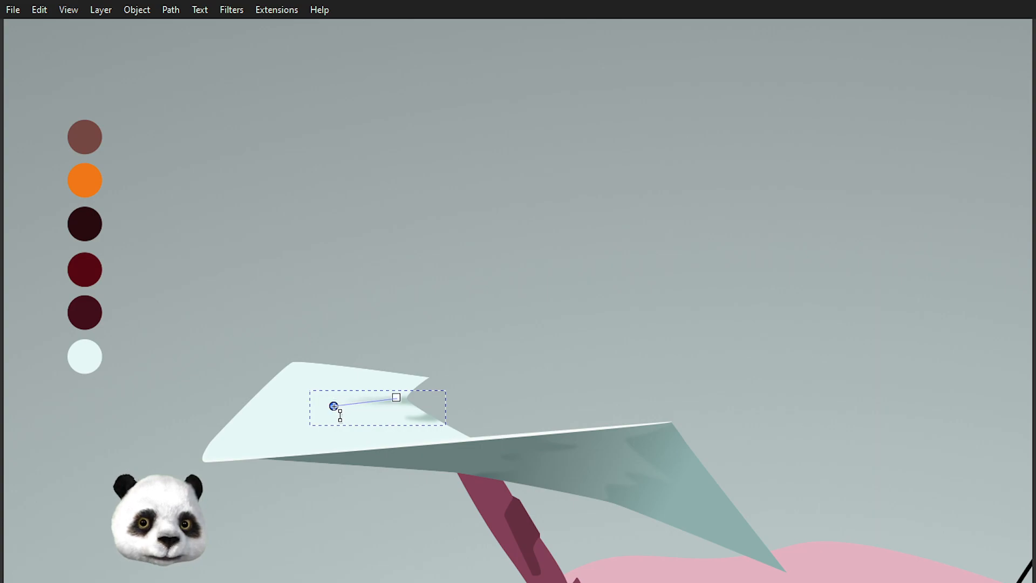
left_click_drag(399, 398, 460, 397)
key("s")
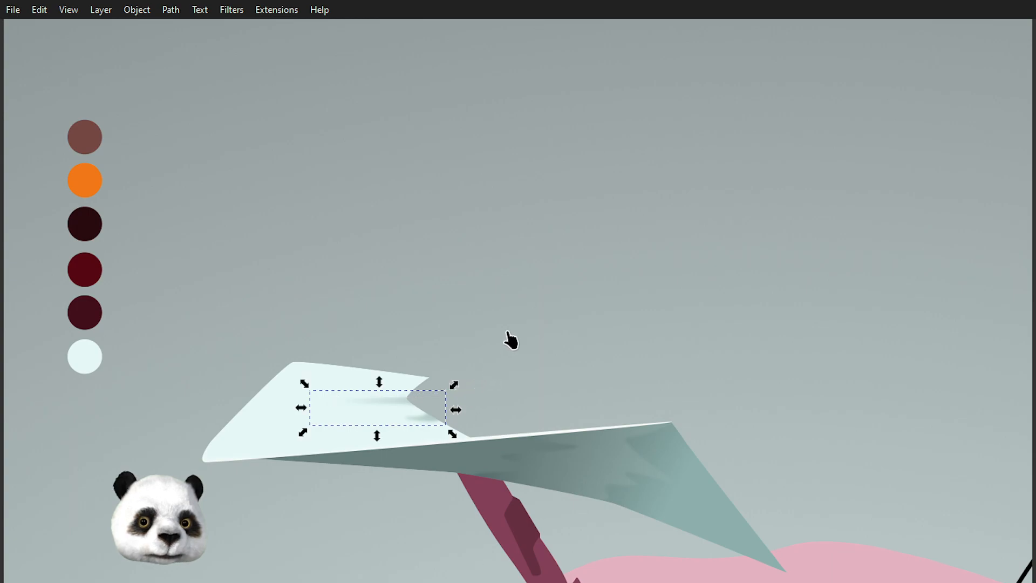
key("Escape")
- Examine the notch shading on the pale face up close and against the whole illustration
scroll(540, 313, "down", 4)
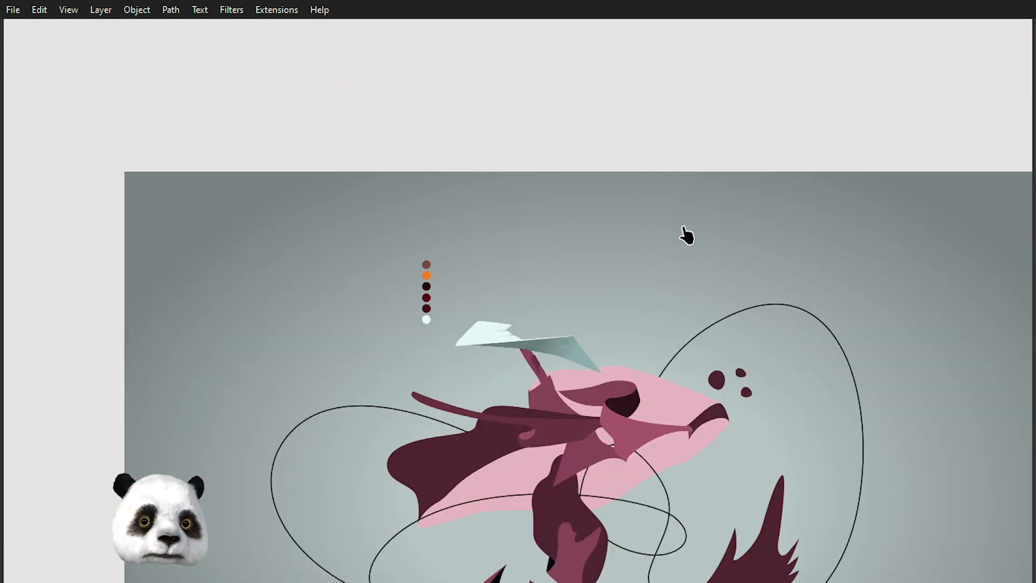
scroll(491, 351, "up", 1)
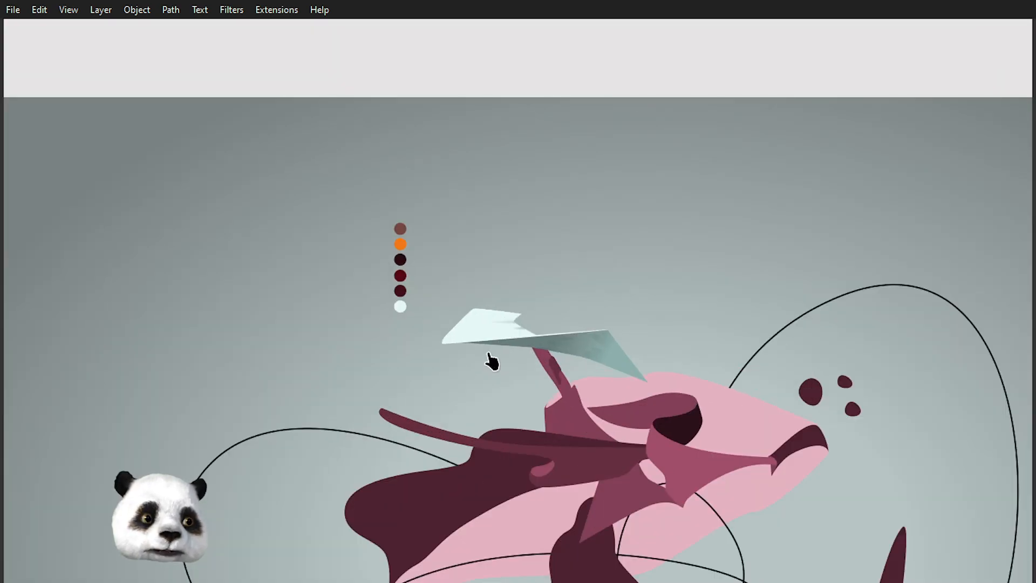
scroll(461, 335, "up", 2)
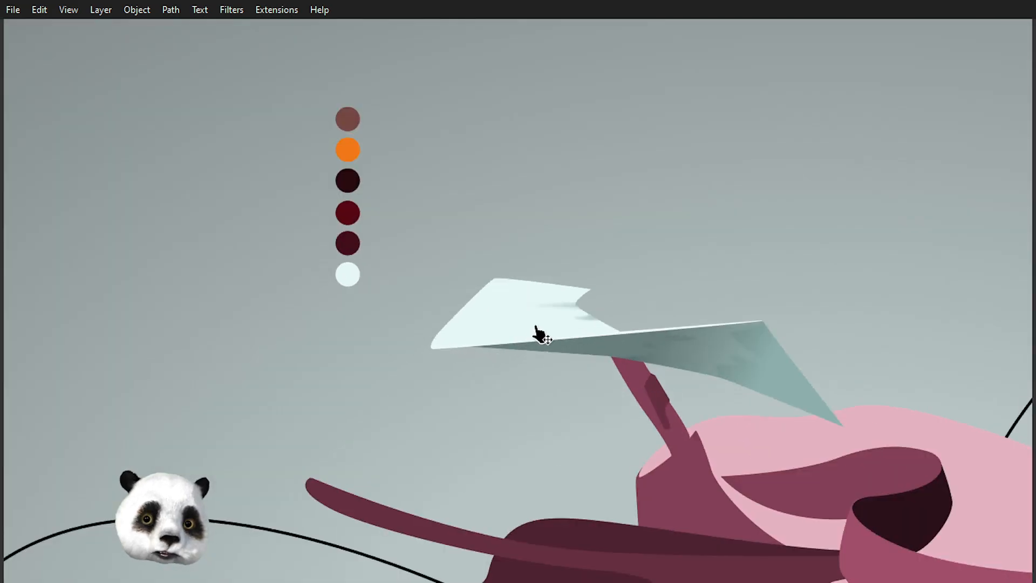
scroll(618, 285, "down", 3)
scroll(686, 268, "down", 1)
scroll(639, 273, "up", 2)
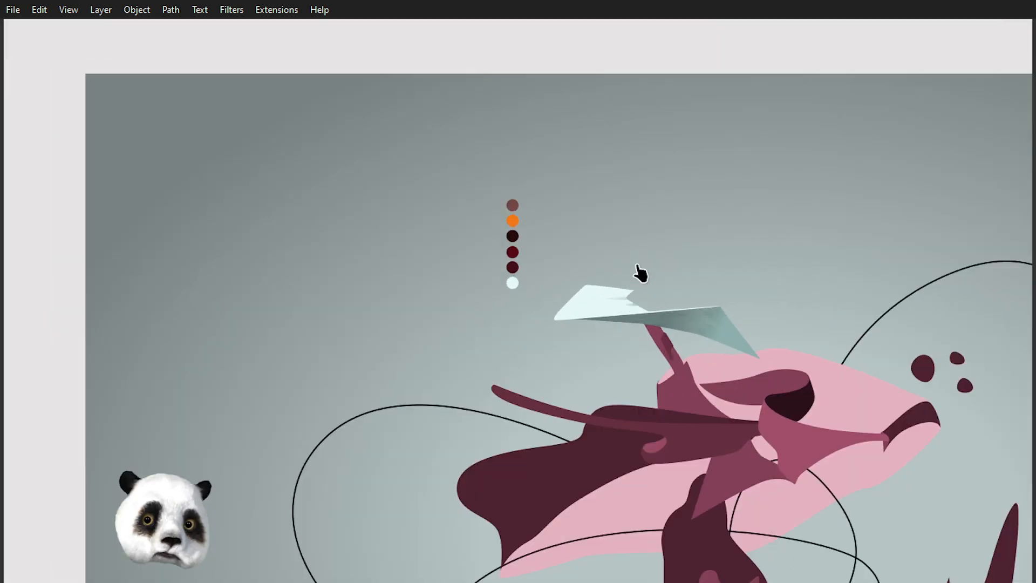
scroll(621, 324, "up", 2)
scroll(586, 265, "up", 2)
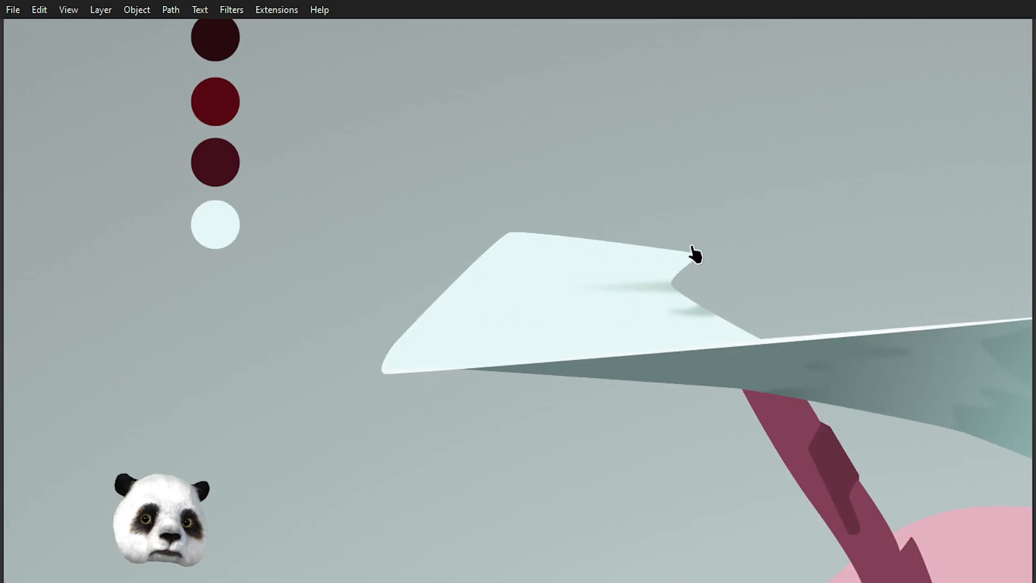
- Apply a linear gradient across the pale face, colouring its outer end with the palest palette swatch and extending its inner end toward the notch
left_click_drag(694, 254, 573, 317)
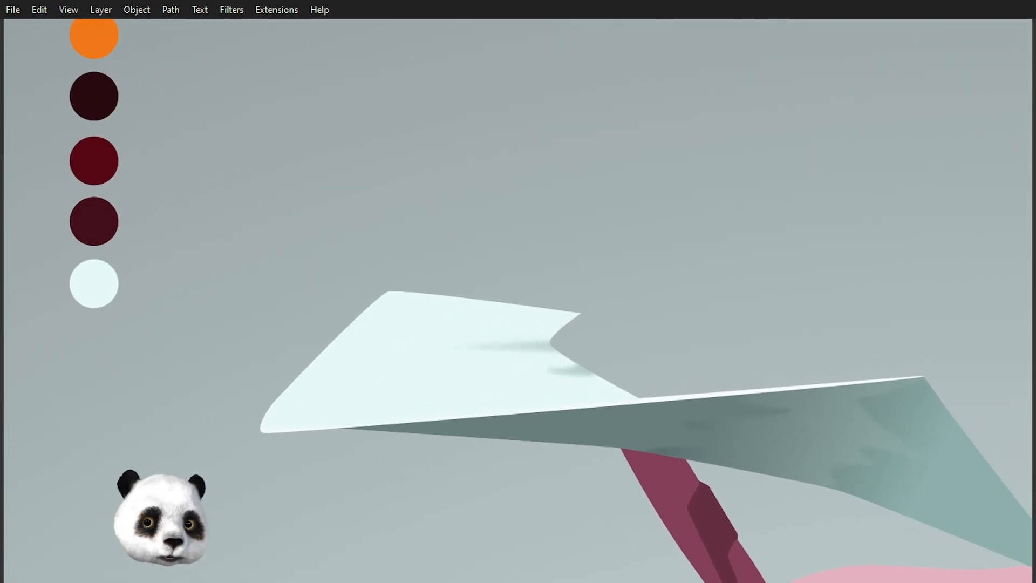
left_click(761, 373)
key("t")
left_click_drag(505, 373, 255, 384)
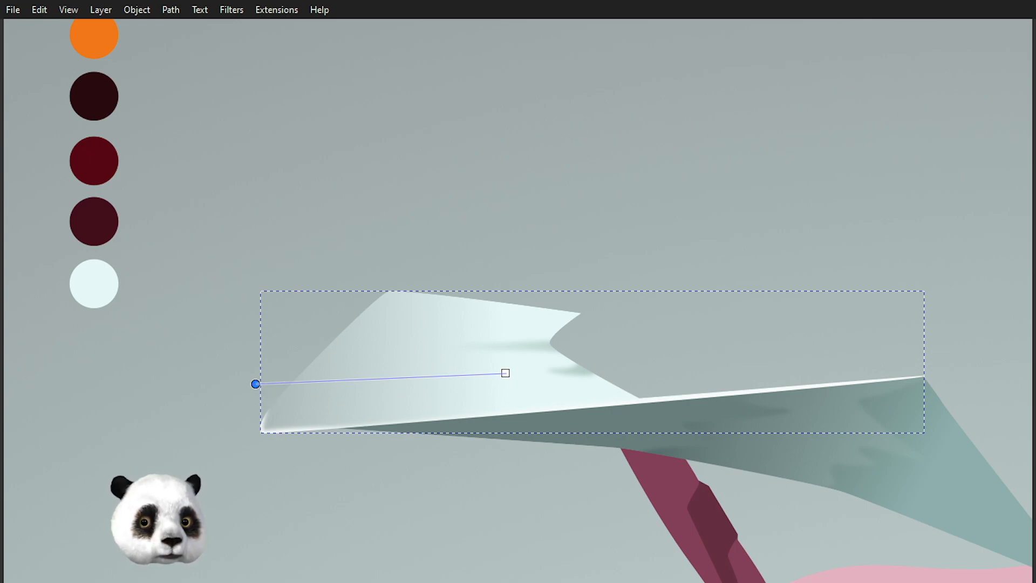
left_click(94, 284)
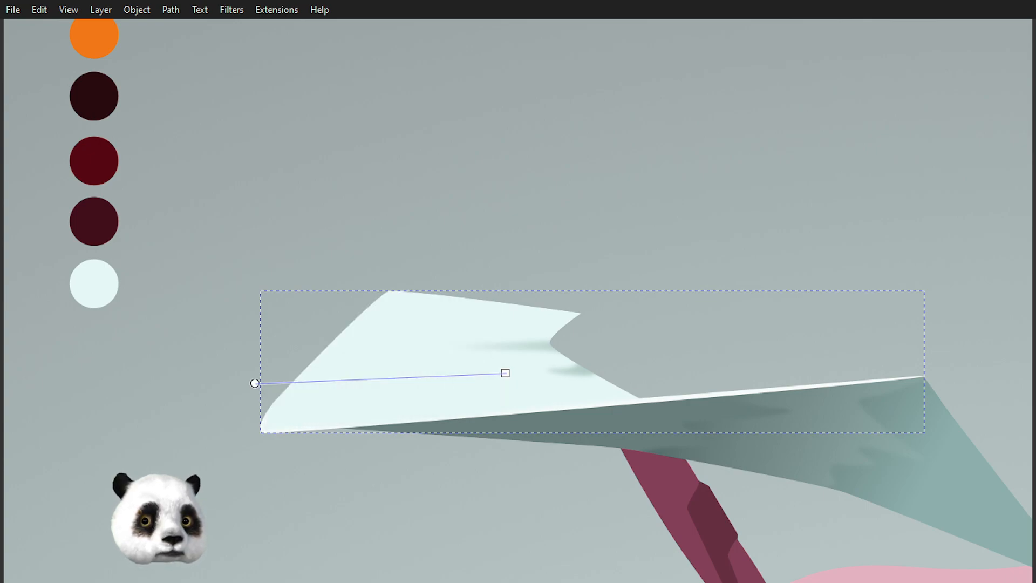
left_click_drag(506, 372, 551, 372)
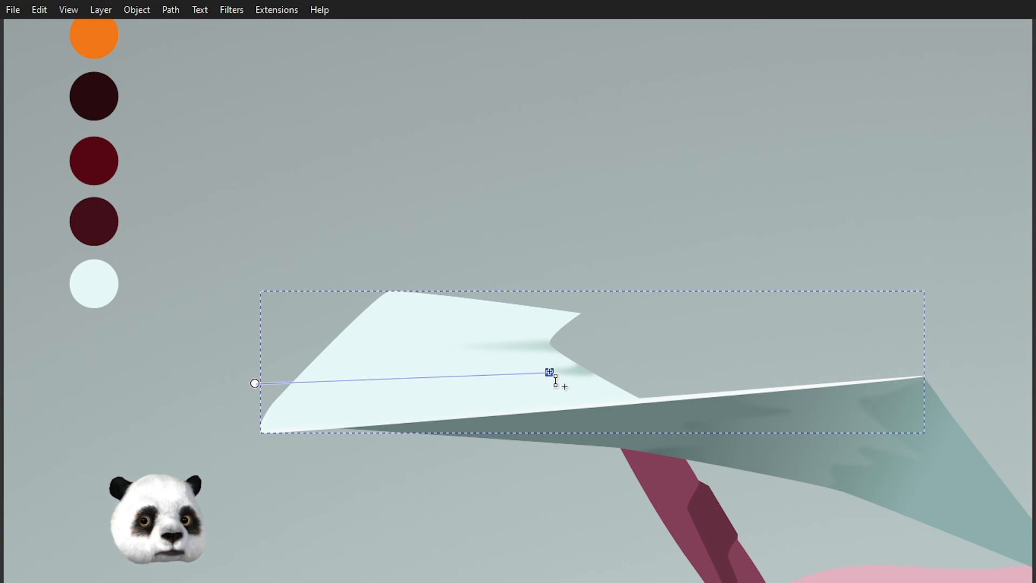
- Shift the pale face gradient's outer end slightly inward and tint its inner end a light pinkish grey
key("ctrl+z")
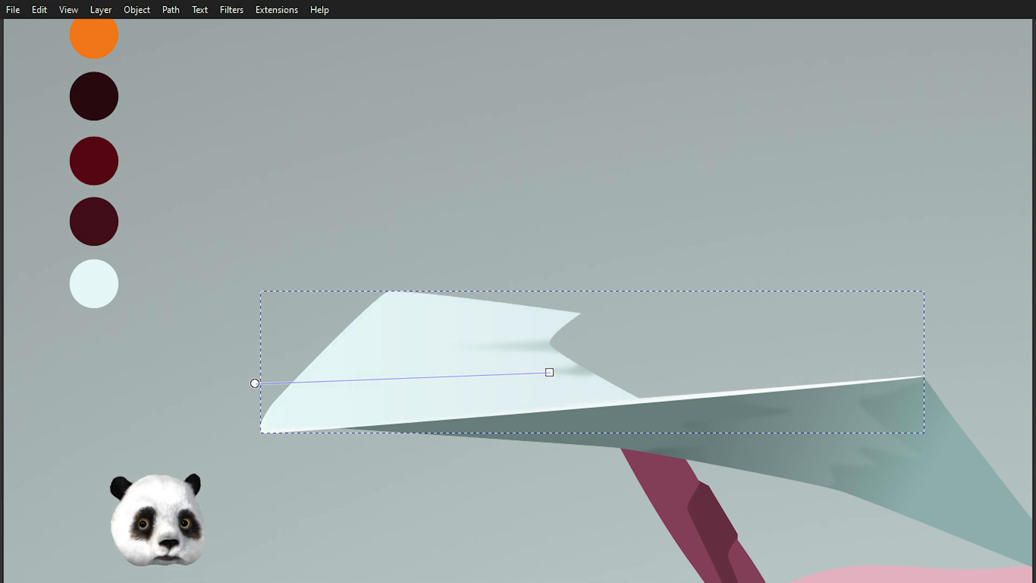
left_click(255, 383)
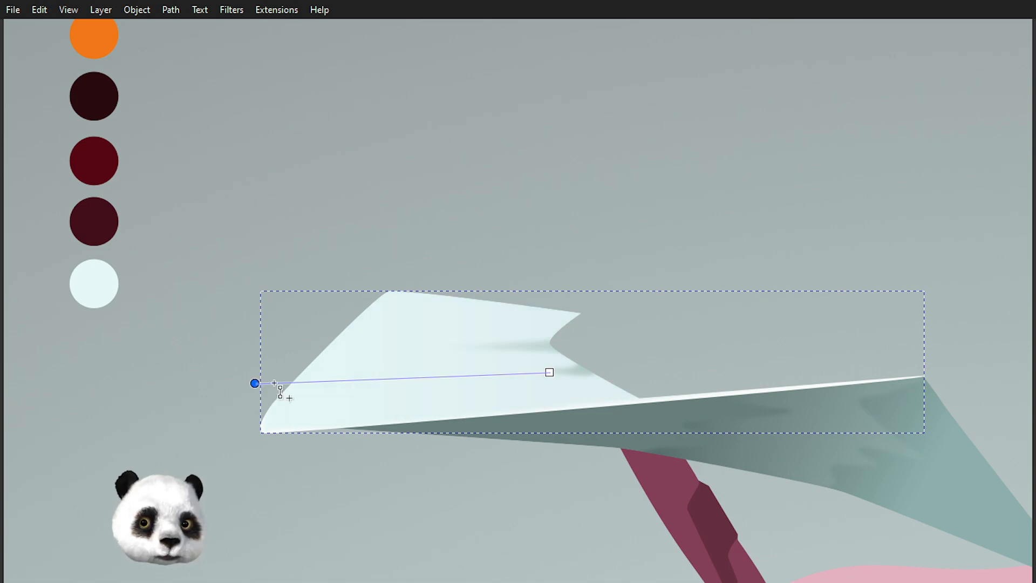
left_click_drag(255, 383, 281, 379)
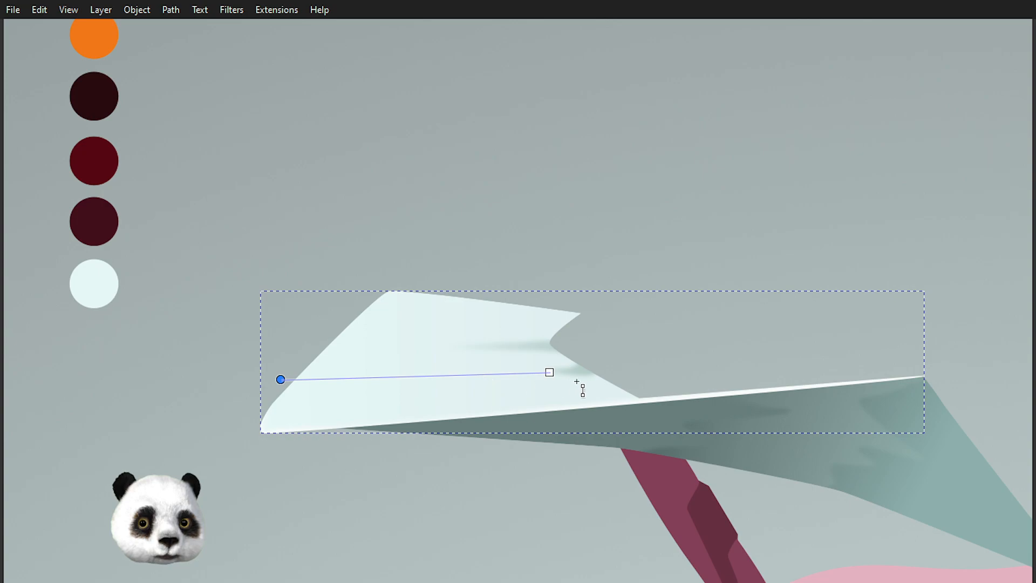
left_click(550, 372)
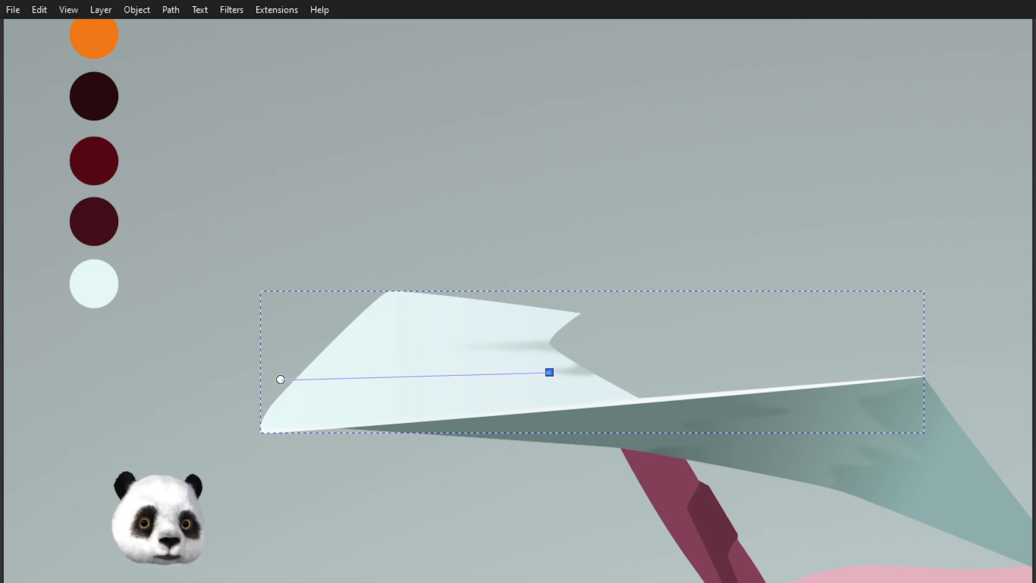
key("ctrl+z")
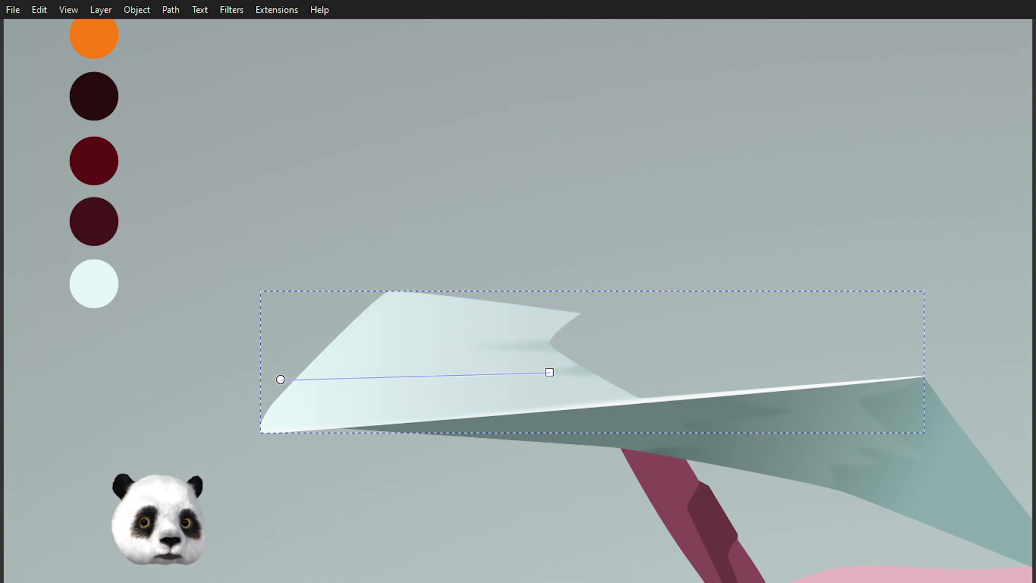
key("ctrl+z")
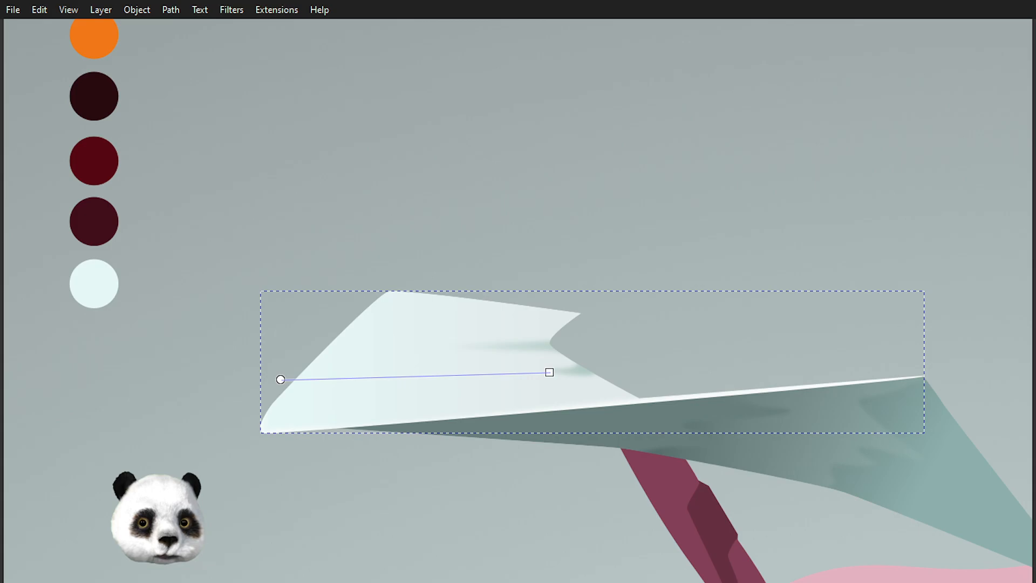
key("s")
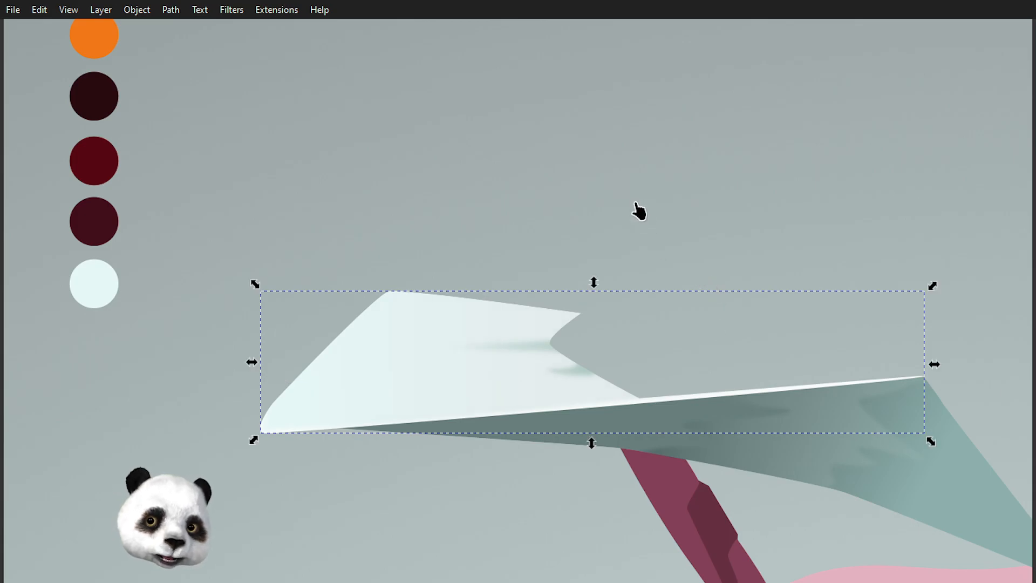
key("Escape")
- Examine the pale face's gradient in the context of the full illustration
scroll(677, 198, "down", 6)
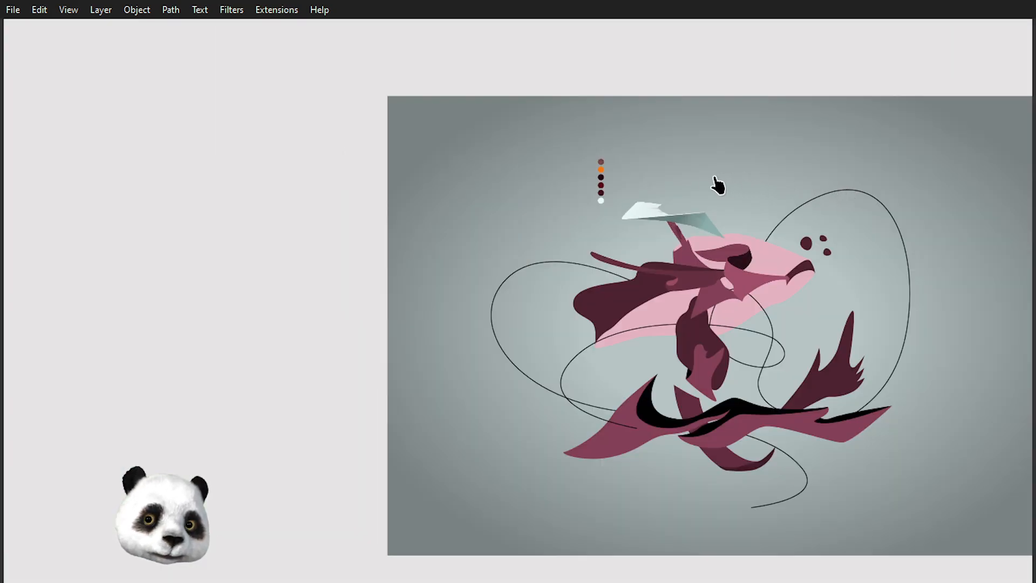
scroll(721, 187, "up", 2)
left_click_drag(724, 189, 649, 253)
scroll(562, 273, "up", 1)
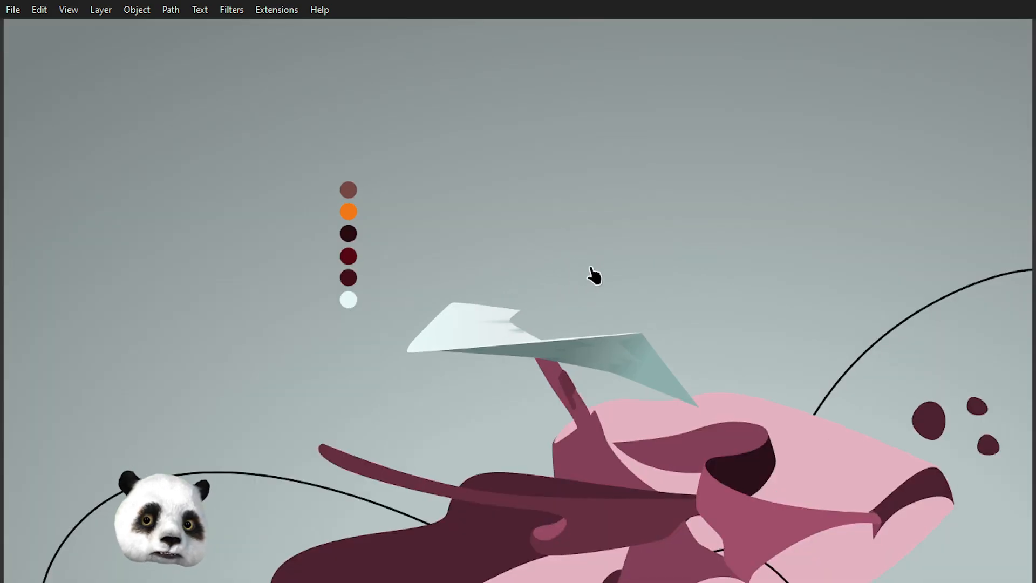
scroll(594, 275, "down", 3)
scroll(628, 281, "up", 2)
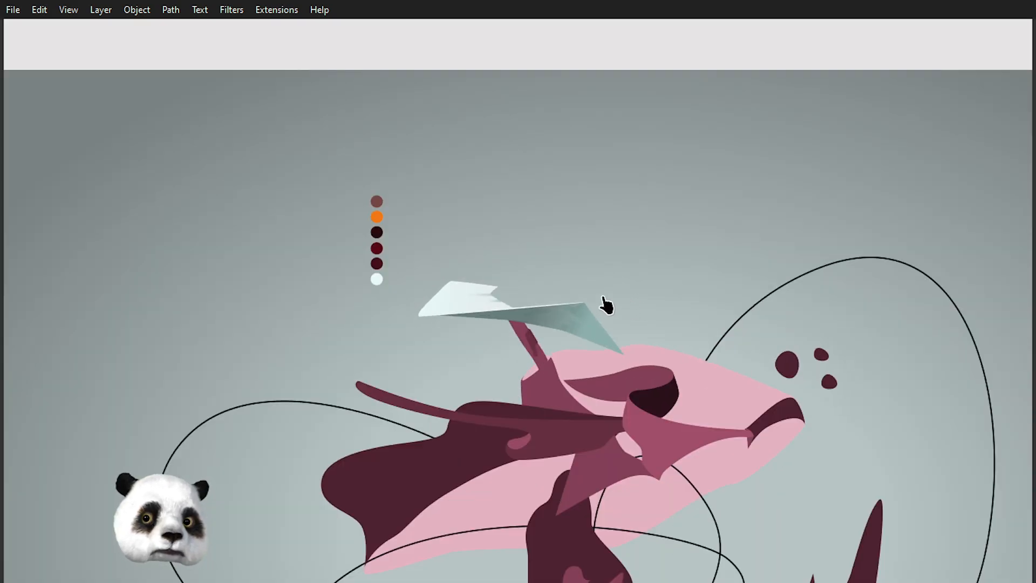
scroll(434, 367, "up", 1)
scroll(448, 373, "up", 3)
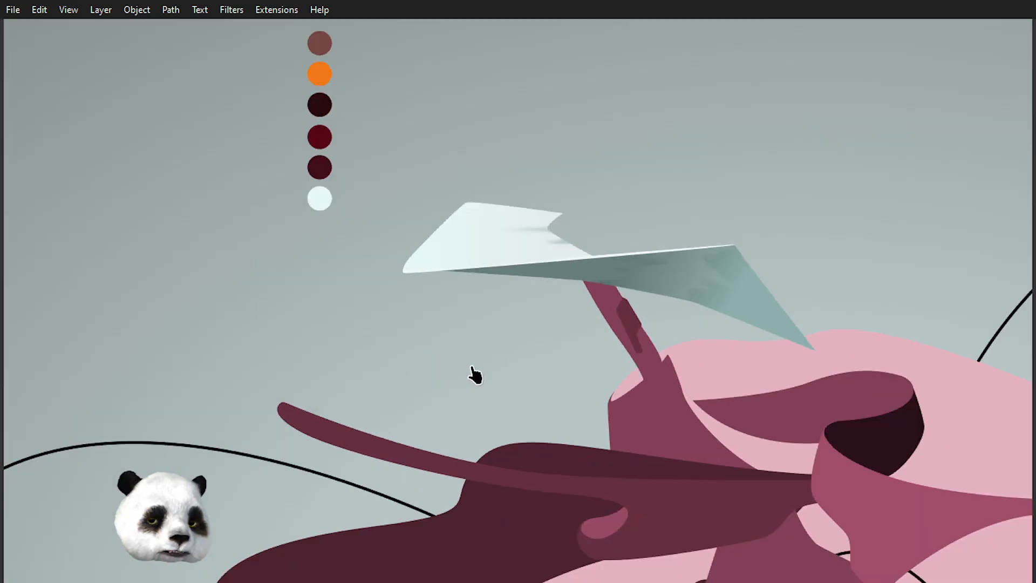
- Shade the stalk with a dark-to-lighter grey-green gradient using colours sampled from the wing's underside, and lower it behind the maroon body shape
left_click(719, 239)
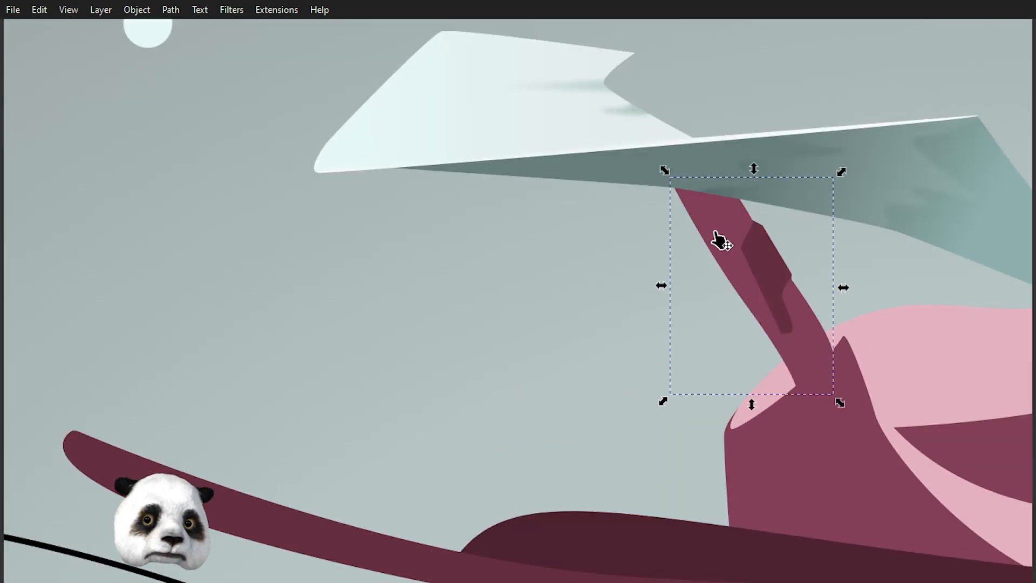
key("d")
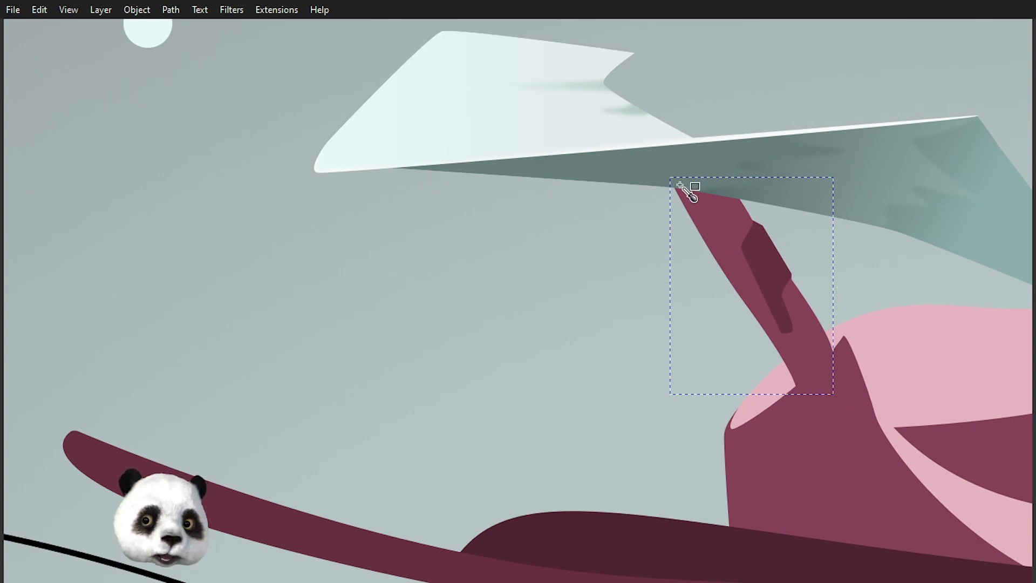
left_click(556, 173)
scroll(439, 381, "up", 1)
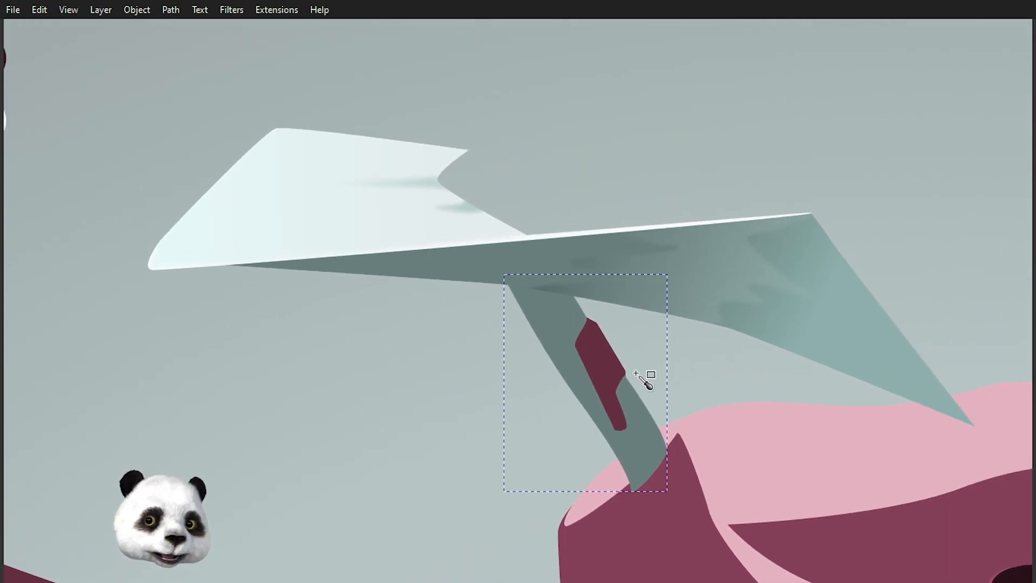
left_click_drag(543, 301, 622, 433)
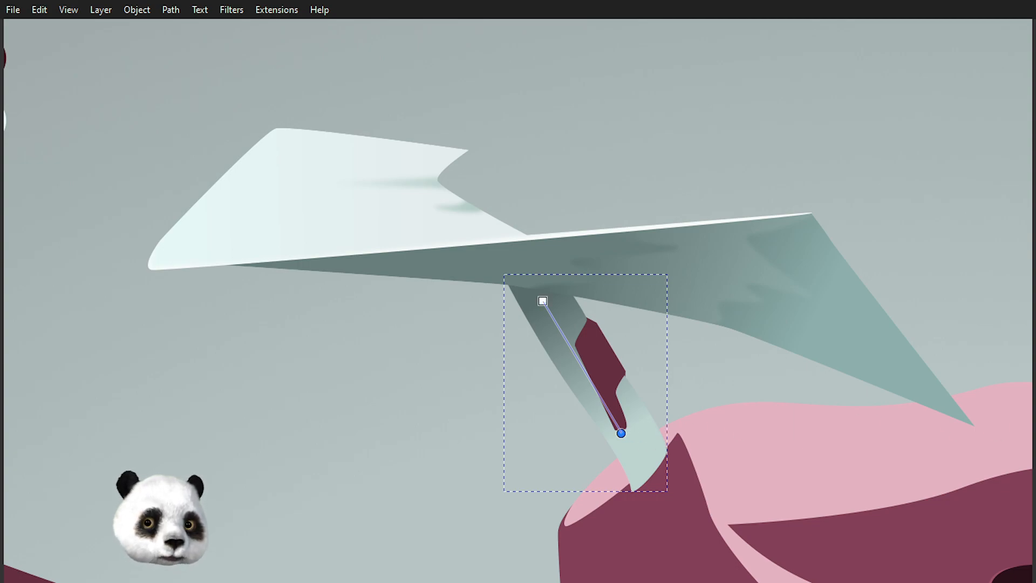
left_click(759, 280)
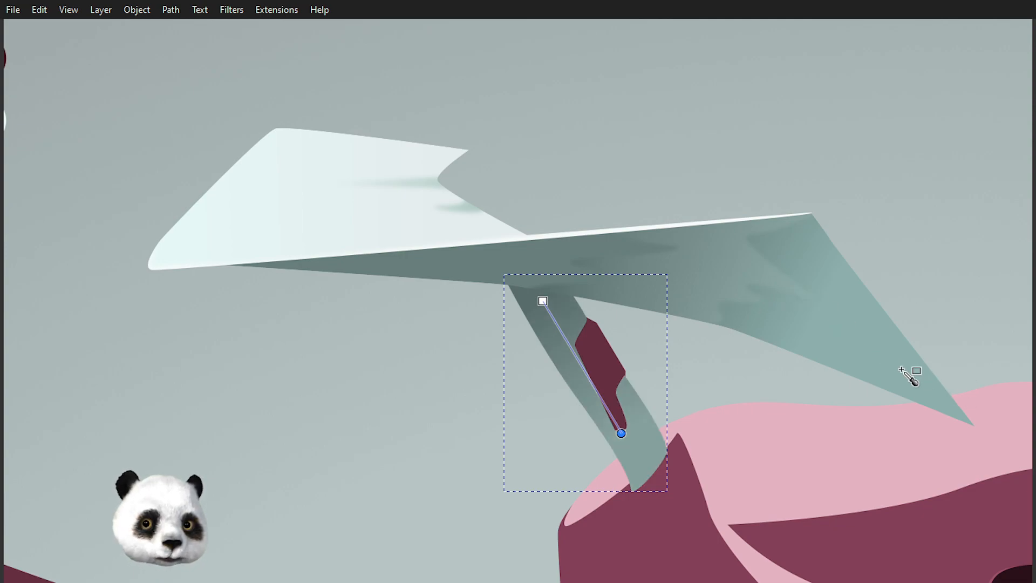
key("s")
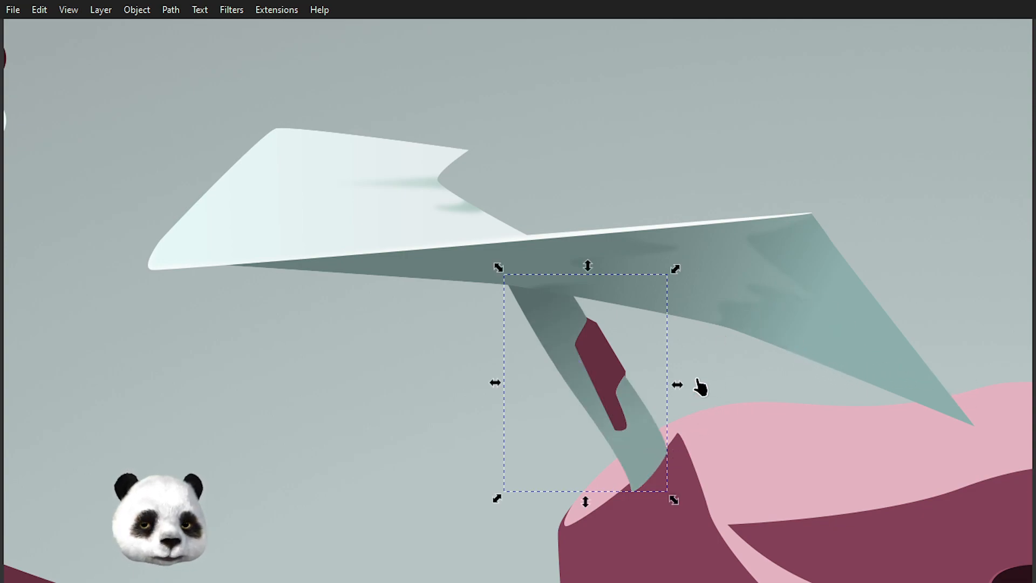
key("Page_Down")
key("Page_Down")
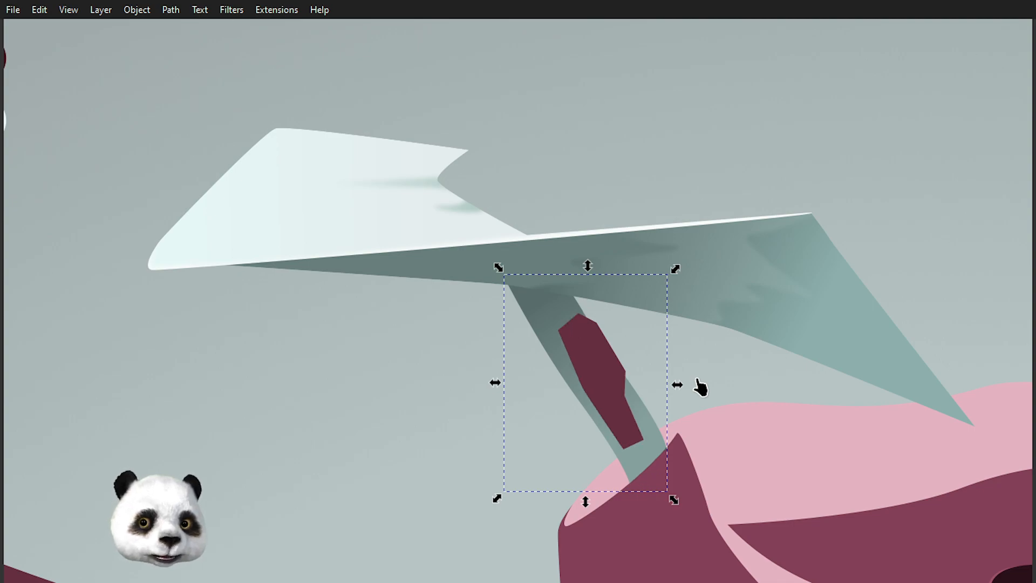
- Inset the angular maroon patch on the stalk so it becomes a slimmer shape
left_click(589, 359)
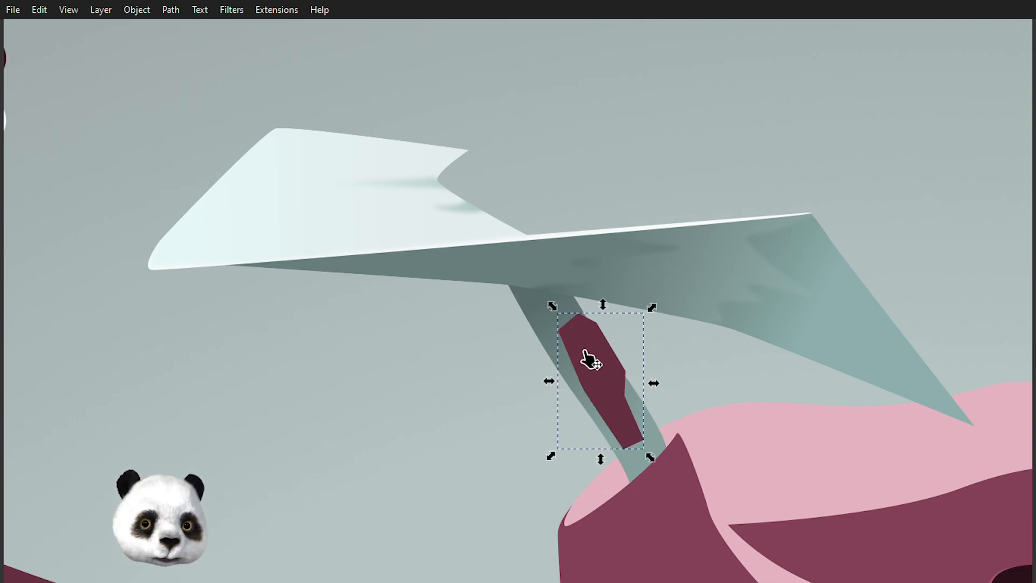
scroll(588, 359, "down", 4)
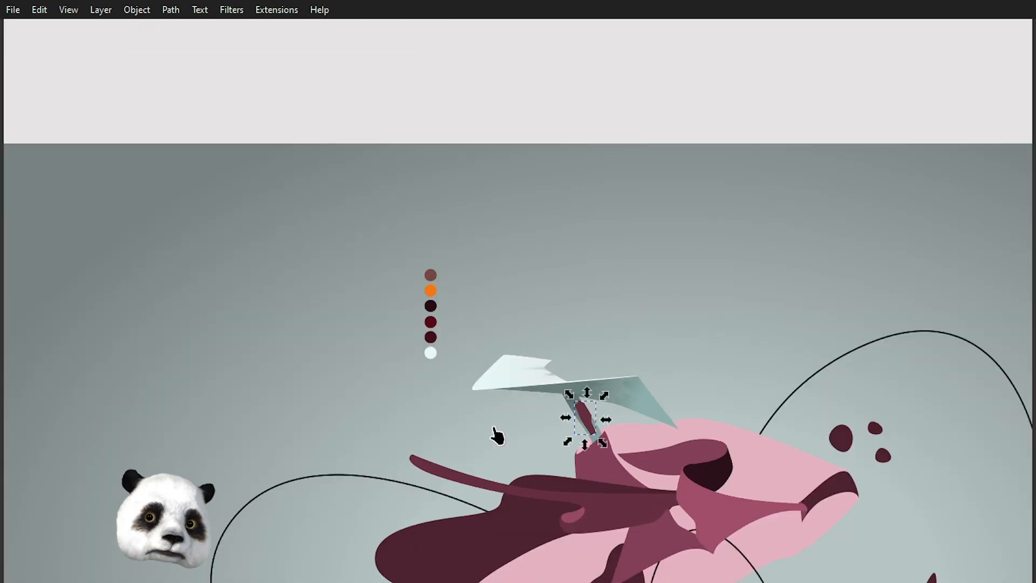
scroll(475, 418, "up", 3)
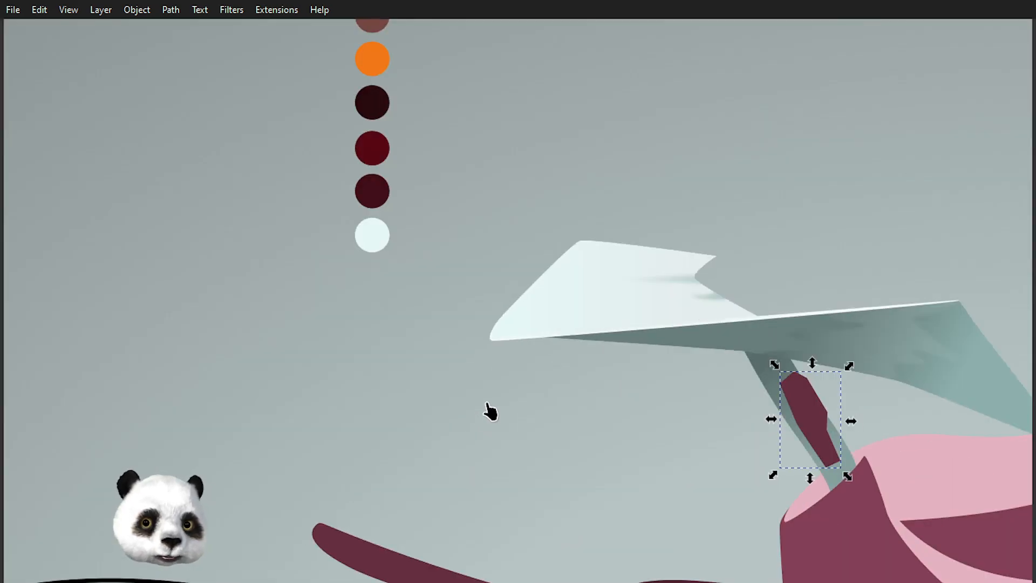
key("ctrl+parenleft")
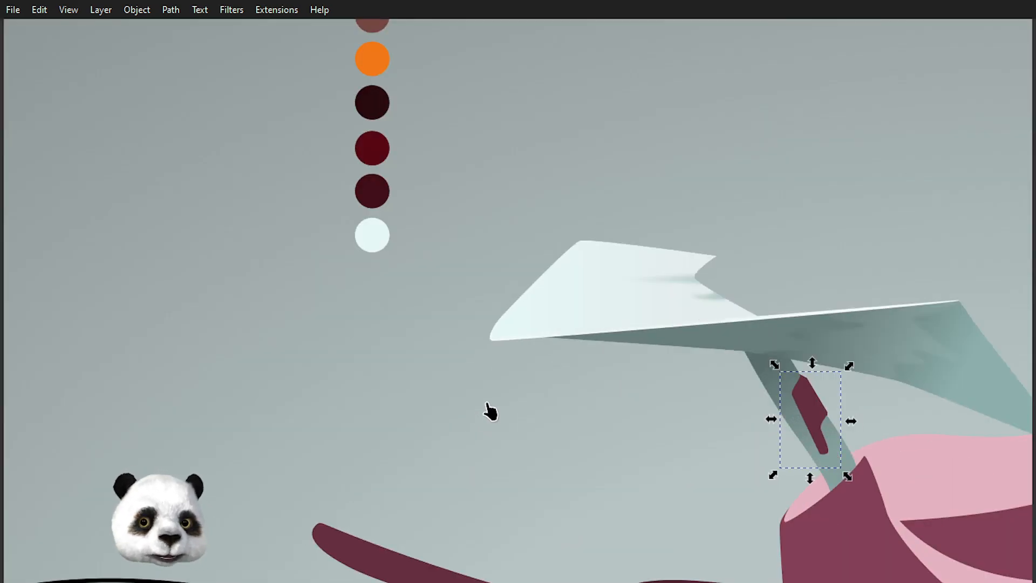
- Recolour the stalk's patch with the pale tone sampled from the wing's pale face and fade it toward its lower left with a linear gradient
left_click_drag(527, 425, 423, 370)
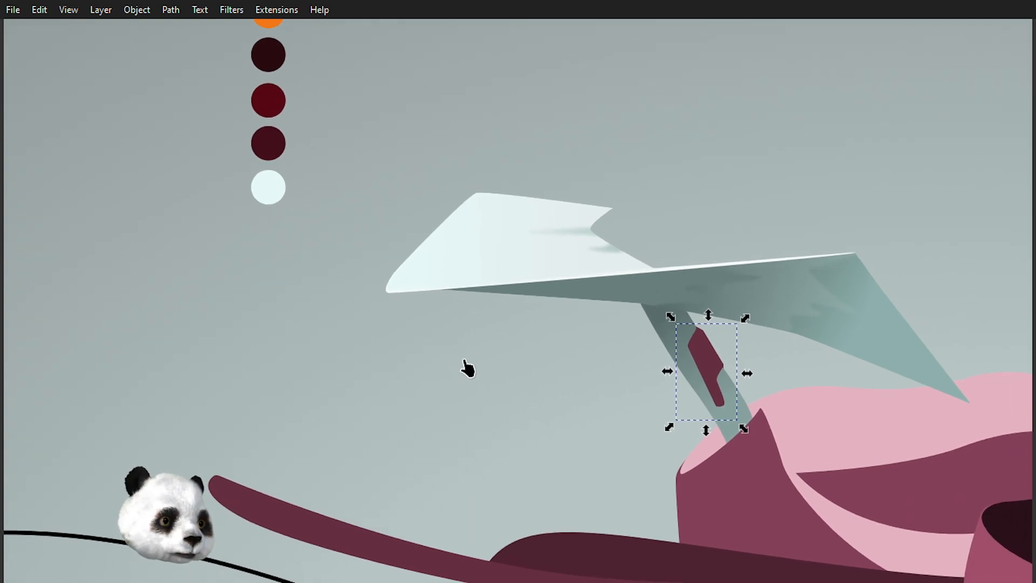
key("n")
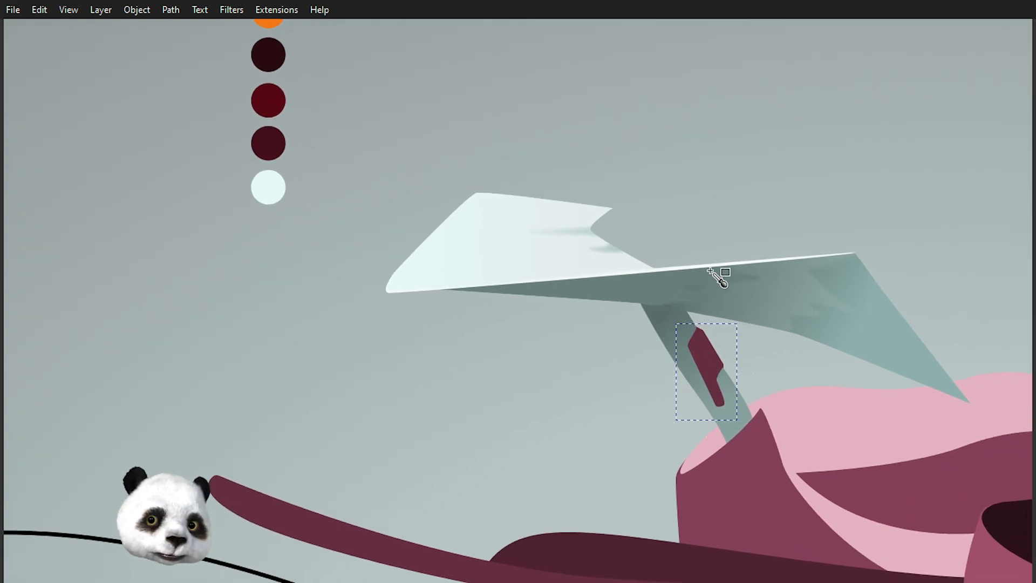
left_click(667, 268)
scroll(829, 403, "up", 2)
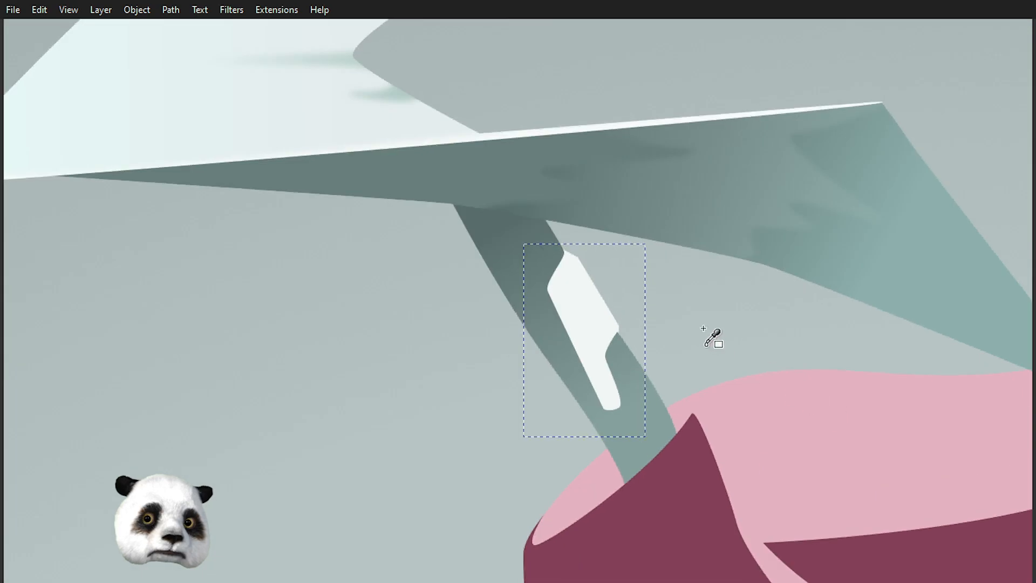
left_click(432, 136)
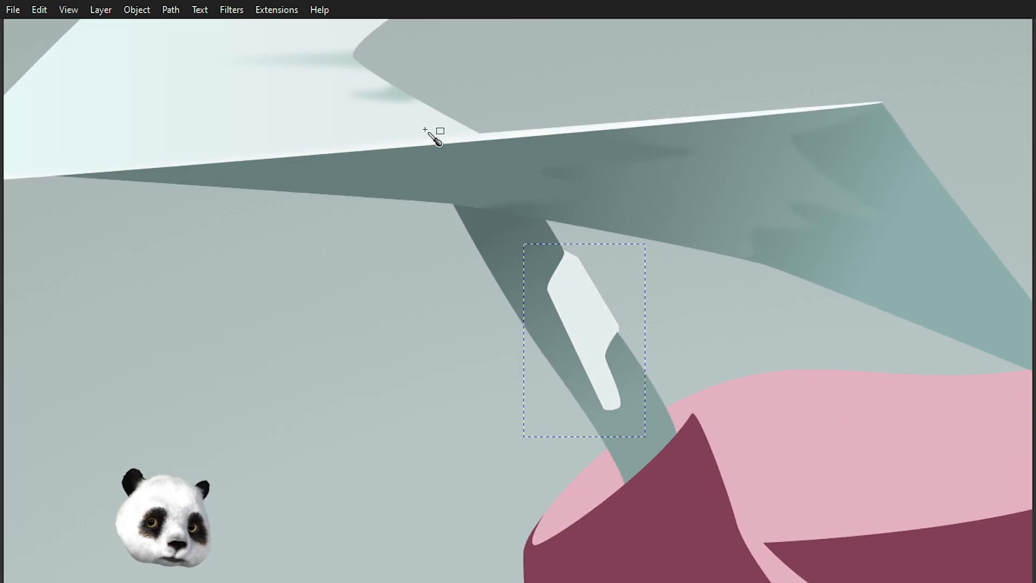
key("d")
left_click_drag(591, 303, 564, 322)
key("s")
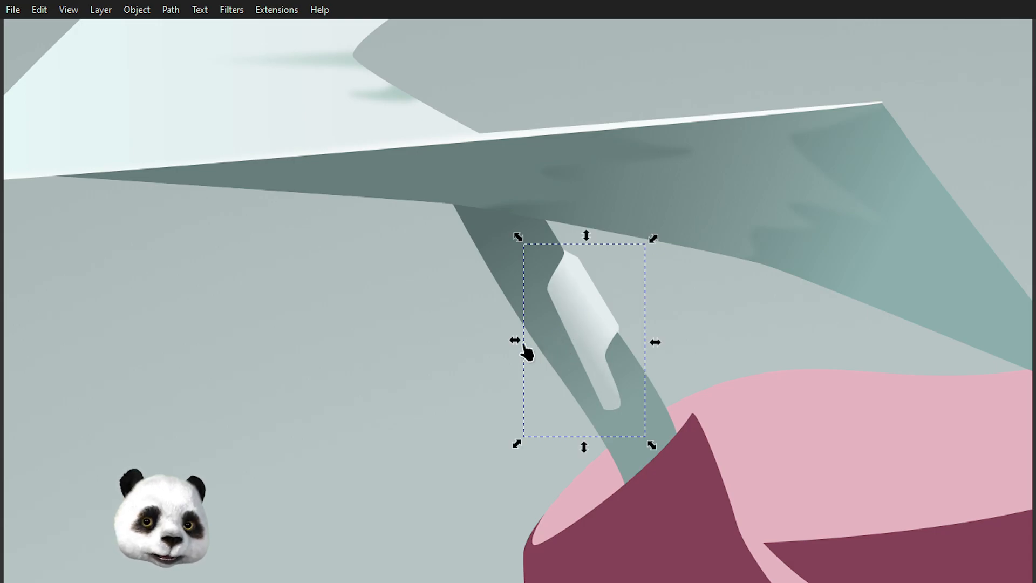
- Turn the stalk into a clip group, keeping it stacked behind the wing and the maroon body shape
key("5")
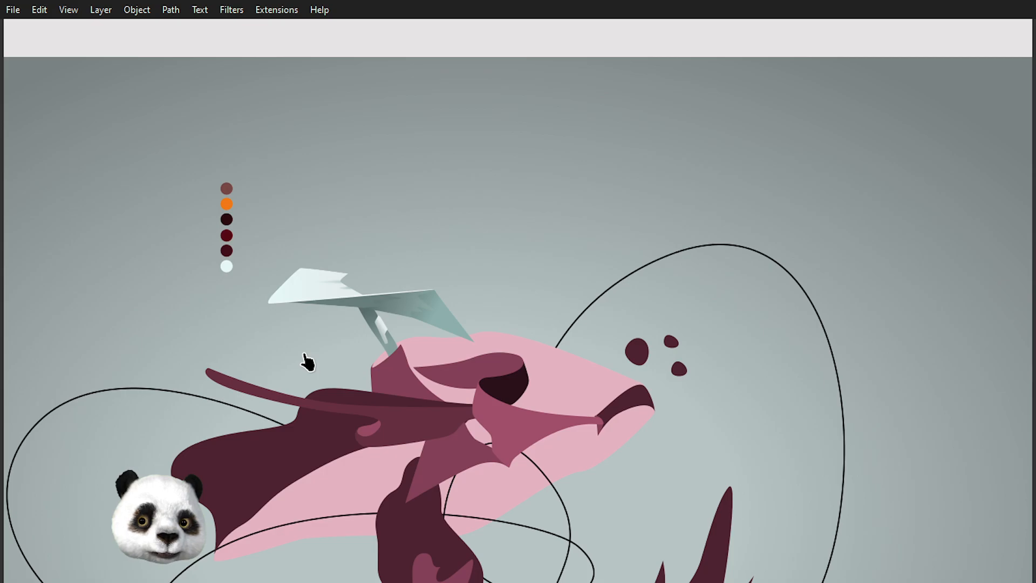
scroll(326, 363, "up", 2)
scroll(401, 358, "down", 2)
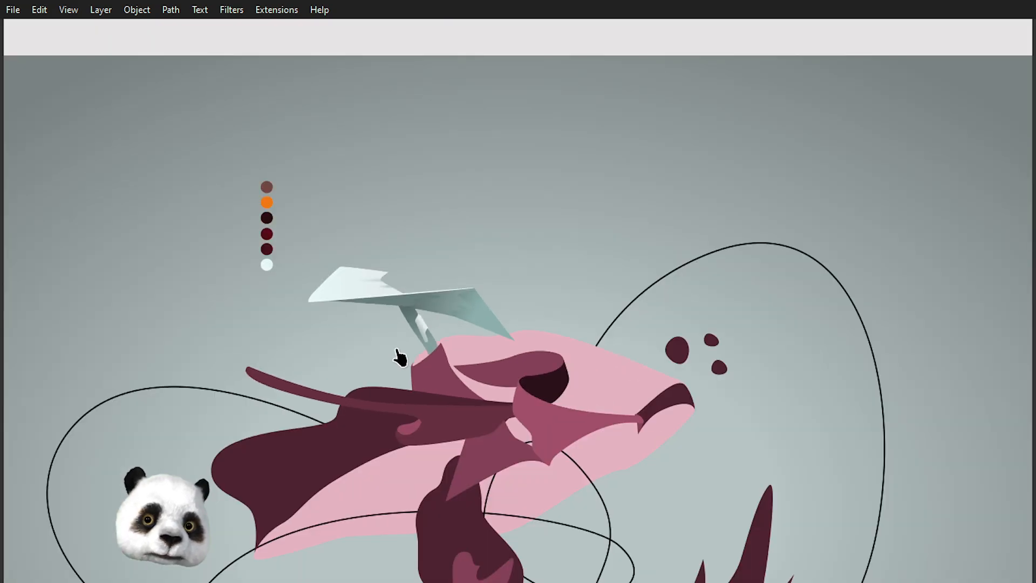
scroll(677, 294, "down", 2)
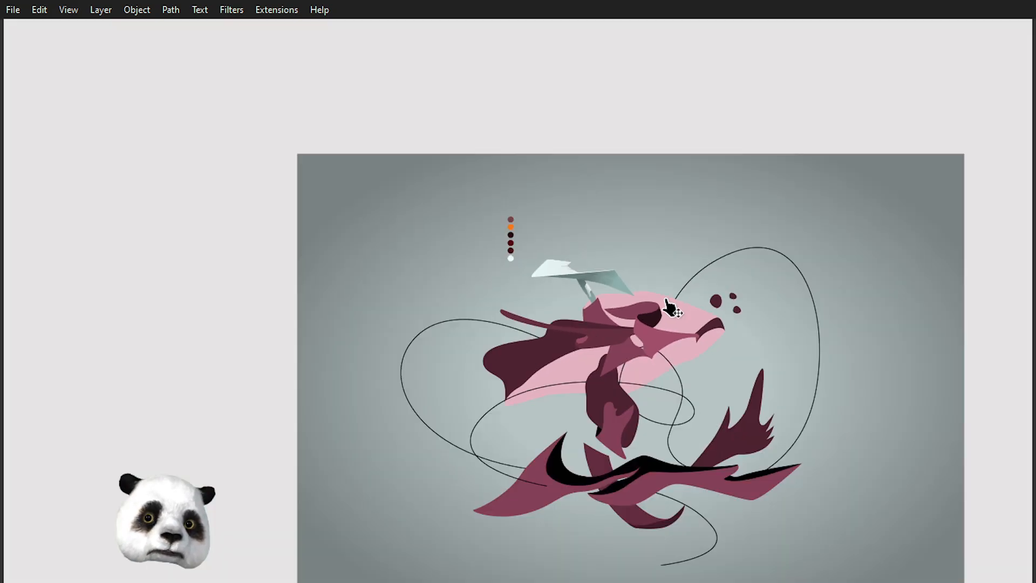
scroll(610, 300, "up", 2)
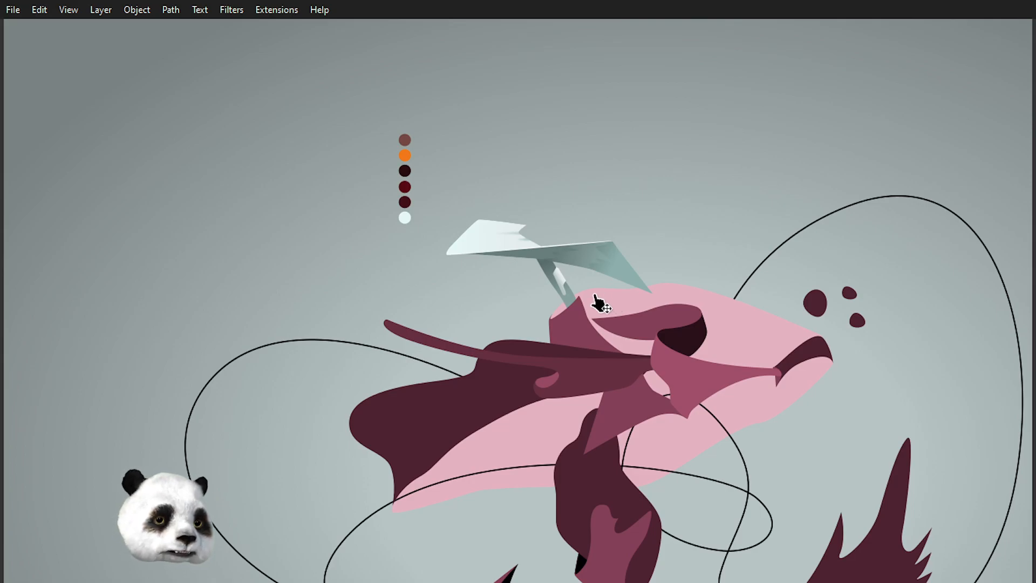
scroll(598, 302, "up", 4)
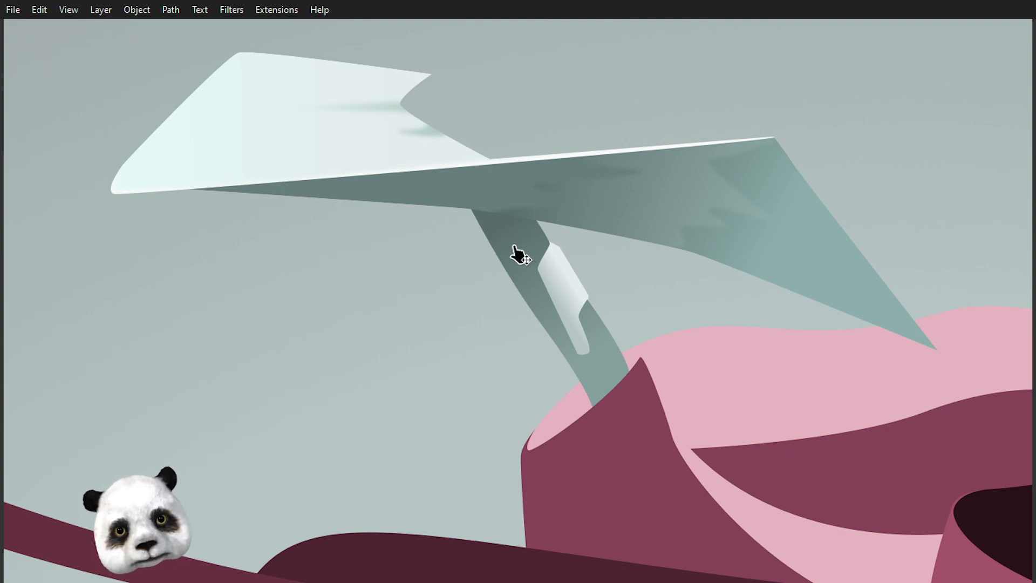
left_click(519, 258)
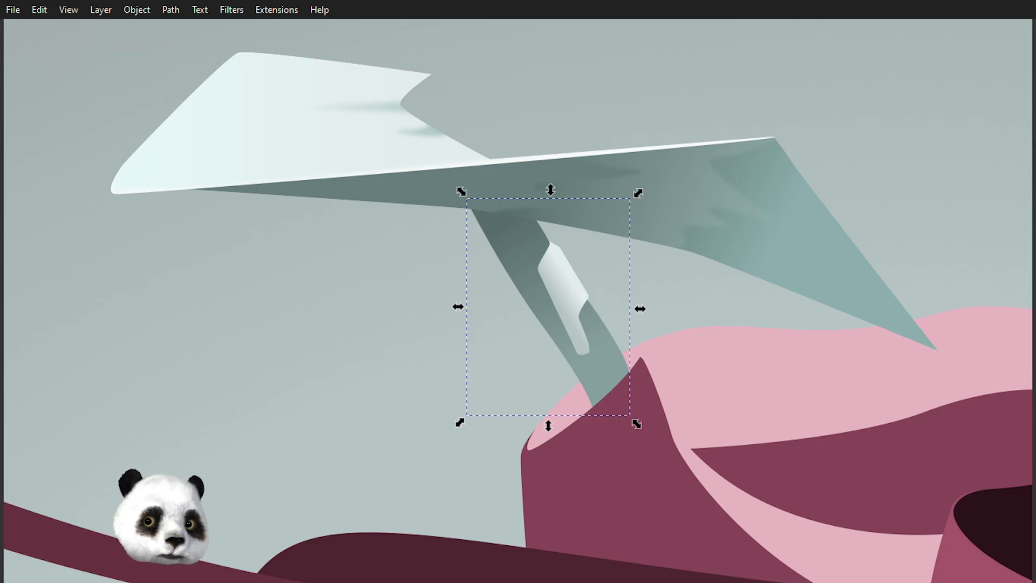
key("Home")
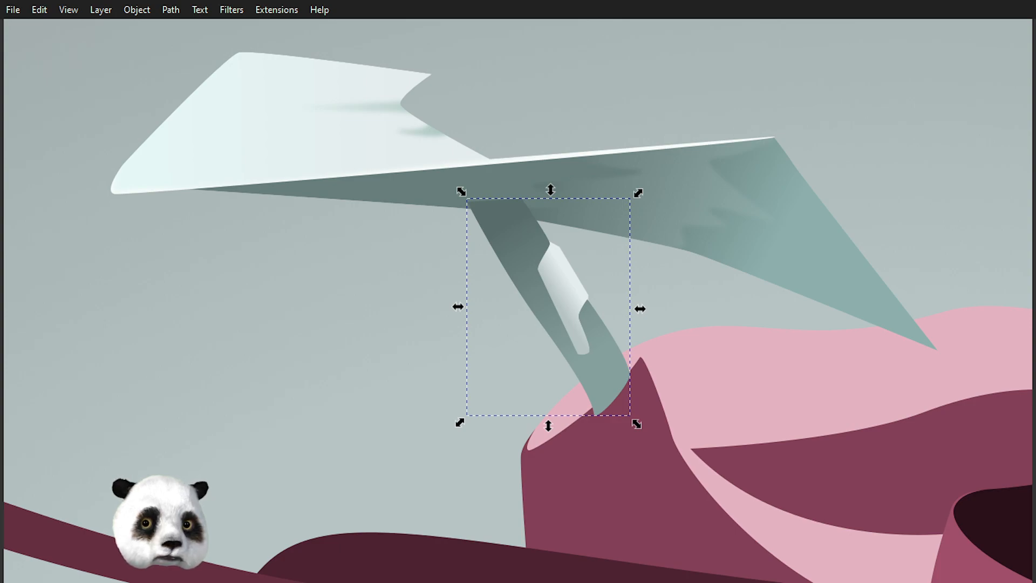
key("End")
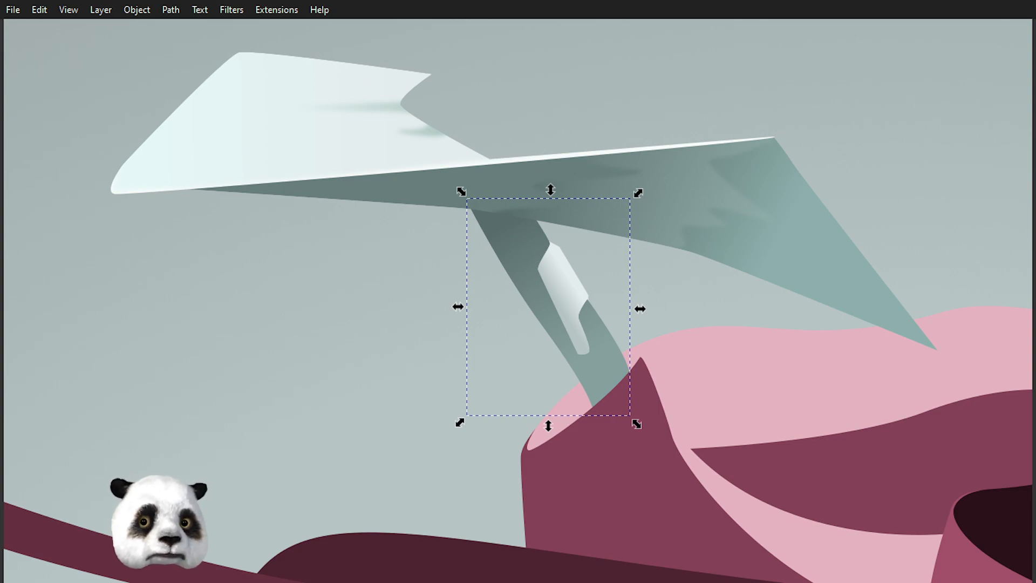
left_click(565, 294, "shift")
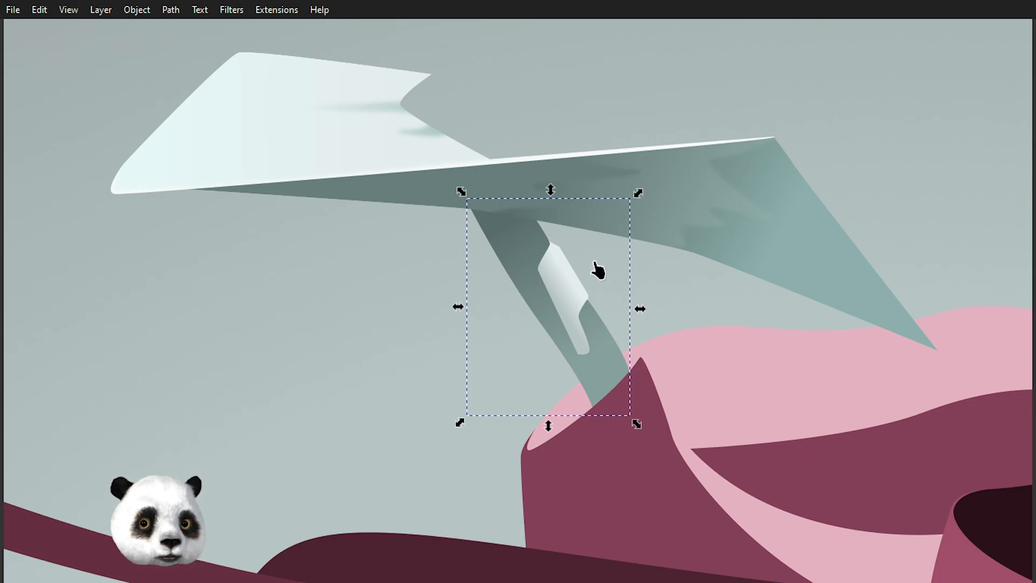
right_click(504, 237)
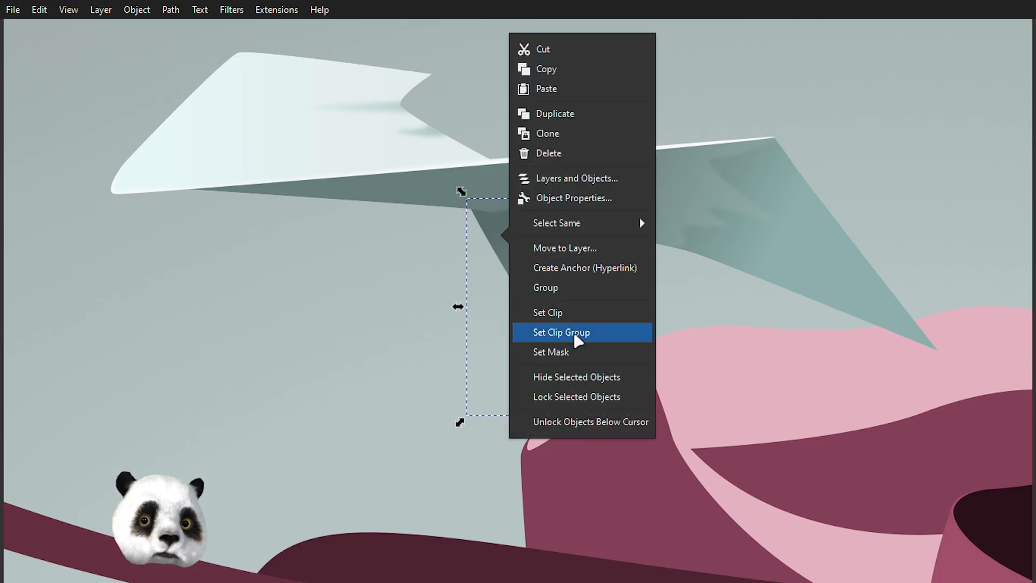
left_click(582, 318)
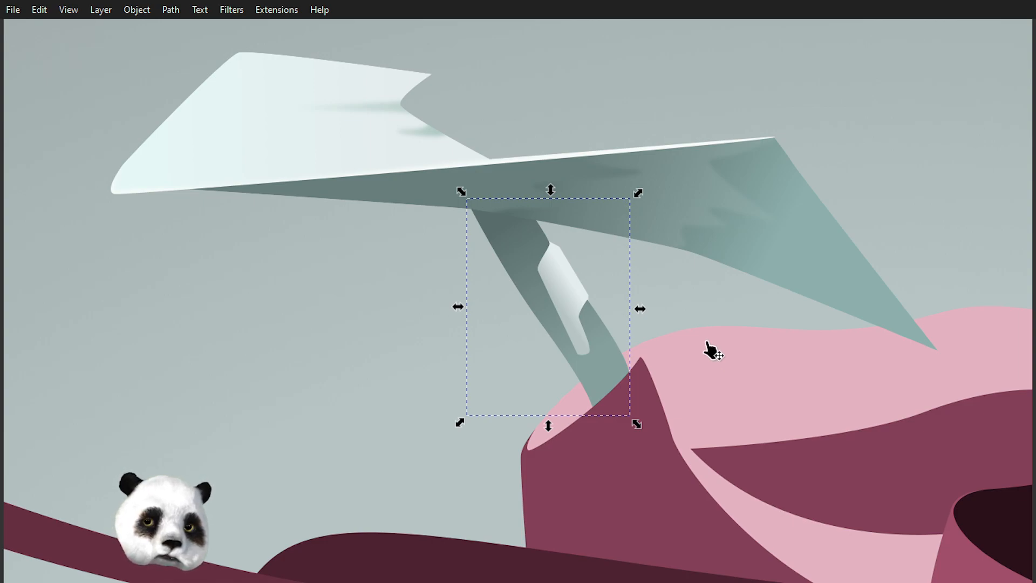
- Draw a closed straight-sided shape around the whole stalk inside its clip group with the Pen tool
key("b")
left_click_drag(450, 197, 471, 195)
left_click(549, 205)
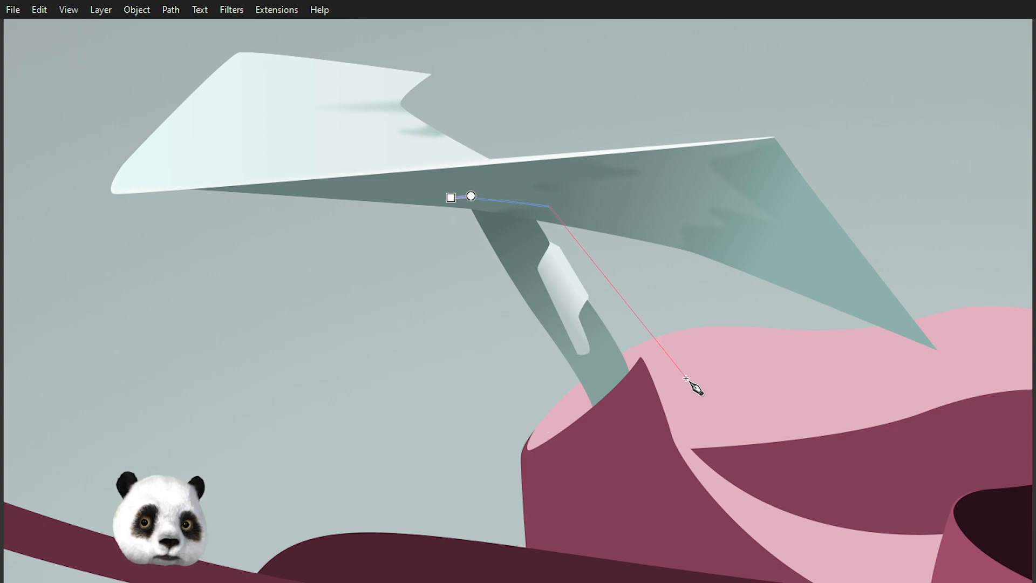
left_click(656, 386)
left_click(613, 432)
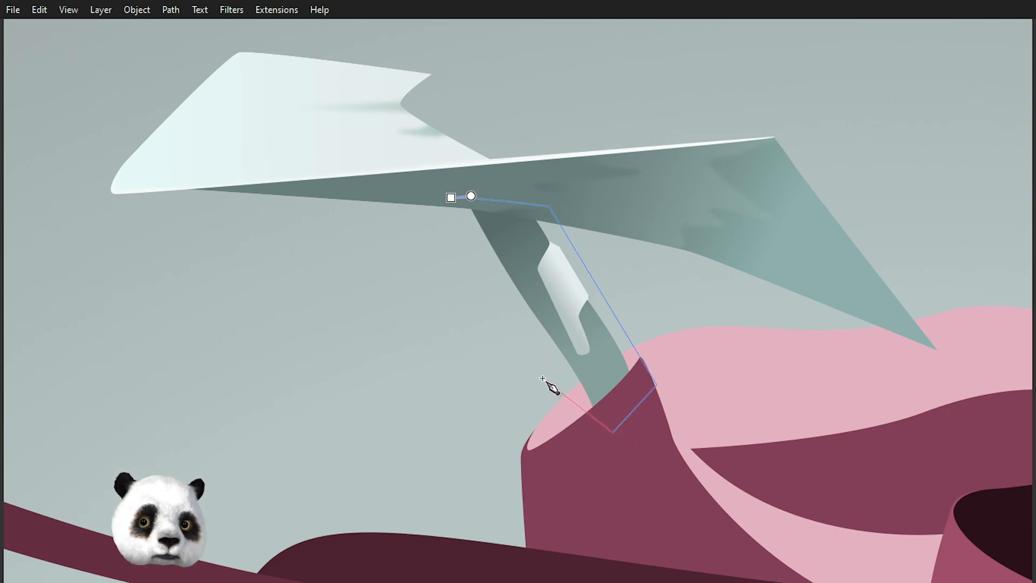
left_click(546, 361)
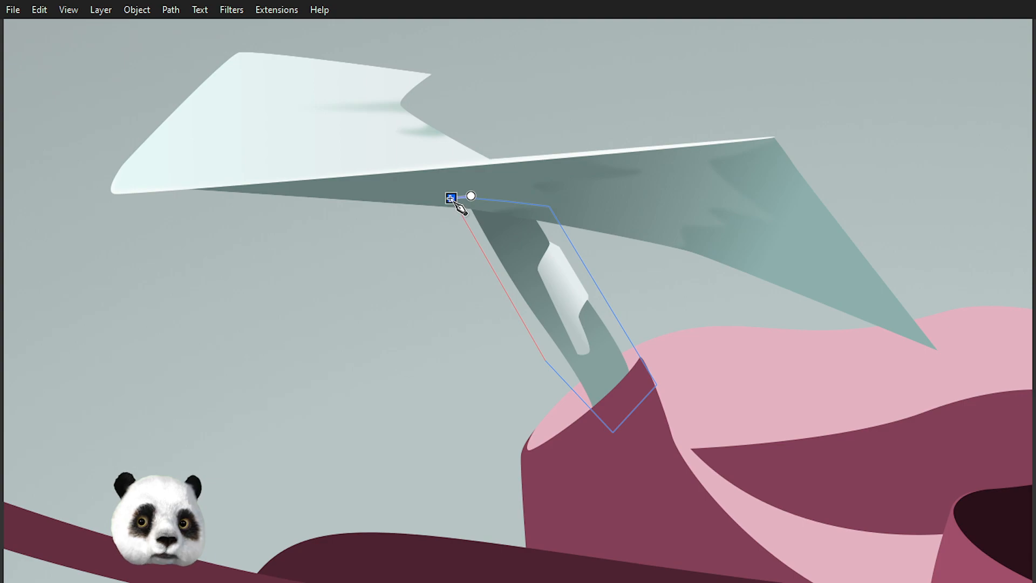
left_click(451, 198)
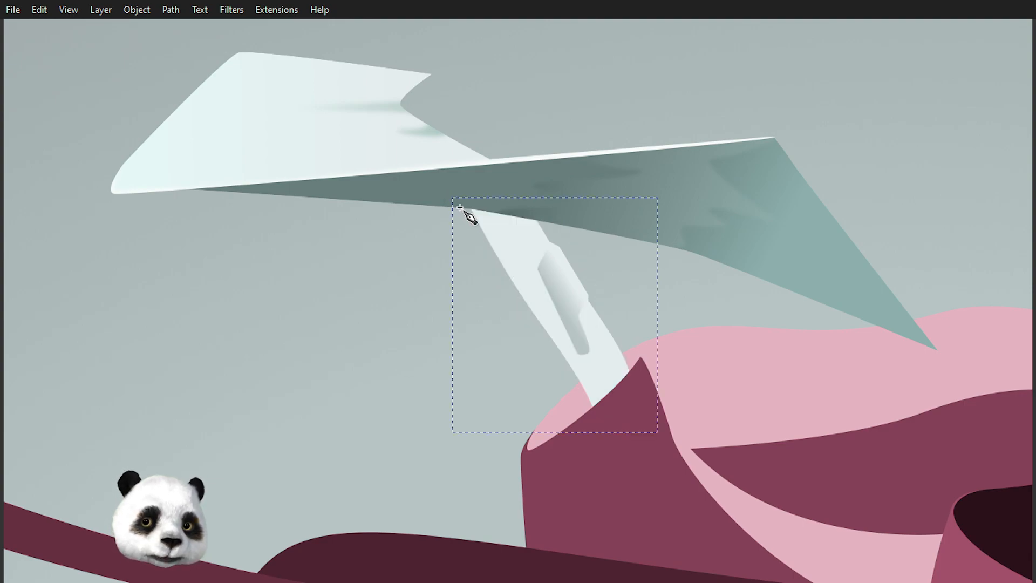
- Shade the new shape with a short linear gradient, dark at the stalk's right edge and fading to transparent inward
key("g")
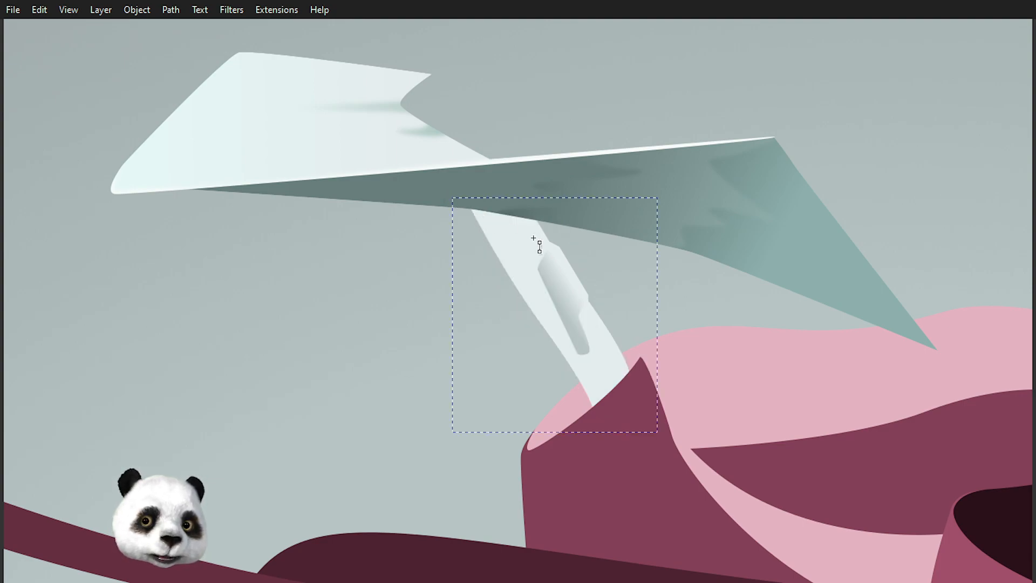
mouse_move(536, 238)
left_mouse_down()
mouse_move(512, 253)
mouse_move(557, 226)
mouse_move(525, 247)
mouse_move(545, 236)
left_mouse_up()
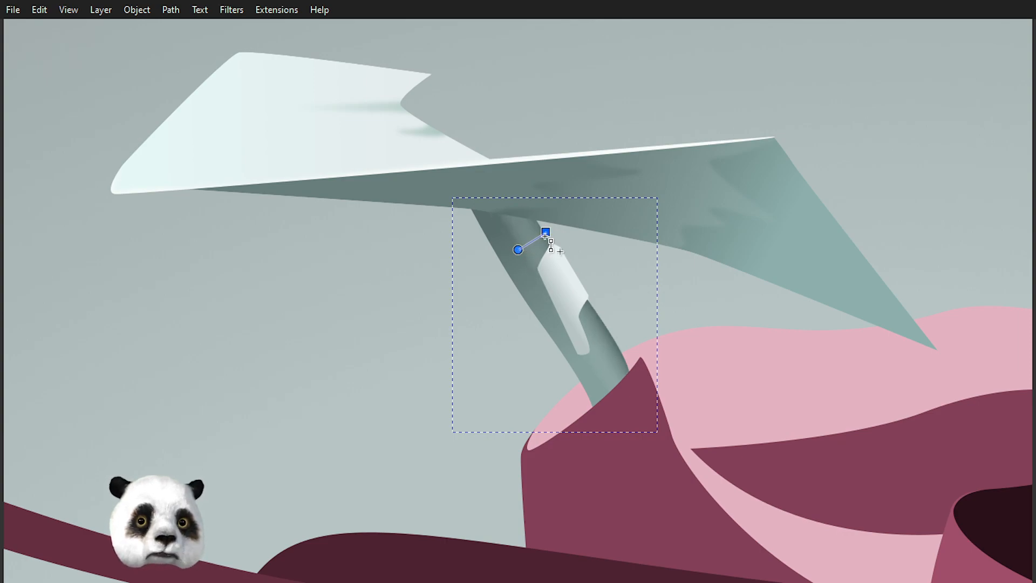
left_click(521, 252)
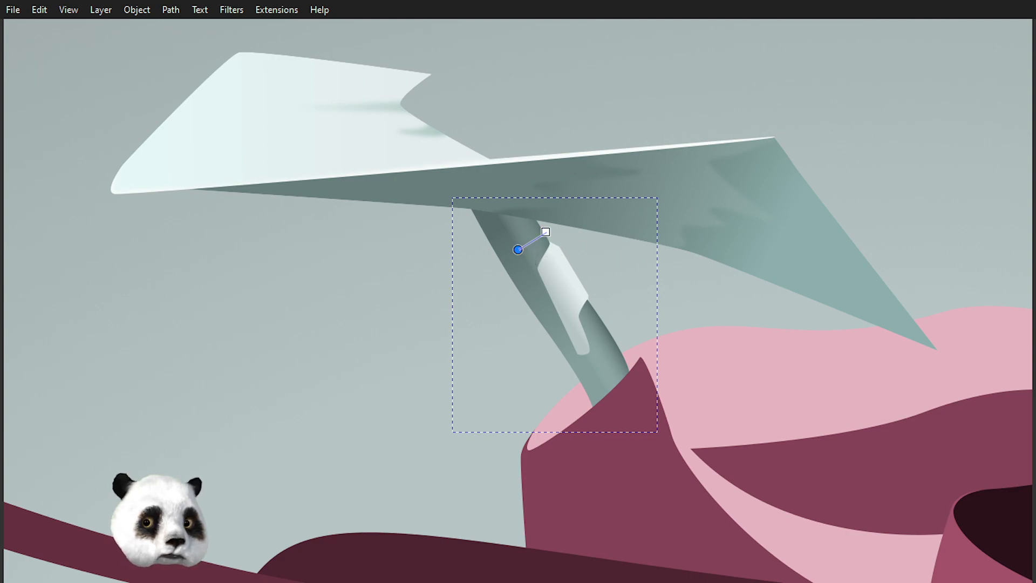
key("Escape")
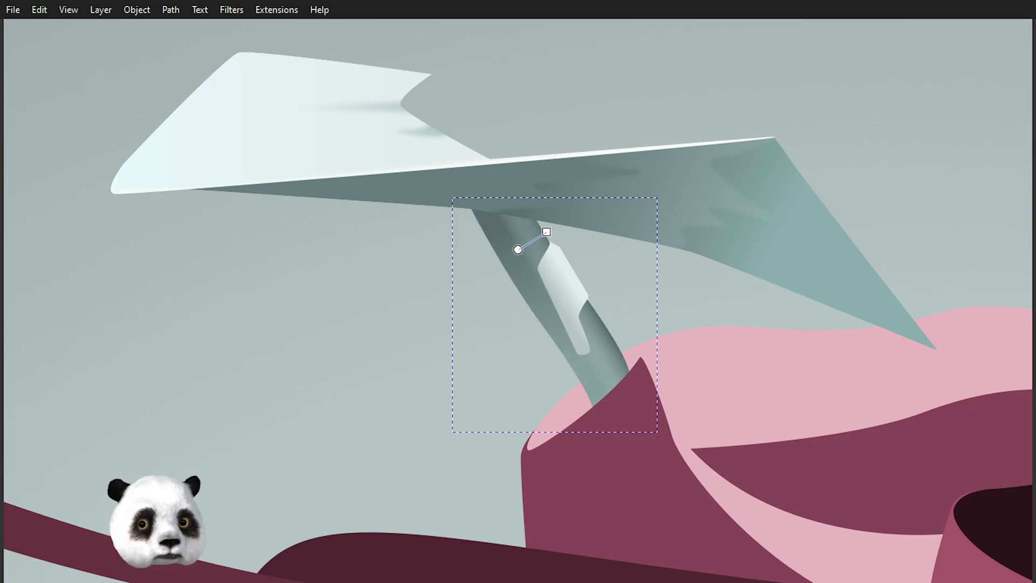
- Lengthen the edge shadow's gradient by moving its inner end farther into the stalk and its outer end slightly outward
left_click(518, 250)
mouse_move(519, 250)
left_mouse_down()
mouse_move(526, 242)
mouse_move(509, 257)
left_mouse_up()
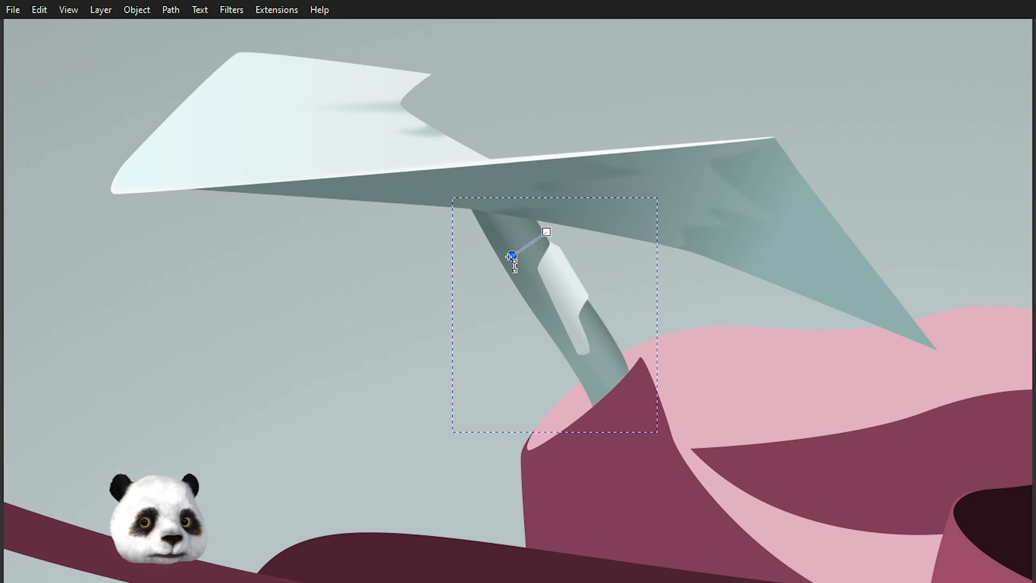
left_click(546, 231)
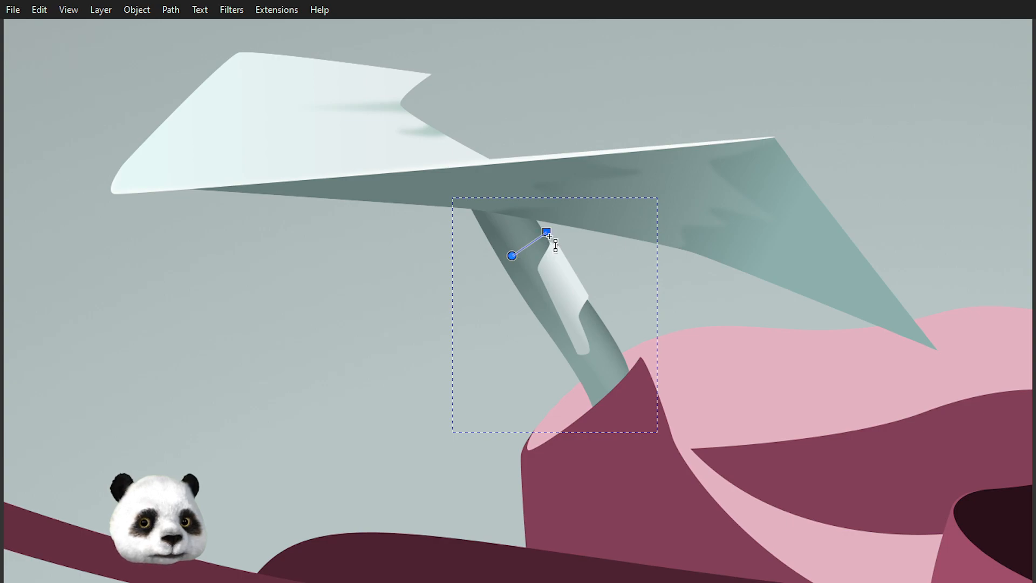
left_click_drag(550, 230, 554, 231)
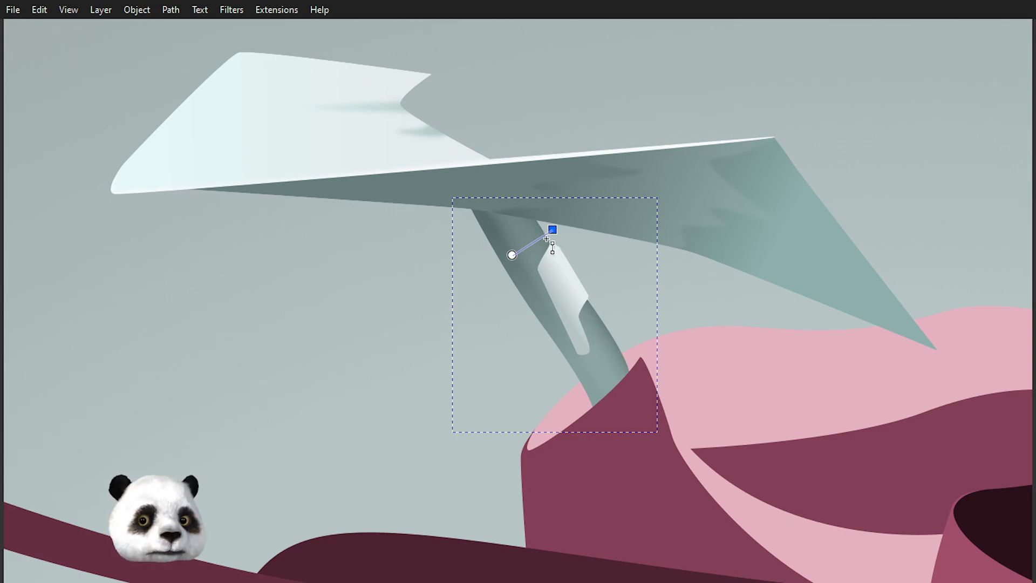
key("s")
key("Escape")
- Shift the inner end of the stalk shadow's gradient closer to the right edge, then deselect the shape
scroll(345, 311, "down", 5)
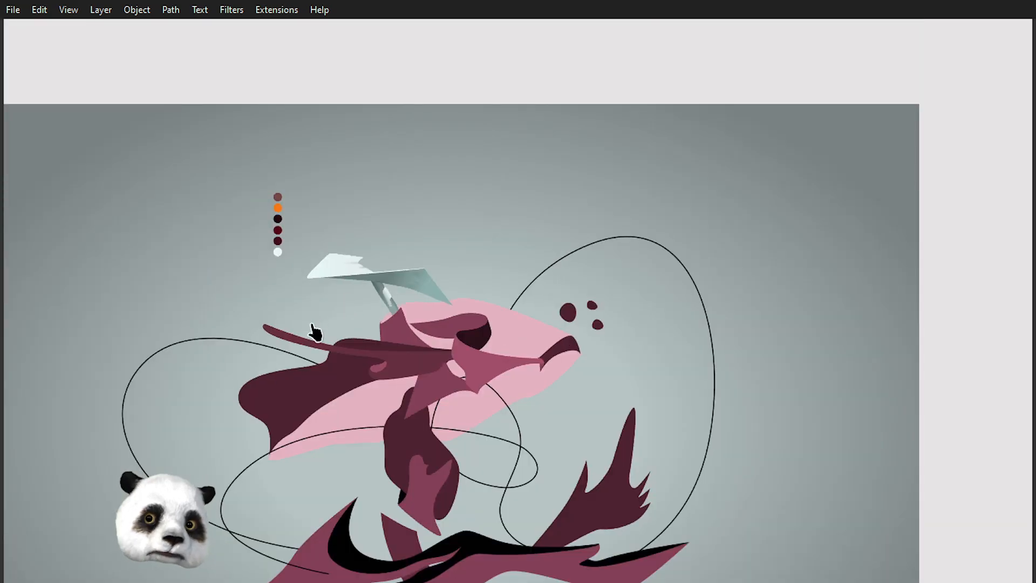
scroll(316, 332, "up", 6)
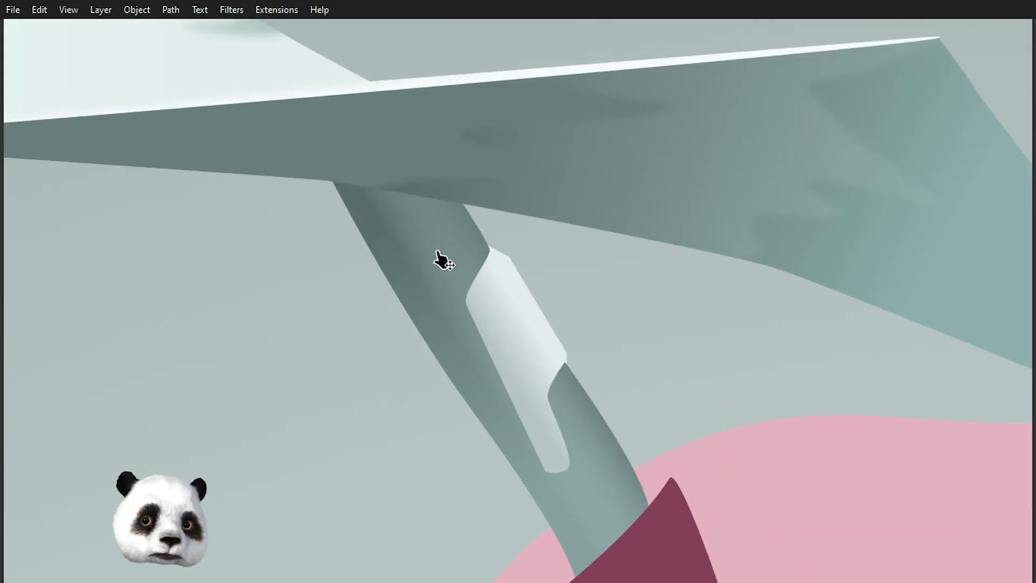
key("n")
left_click(427, 286)
left_click_drag(420, 275, 440, 266)
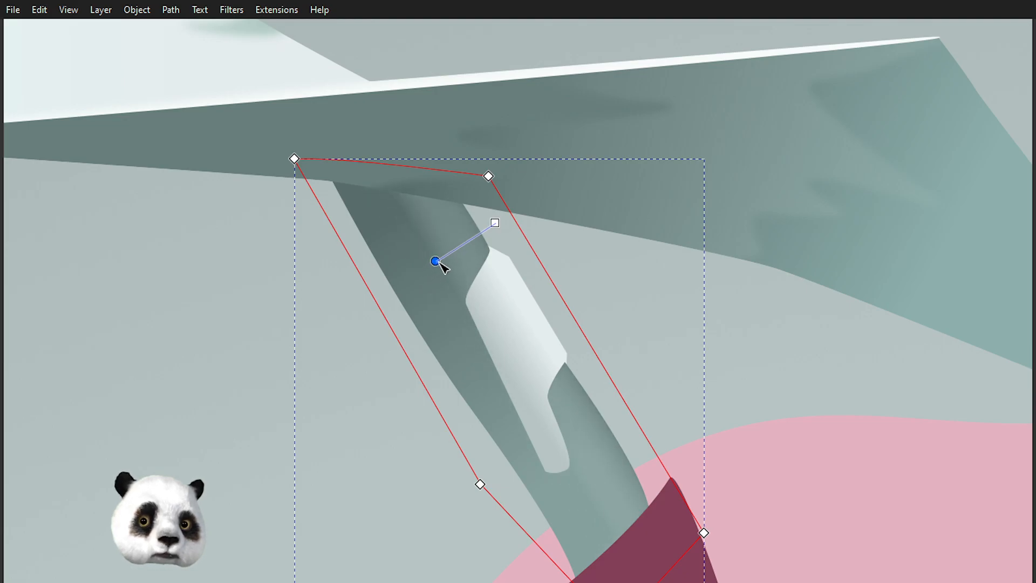
left_click(753, 305)
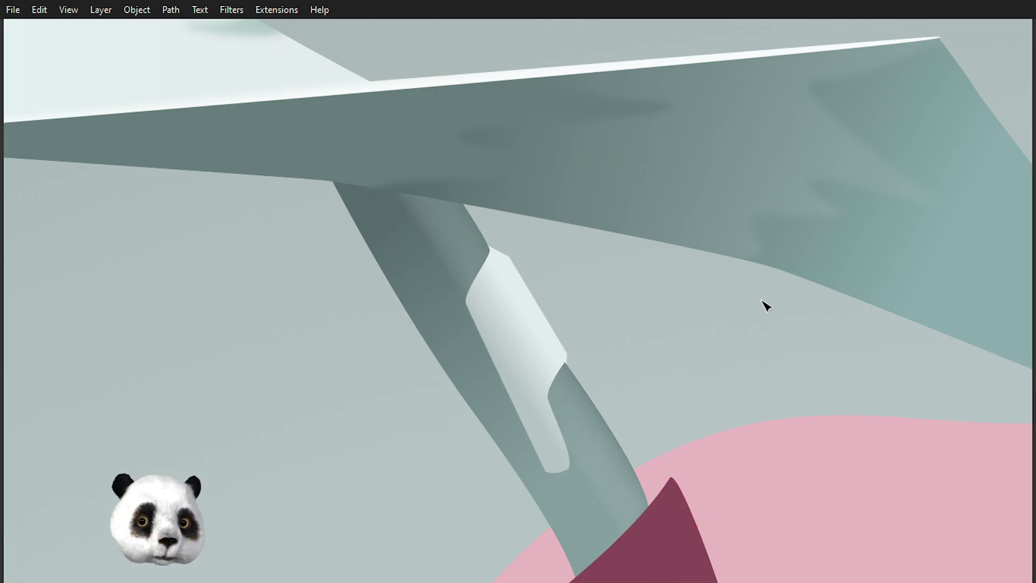
- Pull the outer end of the stalk's edge-shadow gradient slightly inward toward the stalk, then deselect the shape
key("5")
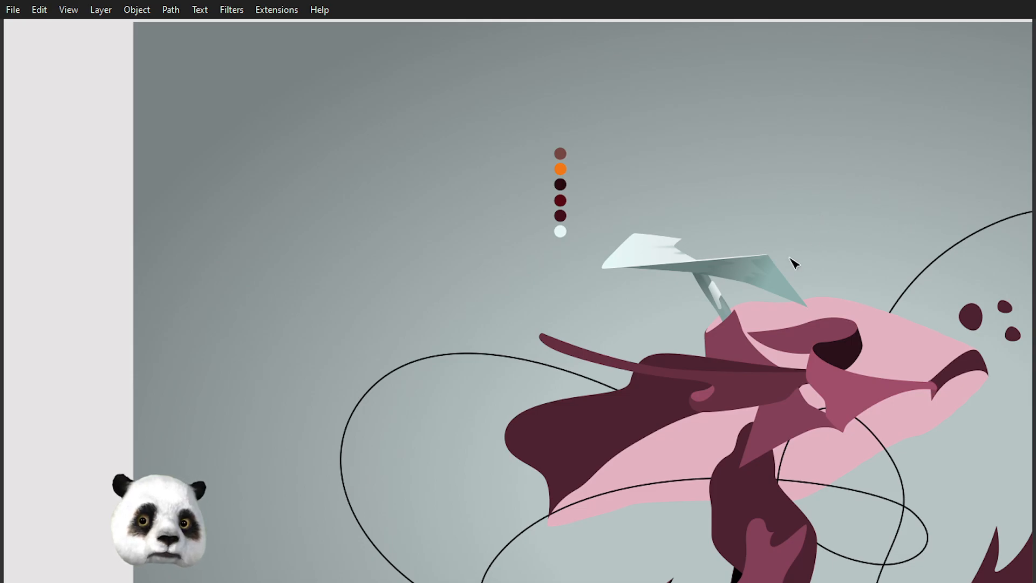
scroll(801, 286, "up", 6)
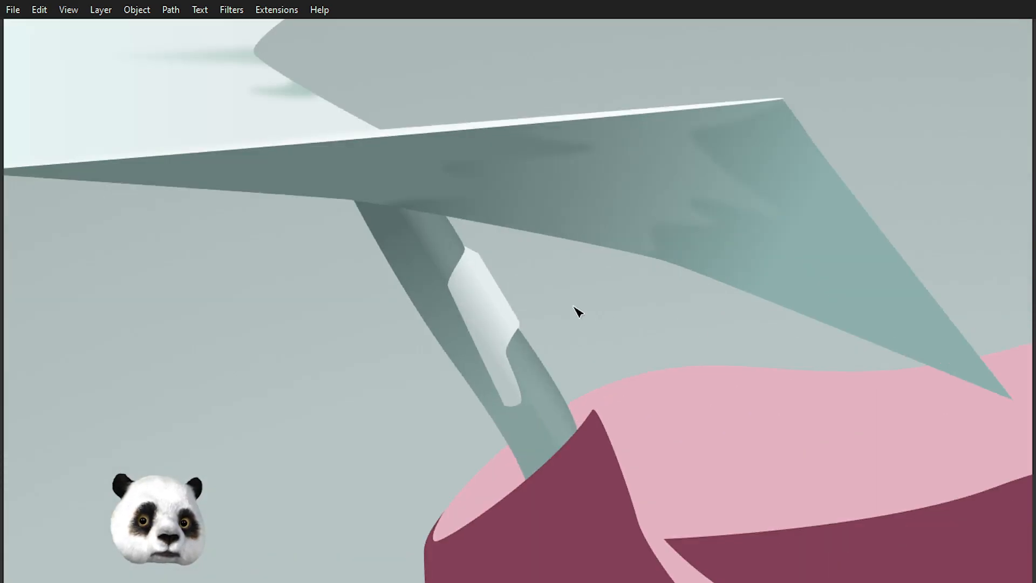
left_click(447, 247)
left_click(468, 229)
left_click_drag(473, 230, 467, 235)
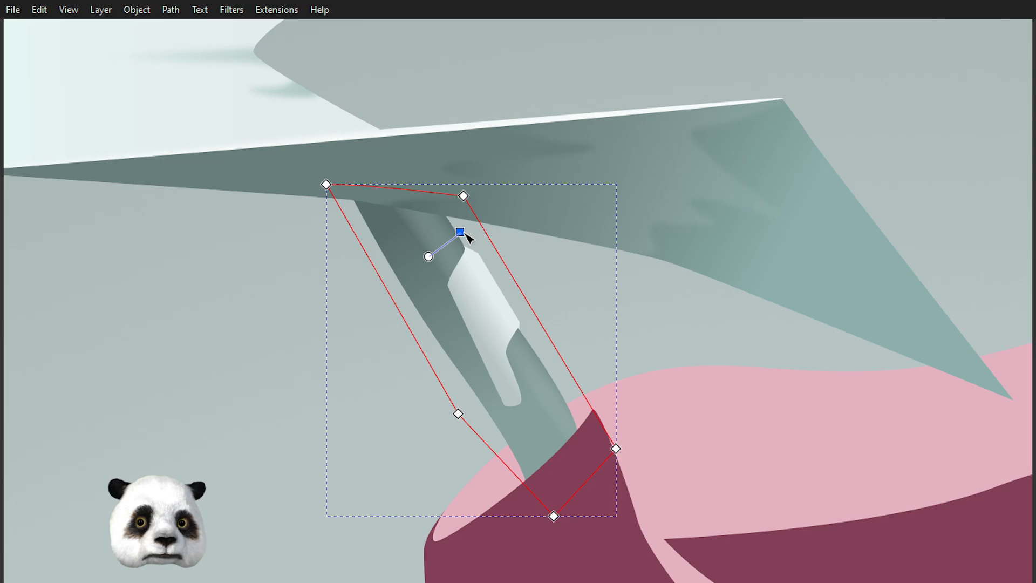
key("Escape")
- Examine the shaded fin and stalk up close and against the whole creature illustration
scroll(661, 303, "down", 5)
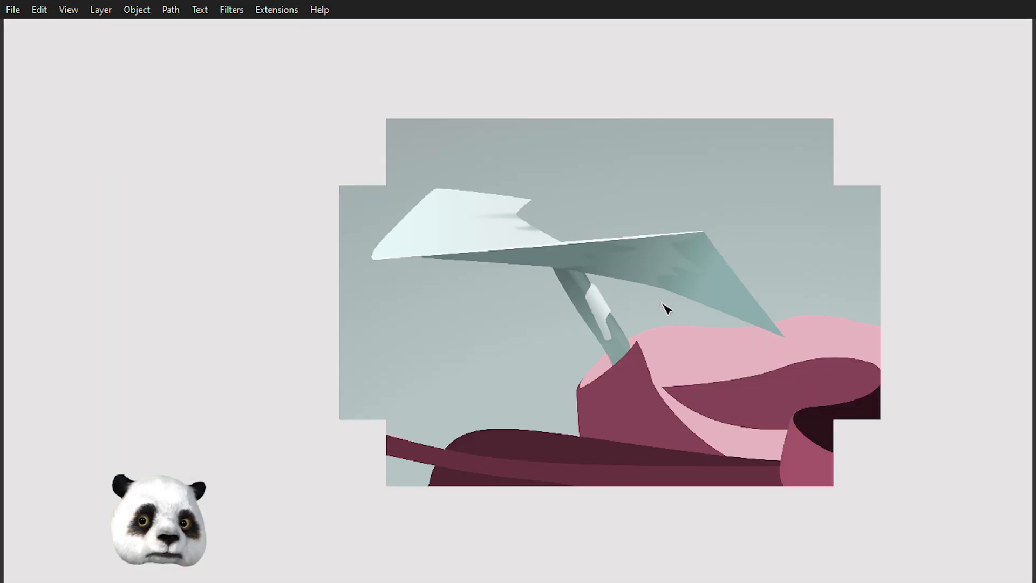
scroll(772, 278, "up", 2)
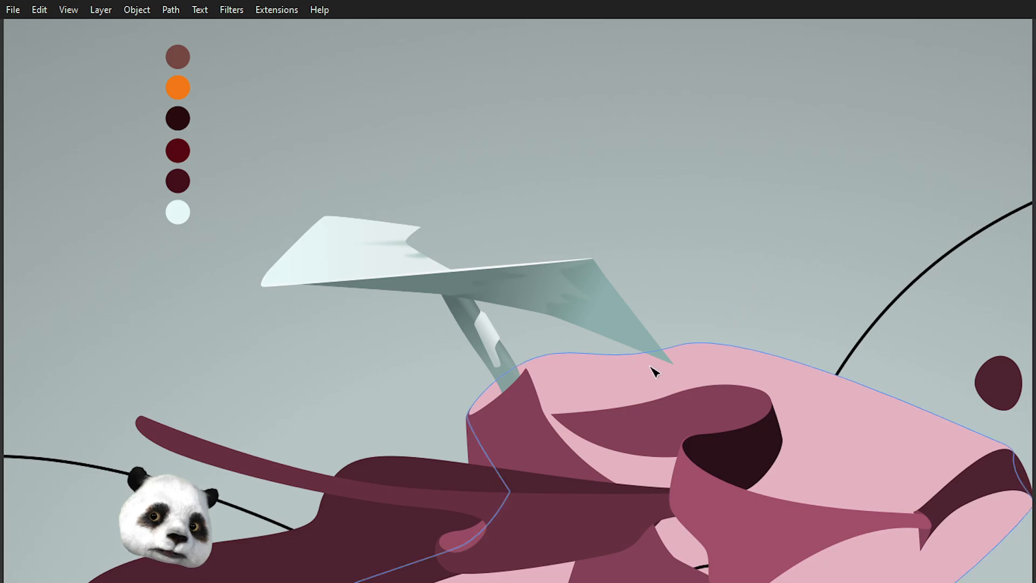
scroll(599, 369, "up", 2)
scroll(561, 372, "down", 3)
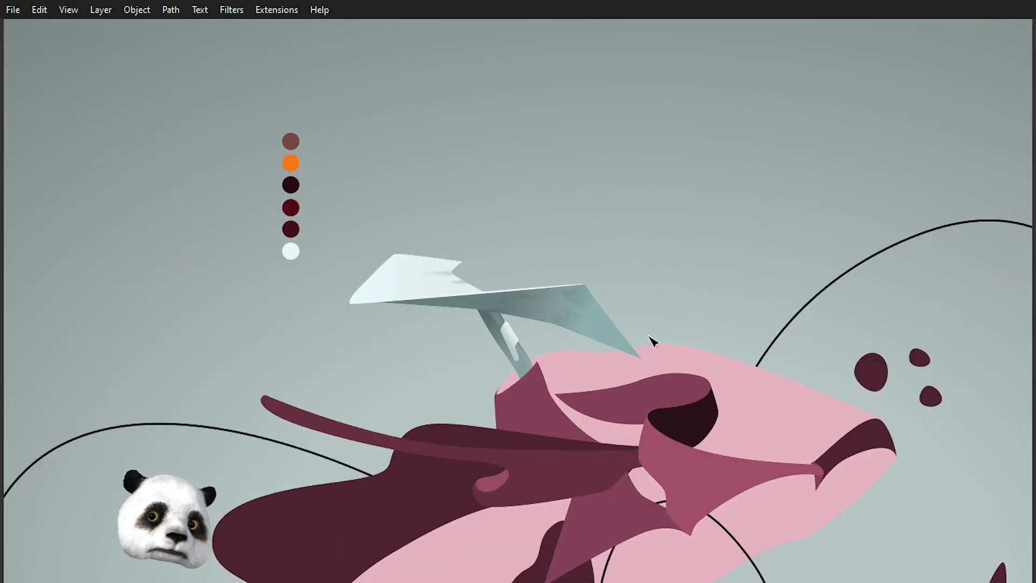
left_click_drag(754, 327, 729, 212)
scroll(729, 216, "down", 3)
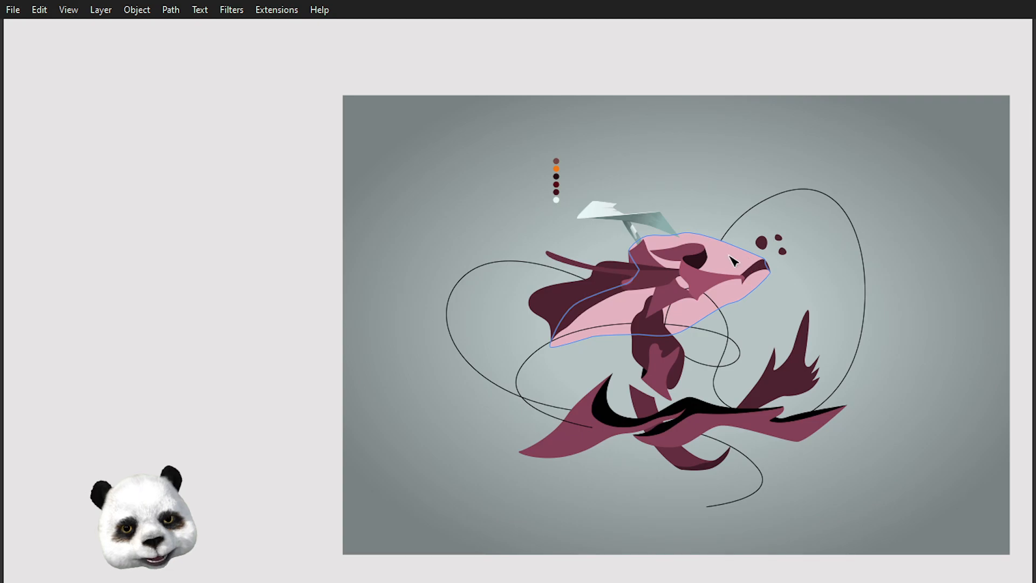
scroll(723, 265, "up", 1)
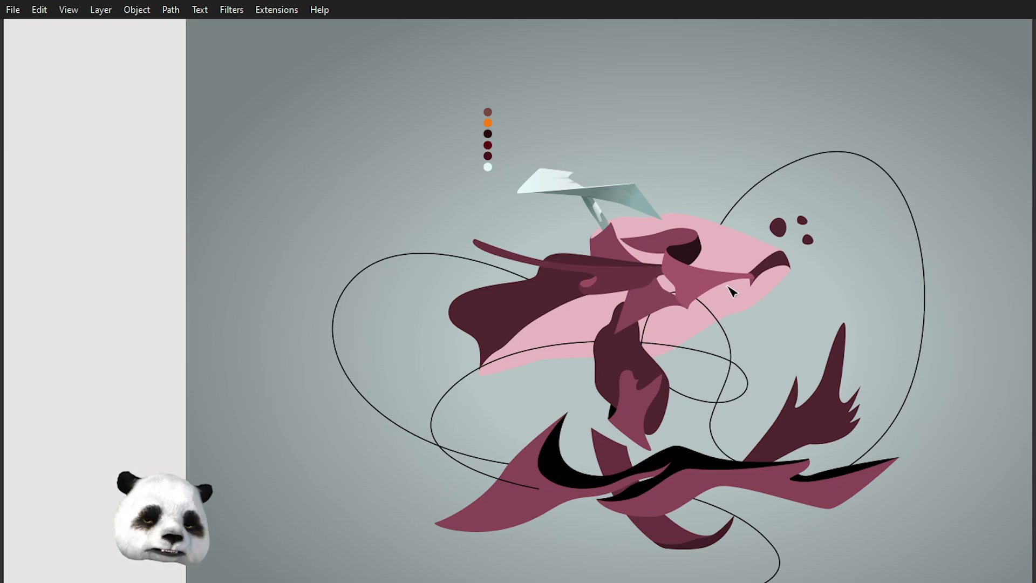
scroll(834, 278, "down", 5)
scroll(885, 277, "up", 3)
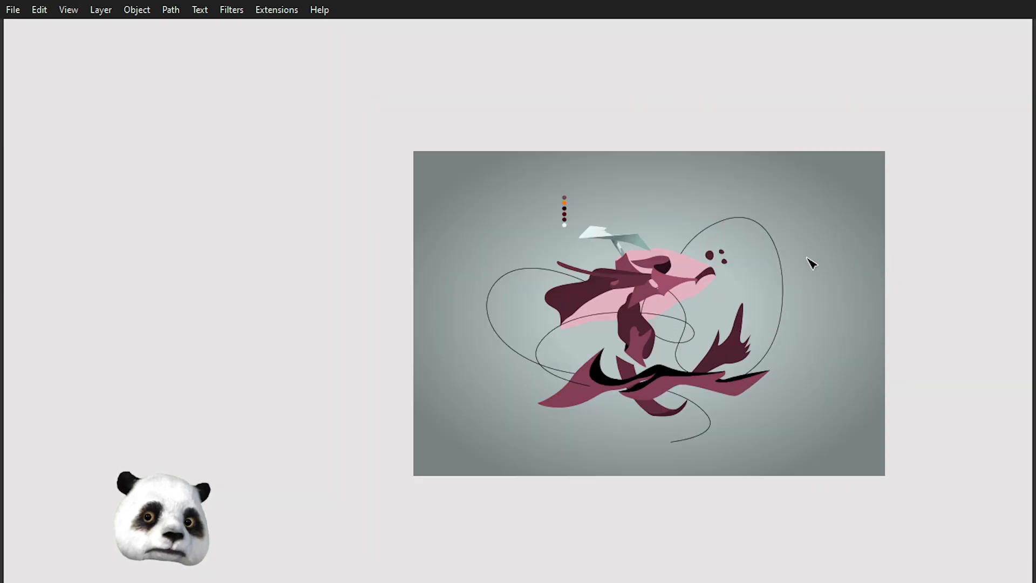
scroll(764, 247, "up", 4)
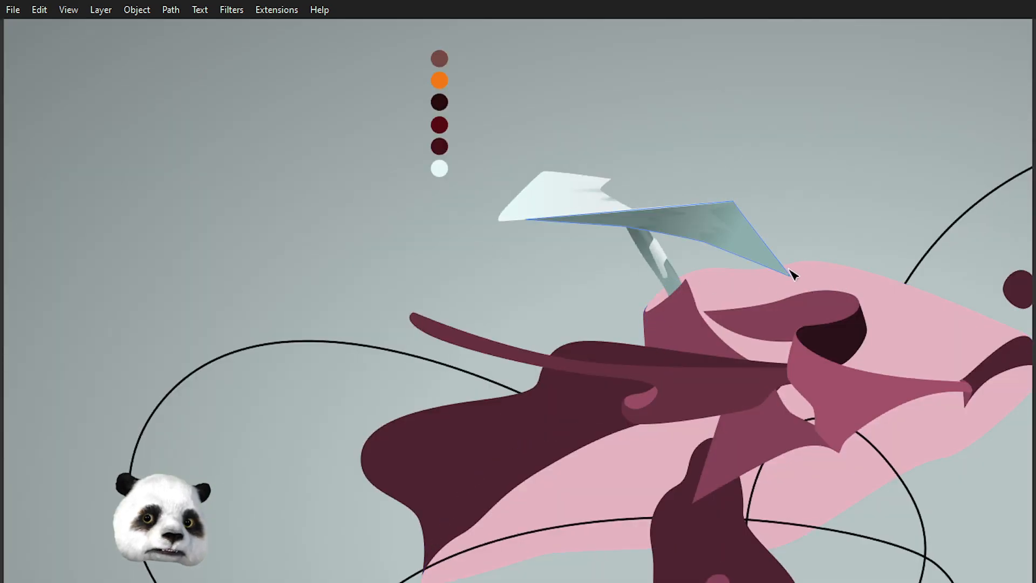
scroll(714, 247, "right", 5)
scroll(715, 247, "up", 2)
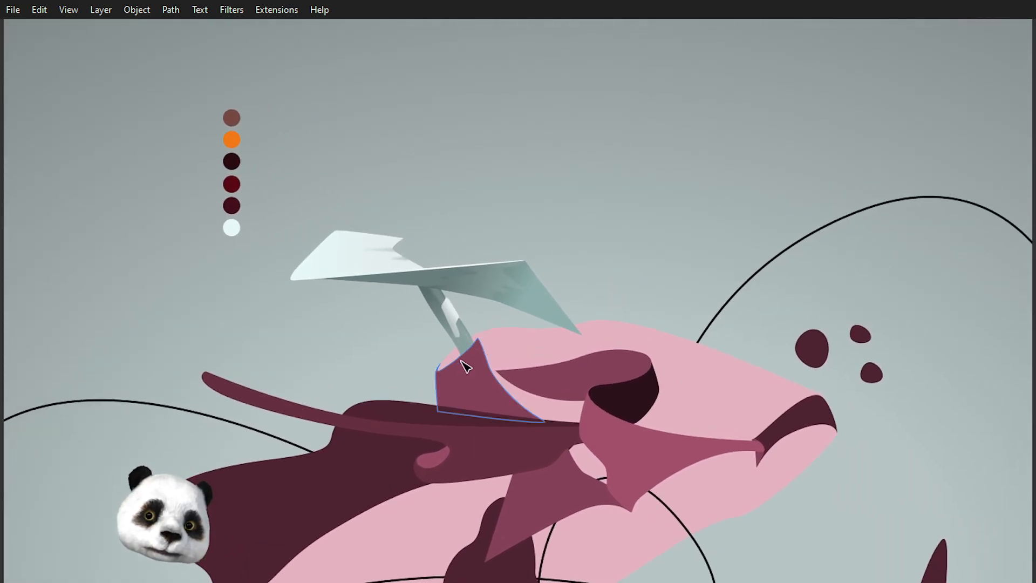
- Recolour the maroon collar shape at the stalk's base with the pale tint sampled from the upper fin
left_click(473, 388)
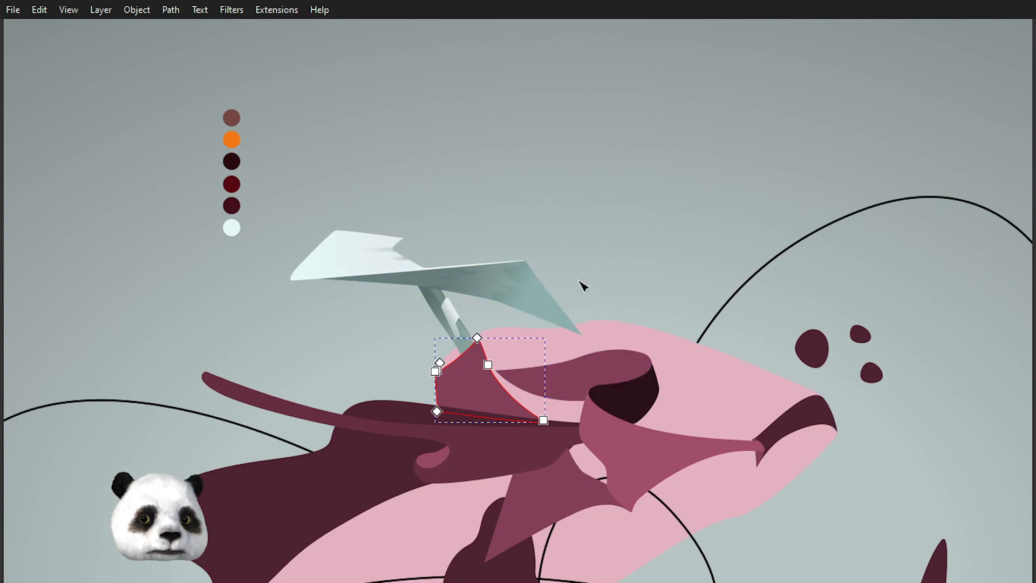
scroll(359, 370, "up", 2)
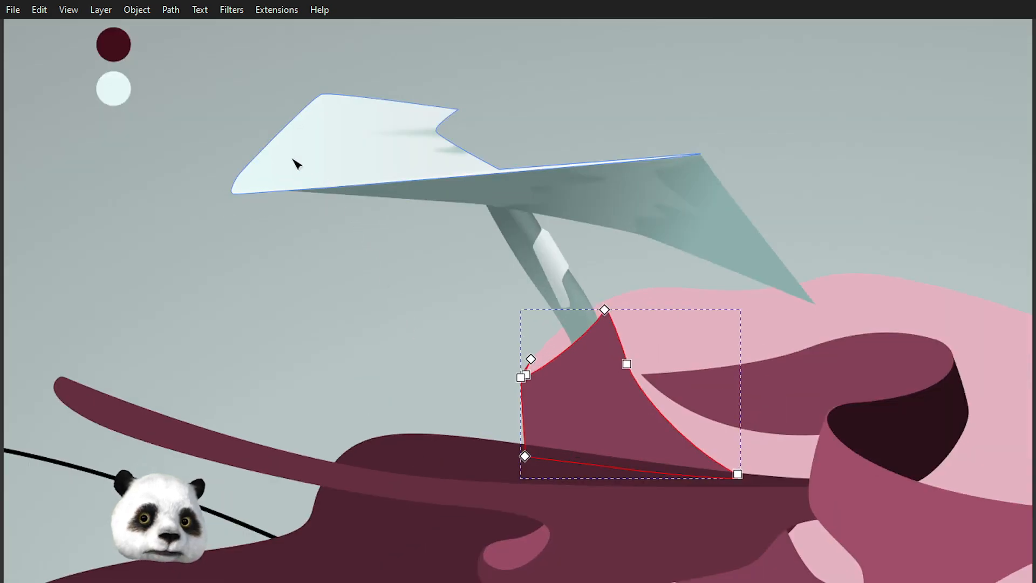
key("d")
left_click(387, 188)
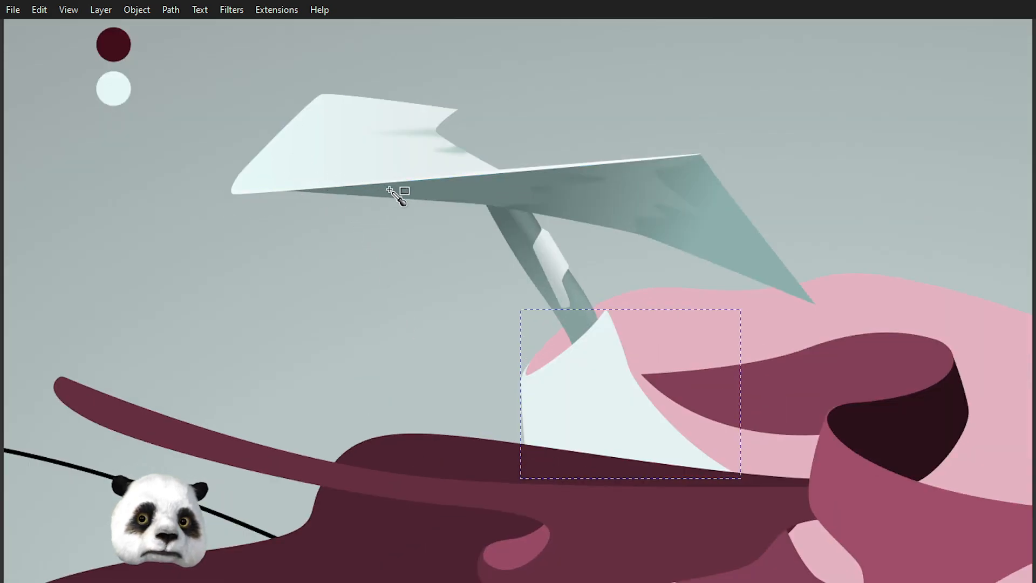
- Give the collar shape a linear gradient running down toward its lower edge, with opaque pale tints at both ends
key("t")
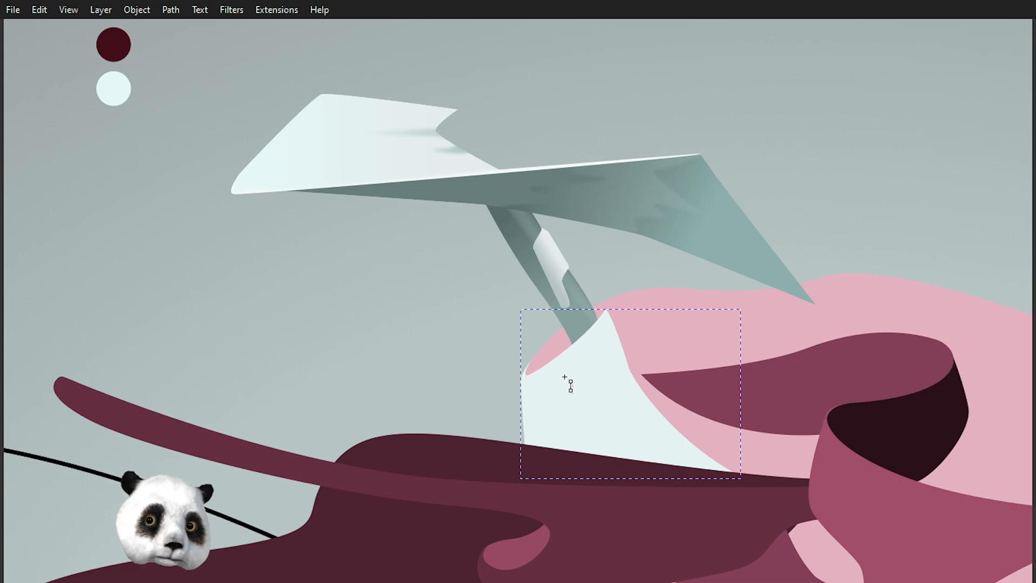
left_click_drag(580, 365, 560, 448)
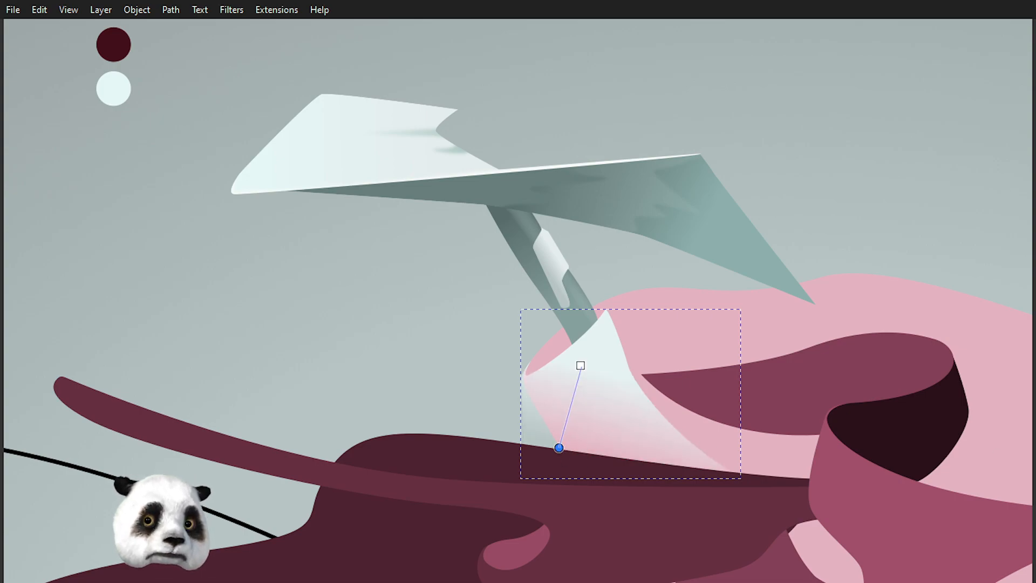
left_click(580, 365)
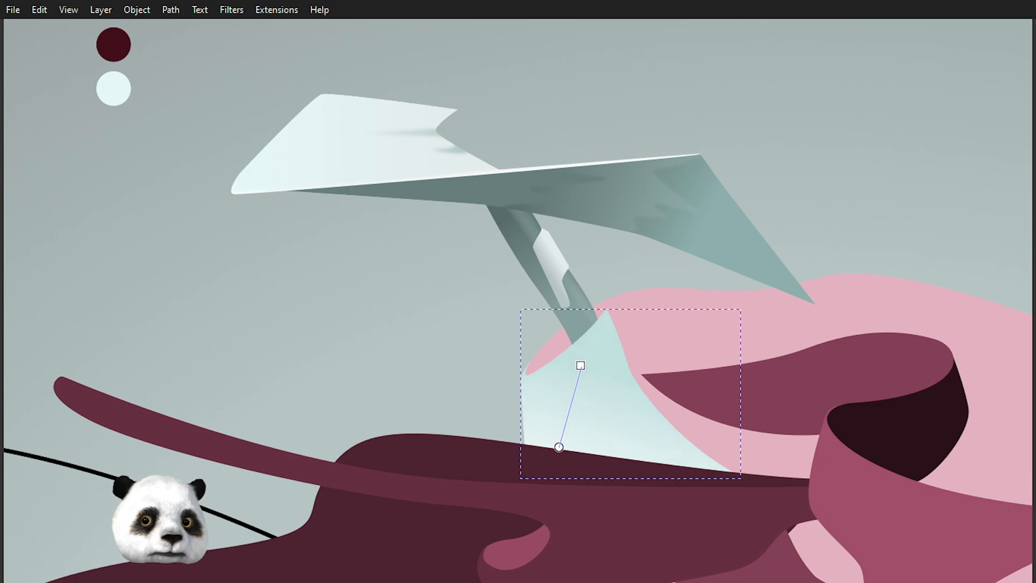
left_click(471, 168)
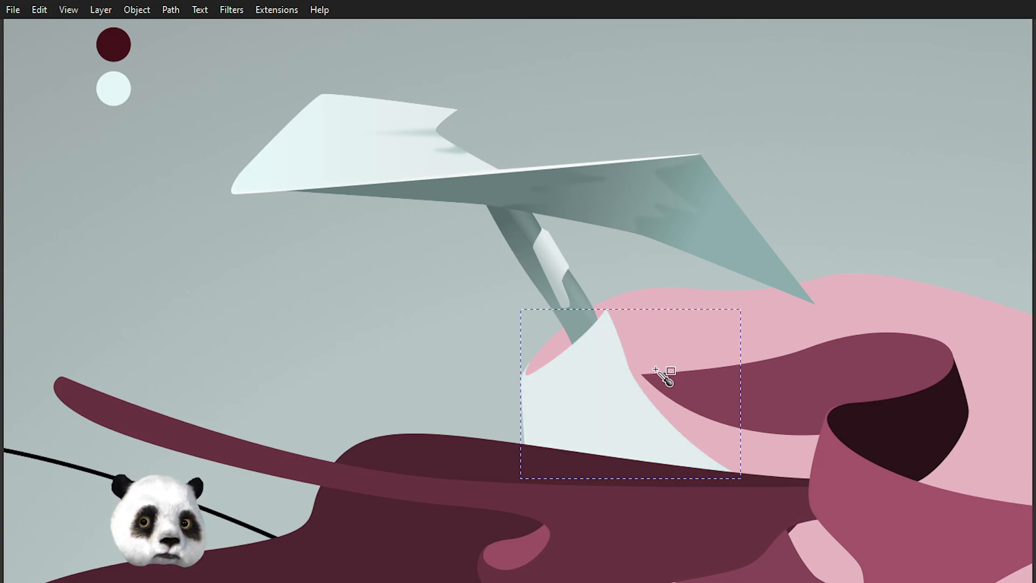
key("ctrl+z")
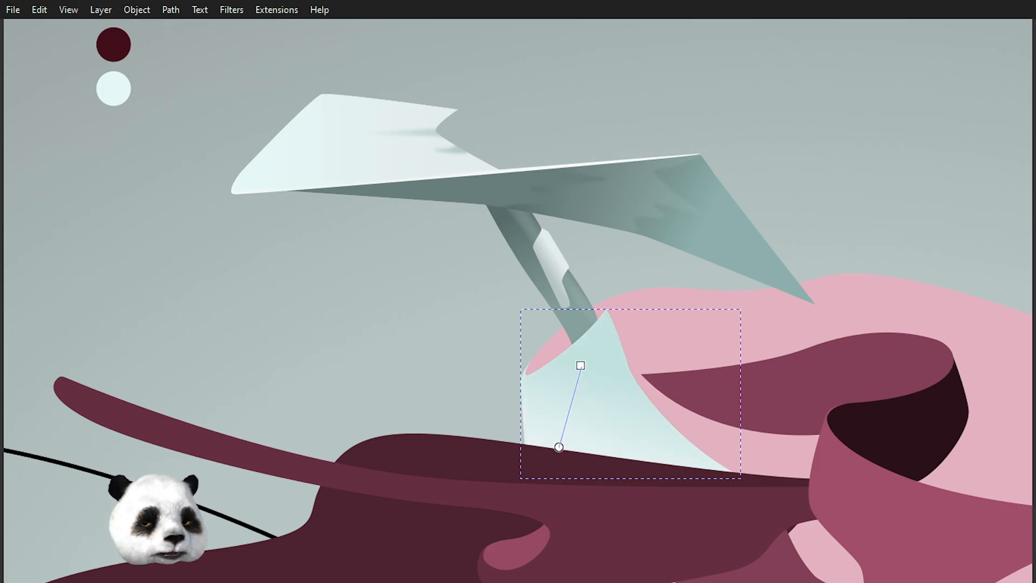
- Set the collar gradient's upper stop to a tint sampled from the fin, darkened to lightness 86 (c6d4d4ff)
key("ctrl+shift+f")
mouse_move(944, 79)
left_mouse_down()
mouse_move(685, 52)
mouse_move(807, 56)
left_mouse_up()
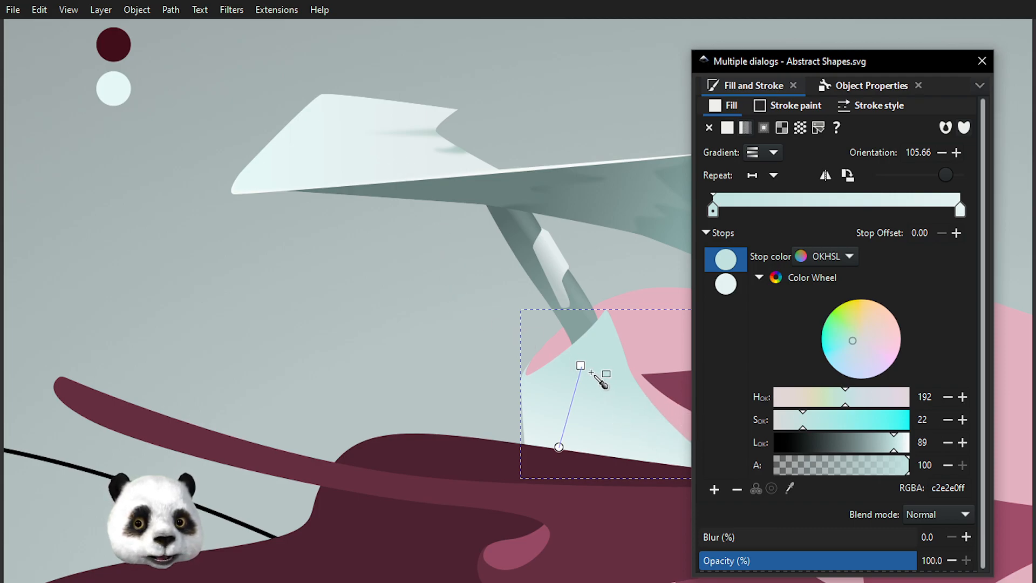
left_click(789, 489)
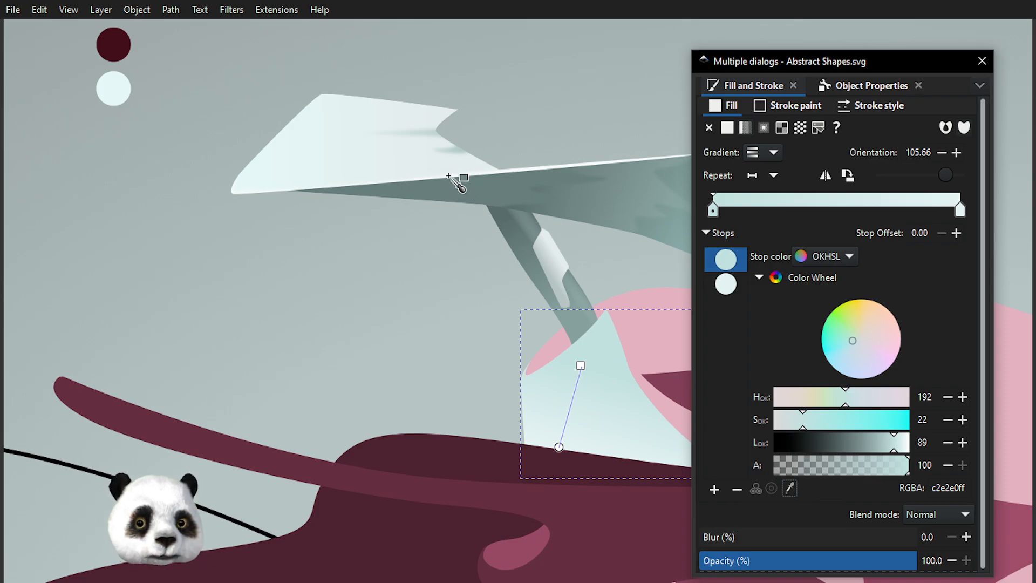
left_click(473, 172)
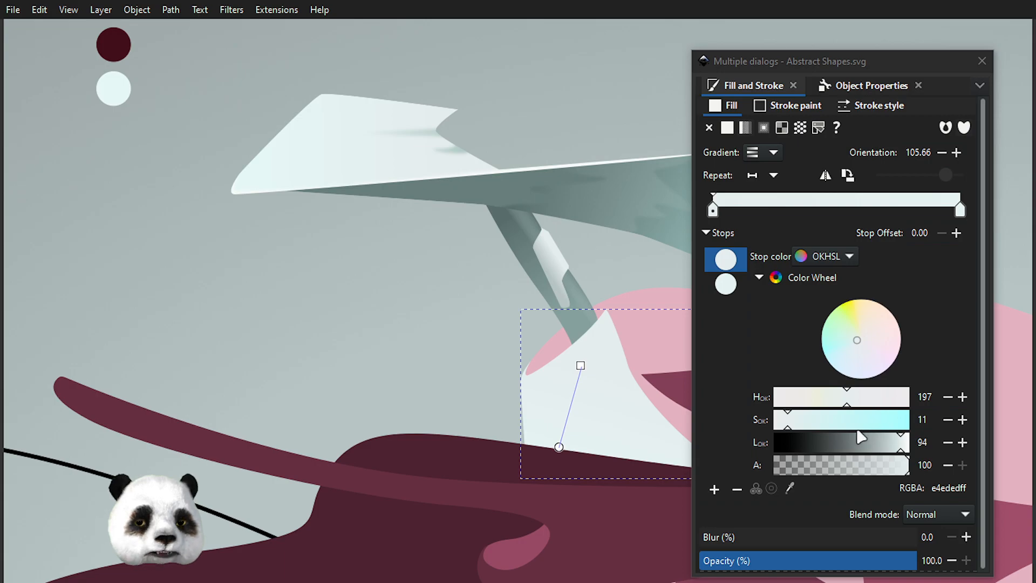
left_click(899, 450)
left_click_drag(896, 450, 893, 450)
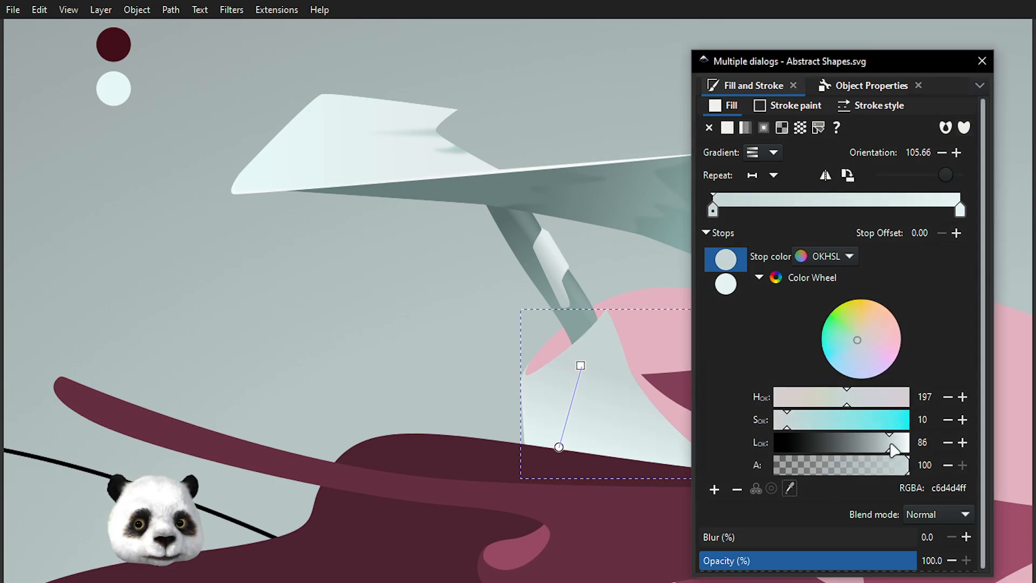
left_click_drag(788, 62, 1035, 63)
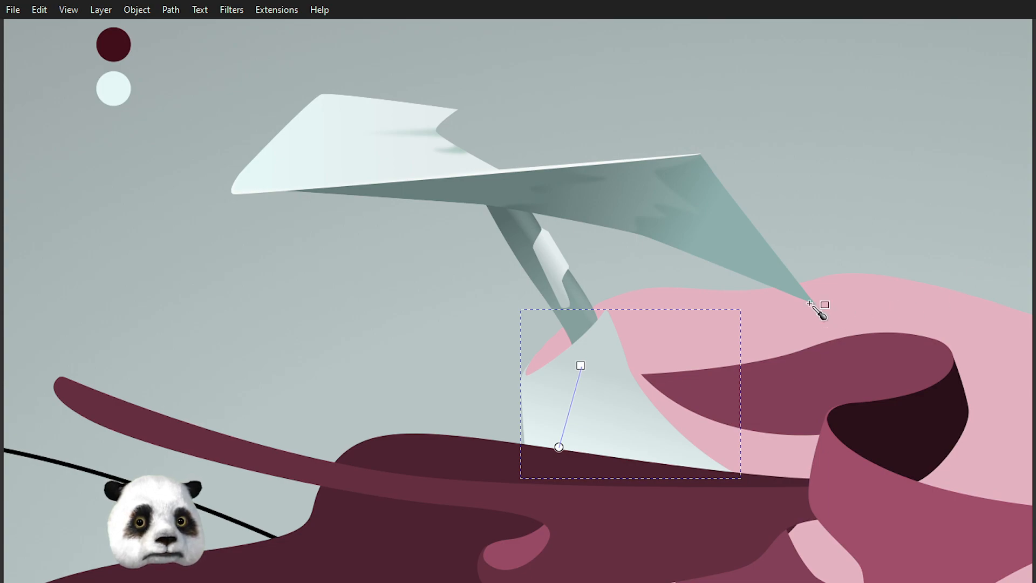
- Swing the collar's gradient nearly horizontal, with its light end beyond the left edge and grey end near mid-shape, then deselect it
key("n")
left_click_drag(580, 365, 596, 366)
left_click_drag(559, 447, 525, 422)
left_click(589, 362)
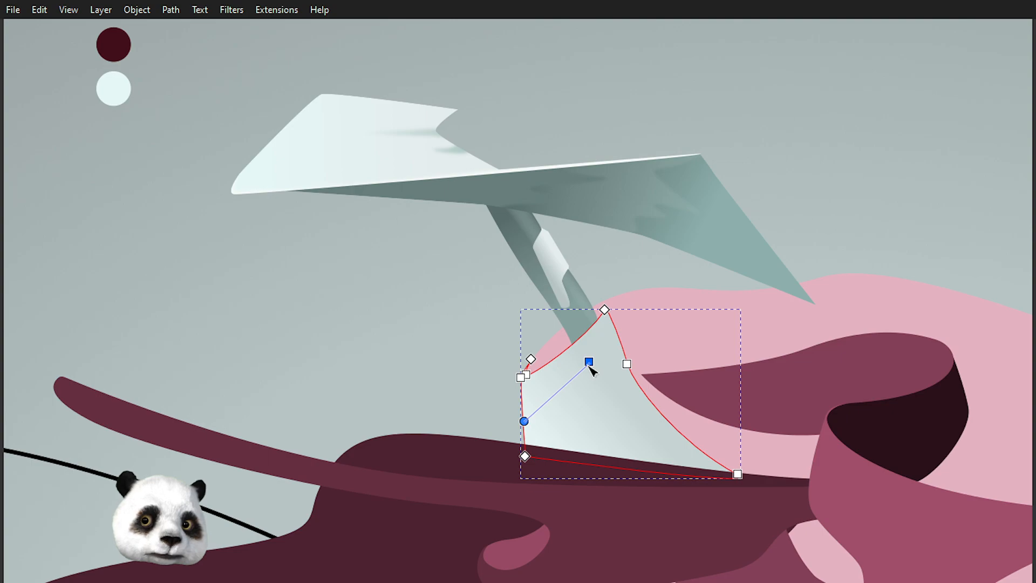
mouse_move(604, 393)
left_mouse_down()
mouse_move(601, 404)
mouse_move(593, 399)
left_mouse_up()
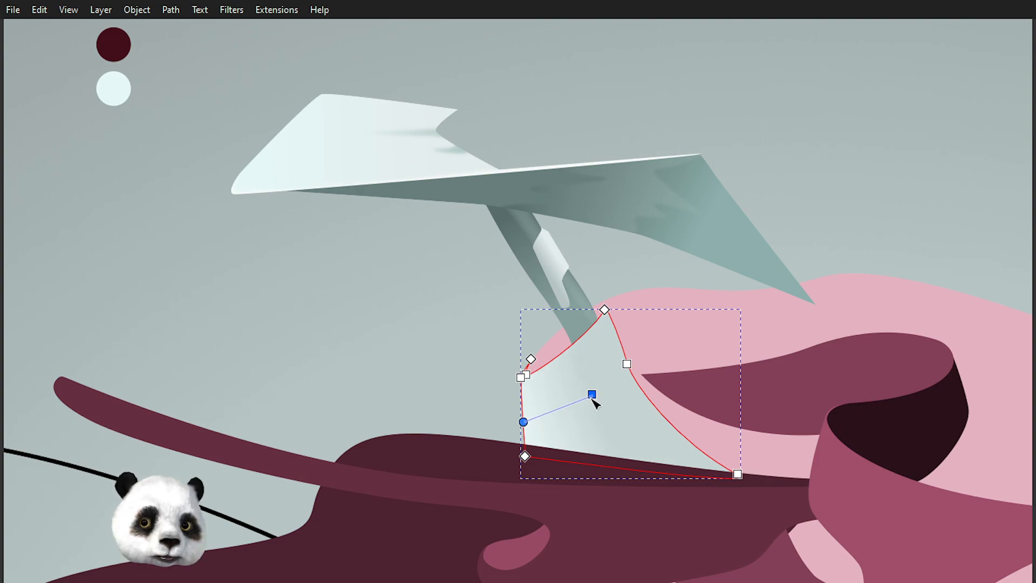
left_click_drag(525, 422, 498, 431)
key("Escape")
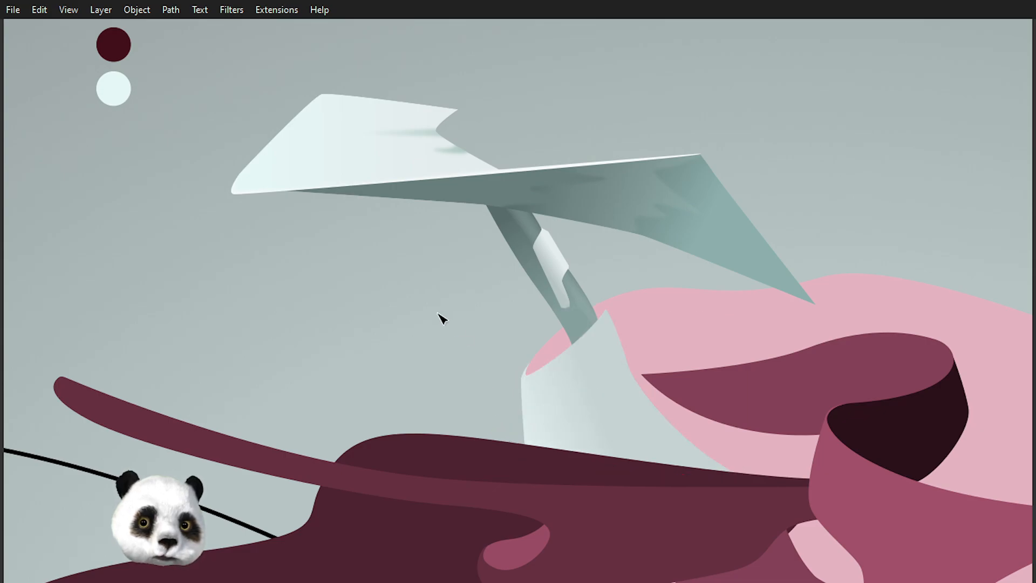
- Recolour the large dark maroon shape trailing behind the head with the pale tint sampled from the upper fin
scroll(440, 319, "down", 9)
scroll(360, 268, "up", 5)
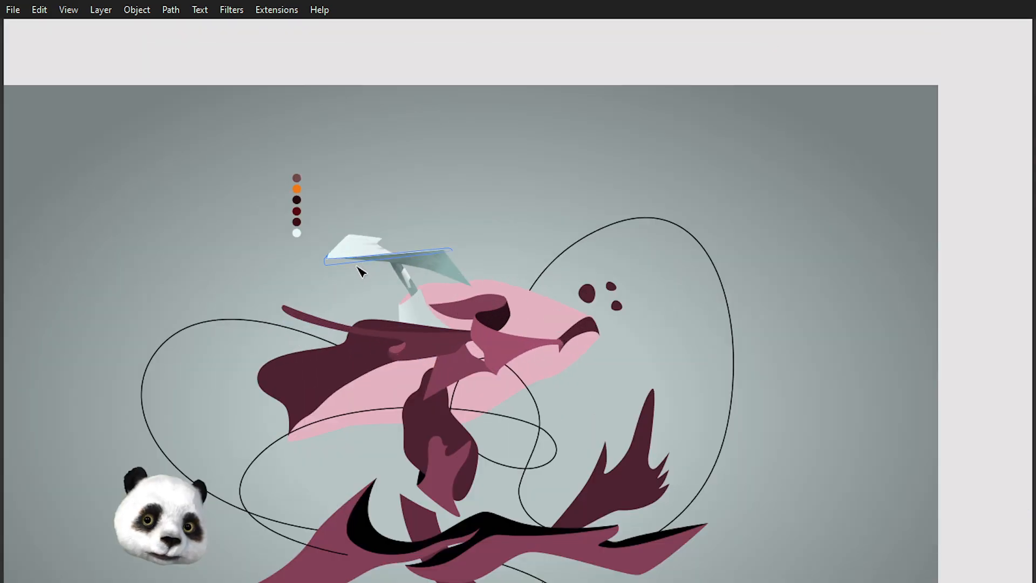
scroll(360, 269, "up", 4)
scroll(410, 302, "up", 2)
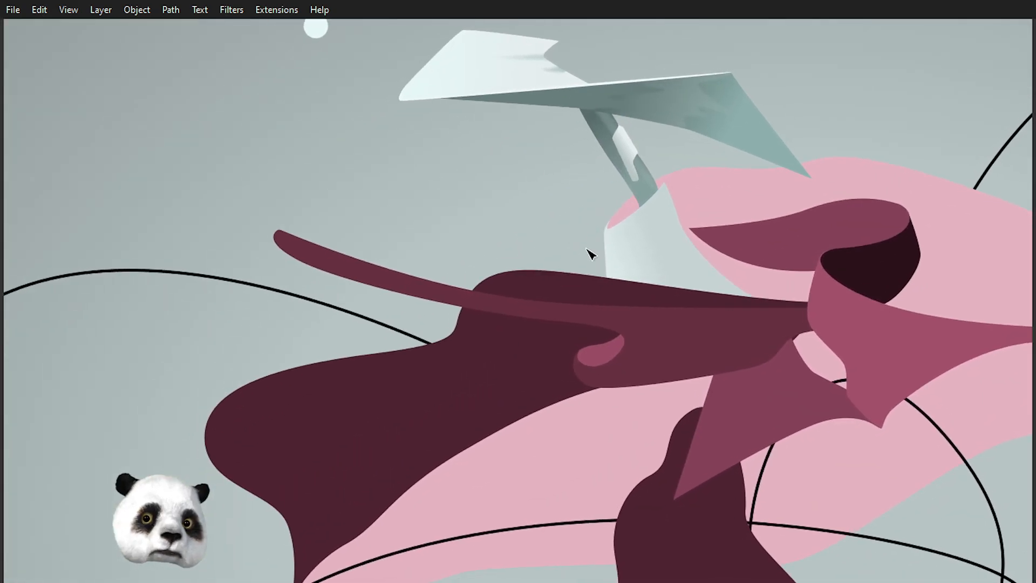
left_click(466, 363)
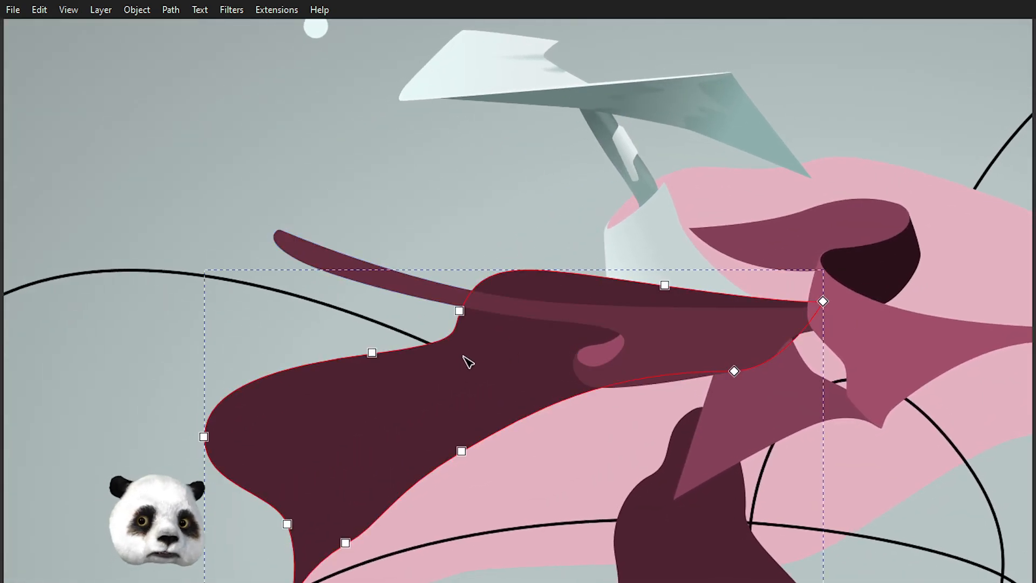
key("d")
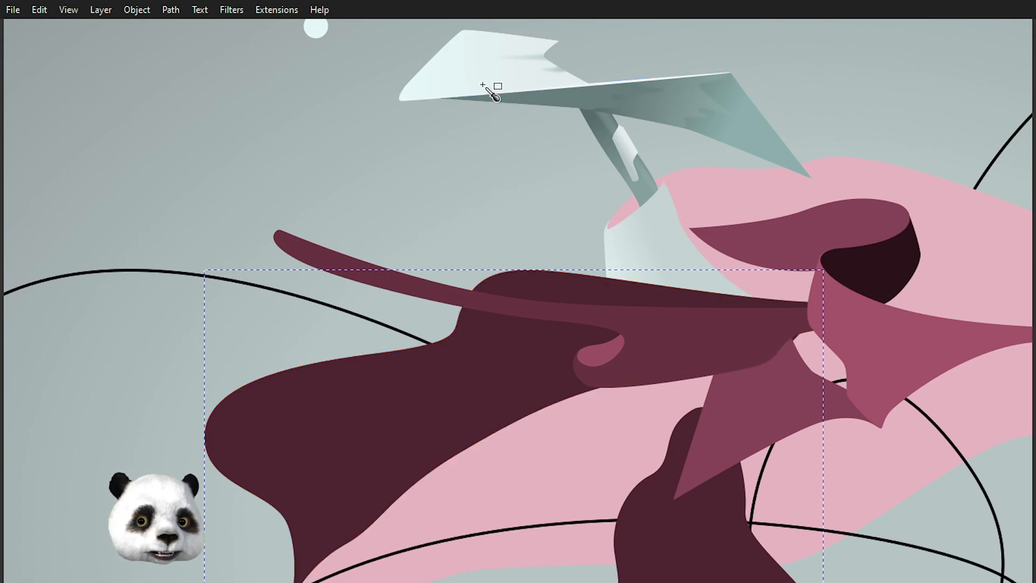
left_click(457, 77)
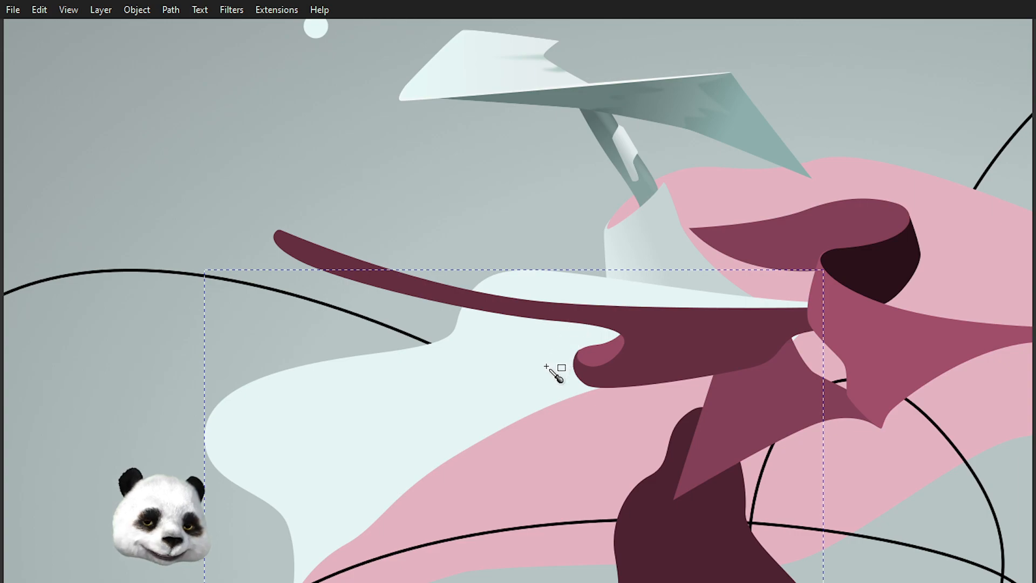
- Apply an opaque linear gradient to the large trailing shape, from pale grey near the head to the lightest tint toward its rear
key("h")
key("v")
key("t")
left_click_drag(547, 345, 343, 419)
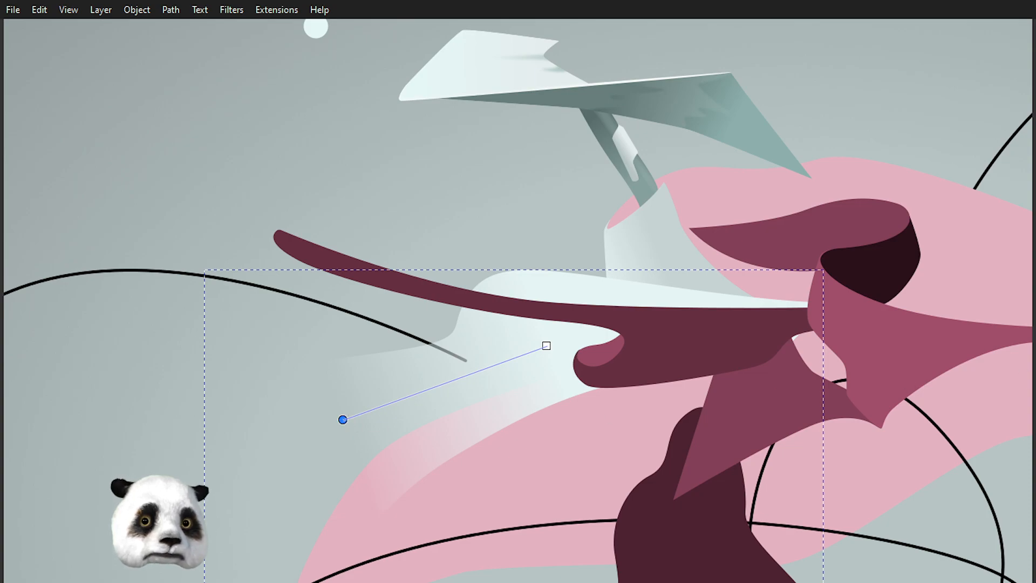
key("Delete")
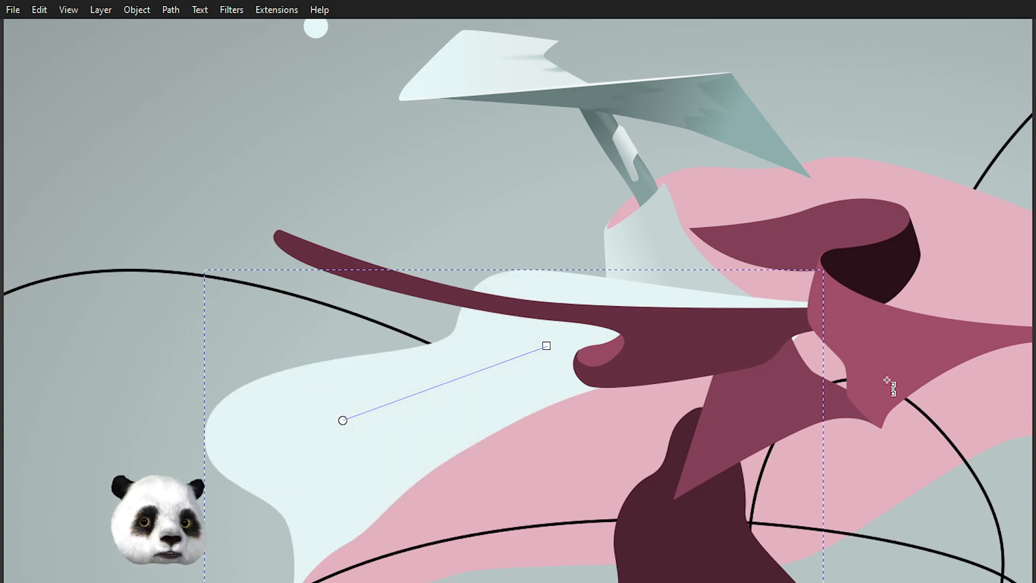
left_click_drag(546, 346, 675, 330)
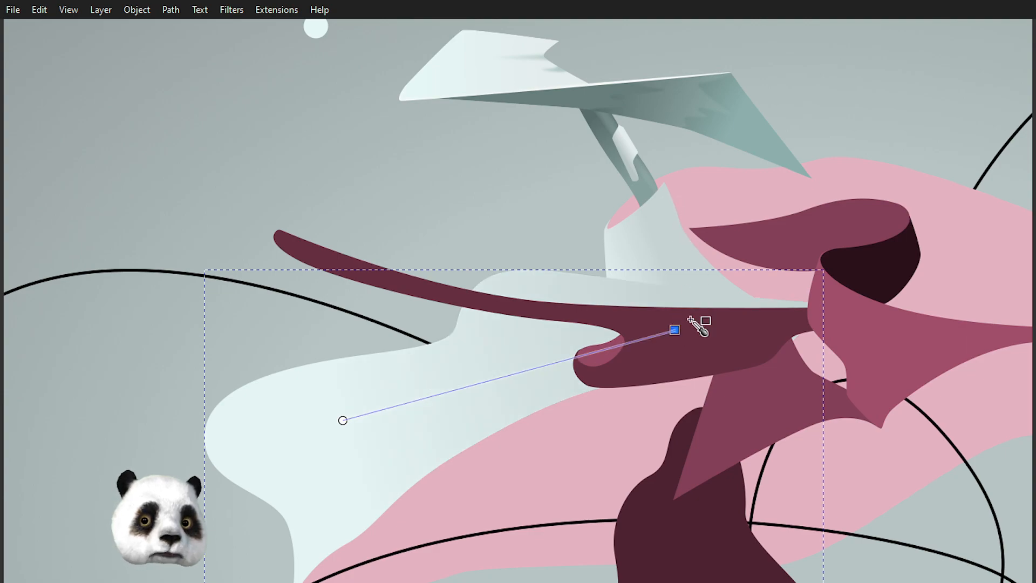
- Darken the large trailing shape's grey gradient end, move it further toward the head, shift the light end up and inward, and deselect
left_click_drag(675, 330, 703, 327)
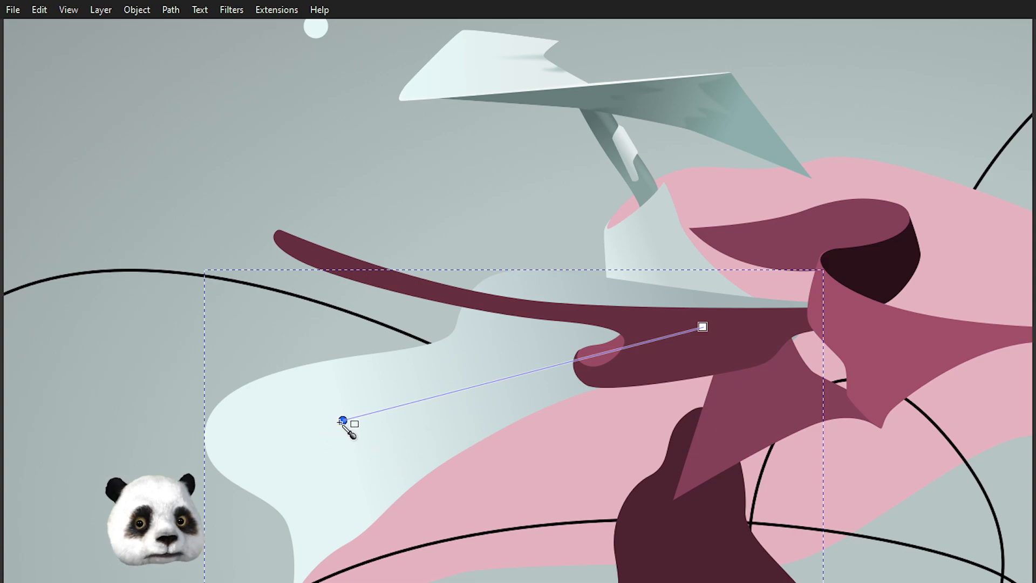
left_click_drag(342, 420, 376, 390)
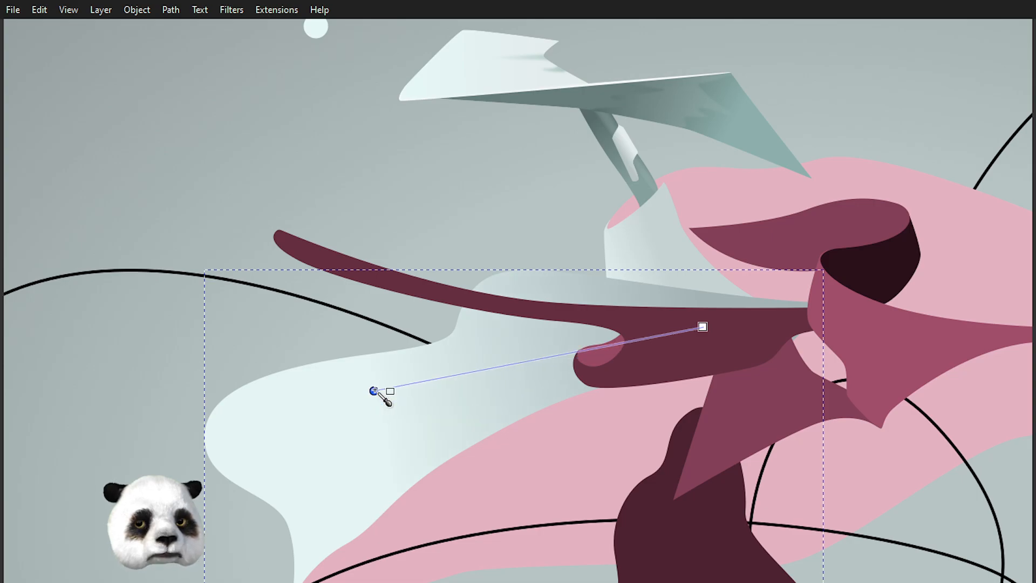
scroll(362, 310, "down", 5)
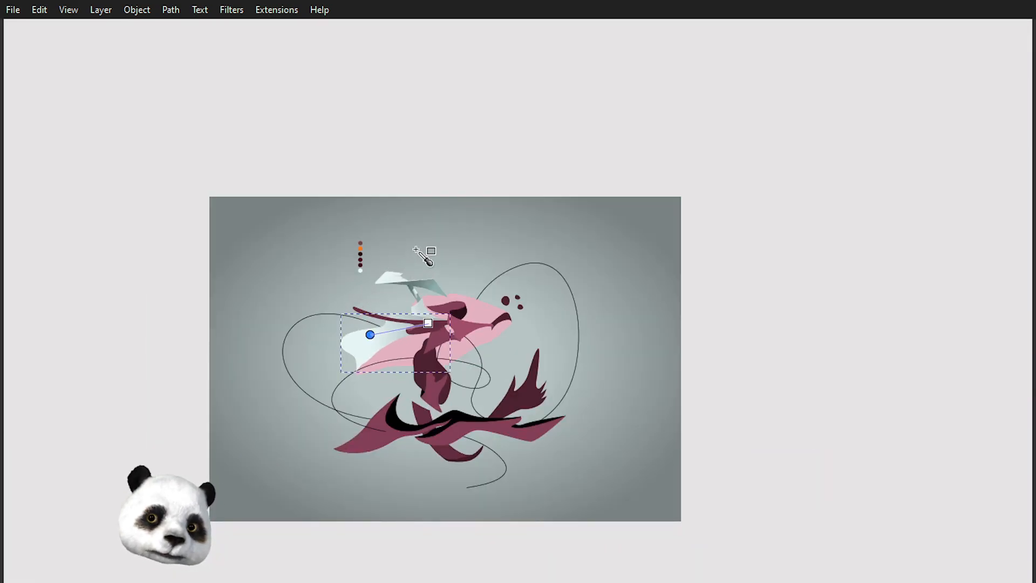
key("s")
left_click(411, 159)
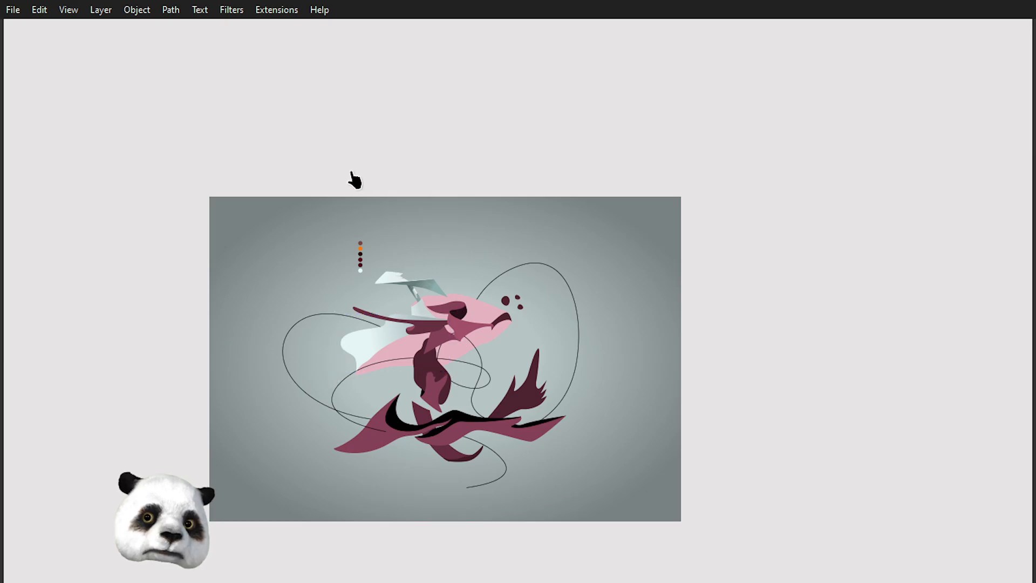
- Make a clip group from the large pale trailing shape, keeping it stacked behind the long maroon fin
scroll(228, 224, "up", 1)
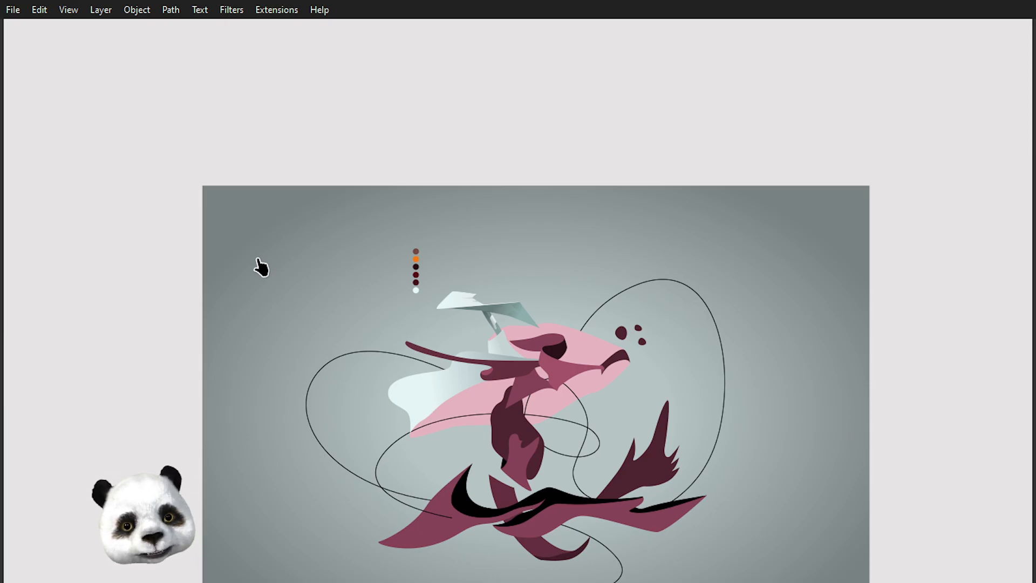
scroll(537, 398, "up", 2)
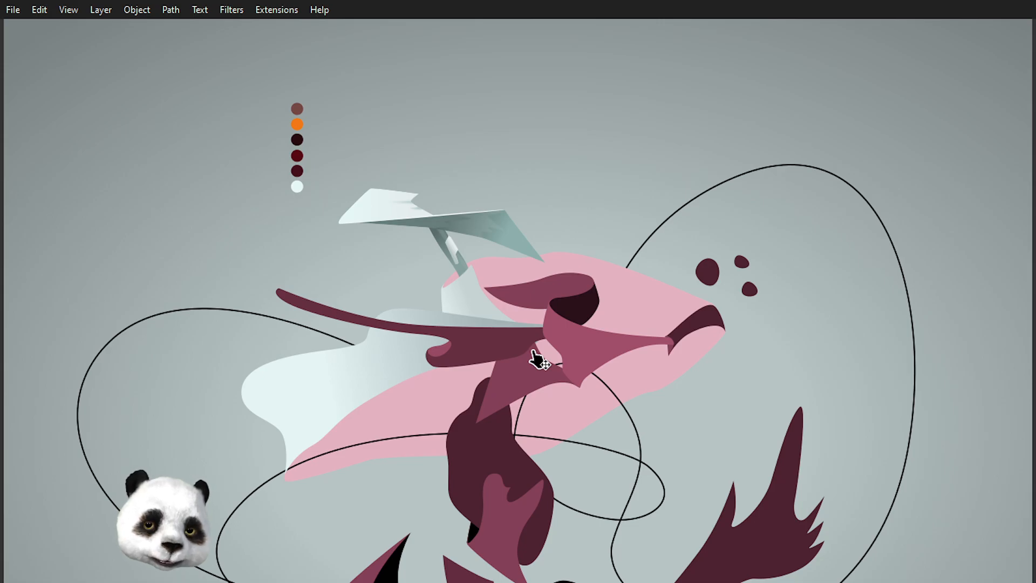
scroll(363, 363, "up", 2)
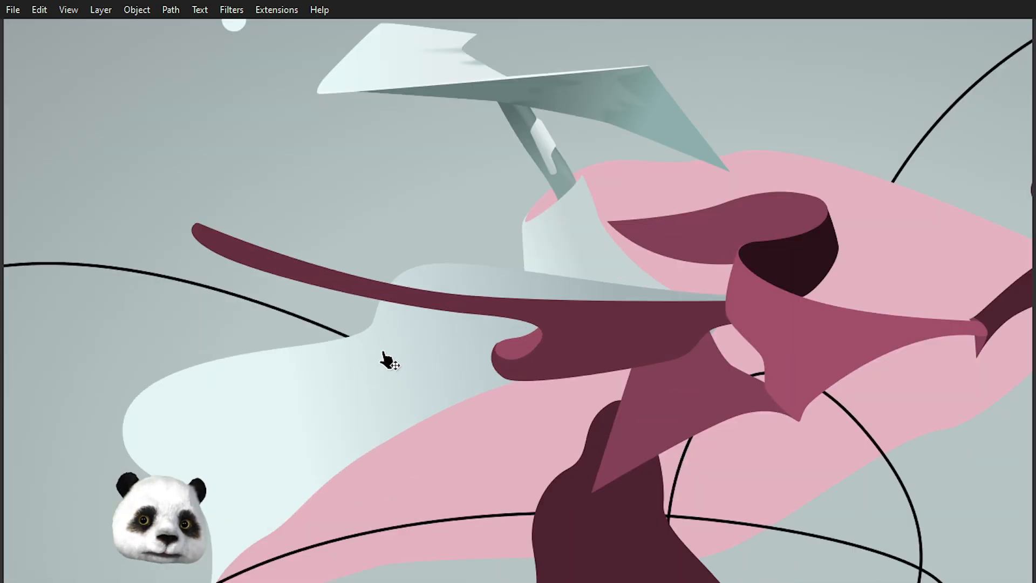
left_click(447, 375)
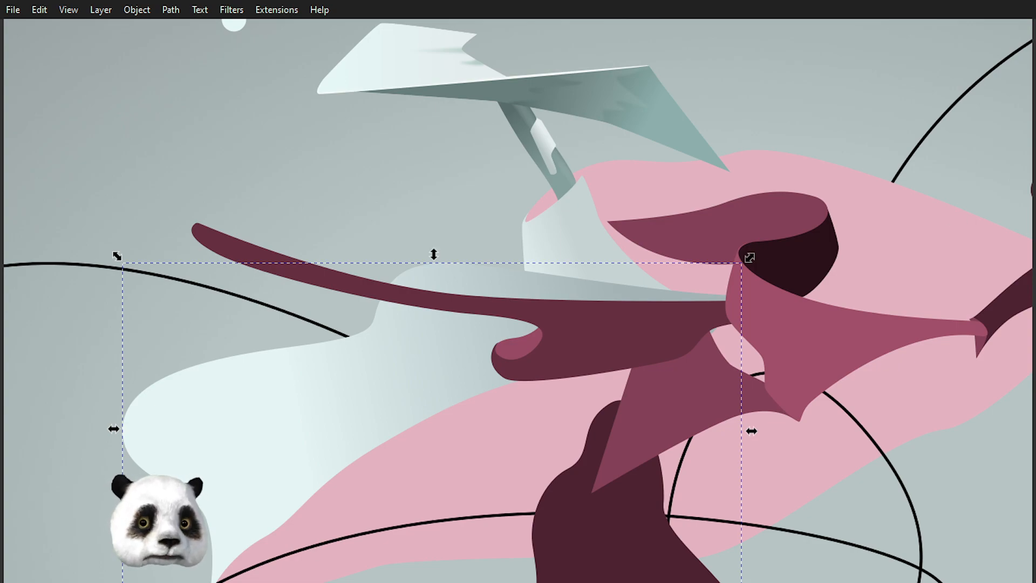
key("Page_Up")
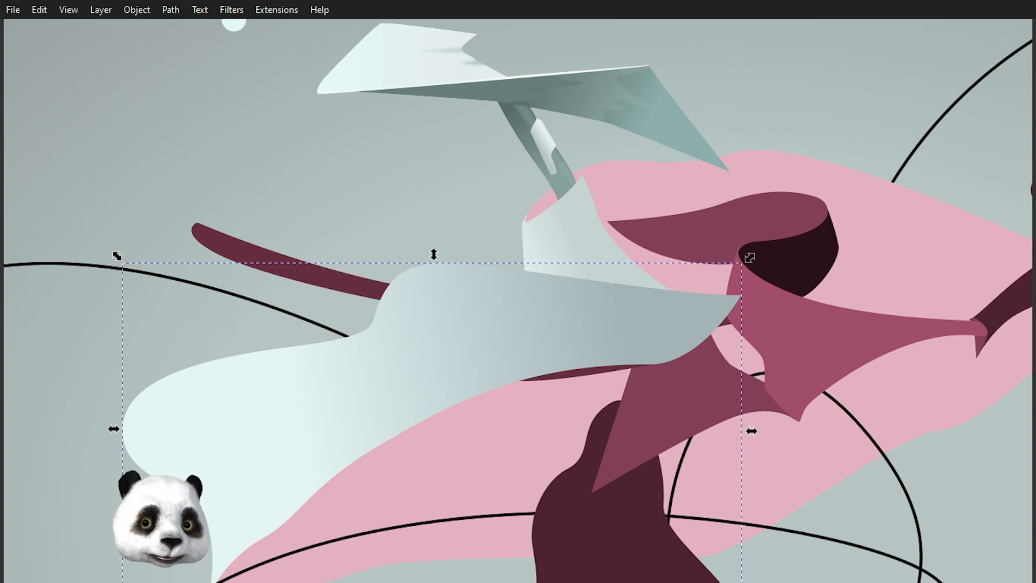
key("Page_Down")
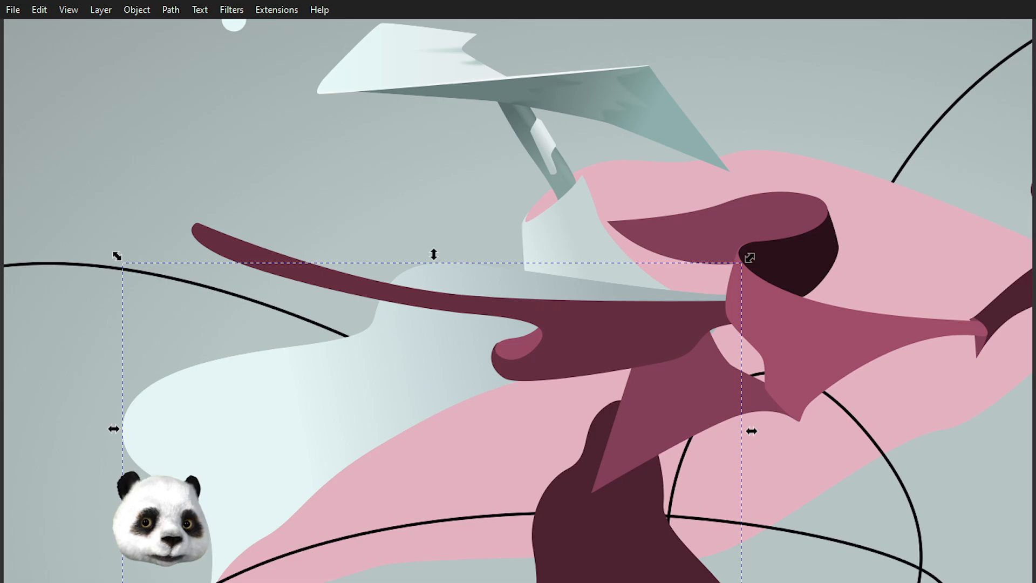
right_click(356, 381)
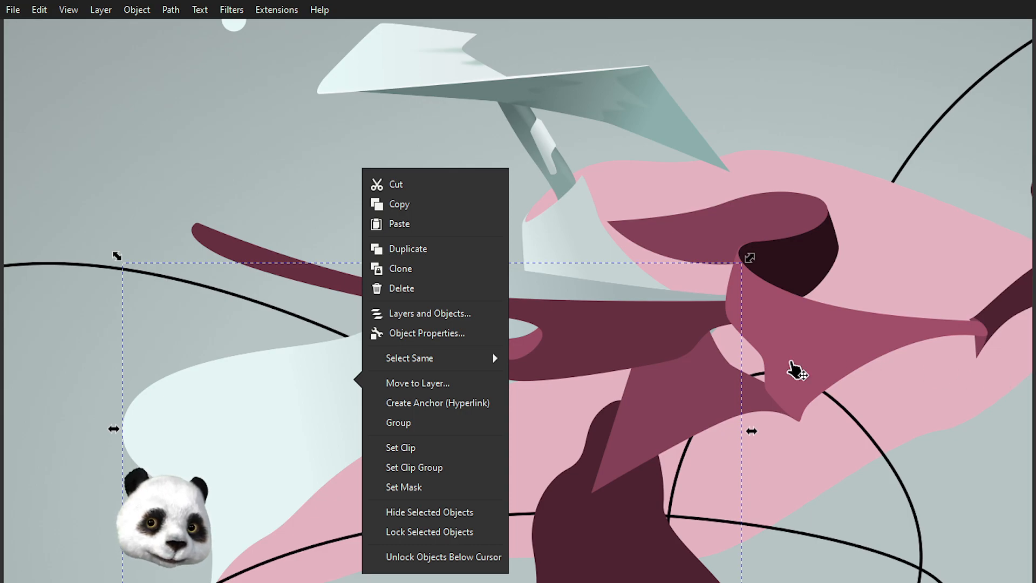
right_click(263, 400)
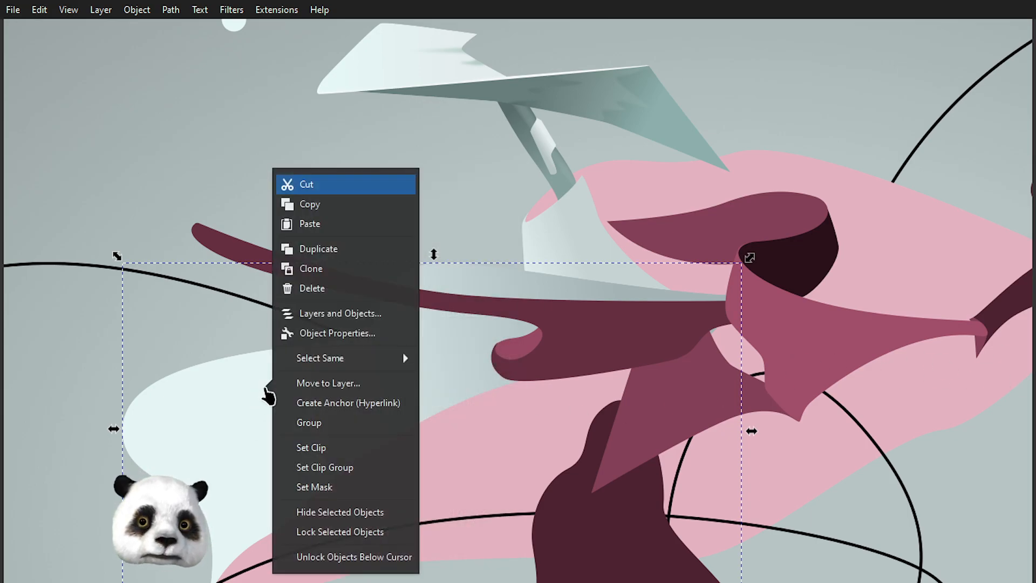
left_click(348, 449)
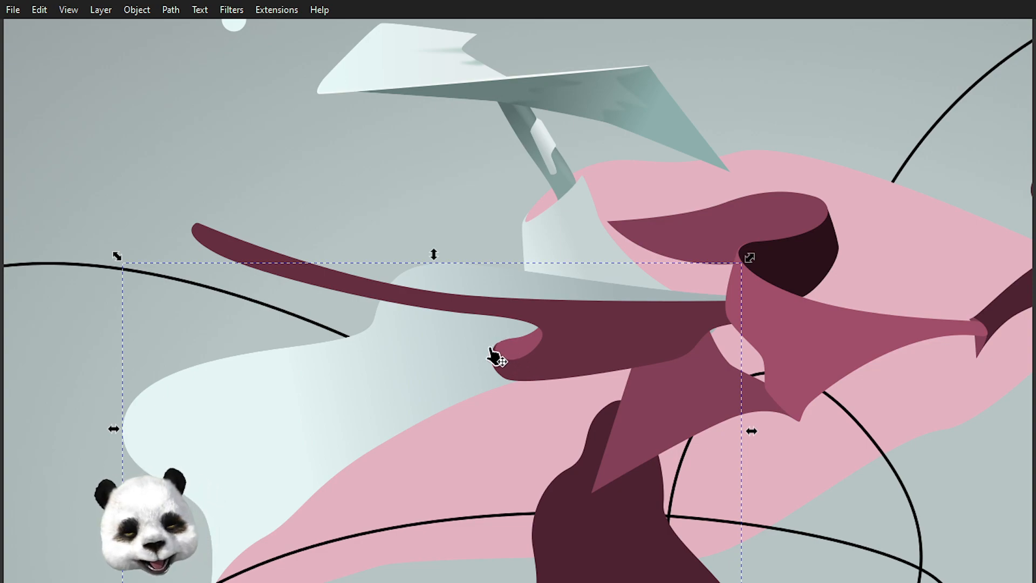
- Draw a closed curved shadow shape around the long maroon fin and its hooked lobe, inside the trailing shape's clip group
key("b")
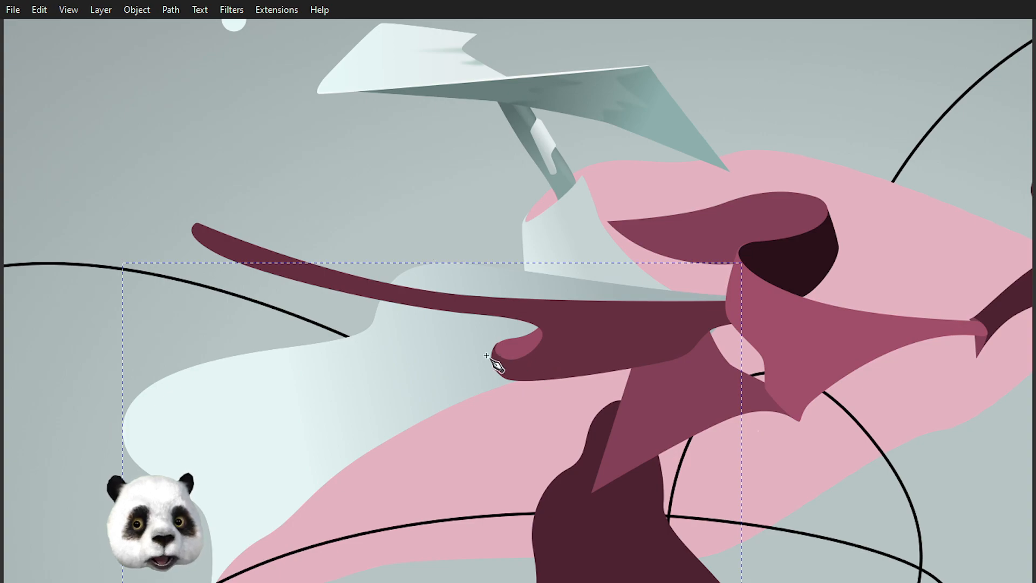
left_click(490, 261)
left_click_drag(563, 293, 568, 304)
left_click_drag(445, 286, 423, 282)
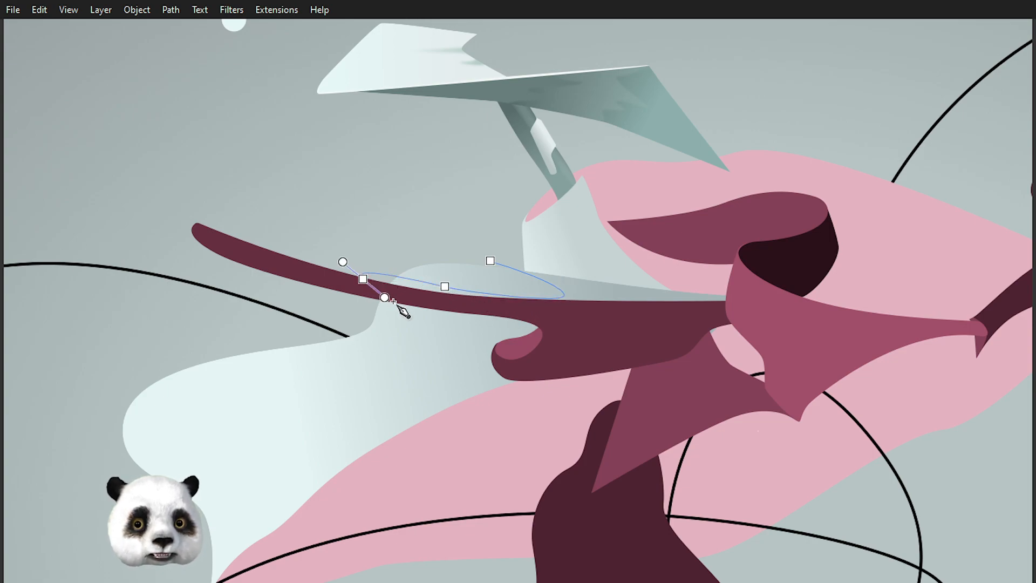
left_click_drag(360, 286, 372, 297)
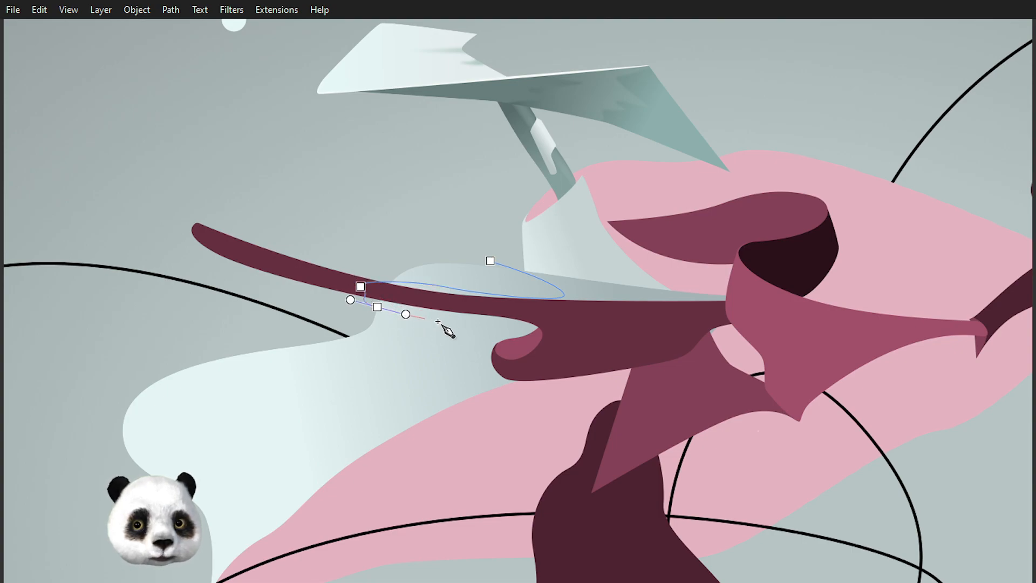
left_click(512, 326)
left_click_drag(480, 343, 469, 351)
left_click_drag(521, 395, 569, 394)
left_click_drag(723, 344, 795, 324)
key("BackSpace")
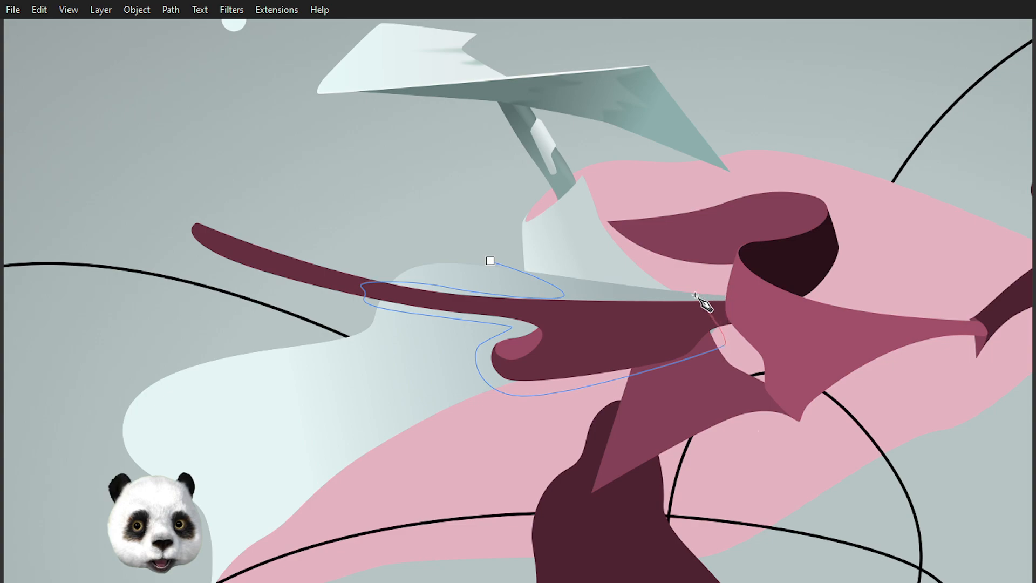
left_click_drag(702, 291, 540, 276)
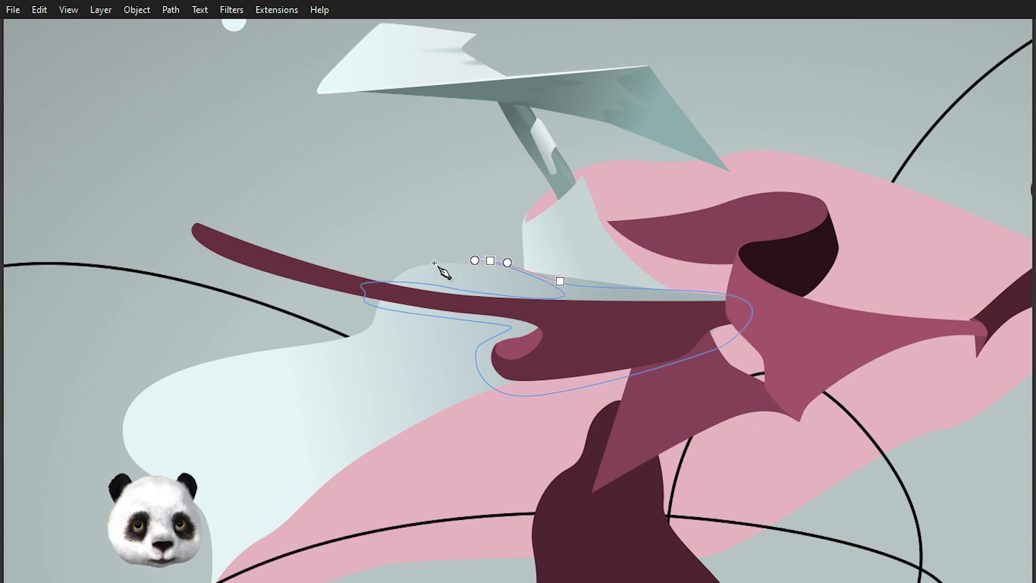
key("Return")
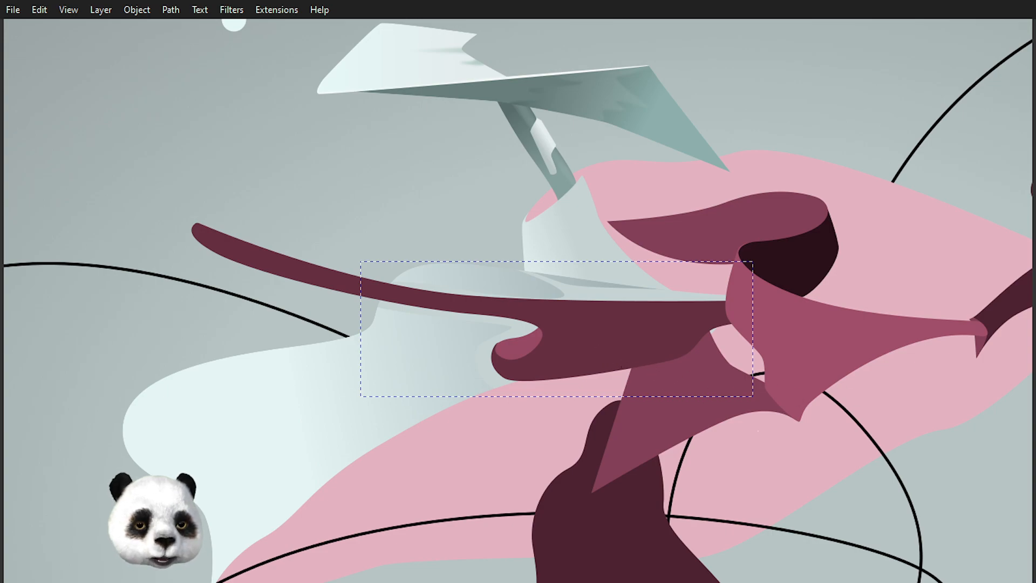
- Blur the fin's shadow and apply a darkened linear gradient that fades it from the head toward the rear
left_click(469, 244)
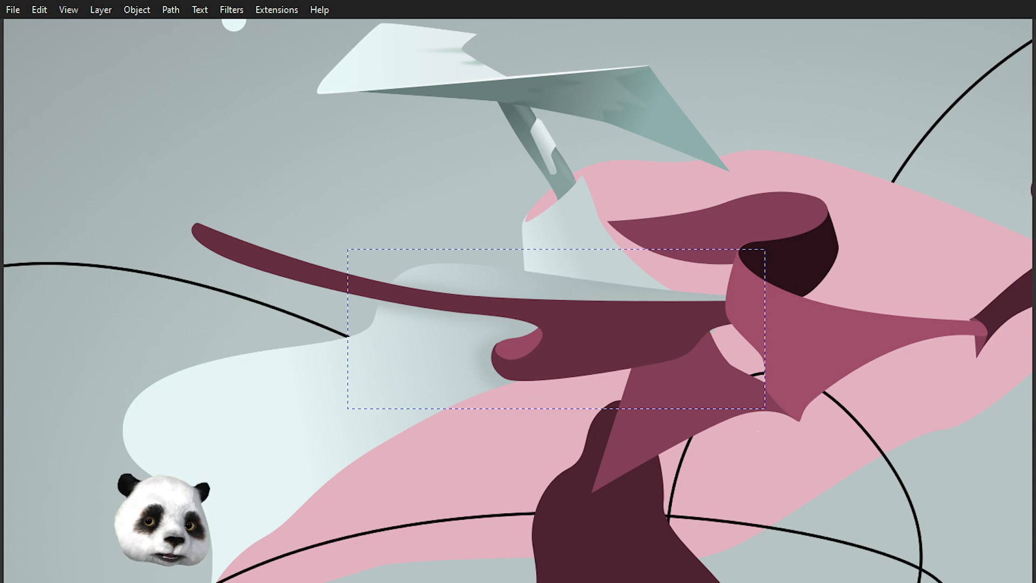
left_click_drag(614, 294, 340, 322)
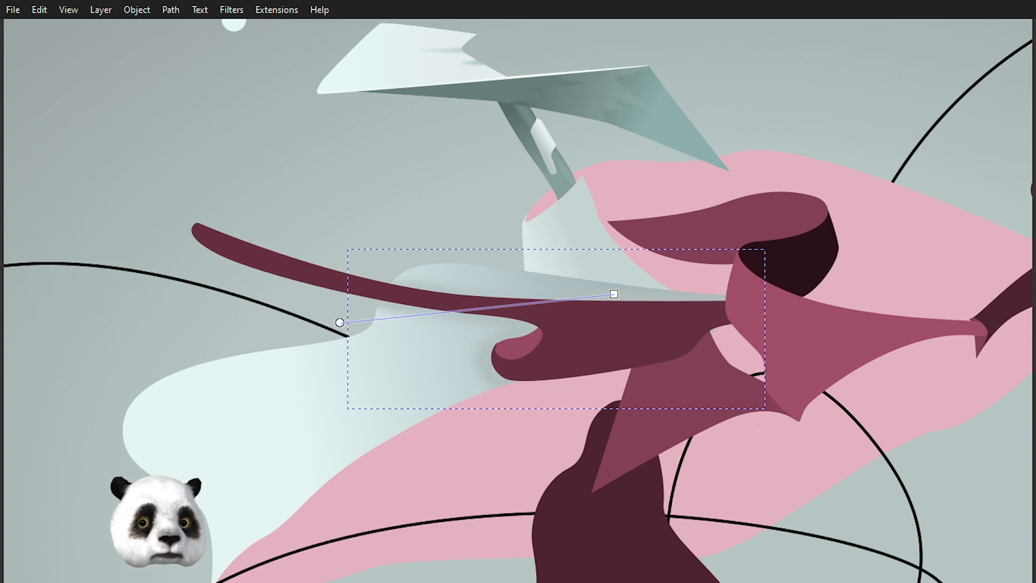
left_click(614, 295)
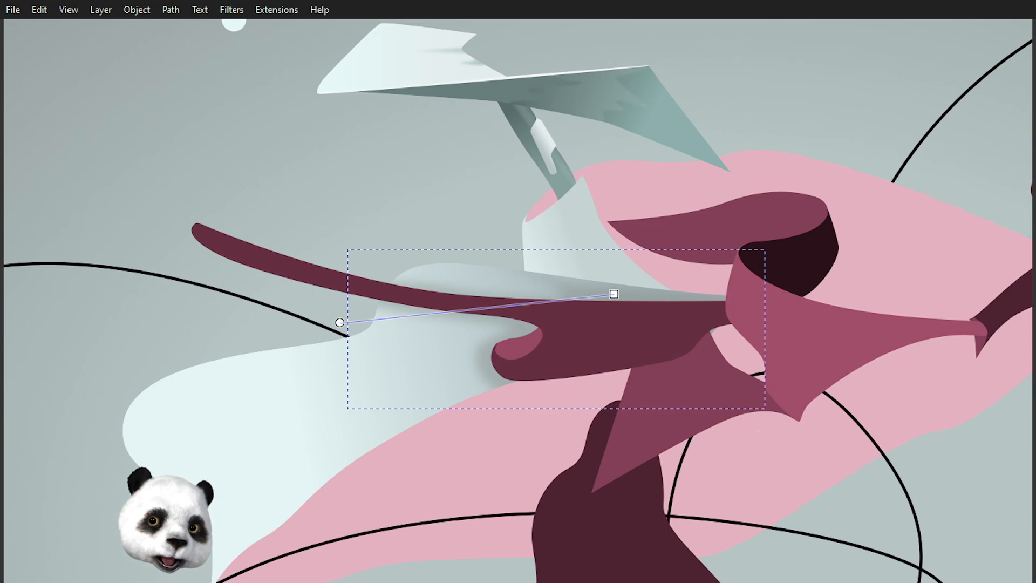
left_click_drag(339, 323, 431, 343)
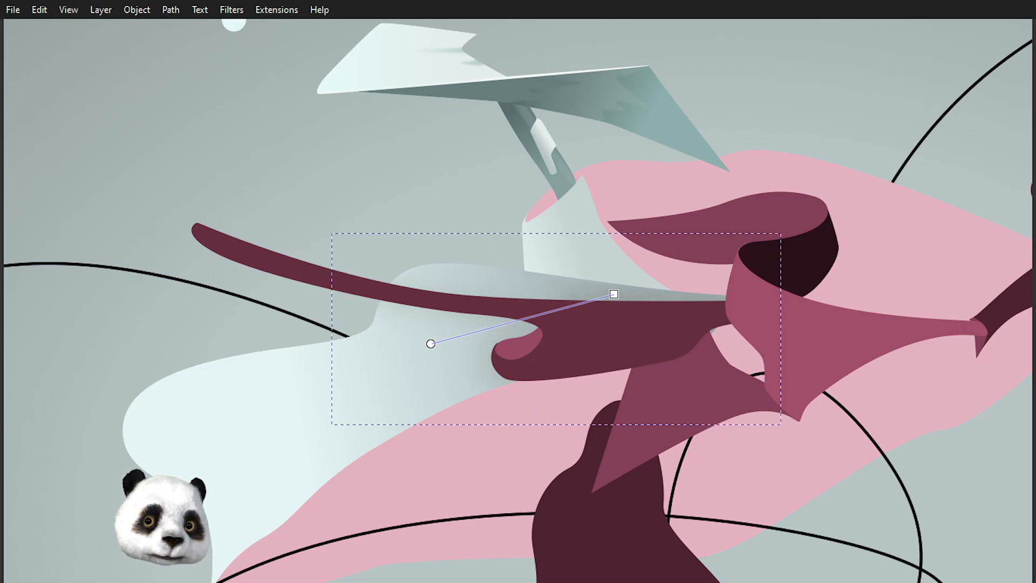
scroll(733, 353, "down", 3)
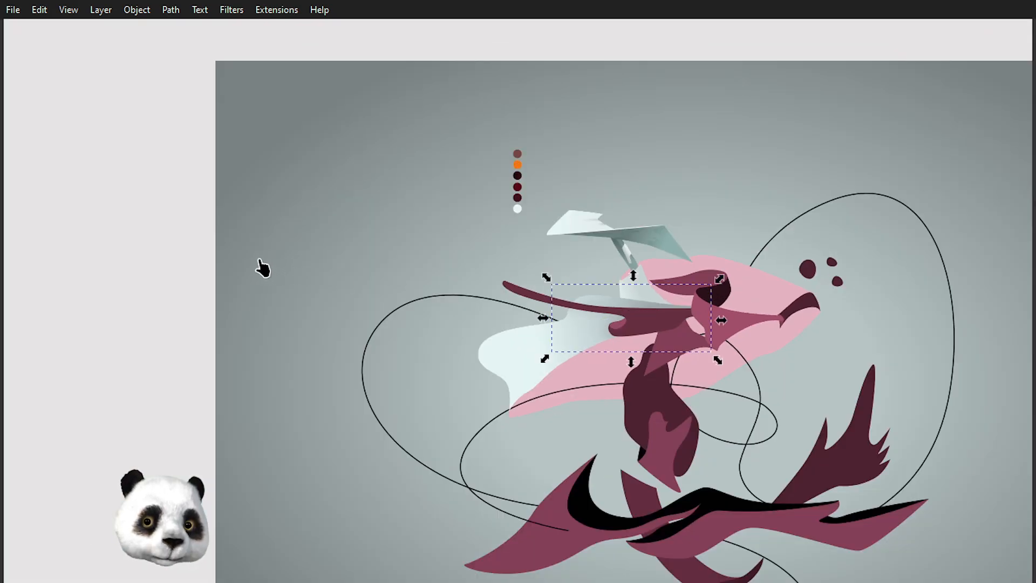
scroll(87, 212, "down", 1)
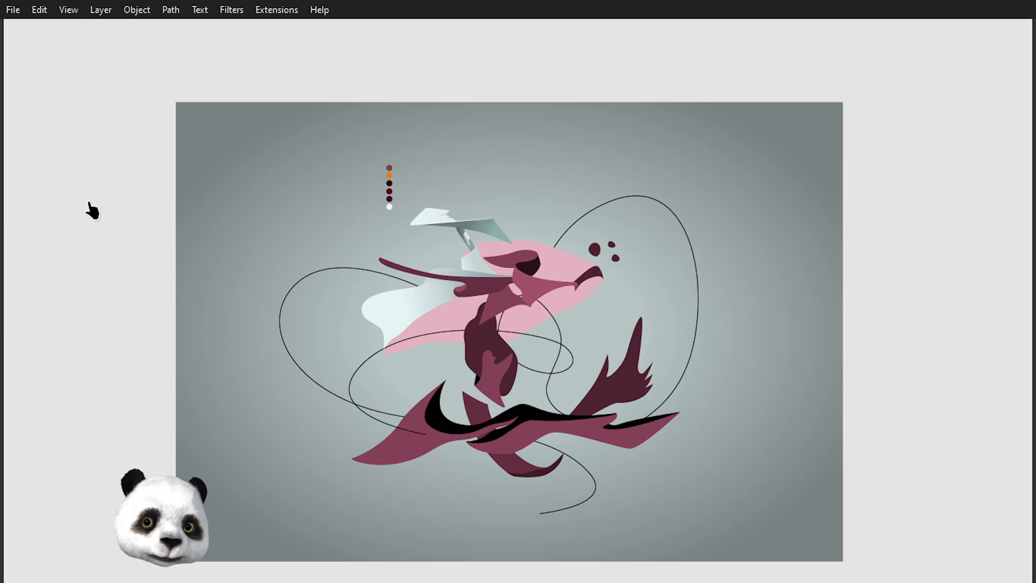
- Draw a narrow closed shadow shape along the trailing shape's lower edge, from the maroon lobe toward the rear tip
scroll(92, 211, "up", 2)
left_click_drag(787, 294, 537, 261)
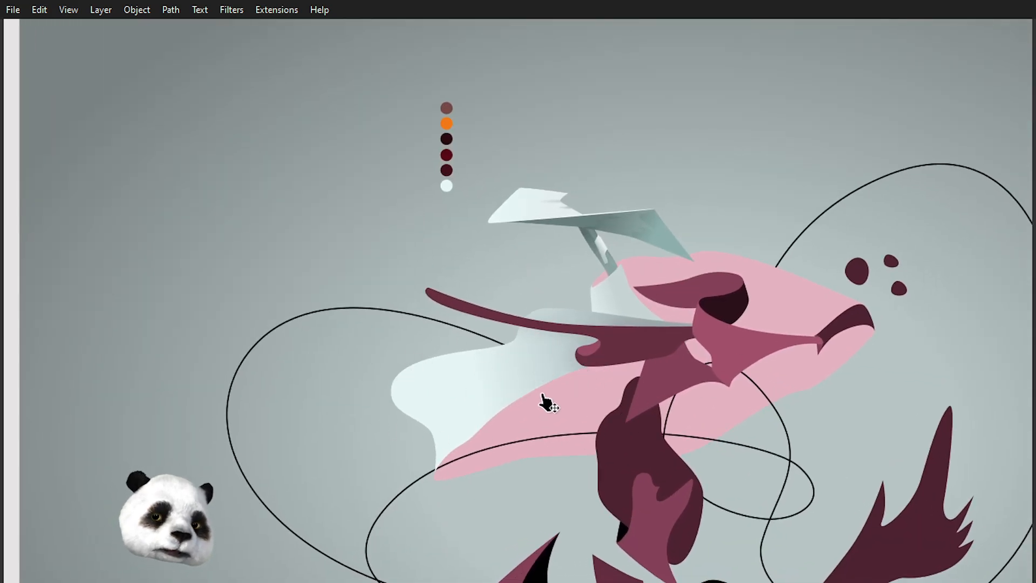
scroll(482, 394, "up", 2)
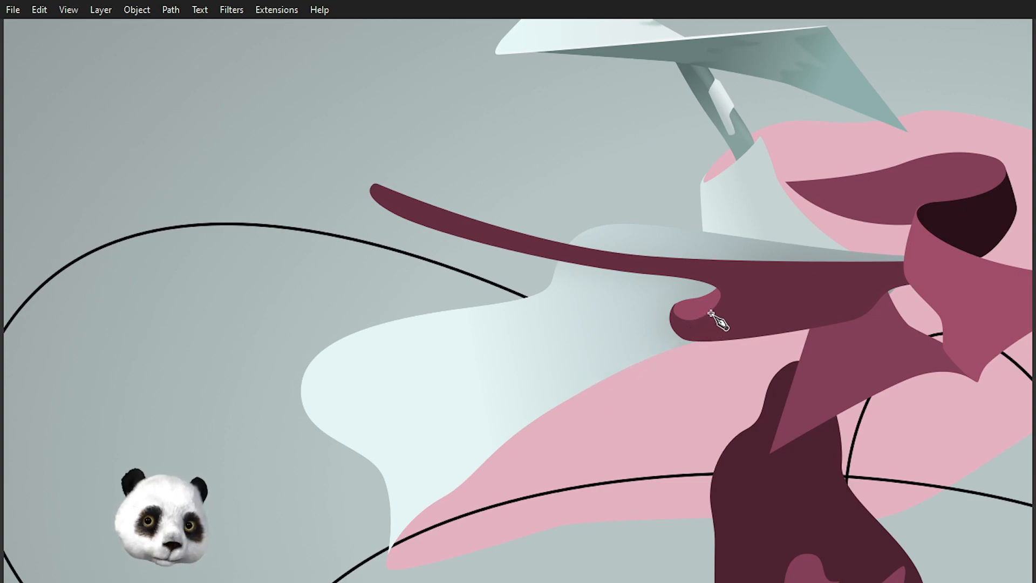
left_click_drag(668, 323, 631, 334)
left_click_drag(512, 408, 460, 435)
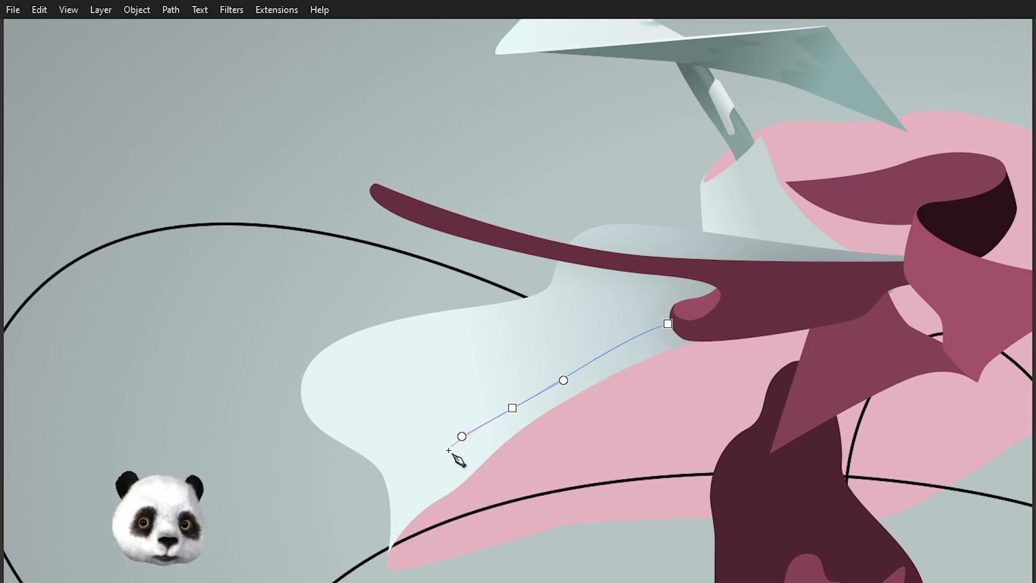
left_click_drag(441, 477, 472, 466)
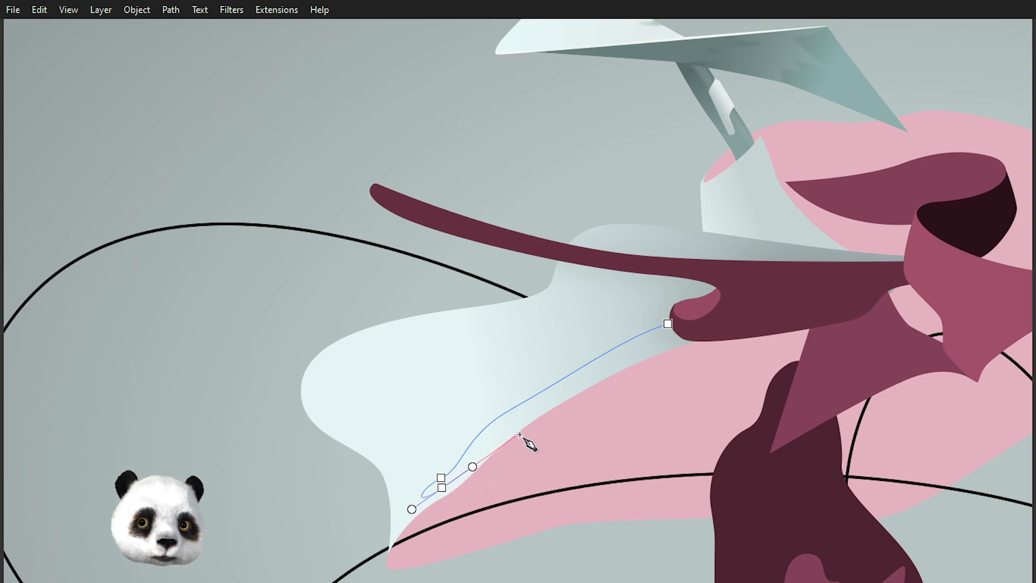
left_click_drag(533, 427, 602, 413)
left_click_drag(694, 347, 572, 411)
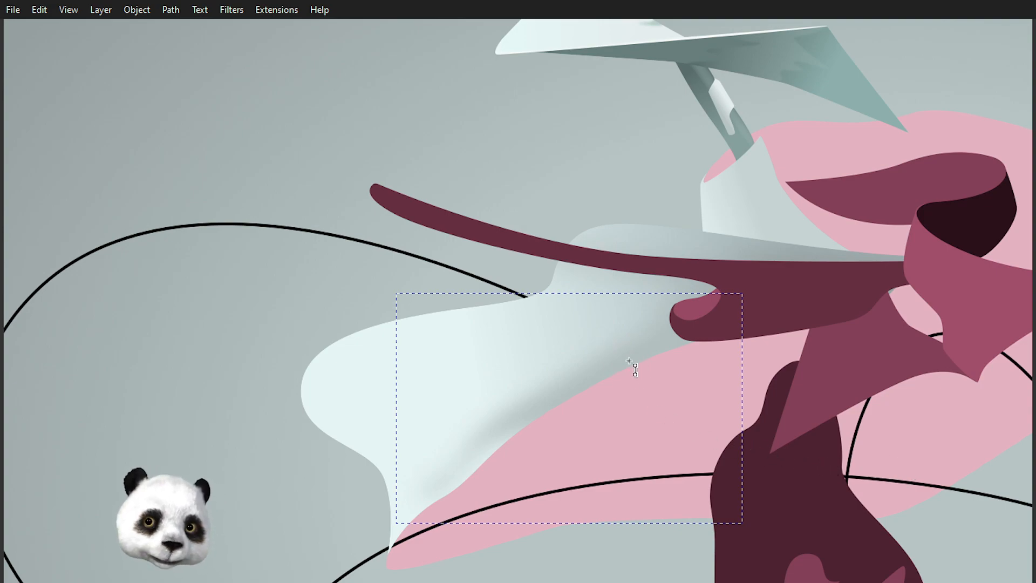
- Fade the lower-edge shadow toward the rear tip with a linear gradient, soften it with more blur, and deselect it
left_click(419, 451)
left_click_drag(419, 452, 391, 498)
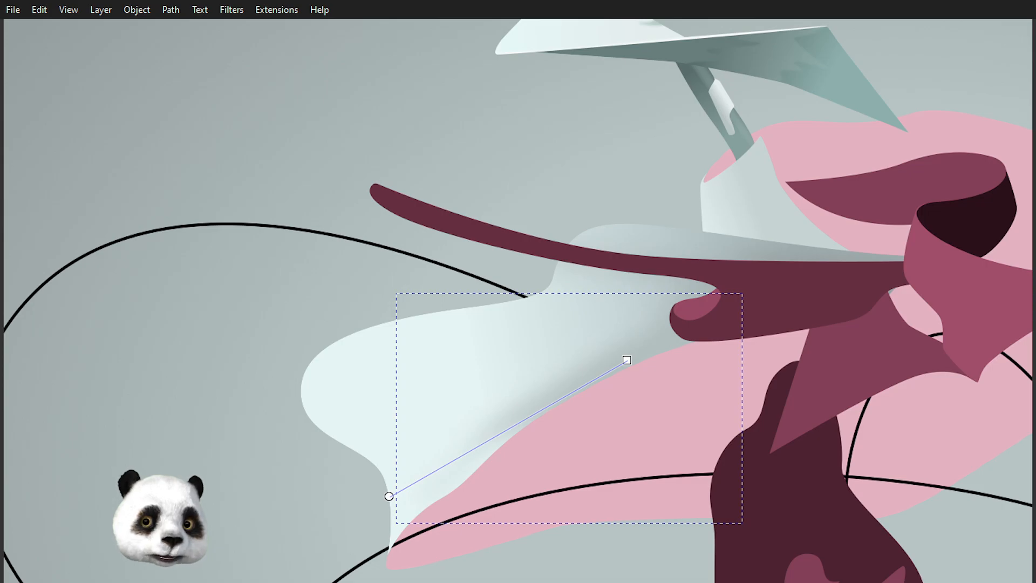
key("s")
key("5")
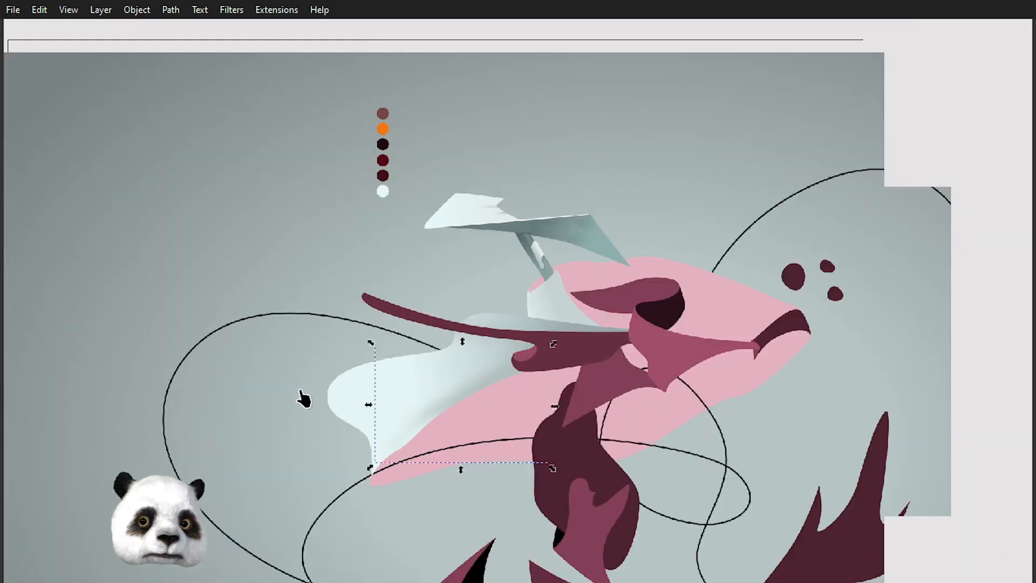
scroll(389, 438, "up", 2, "ctrl")
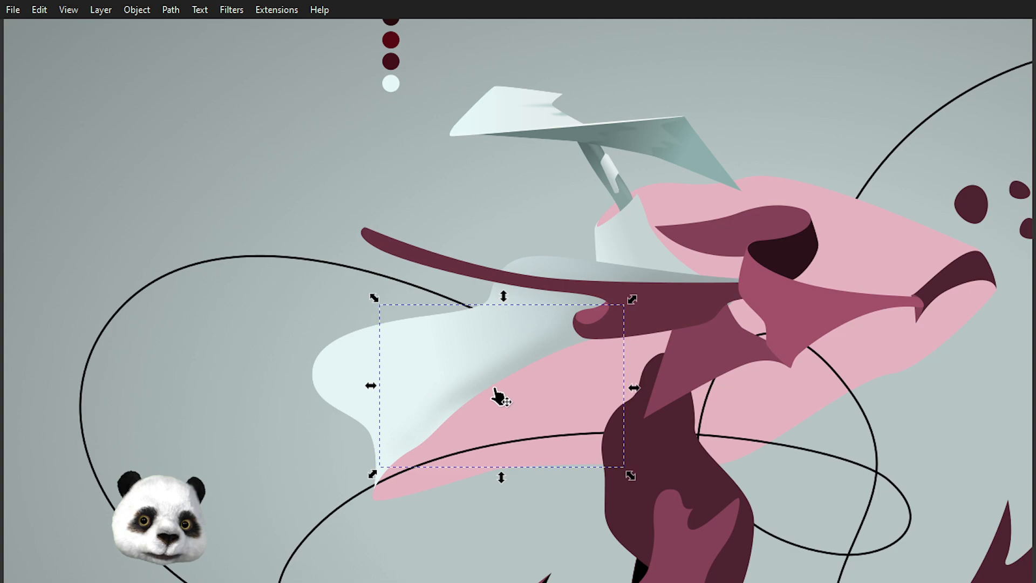
left_click(489, 387)
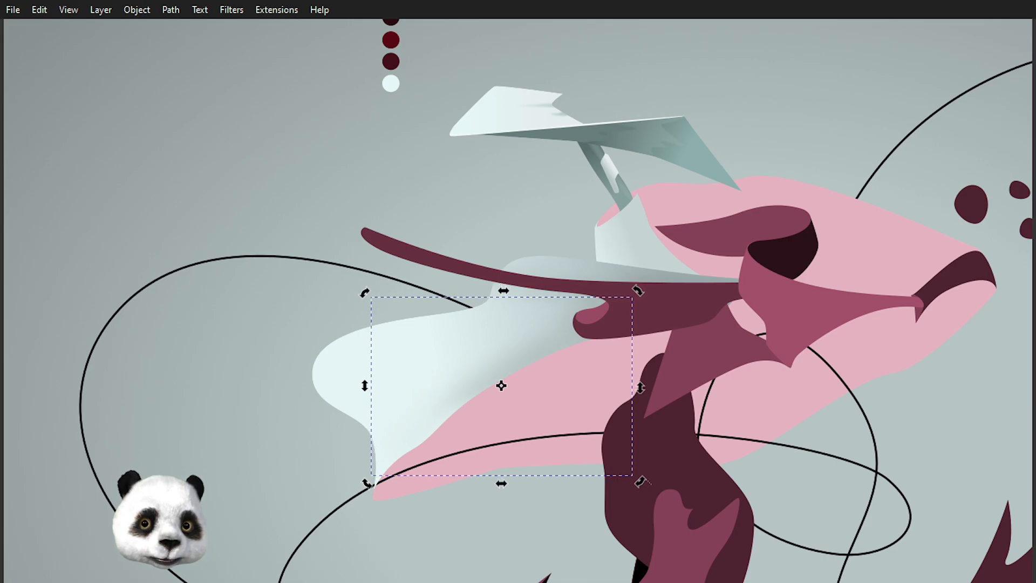
key("Escape")
scroll(180, 164, "down", 4)
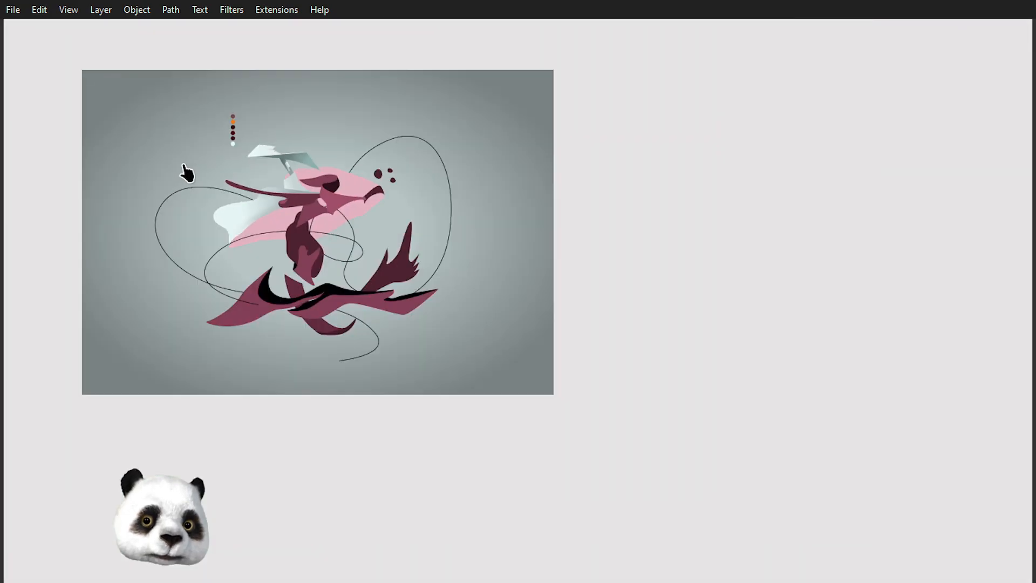
- Shorten the lower-edge shadow's gradient on the trailing shape by moving its rear end toward the head
scroll(182, 186, "up", 1)
scroll(179, 188, "up", 2)
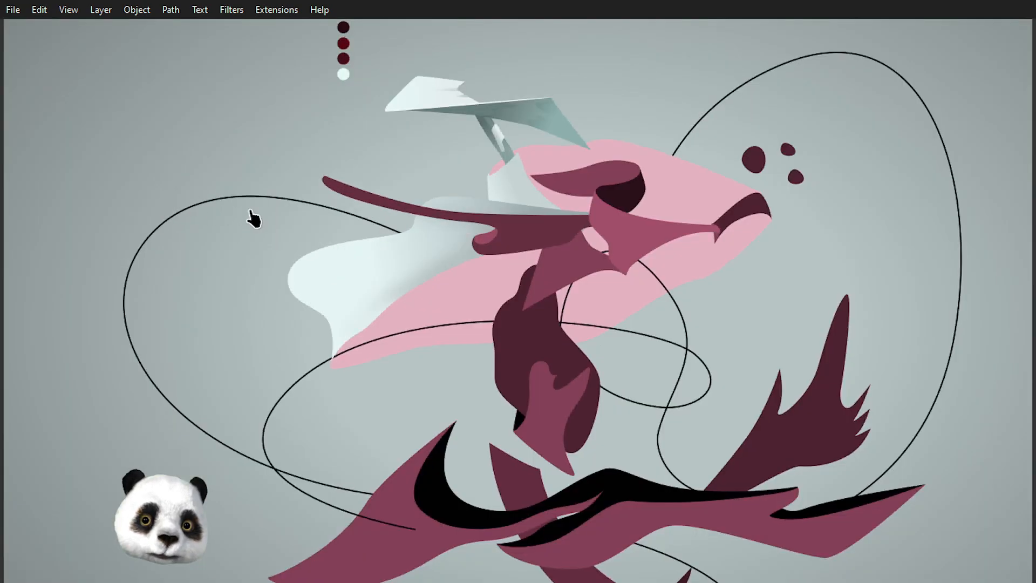
scroll(286, 232, "up", 1)
key("g")
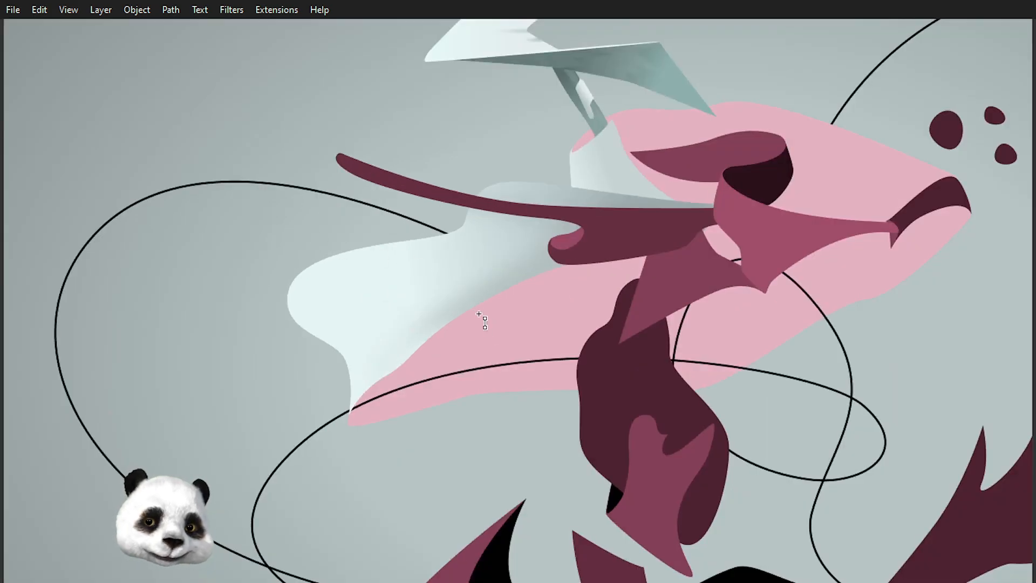
left_click(449, 322)
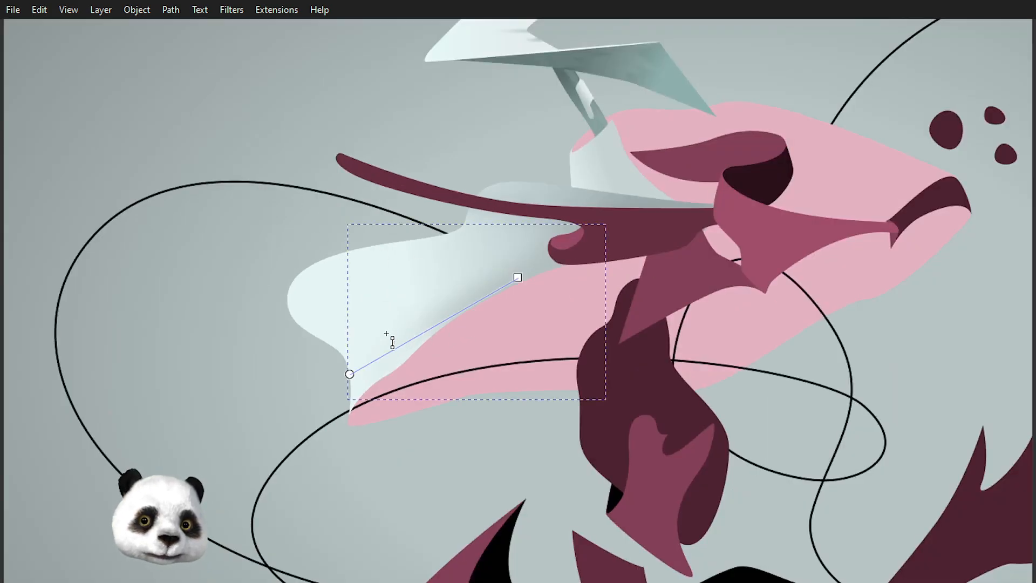
left_click_drag(350, 374, 399, 348)
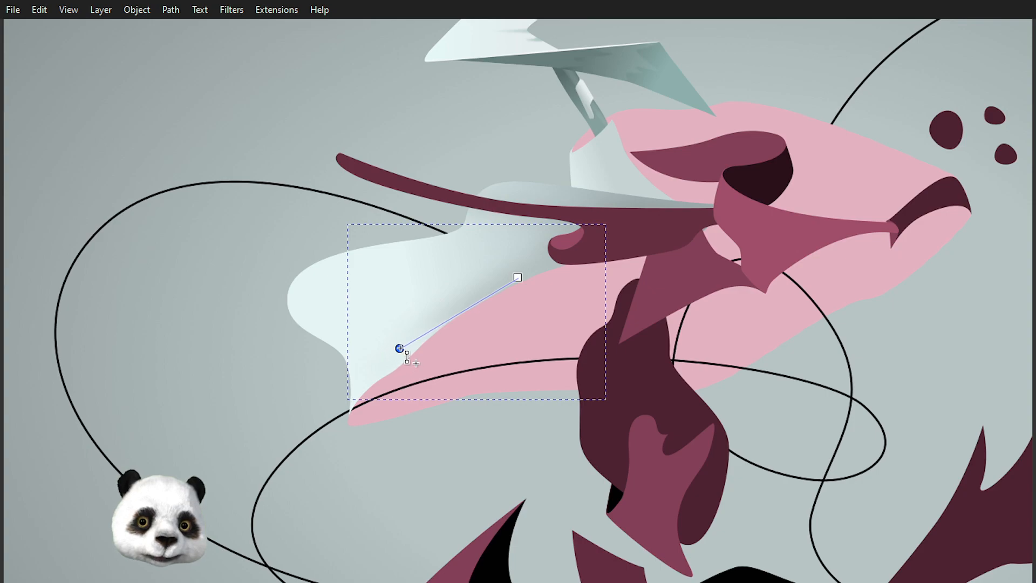
- Draw a closed crescent-shaped highlight inside the rounded rear lobe of the pale trailing shape
key("b")
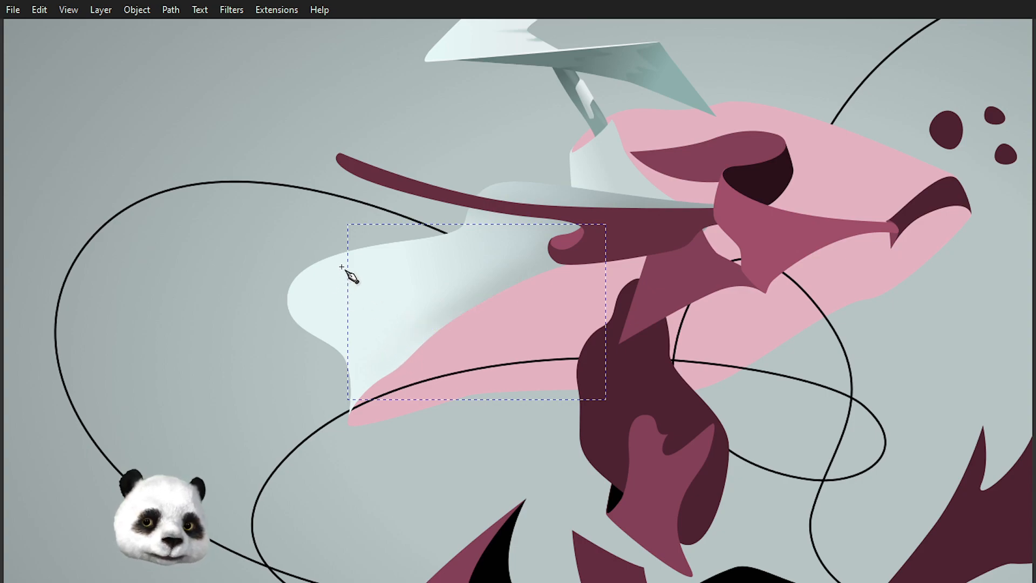
left_click(329, 272)
left_click_drag(305, 306, 359, 327)
left_click_drag(342, 289, 251, 285)
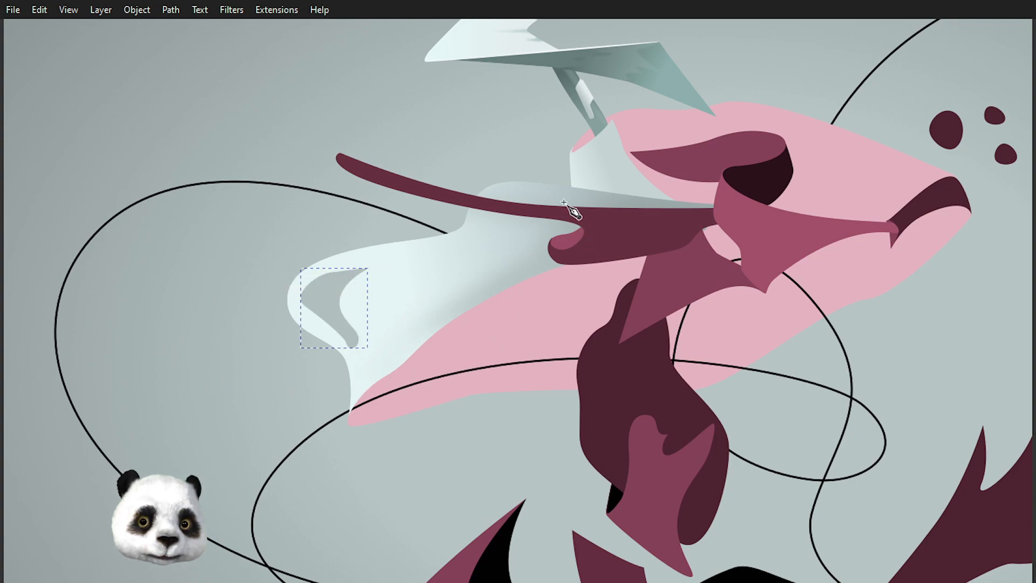
- Fill the lobe highlight with the near-white colour sampled from the pale crest and blur it
scroll(465, 146, "up", 5)
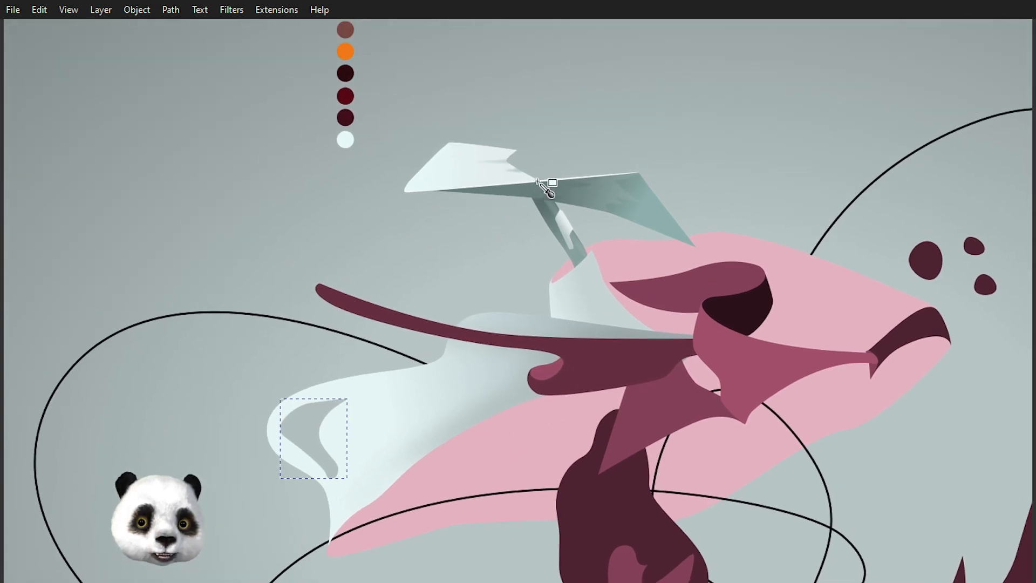
left_click(538, 181)
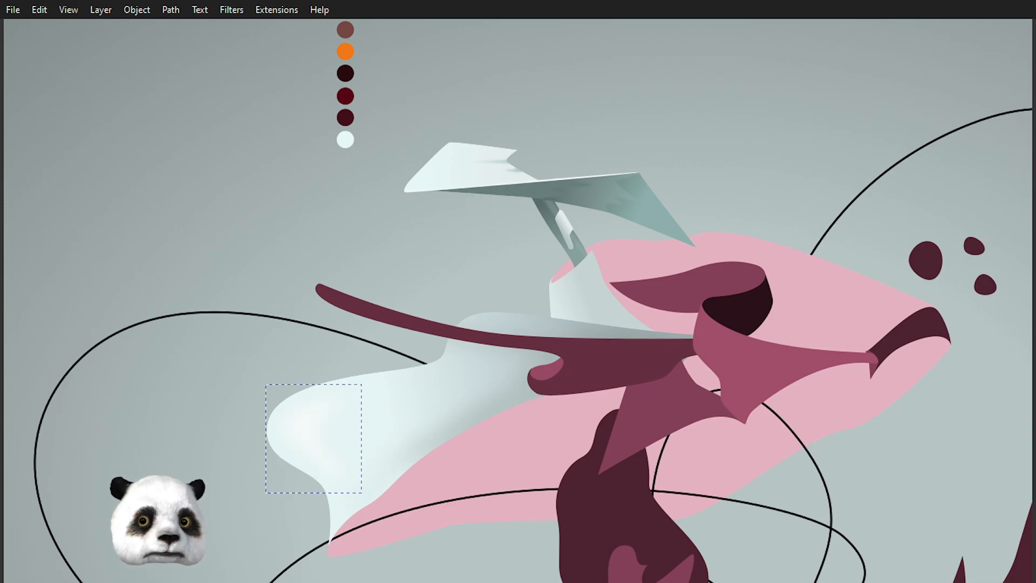
left_click_drag(514, 410, 763, 257)
scroll(544, 278, "up", 2)
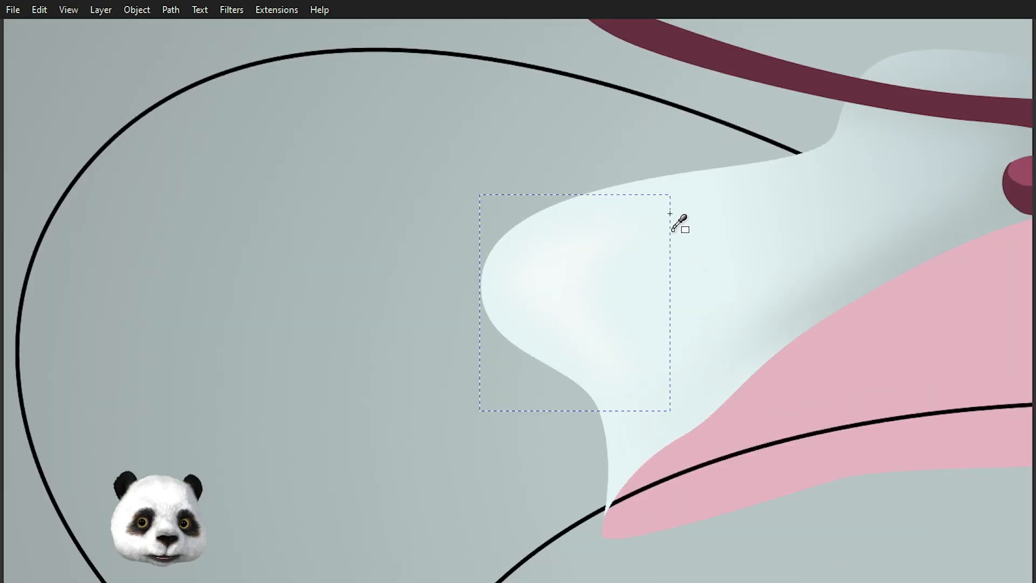
- Fade the lobe highlight toward the head with a gradient starting near the rounded end, and deselect it
key("g")
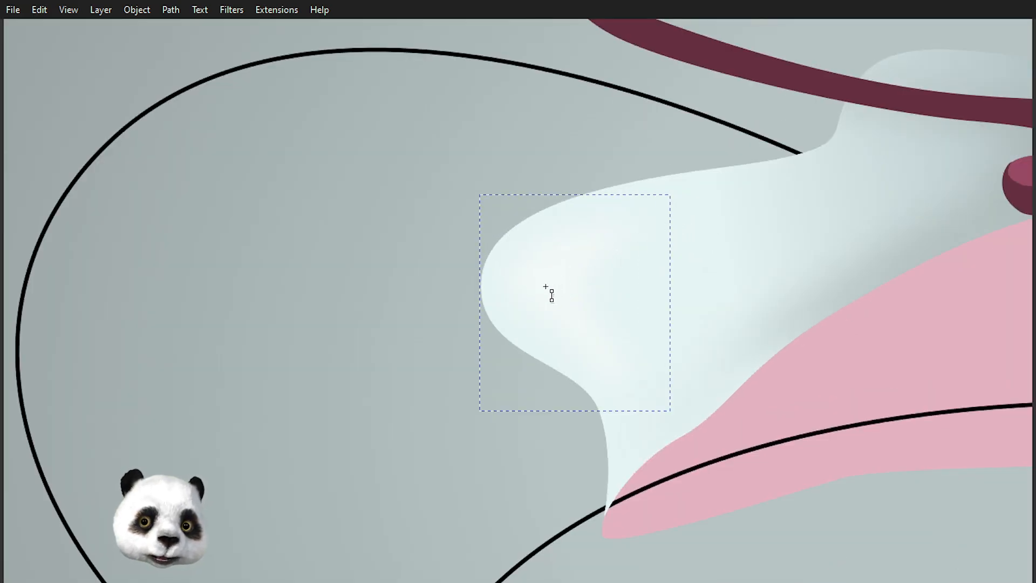
left_click_drag(544, 286, 633, 283)
mouse_move(544, 286)
left_mouse_down()
mouse_move(513, 283)
mouse_move(535, 283)
left_mouse_up()
key("s")
key("Escape")
key("5")
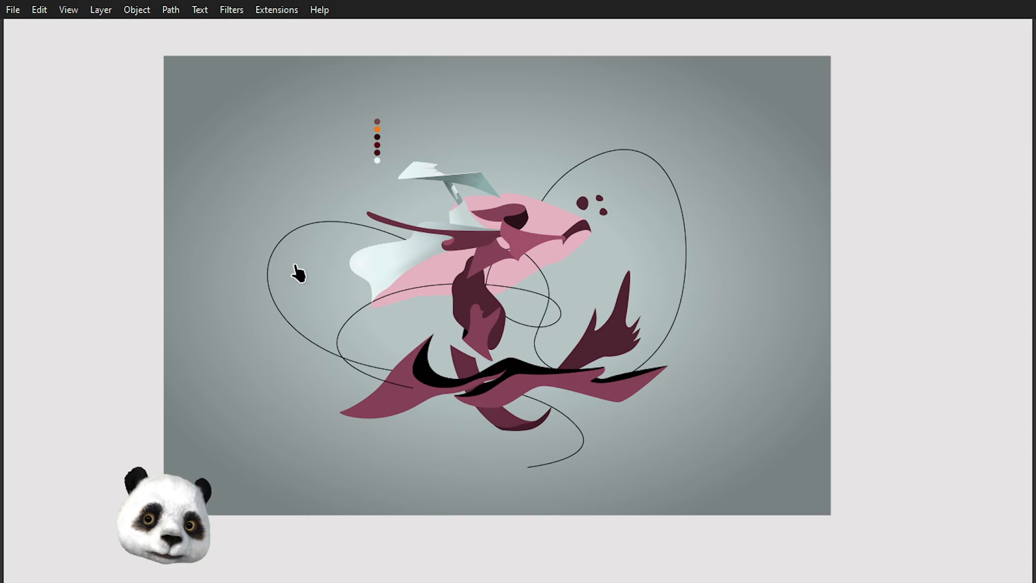
left_click_drag(478, 265, 463, 326)
scroll(371, 317, "up", 5)
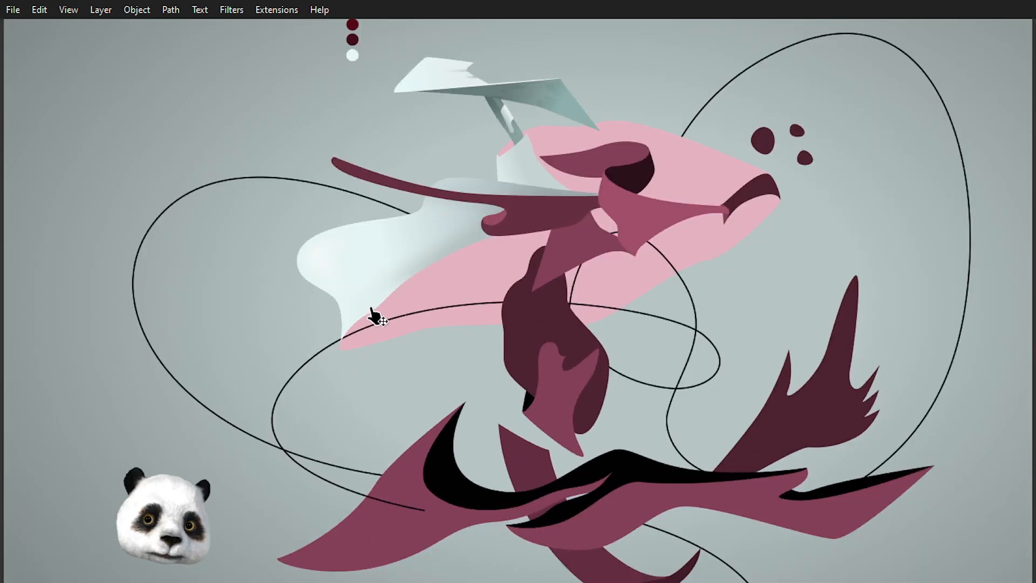
key("b")
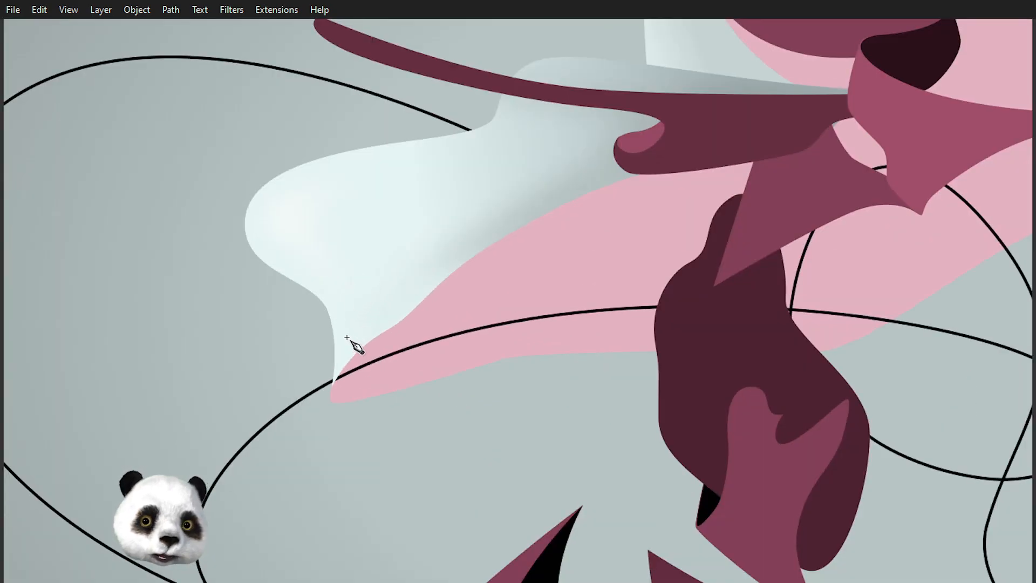
left_click(345, 337)
left_click(366, 306)
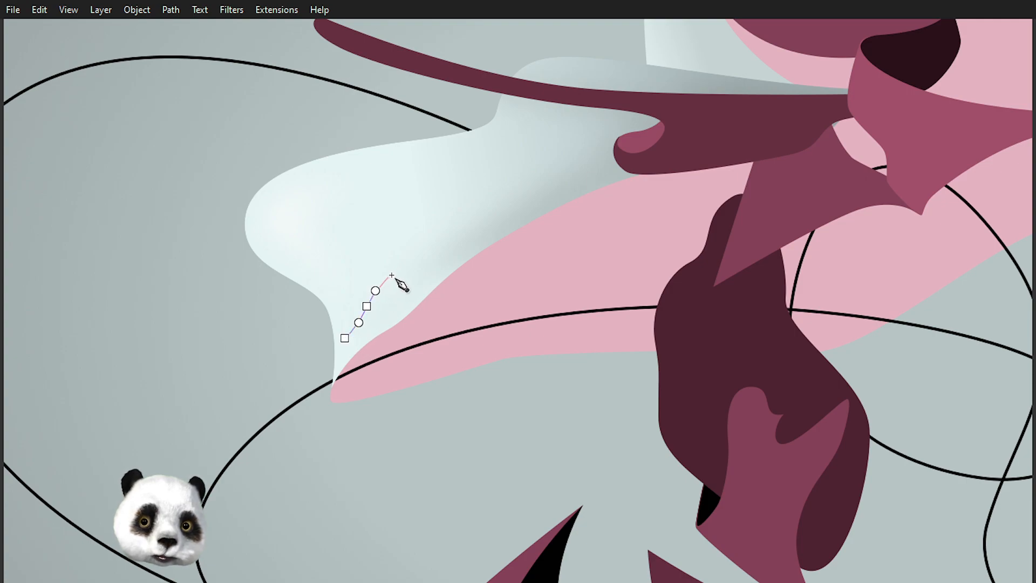
left_click_drag(411, 258, 376, 306)
left_click_drag(344, 338, 347, 352)
key("Escape")
- Draw a narrow curved highlight rising from the trailing shape's lower tip, with a near-white fill and blur
left_click(341, 345)
left_click_drag(360, 315, 340, 347)
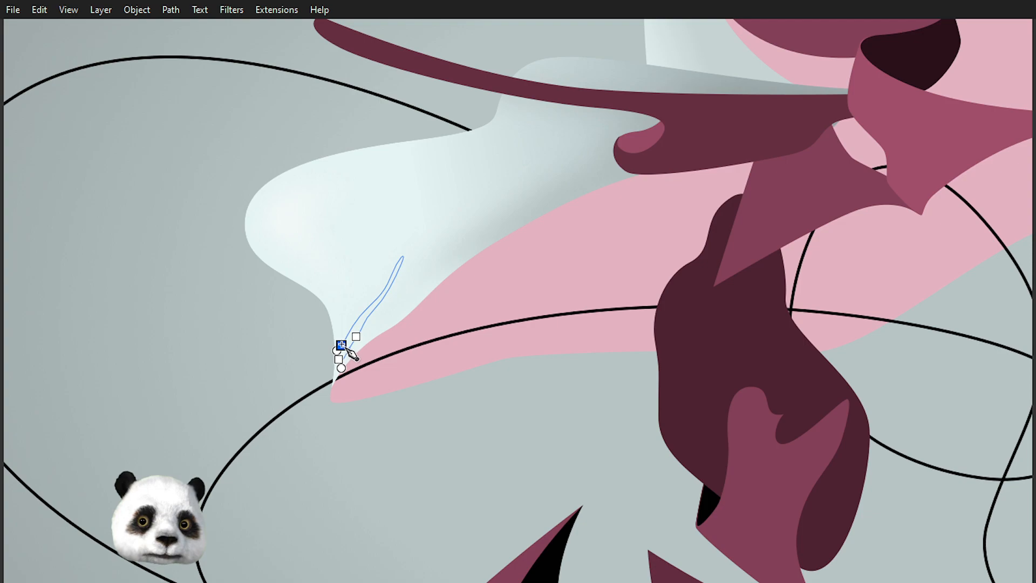
left_click(341, 345)
left_click_drag(454, 296, 521, 349)
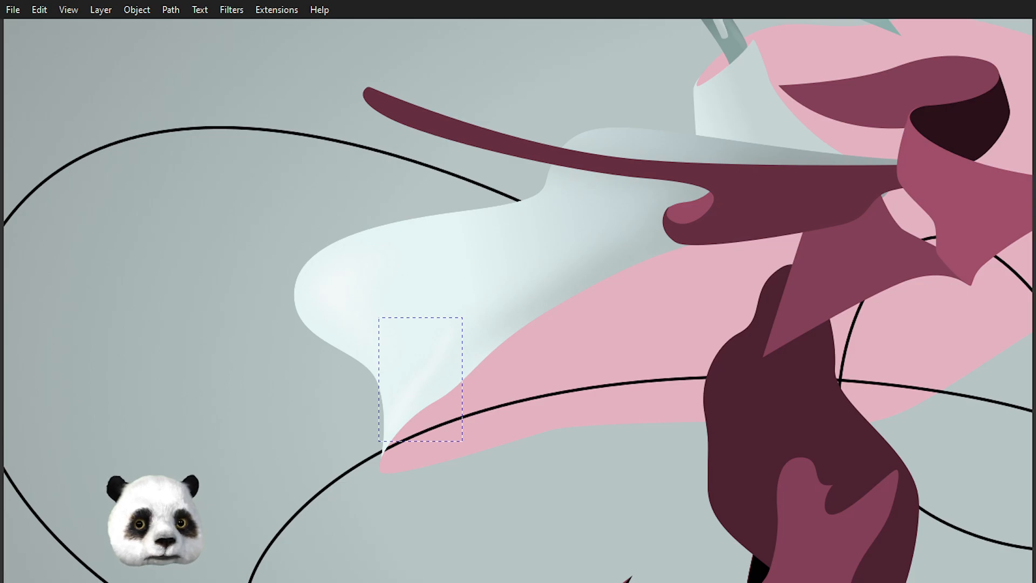
- Fade the tip highlight upward along its length with a linear gradient, and deselect it
scroll(590, 407, "down", 2)
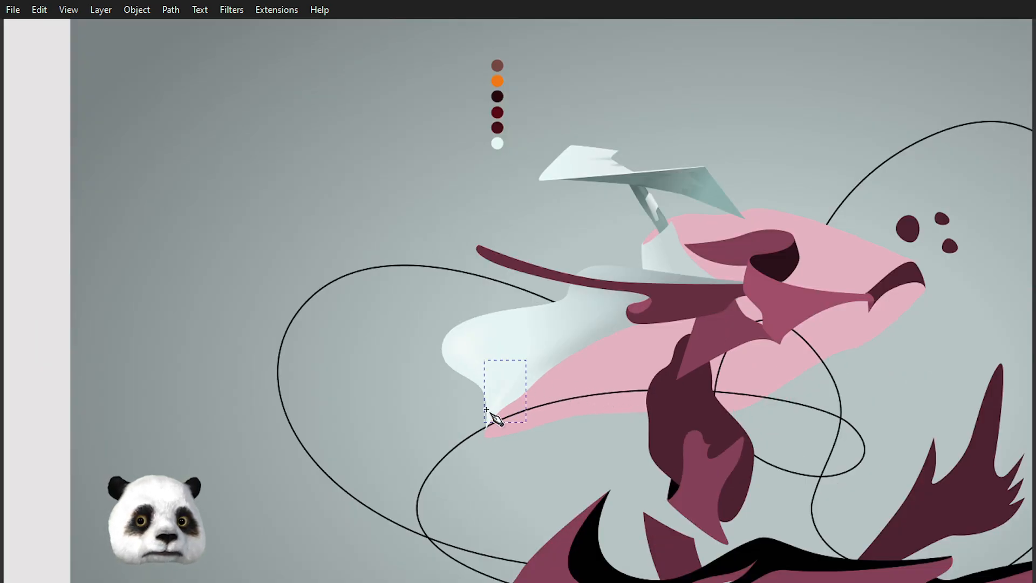
scroll(490, 409, "up", 1)
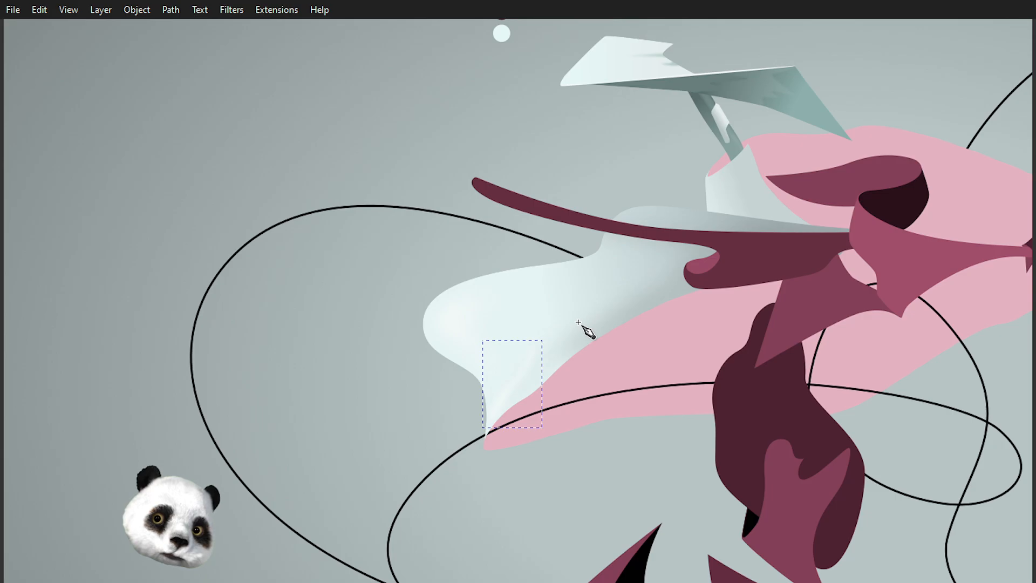
scroll(526, 440, "up", 1)
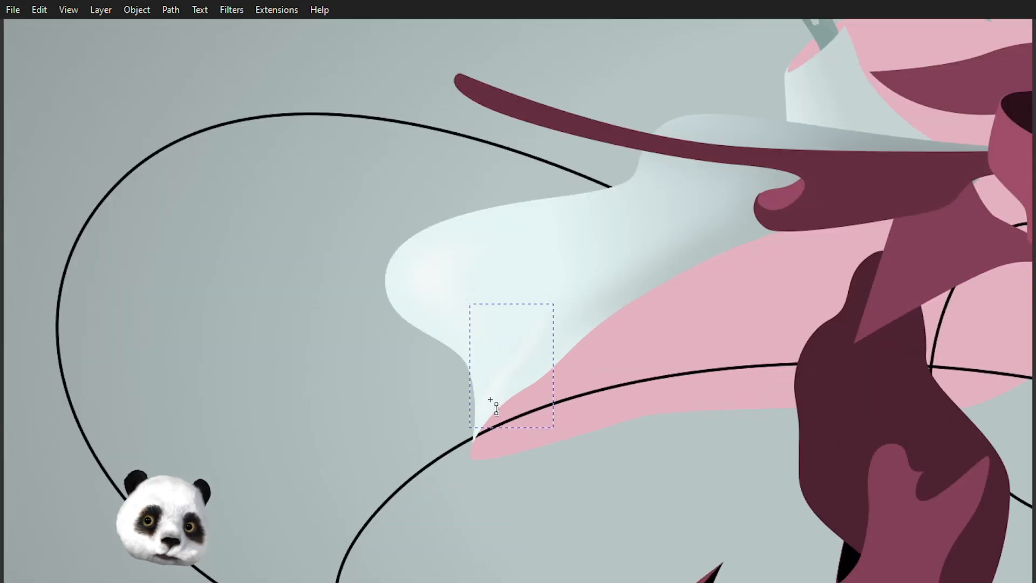
left_click_drag(490, 393, 557, 312)
key("s")
key("Escape")
scroll(287, 298, "down", 3)
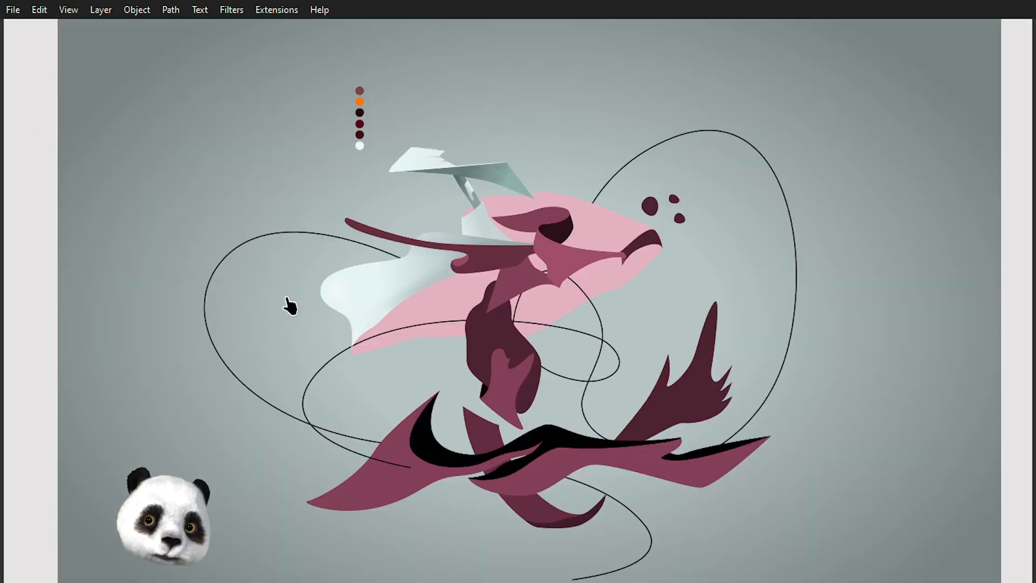
- Fine-tune the upper end of the tip highlight's gradient, slightly reduce its blur, and deselect it
scroll(303, 310, "up", 3)
key("g")
left_click(471, 319)
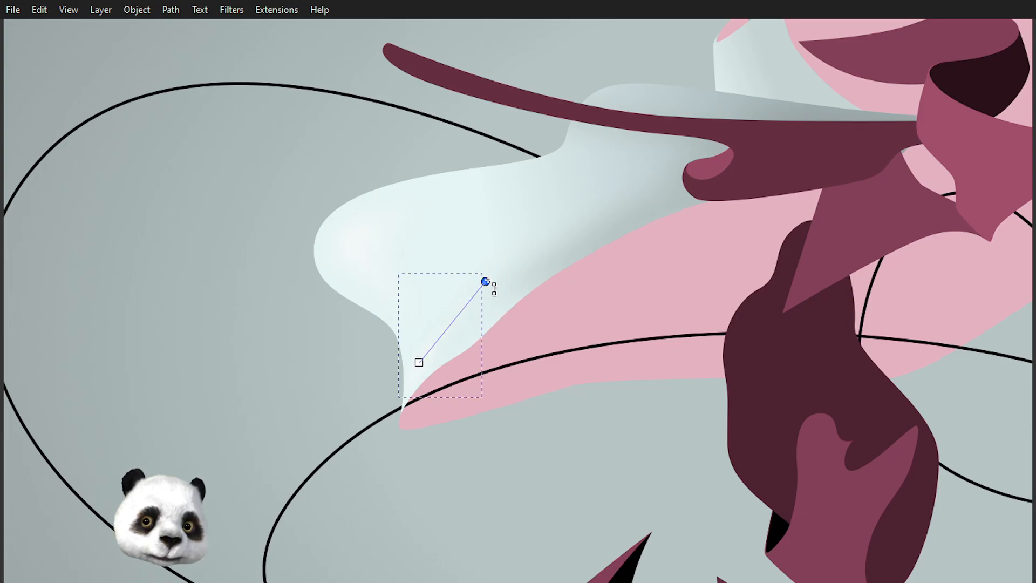
left_click_drag(480, 289, 474, 295)
key("Escape")
scroll(230, 319, "down", 5)
scroll(217, 329, "up", 3)
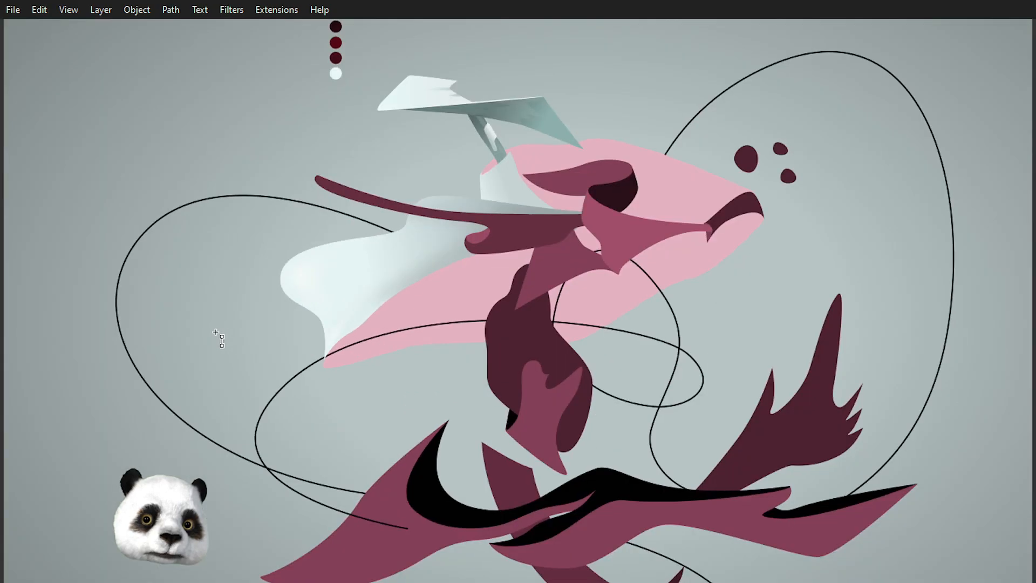
scroll(221, 333, "up", 3)
left_click(462, 317)
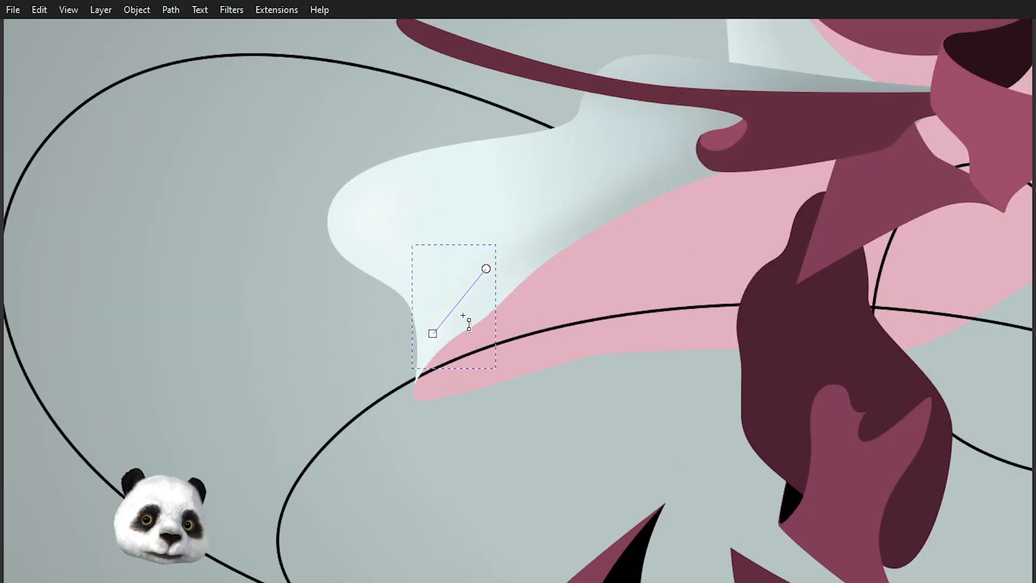
left_click_drag(485, 269, 495, 255)
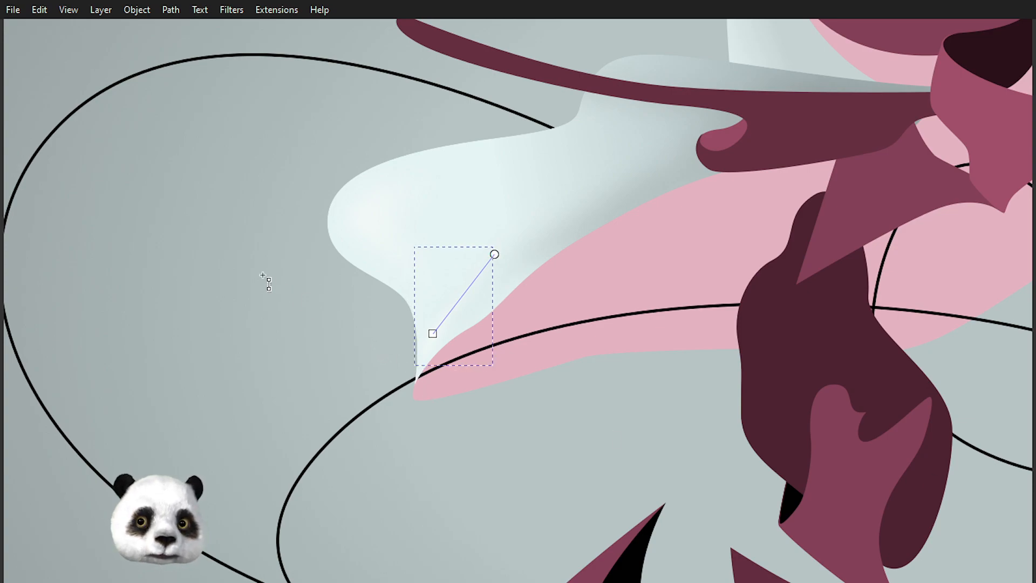
key("Escape")
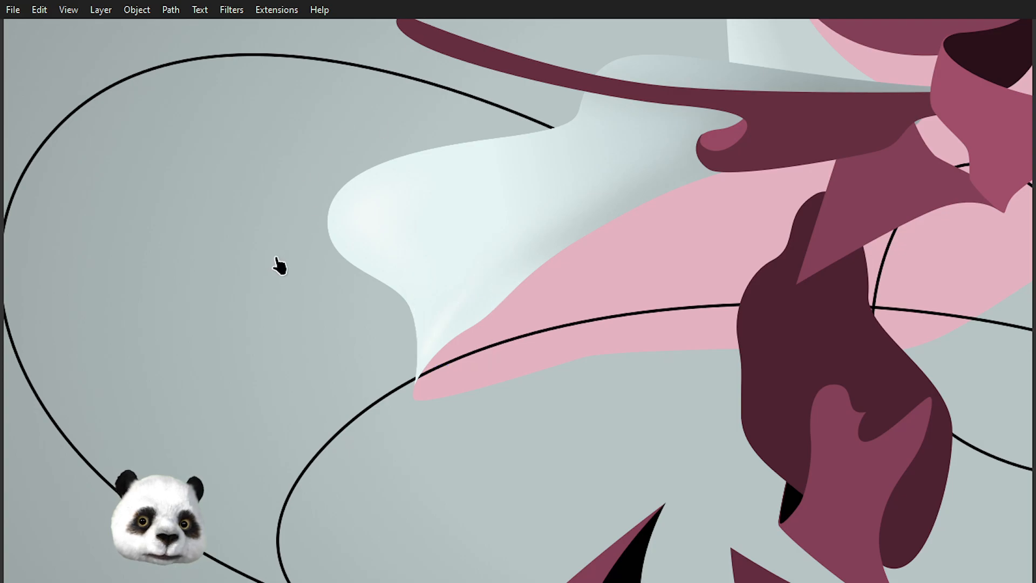
- Reshape the tip highlight by moving its nodes so it becomes wider and reaches down toward the tip
scroll(248, 358, "down", 4)
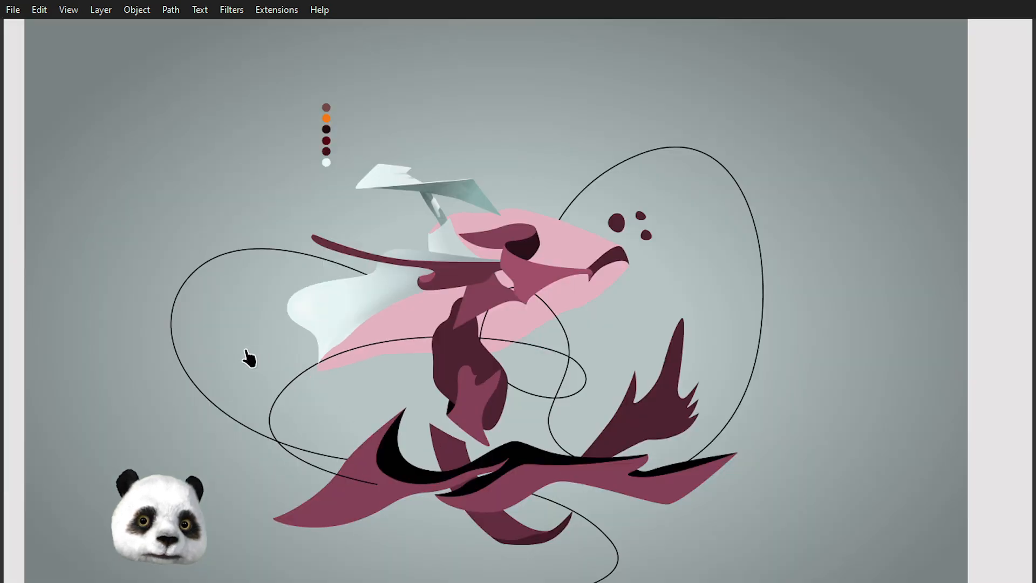
scroll(229, 358, "up", 5)
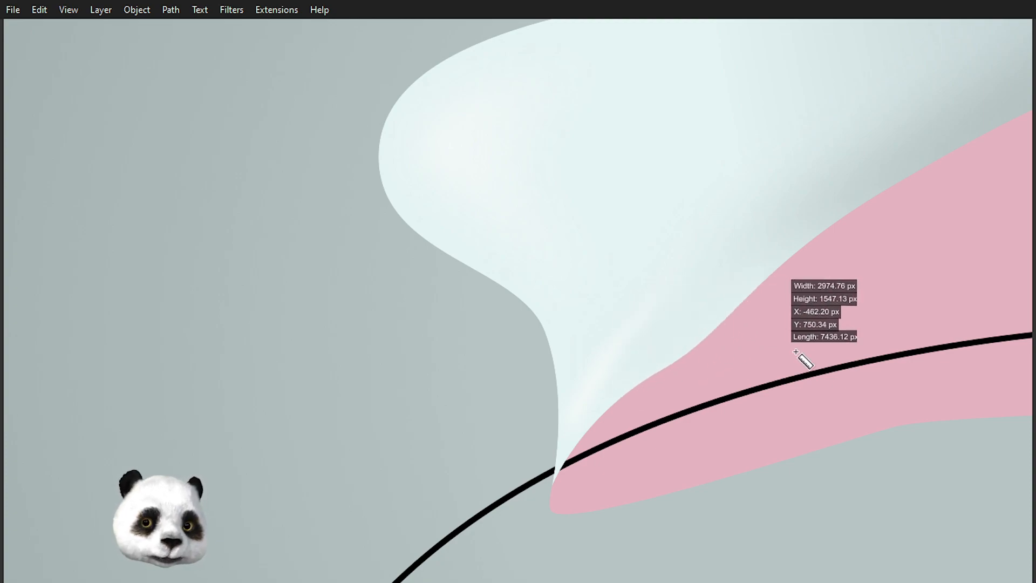
left_click(627, 354)
left_click_drag(637, 326, 653, 328)
left_click_drag(615, 367, 602, 400)
left_click_drag(630, 352, 672, 325)
left_click(285, 384)
left_click_drag(572, 401, 577, 389)
scroll(580, 390, "up", 4)
scroll(641, 375, "up", 5)
key("super")
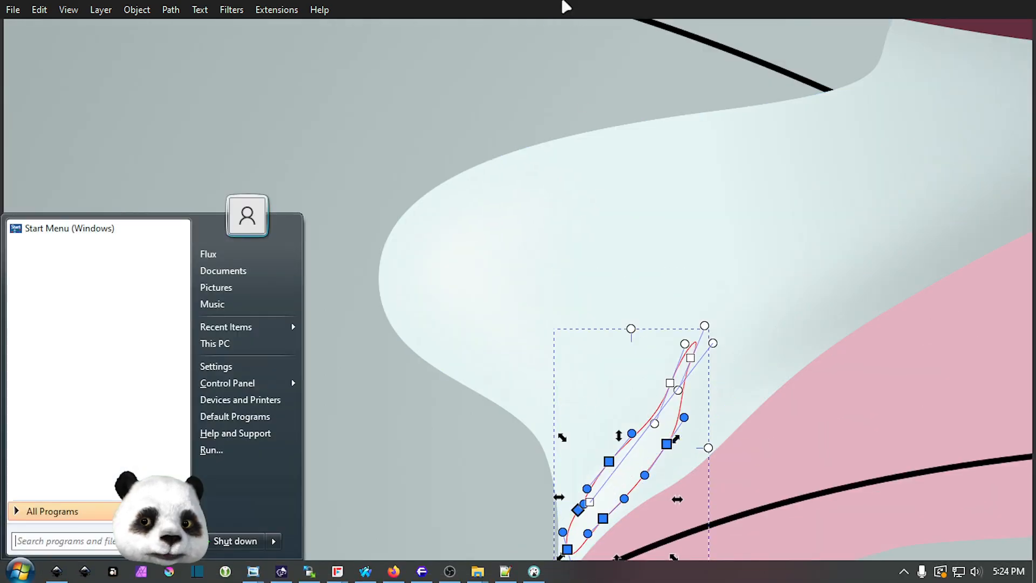
left_click(561, 5)
- Smooth the uneven node on the tip highlight's outer edge, undoing the accidental shift of all selected nodes
scroll(652, 505, "up", 4)
left_click_drag(438, 492, 700, 254)
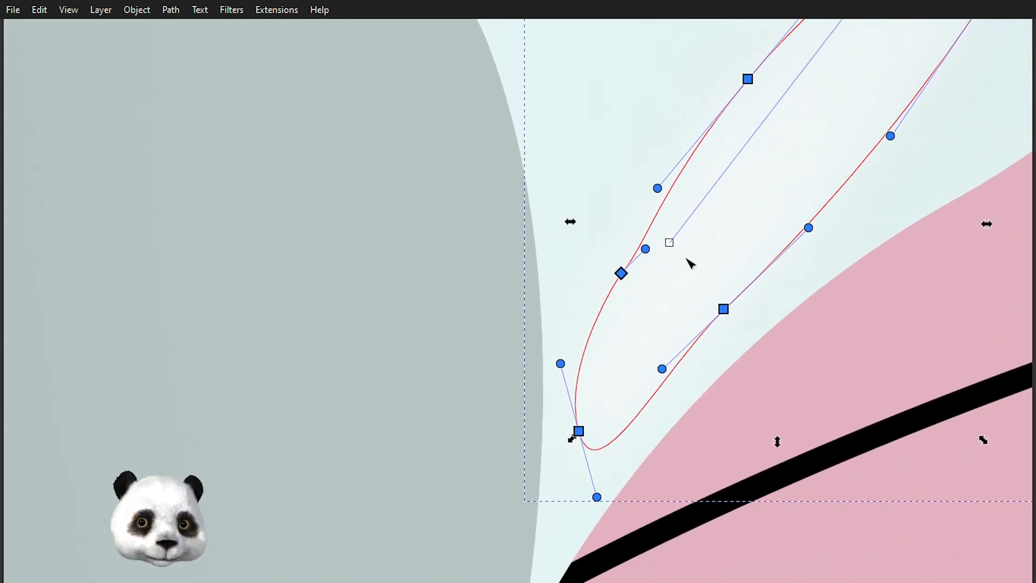
key("shift+c")
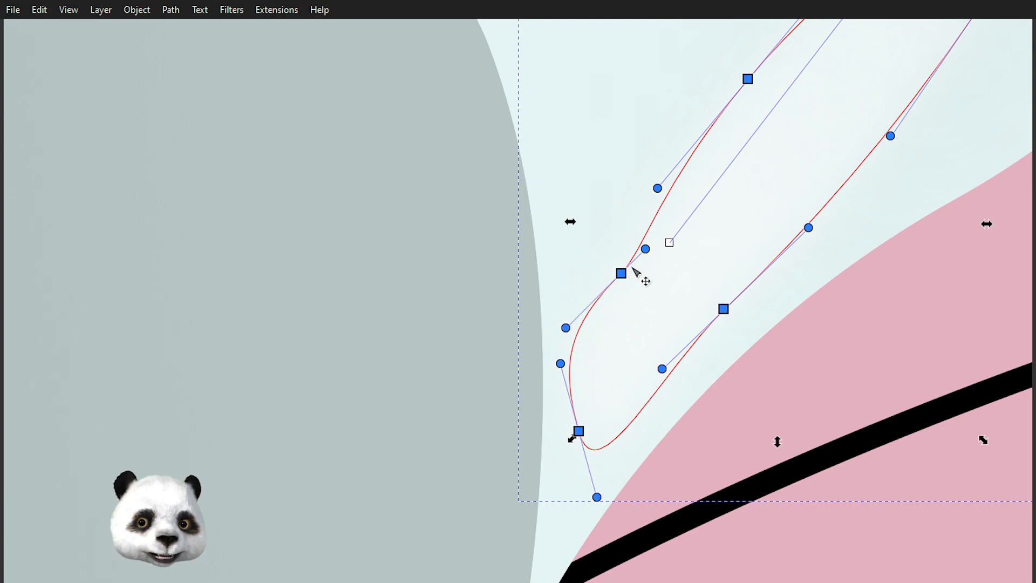
left_click_drag(565, 327, 606, 277)
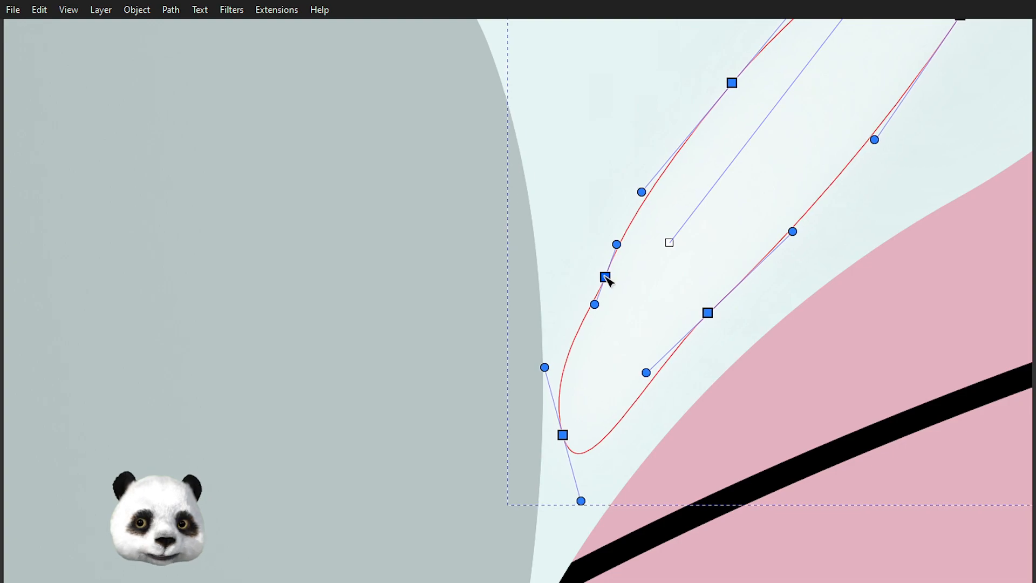
key("ctrl+z")
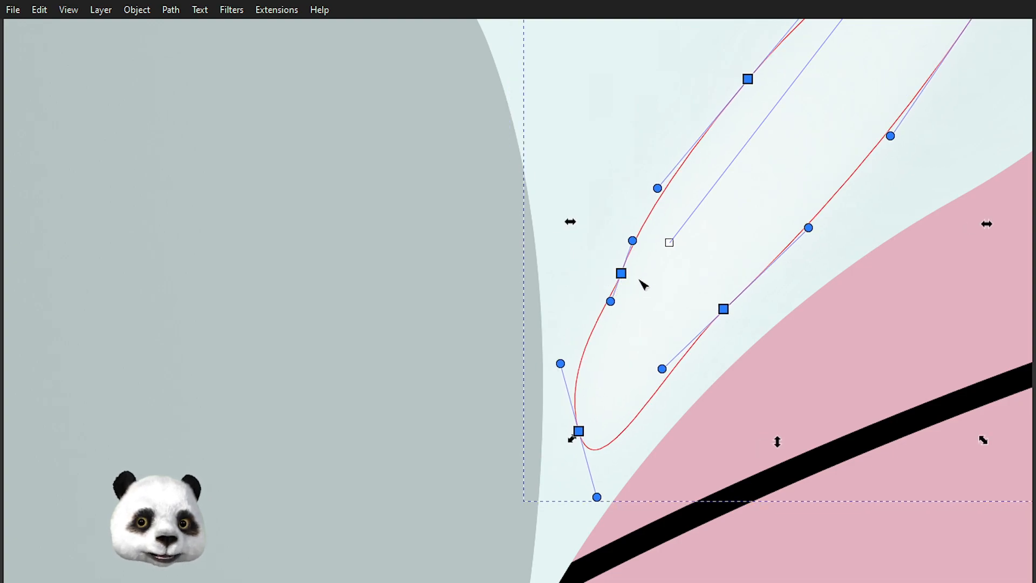
- Move the smoothed outer-edge node outward and down toward the trailing shape's tip, and deselect the highlight
left_click(621, 273)
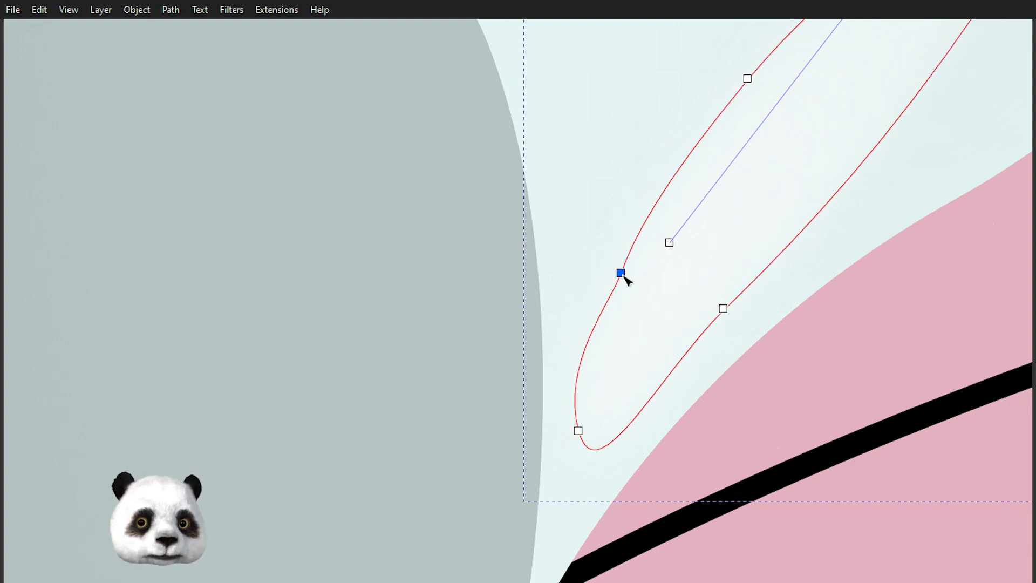
left_click(621, 273)
left_click_drag(620, 274, 594, 302)
key("Escape")
key("Escape")
scroll(291, 435, "down", 4)
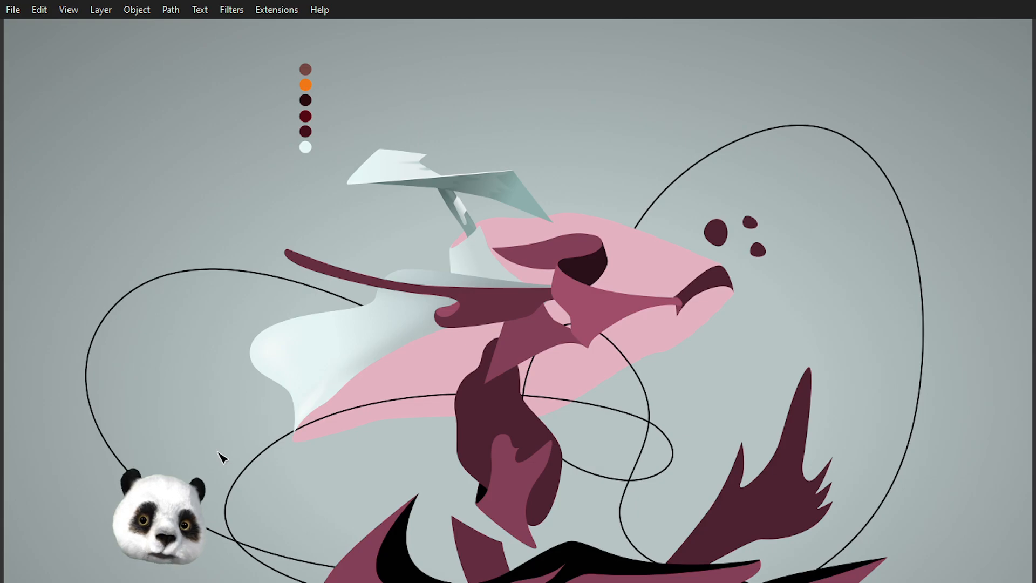
scroll(322, 404, "up", 4)
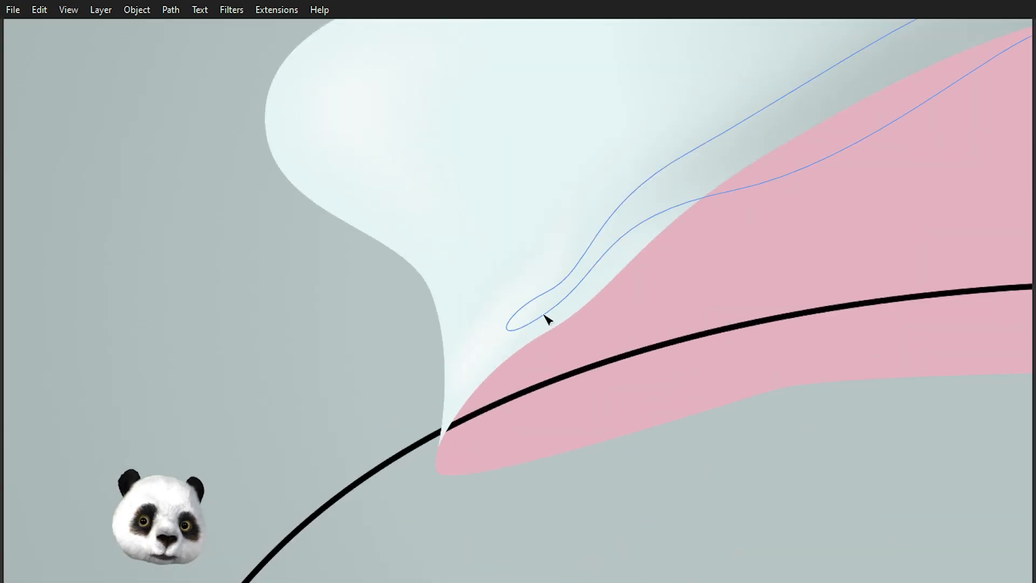
- Shift the upper end of the tip highlight's gradient slightly down toward the tip, and deselect the highlight
left_click(555, 279)
left_click_drag(599, 184, 580, 201)
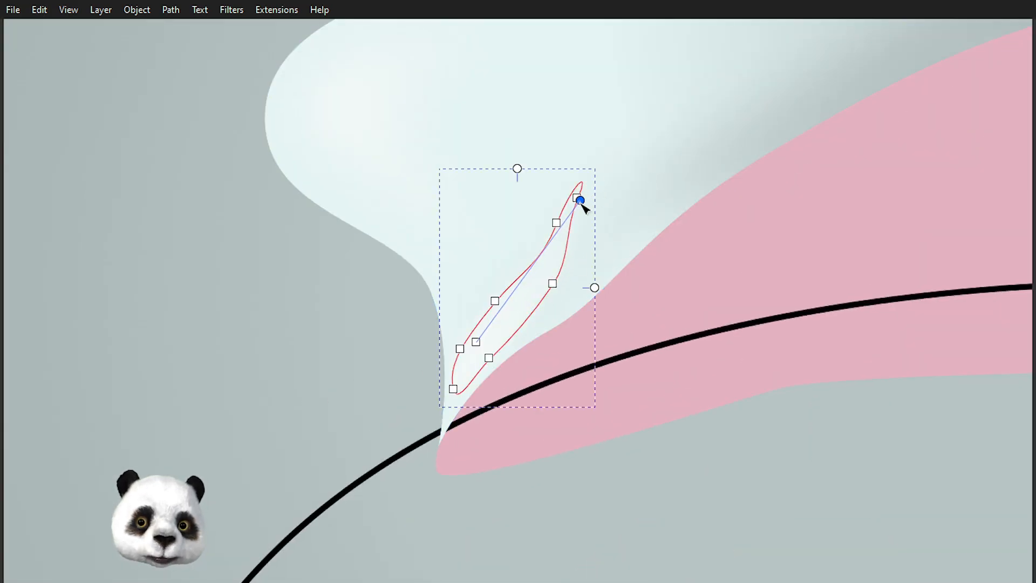
key("Escape")
scroll(178, 453, "down", 6)
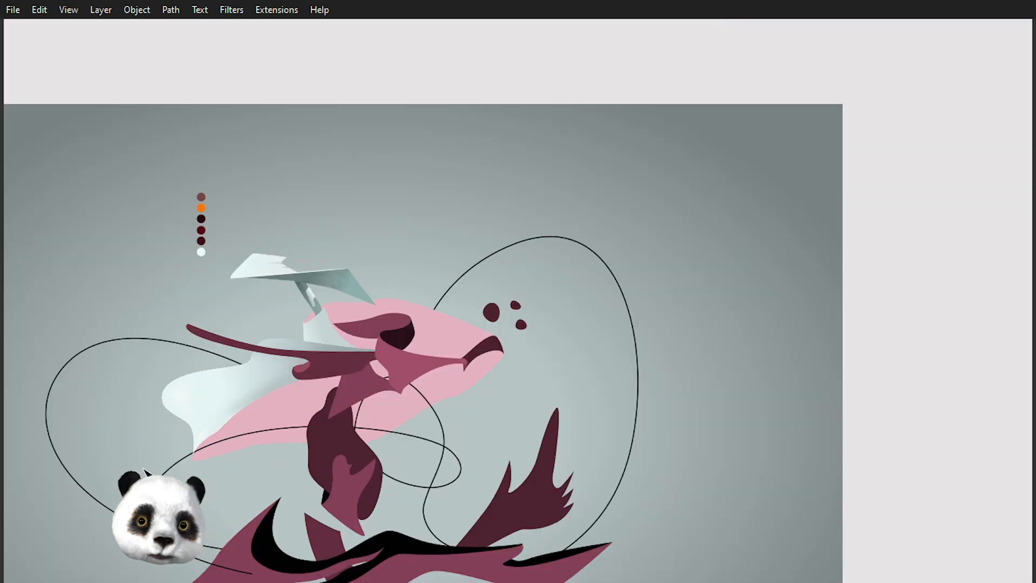
- Try raising the pale collar shape below the horn's stem one level in the stacking order, and lower it back
scroll(431, 377, "up", 1)
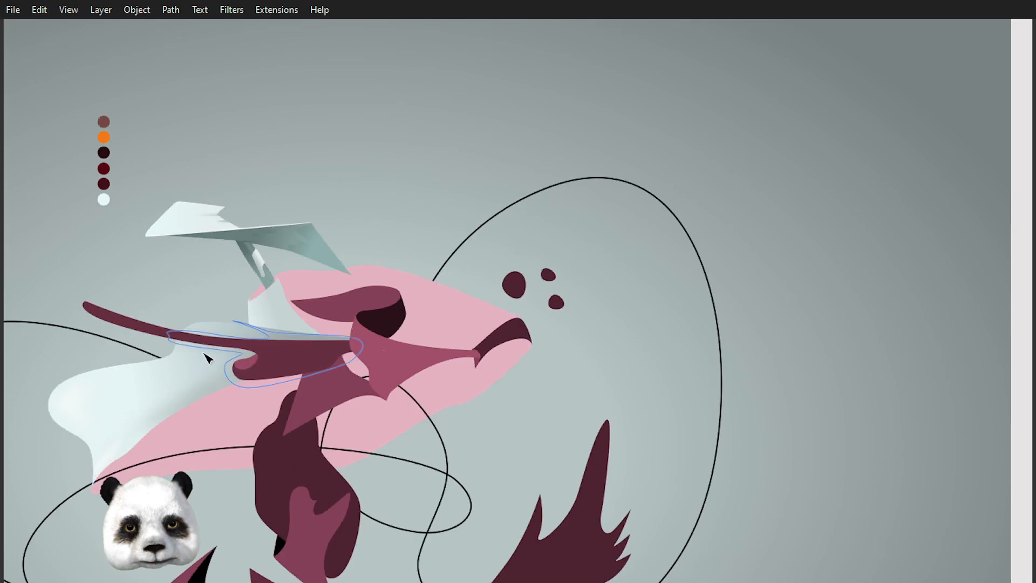
left_click(259, 316)
left_click_drag(282, 359, 618, 352)
scroll(616, 351, "up", 2)
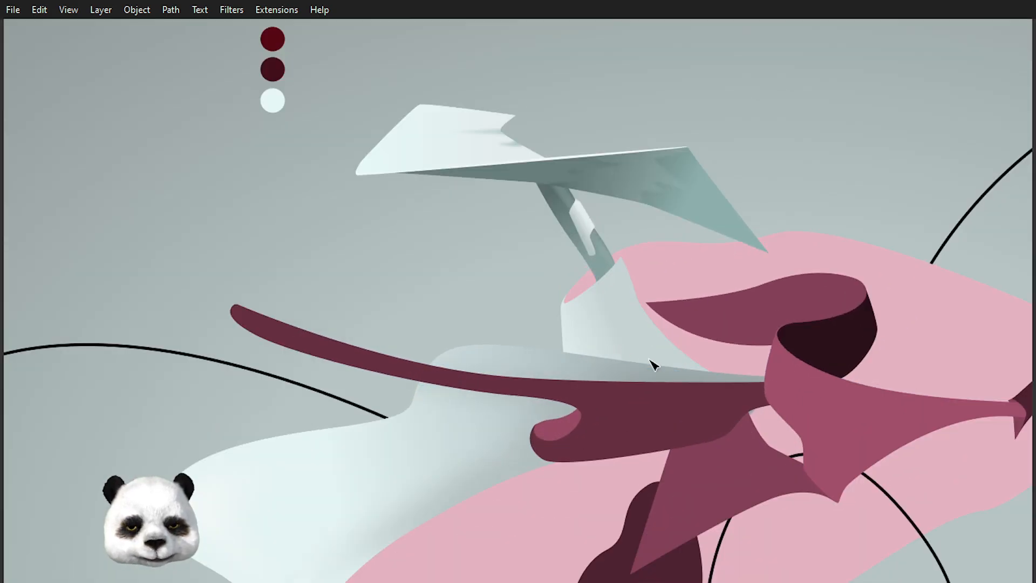
scroll(626, 353, "down", 2)
scroll(637, 354, "up", 2)
scroll(638, 353, "up", 2)
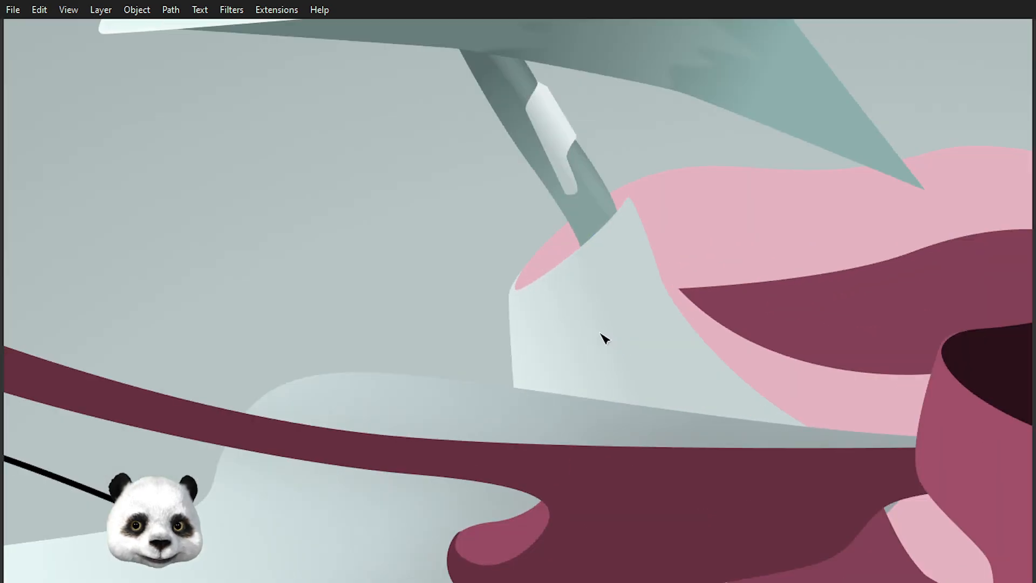
left_click(602, 337)
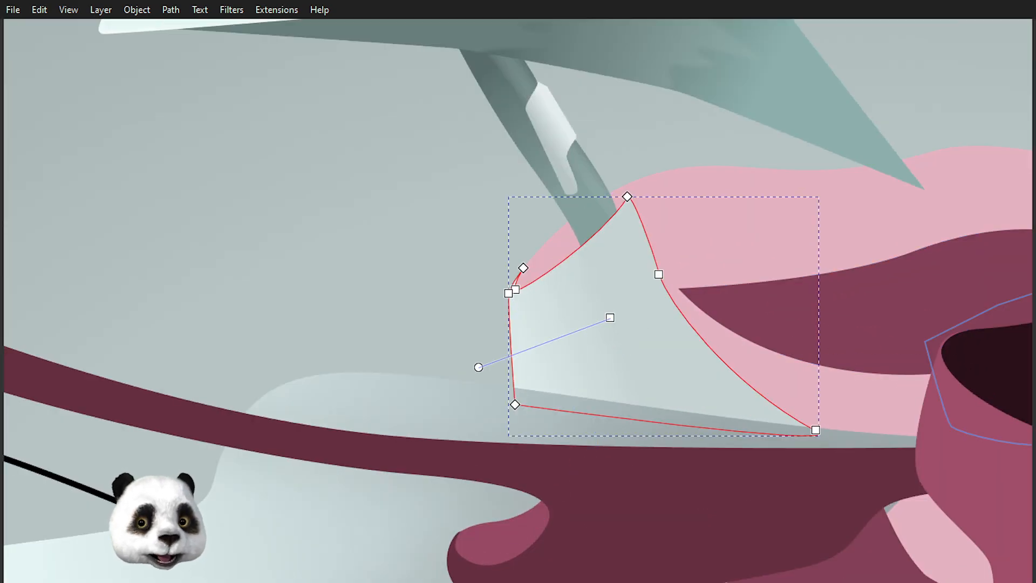
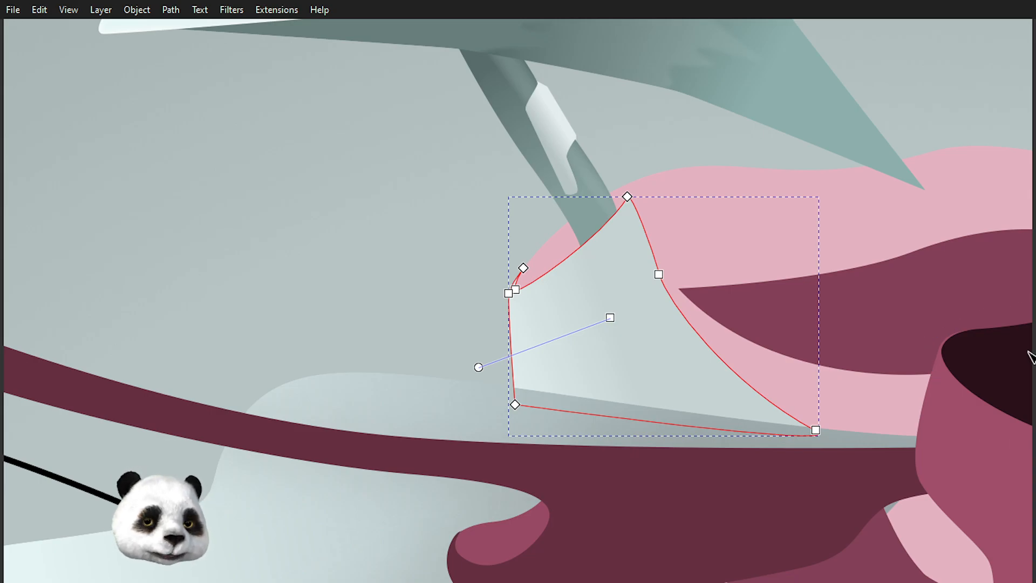
key("Page_Up")
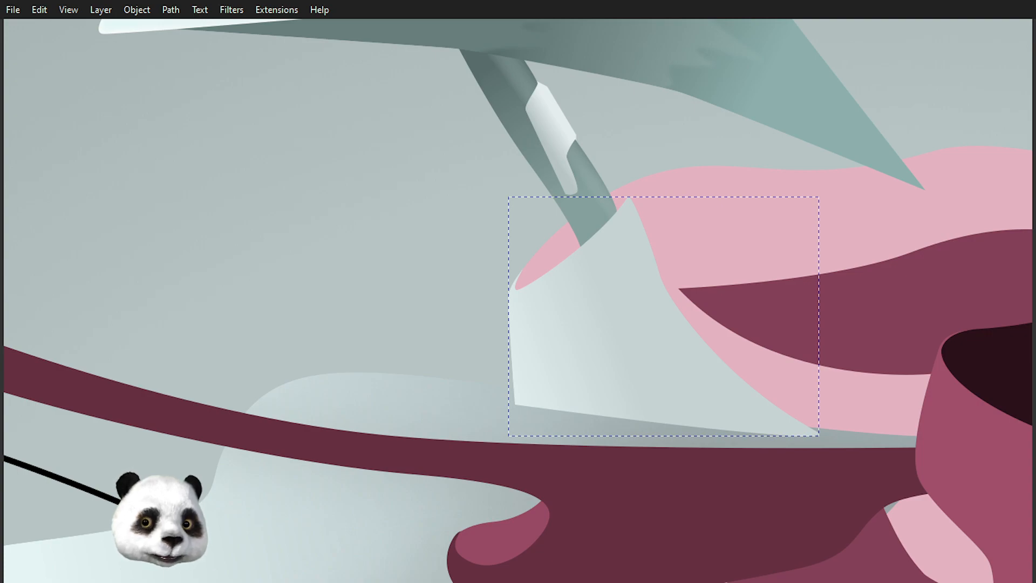
key("Page_Down")
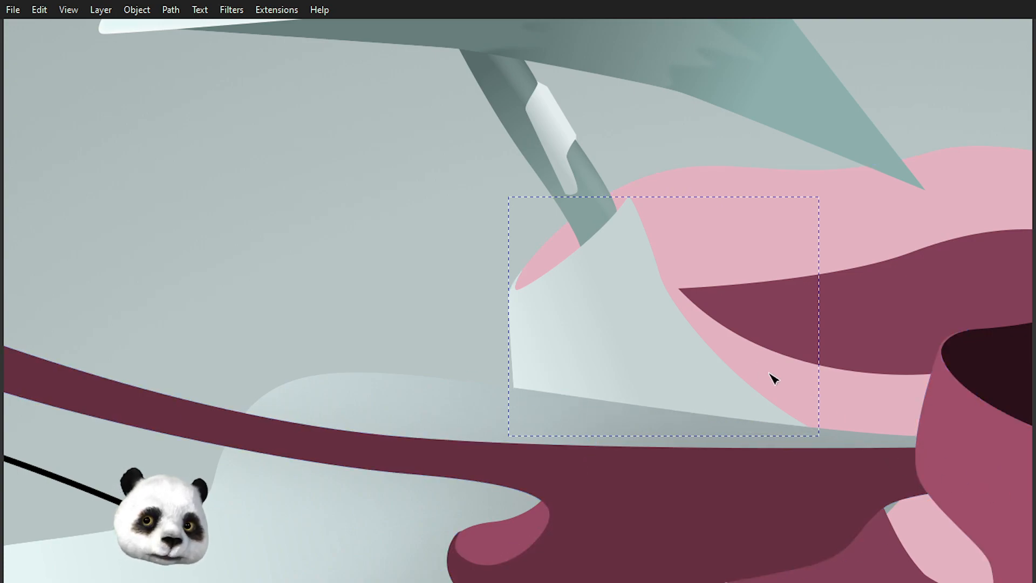
- Set a clip on the pale collar shape below the horn's stem, and deselect it
key("n")
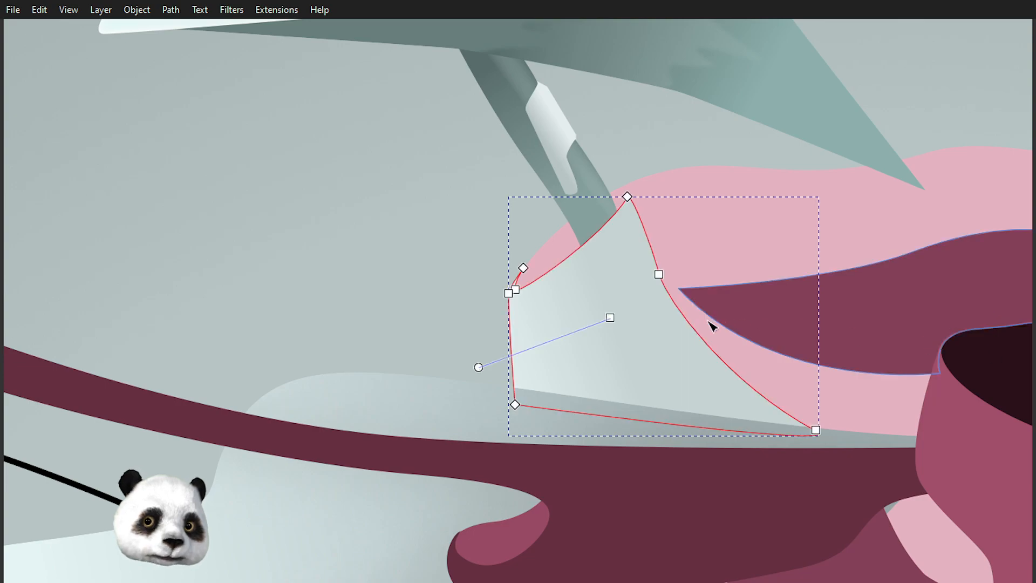
right_click(596, 285)
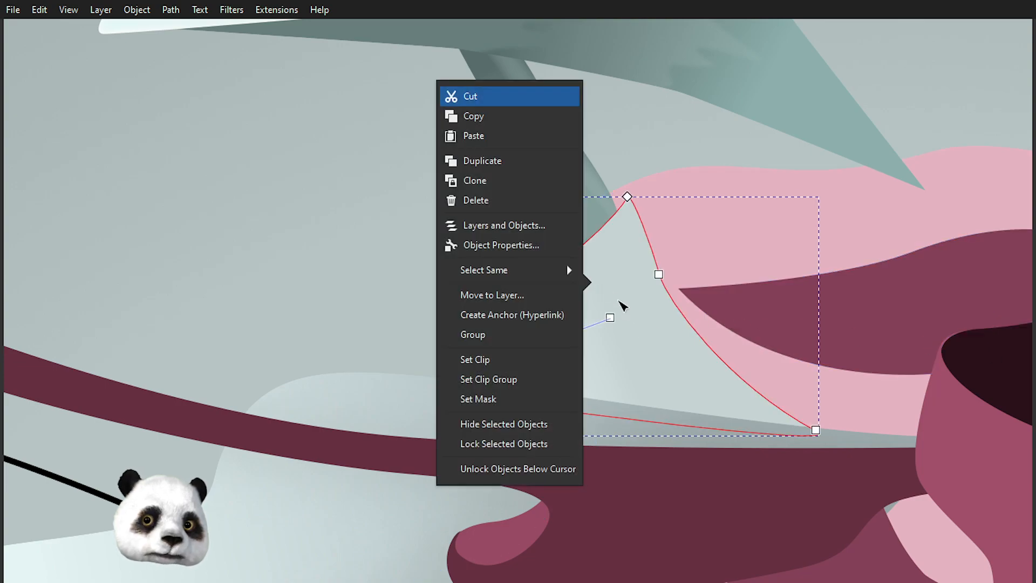
left_click(496, 361)
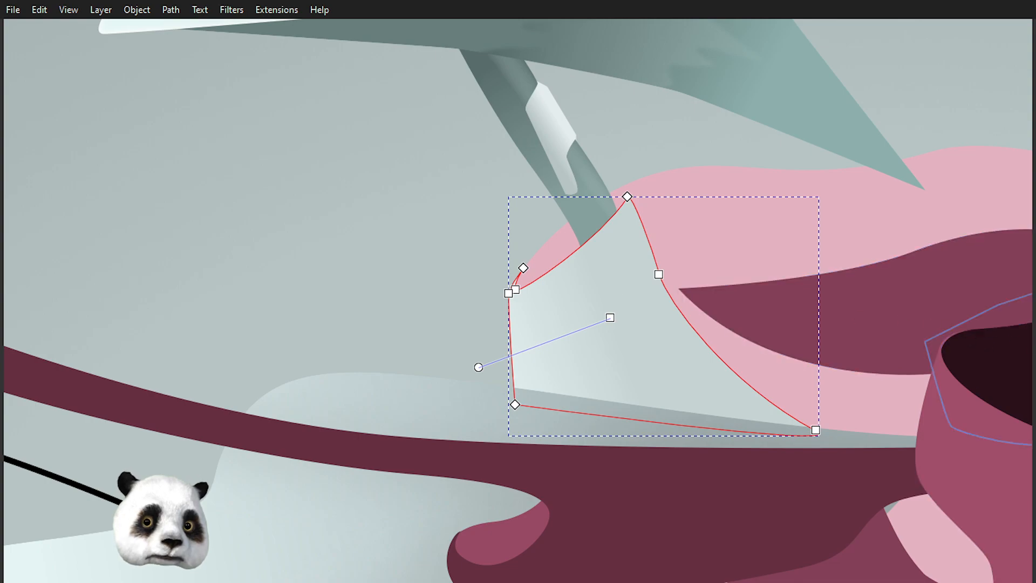
key("b")
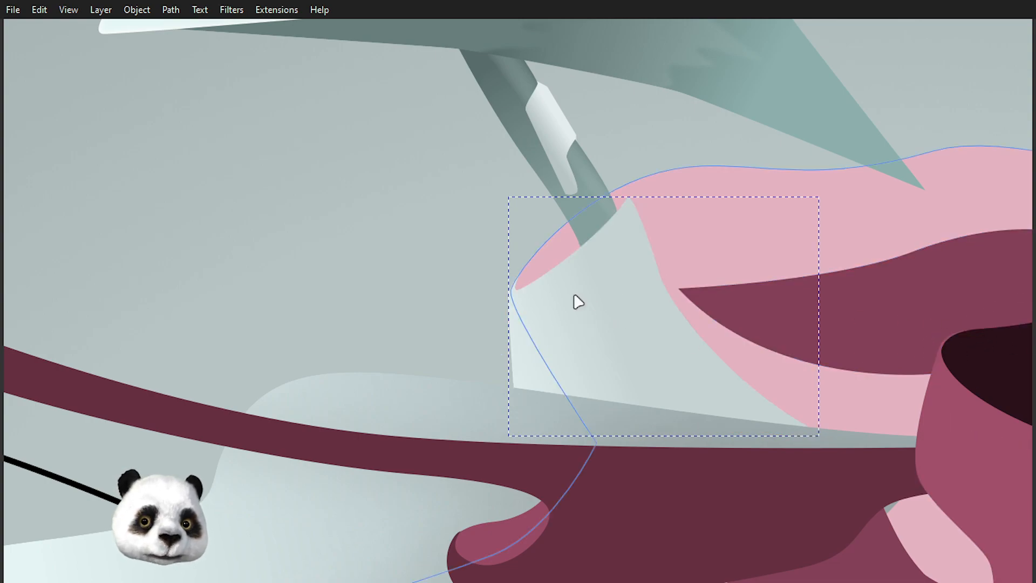
right_click(579, 298)
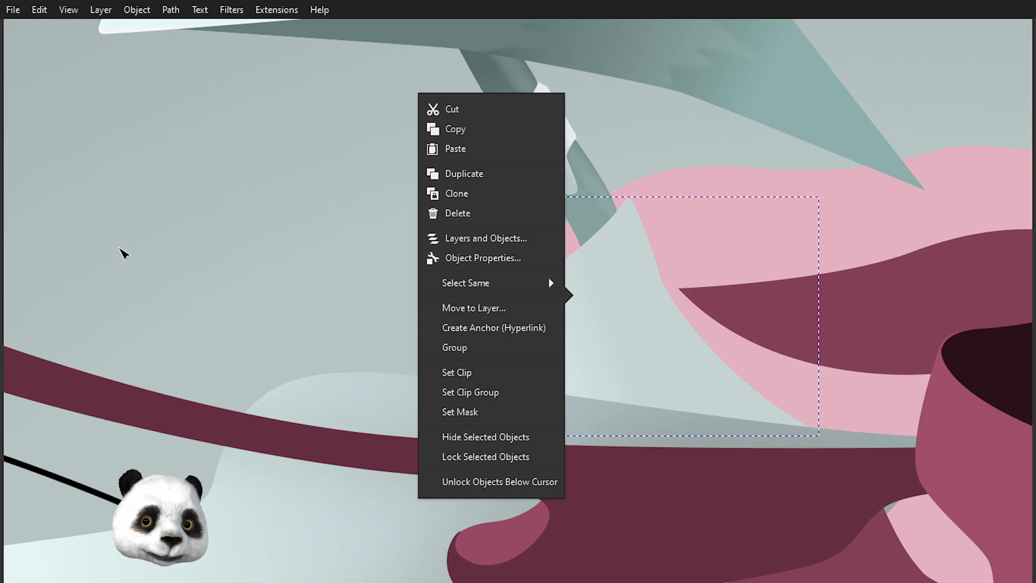
left_click(488, 372)
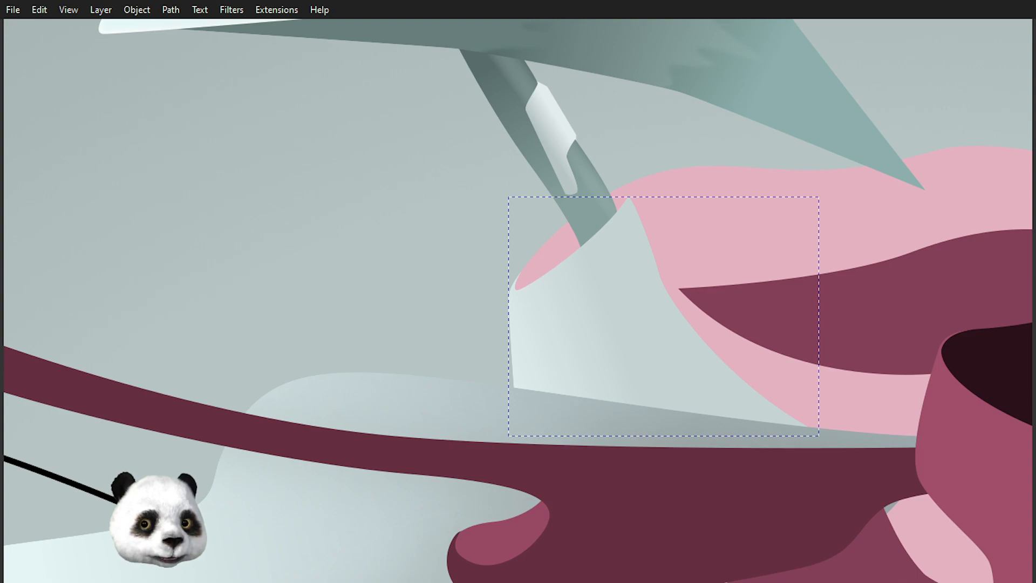
key("Escape")
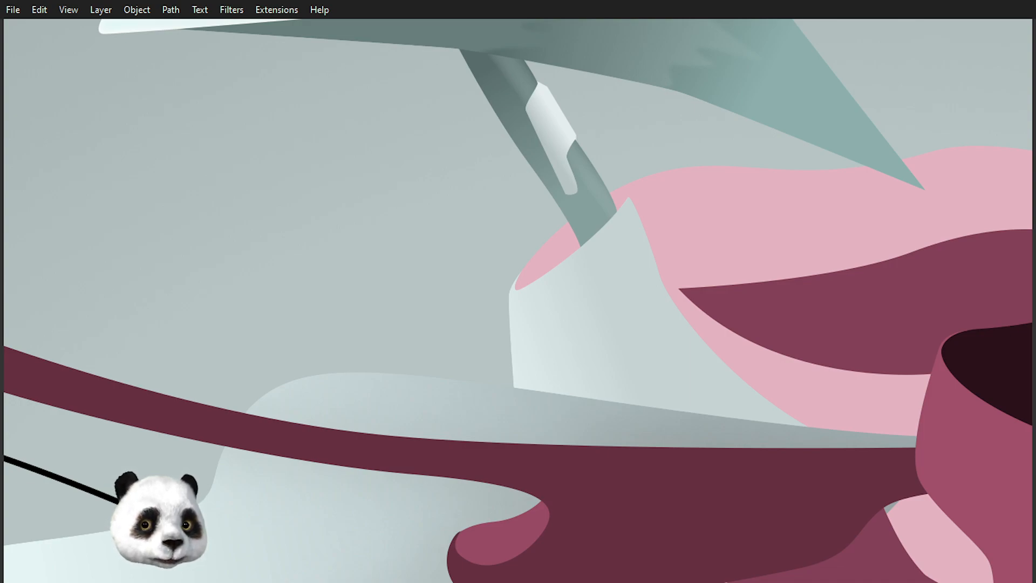
- Draw a narrow, blurred, near-white highlight inside the pale collar shape along its short outer edge
left_click(626, 324)
key("n")
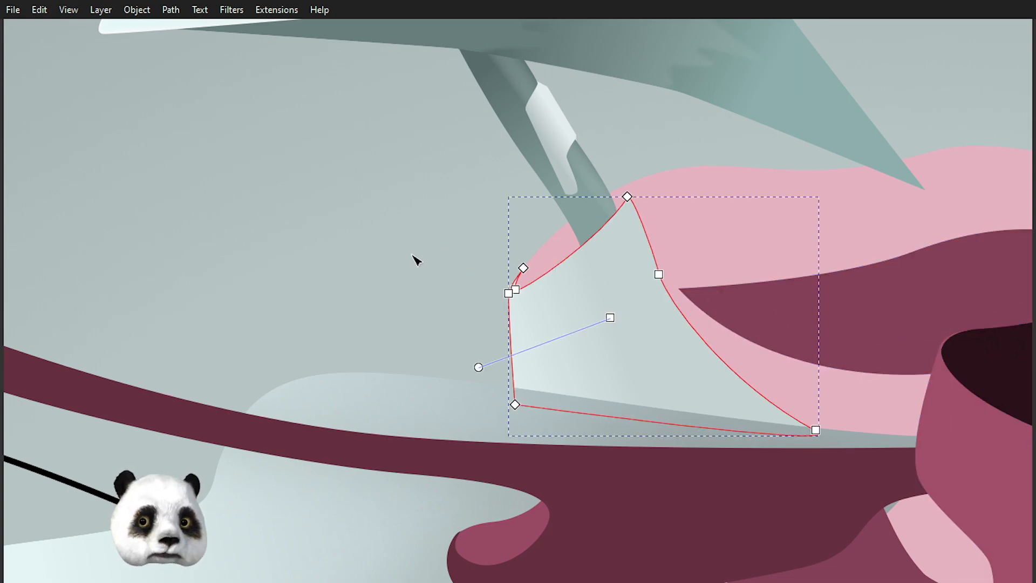
key("b")
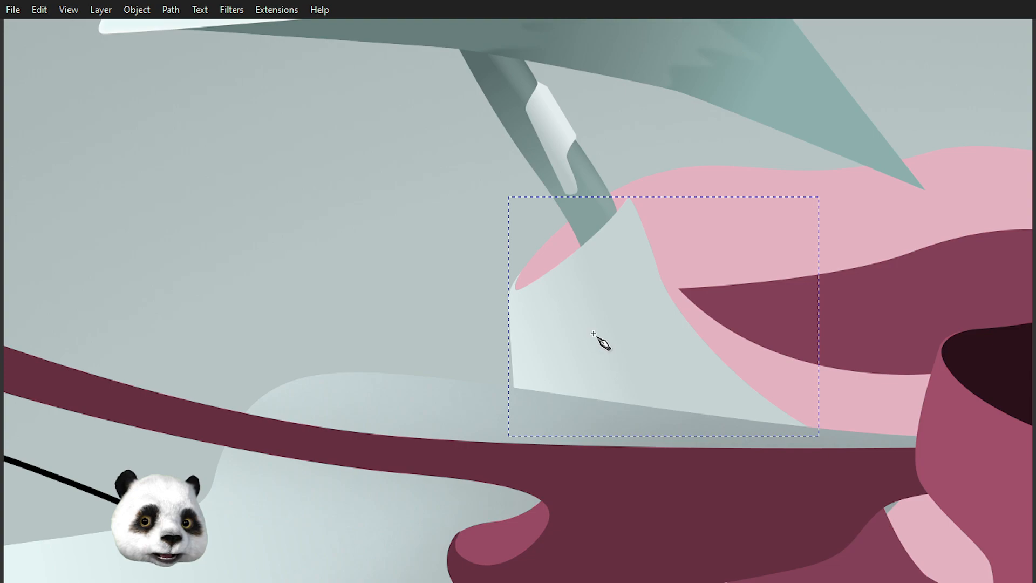
left_click(522, 303)
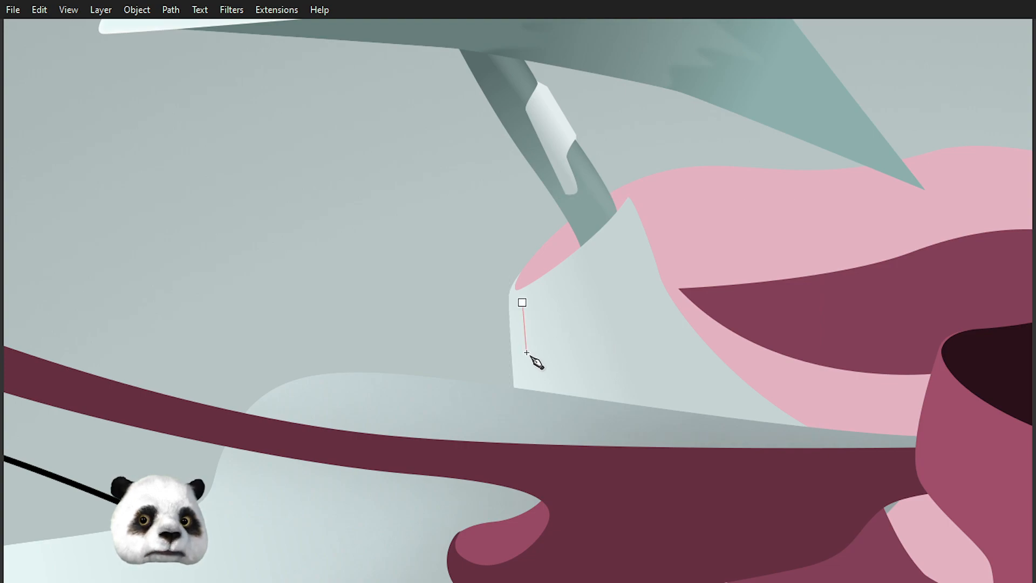
left_click_drag(523, 374, 528, 385)
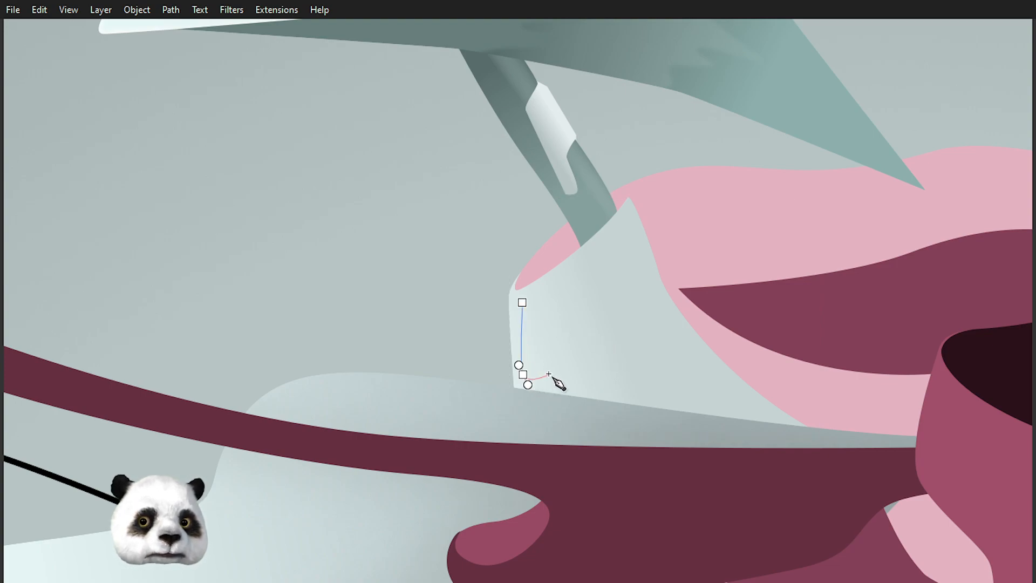
left_click_drag(537, 331, 514, 352)
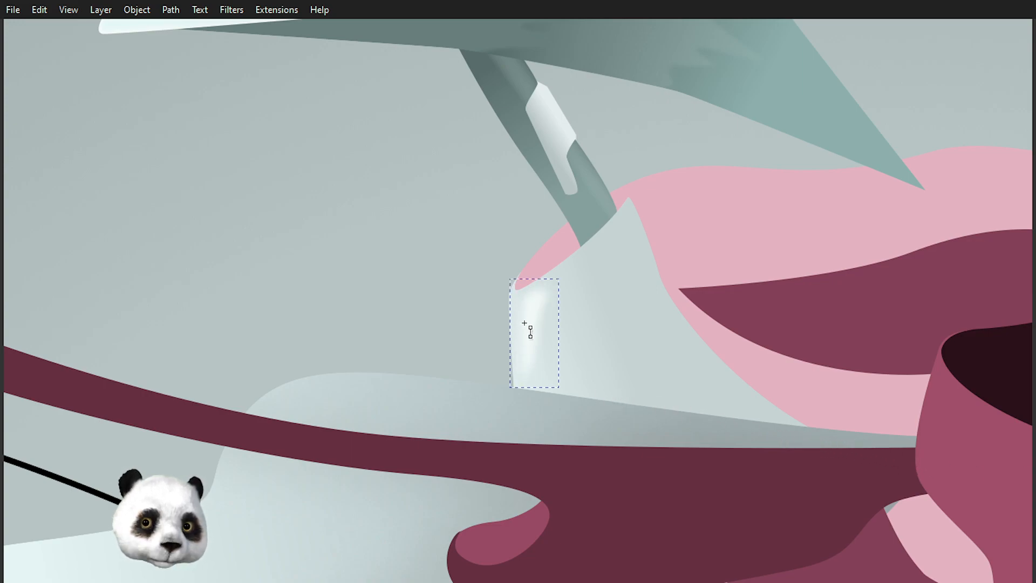
- Fade the collar highlight with a short gradient running toward the collar's outer edge, and deselect it
mouse_move(524, 323)
left_mouse_down()
mouse_move(555, 322)
mouse_move(511, 321)
left_mouse_up()
key("s")
key("Escape")
key("5")
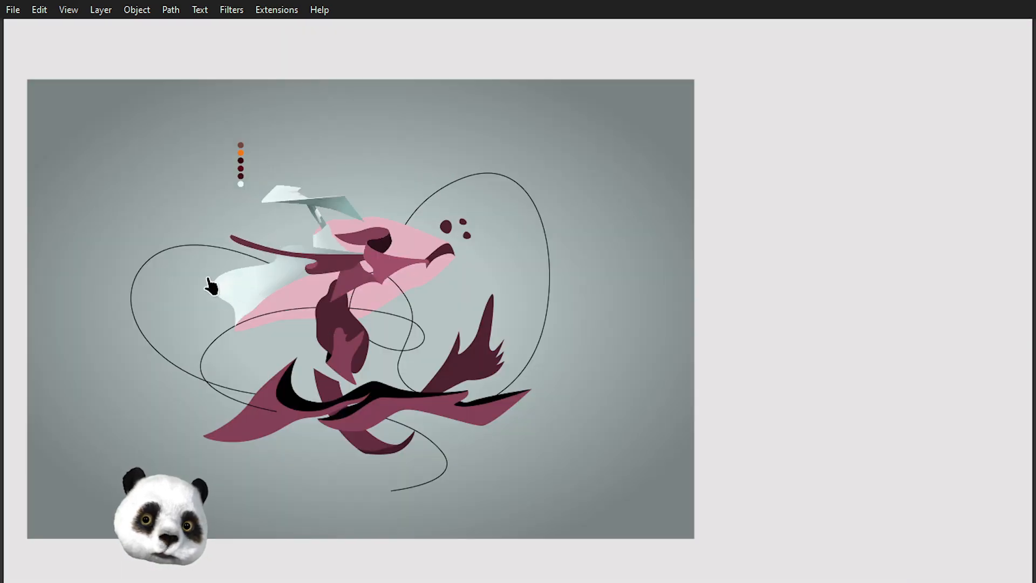
- Examine the softness and position of the collar highlight up close and against the whole illustration
scroll(210, 286, "up", 5)
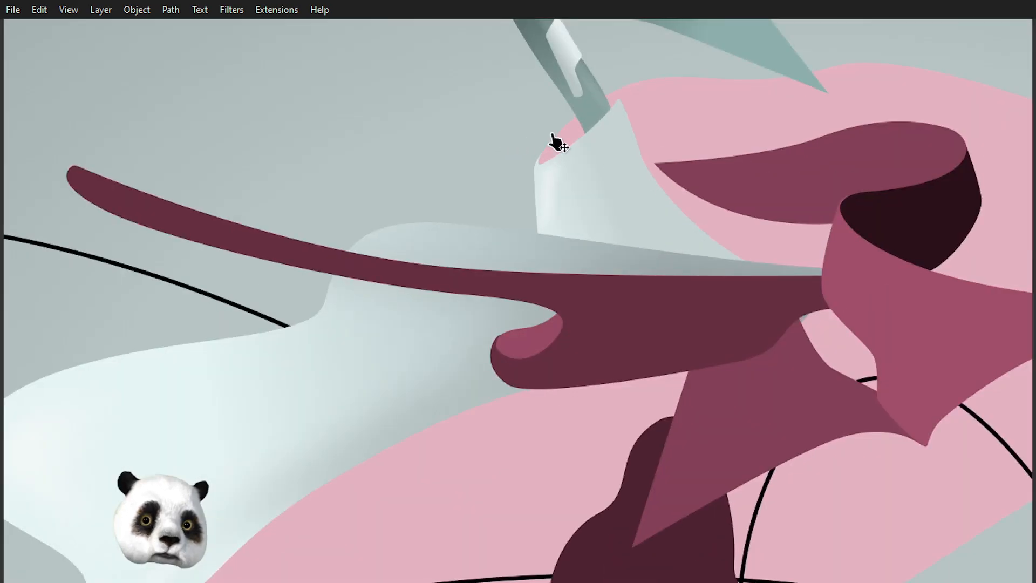
left_click(562, 202)
key("period")
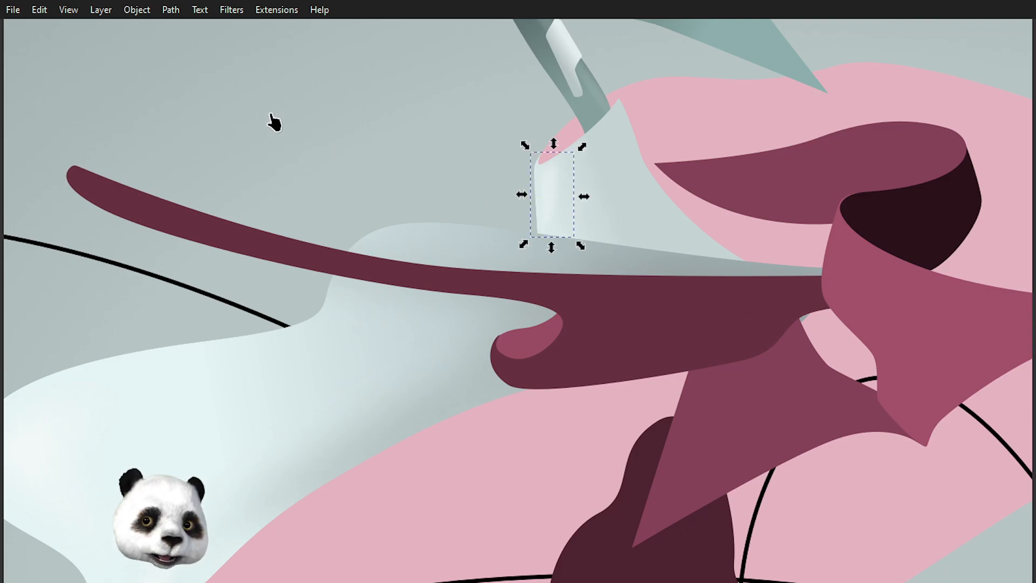
key("Escape")
key("5")
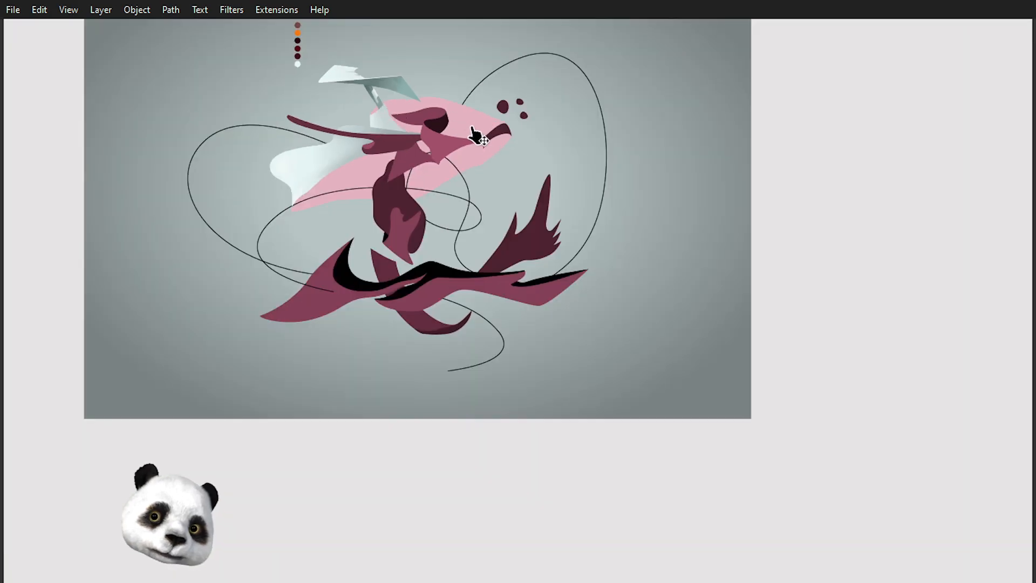
scroll(352, 104, "up", 5)
left_click(455, 226)
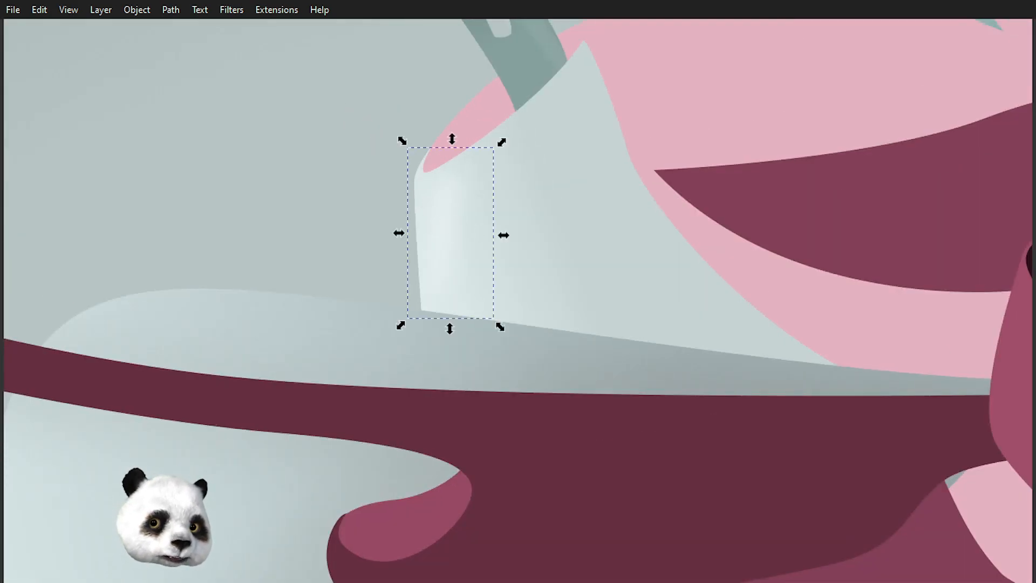
key("Escape")
key("5")
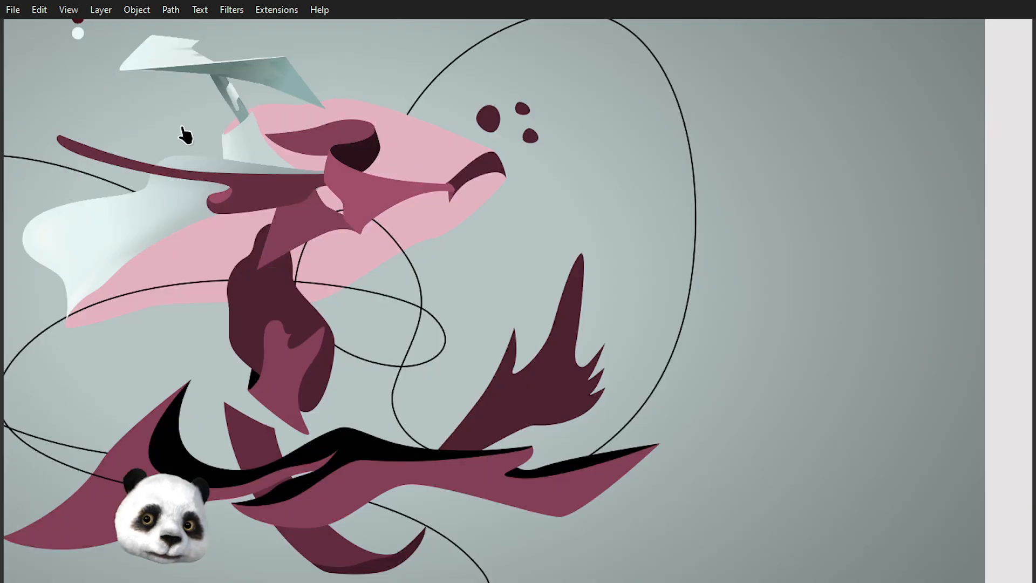
left_click_drag(382, 202, 656, 221)
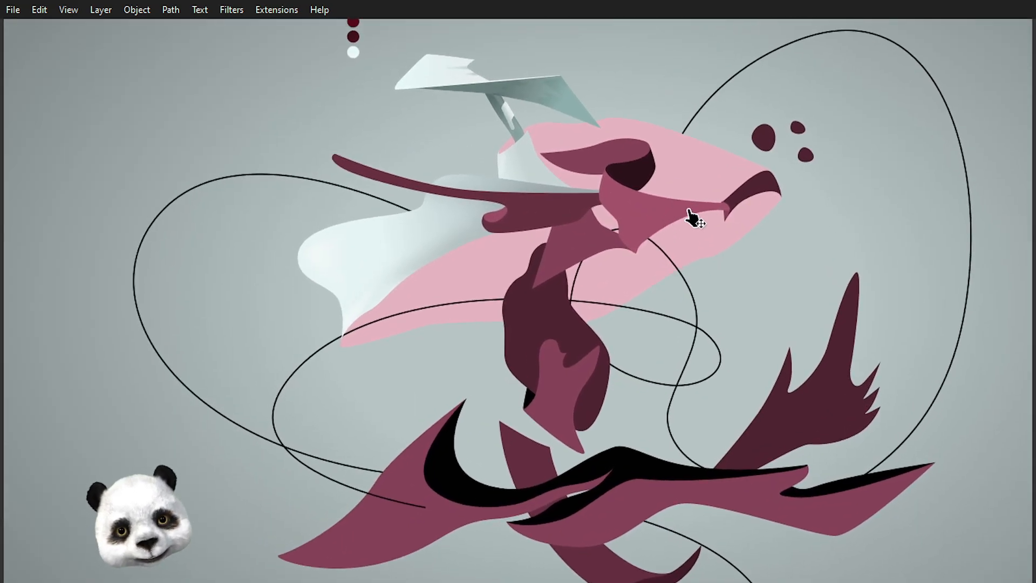
scroll(682, 203, "down", 2)
scroll(615, 185, "up", 5)
scroll(610, 188, "up", 2)
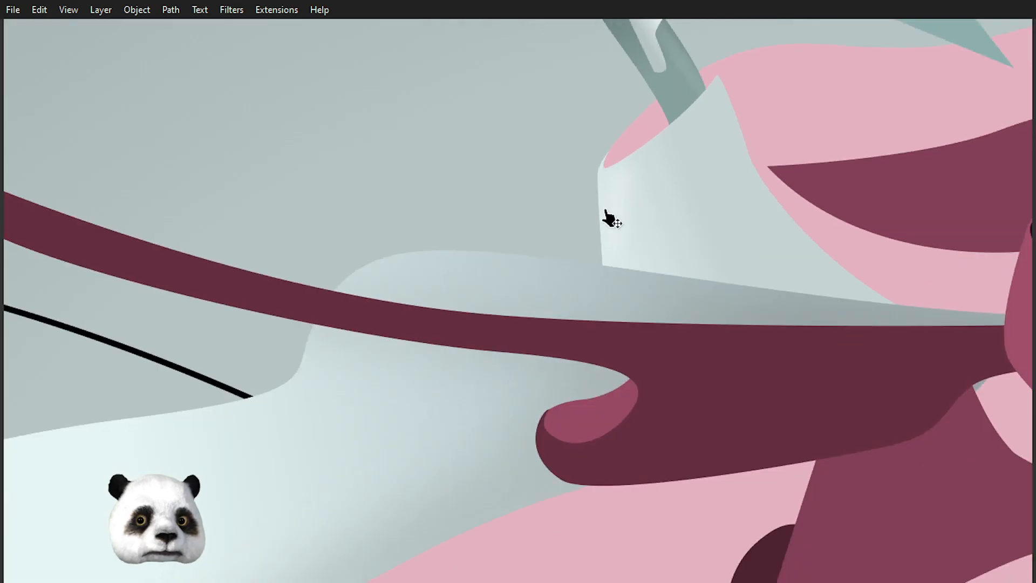
left_click(629, 206)
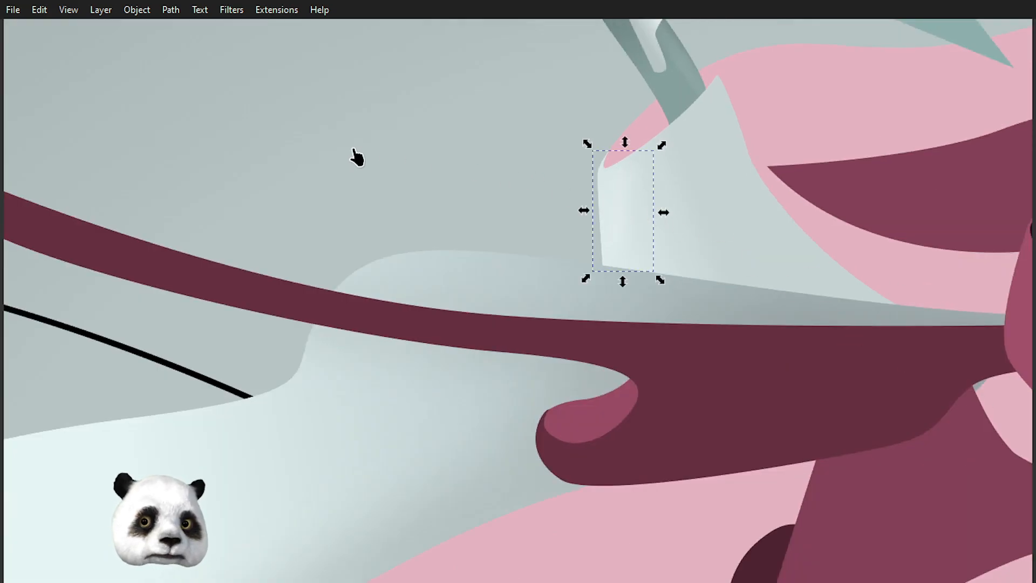
scroll(356, 157, "down", 5)
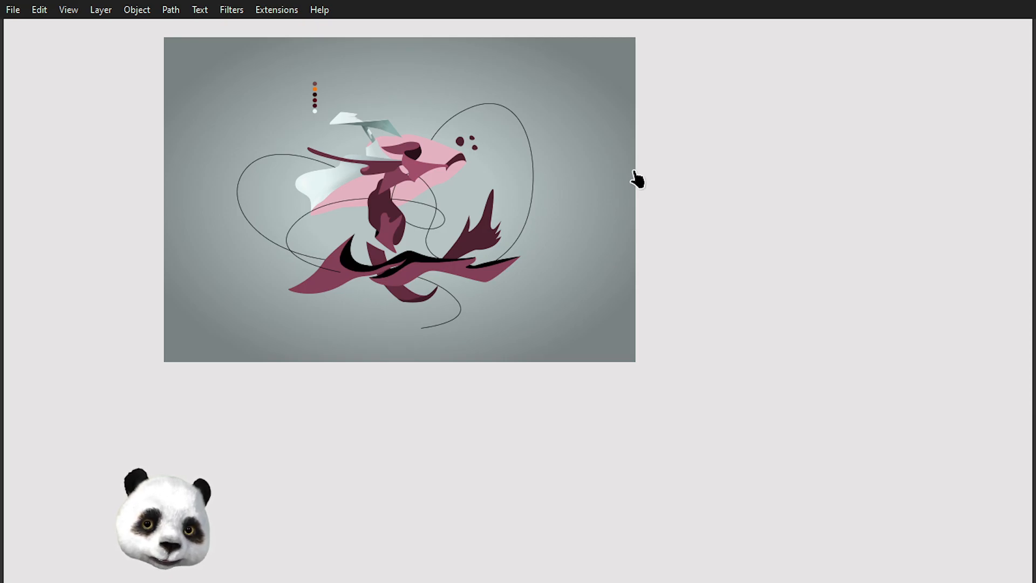
- Set a clip on the maroon leaf-shaped piece above the dark eye area
scroll(429, 102, "up", 4)
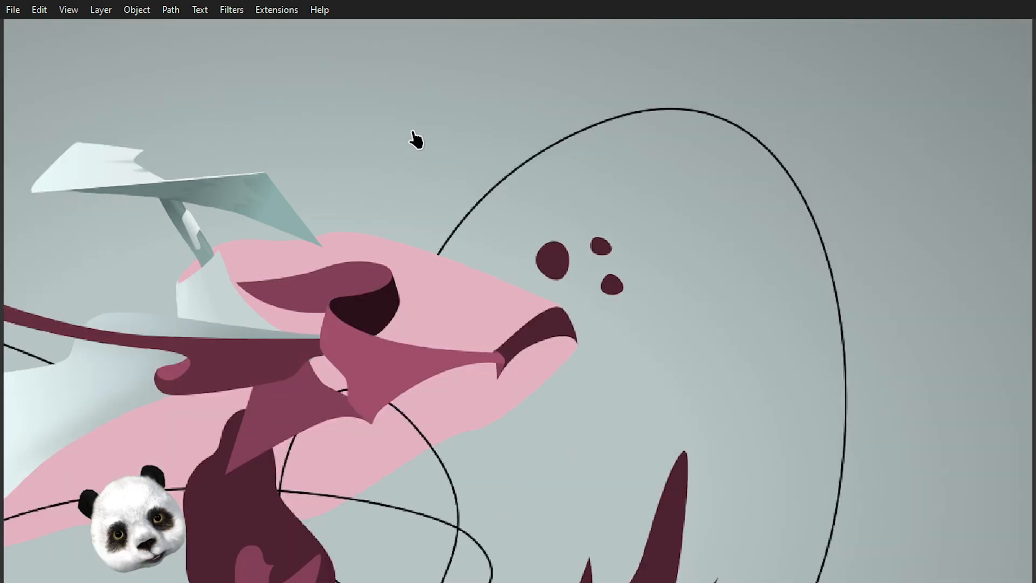
left_click(323, 297)
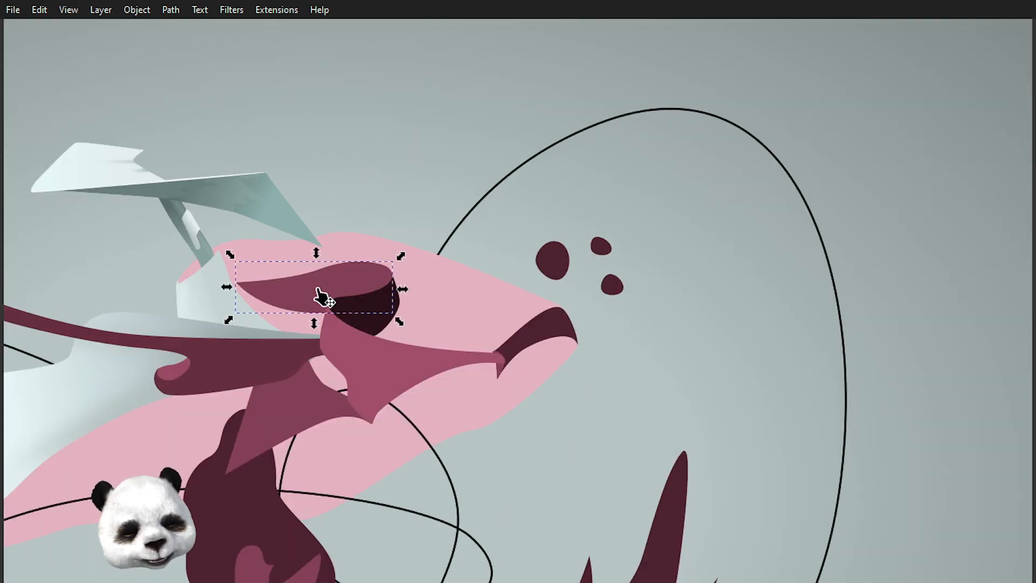
left_click_drag(252, 326, 403, 303)
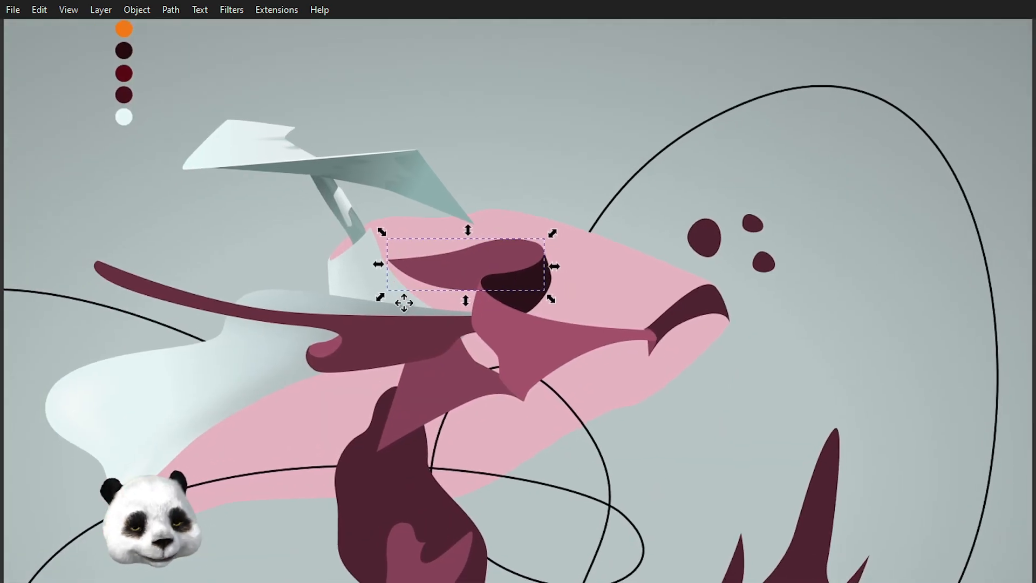
scroll(404, 303, "up", 2)
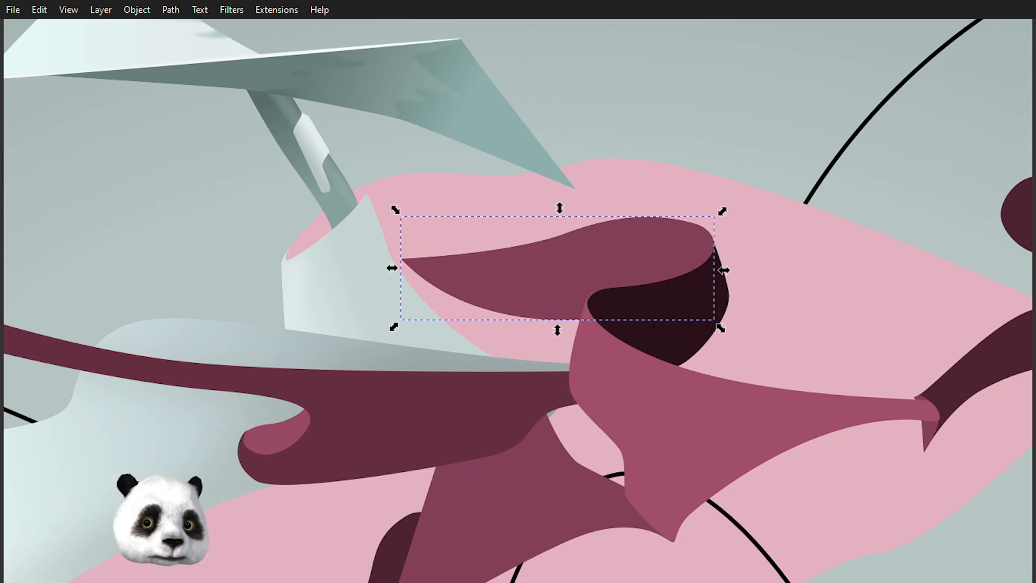
right_click(586, 265)
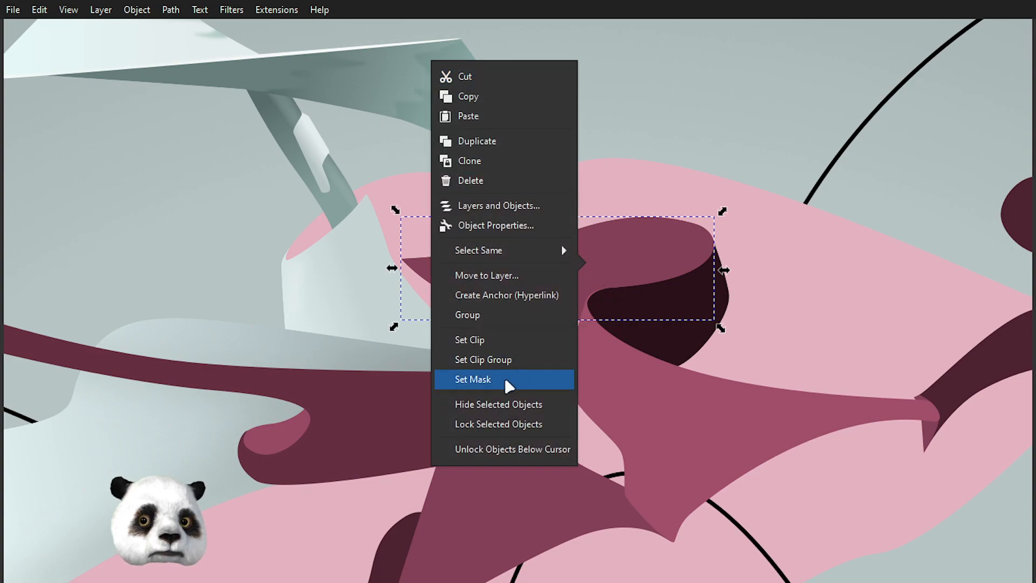
left_click(488, 341)
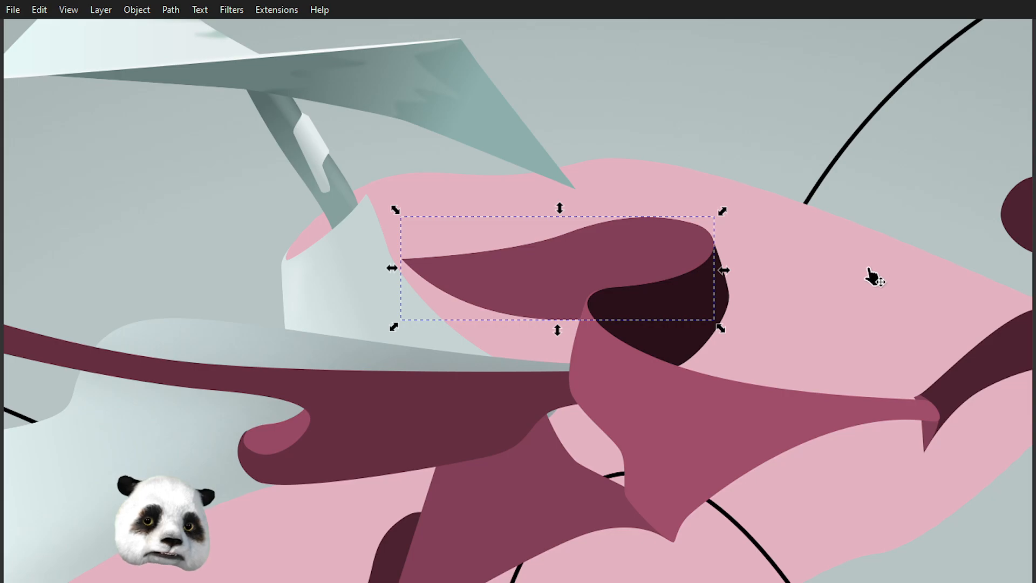
- Recolour the leaf-shaped piece above the eye pale grey-green with a lengthwise gradient darkening to grey at its rounded end, and deselect it
key("d")
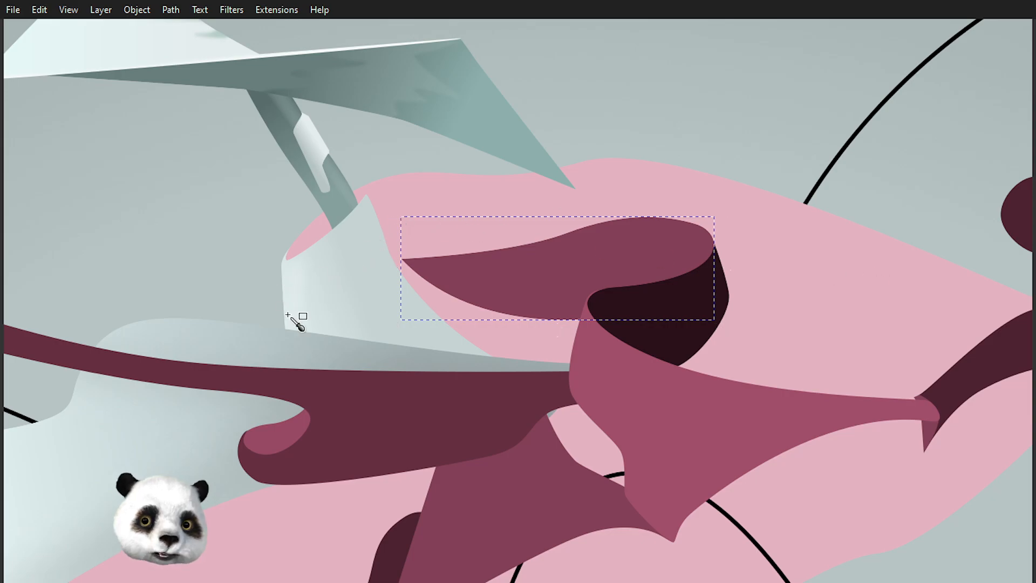
left_click_drag(200, 426, 588, 494)
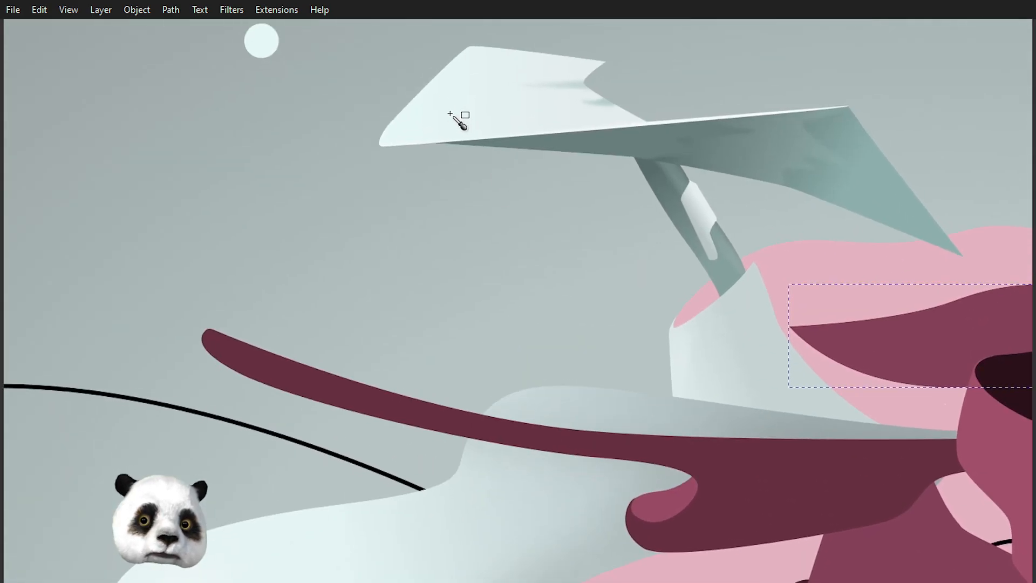
left_click_drag(558, 495, 456, 363)
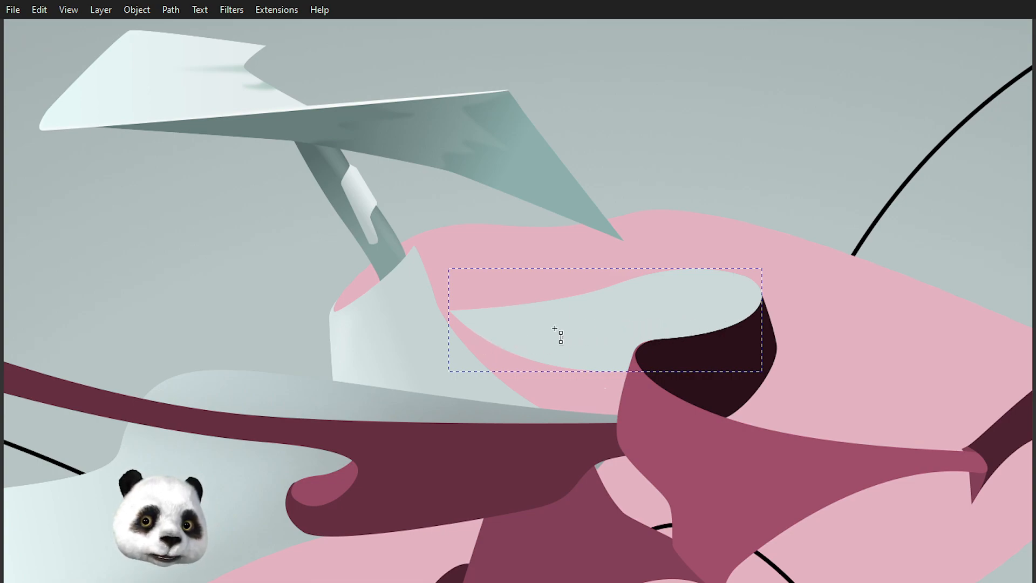
mouse_move(545, 327)
left_mouse_down()
mouse_move(701, 324)
mouse_move(710, 340)
mouse_move(706, 331)
left_mouse_up()
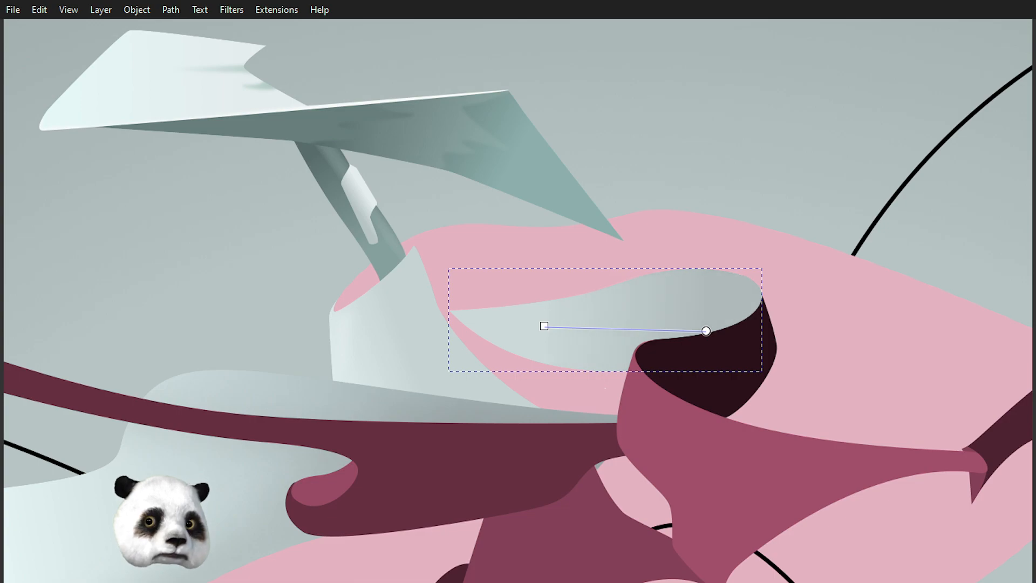
left_click(544, 326)
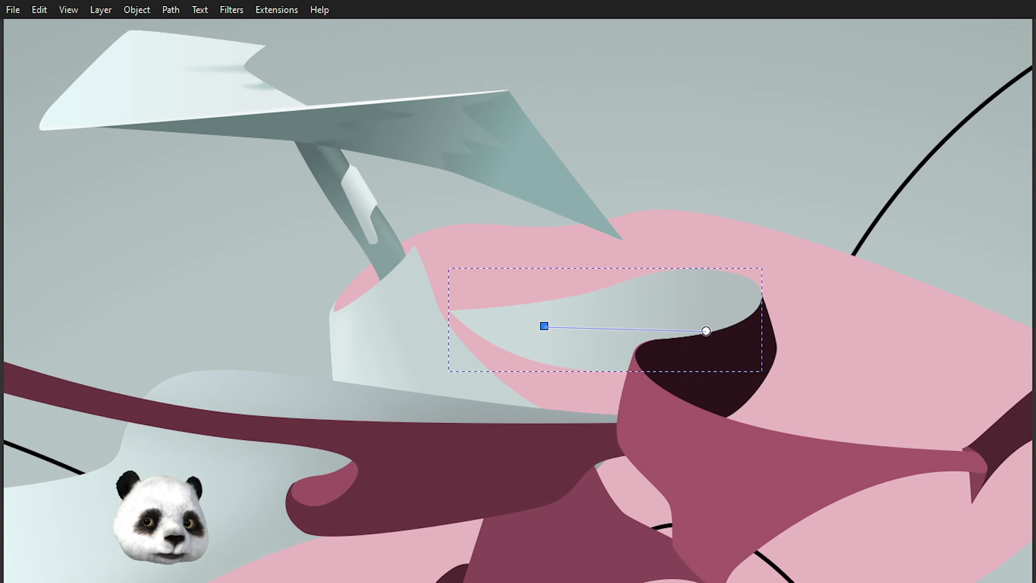
key("Escape")
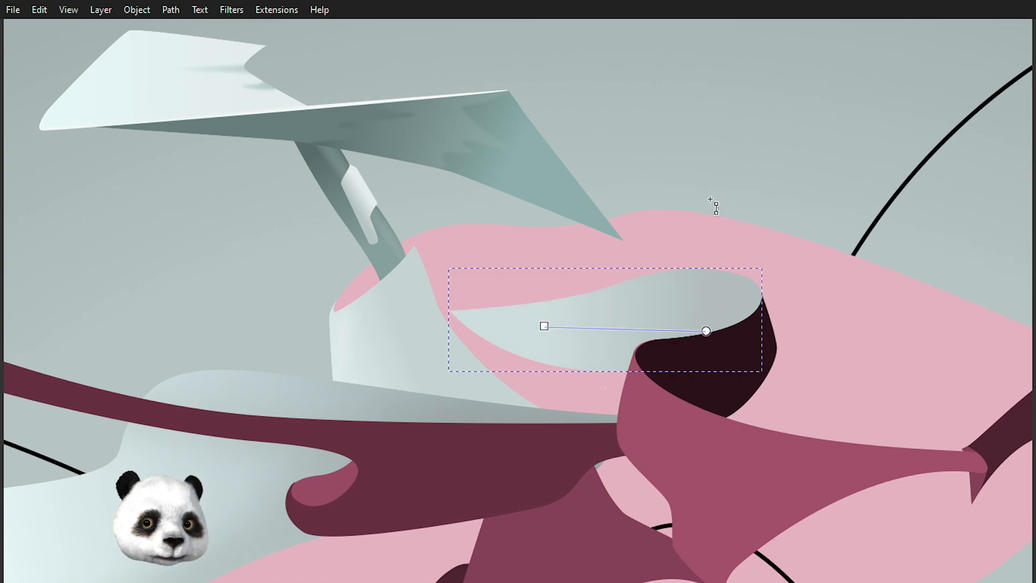
key("s")
- Examine the newly shaded piece above the eye and the neighbouring cheek shape, up close and against the whole illustration
scroll(755, 161, "down", 6)
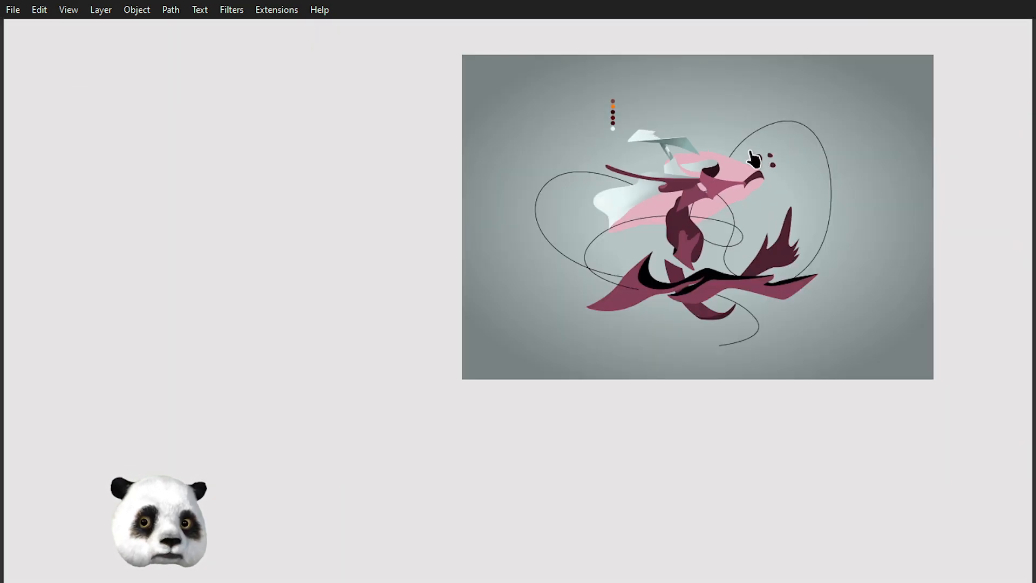
scroll(687, 180, "up", 5)
scroll(712, 177, "up", 3)
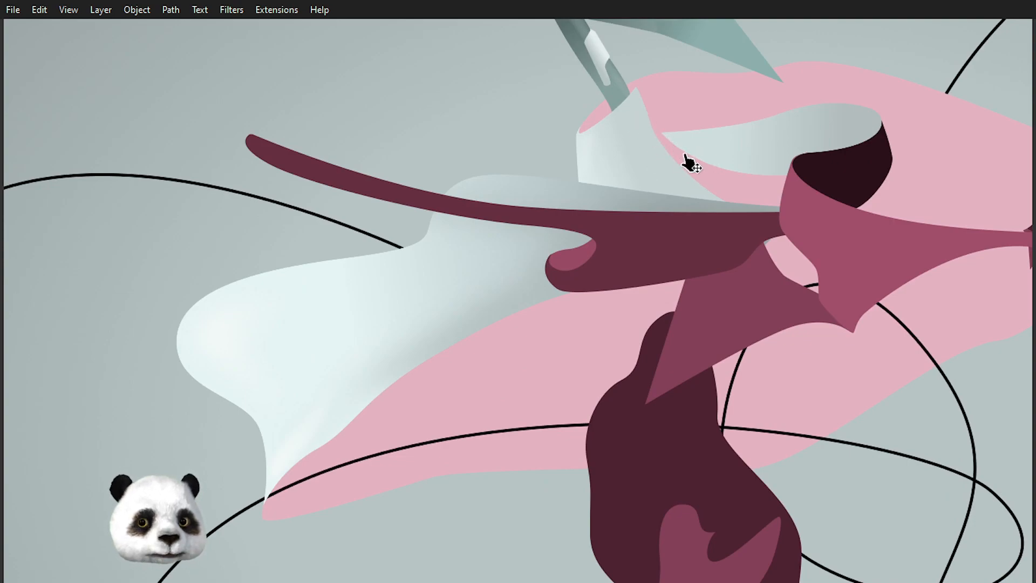
left_click_drag(751, 147, 610, 301)
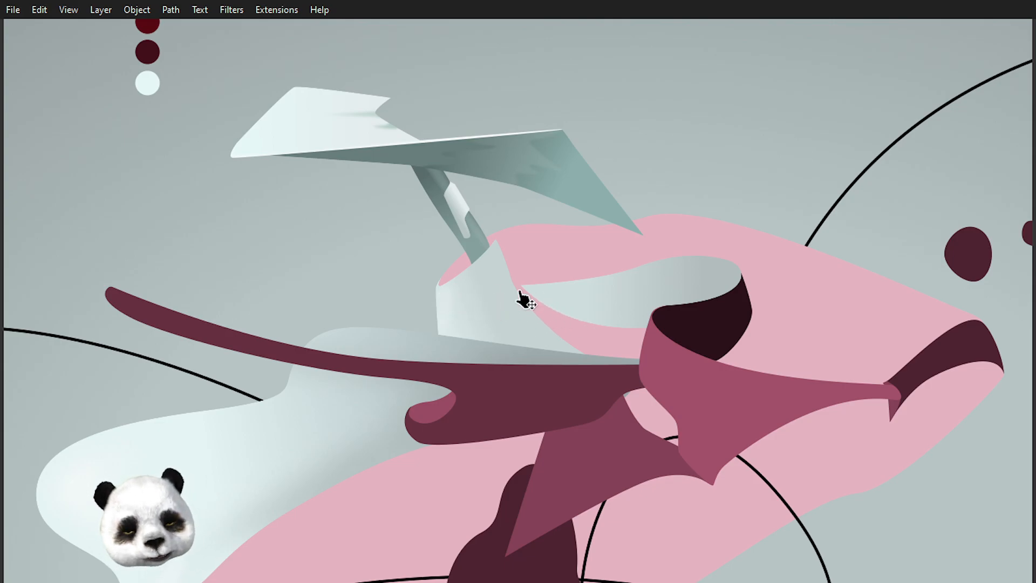
scroll(554, 340, "down", 4)
scroll(534, 372, "down", 3)
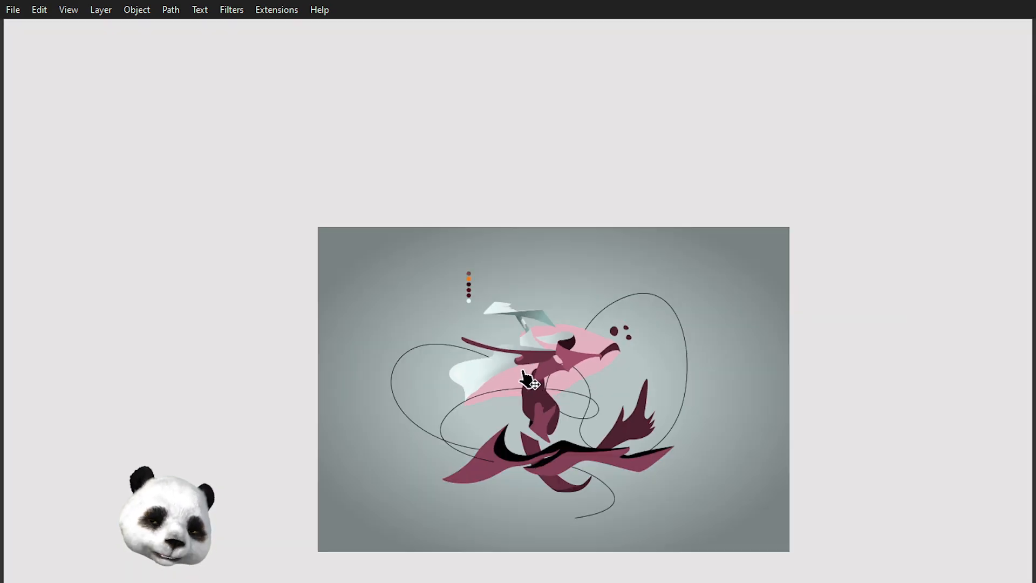
scroll(536, 387, "up", 2)
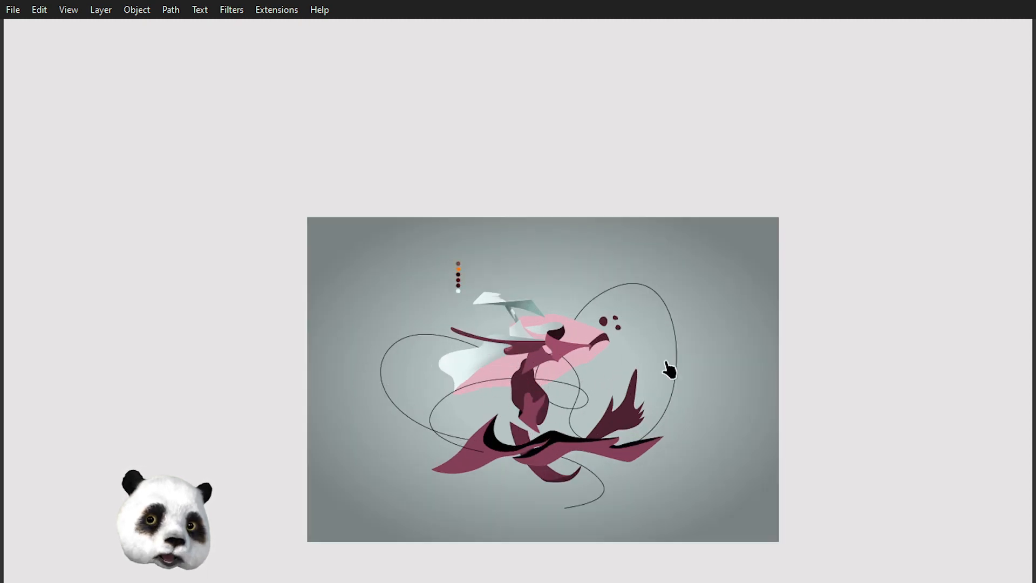
scroll(564, 373, "up", 2)
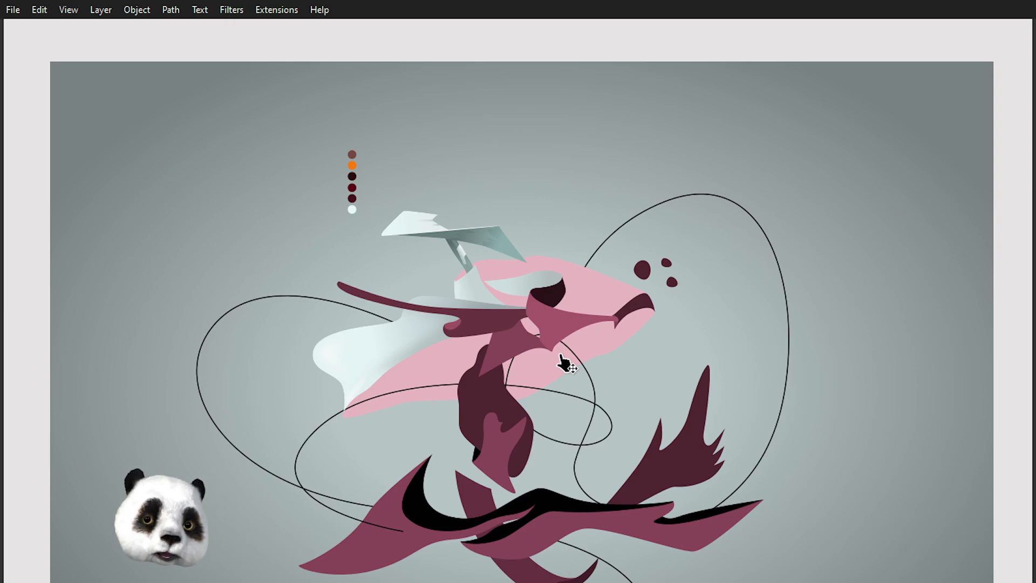
scroll(564, 330, "up", 2)
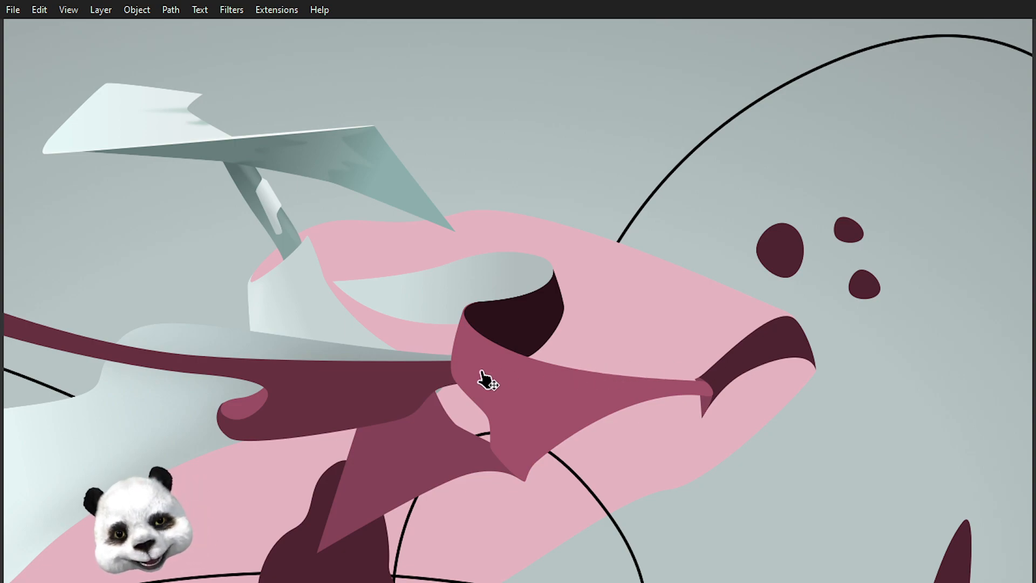
left_click(600, 399)
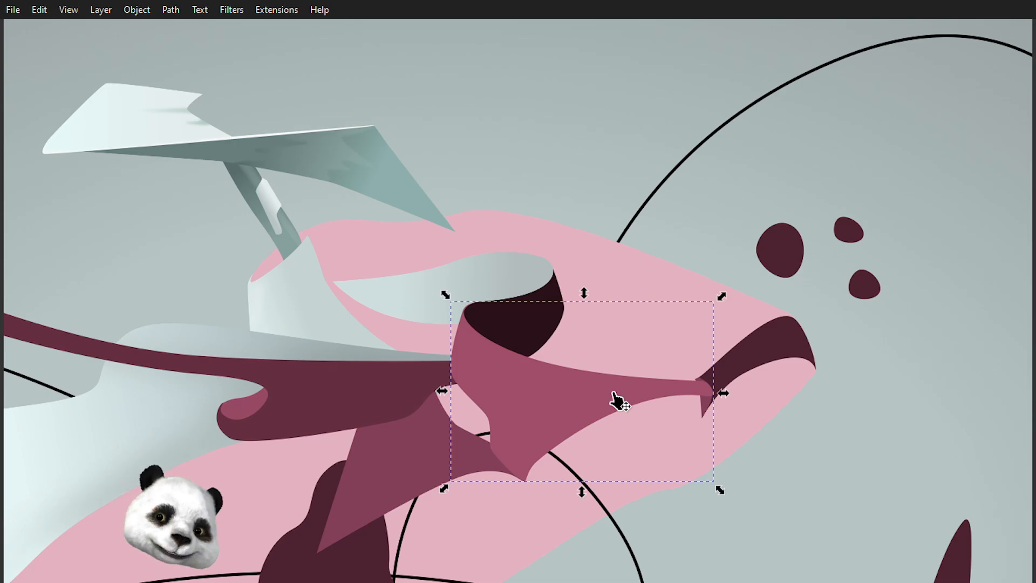
scroll(510, 353, "down", 4)
scroll(470, 445, "up", 3)
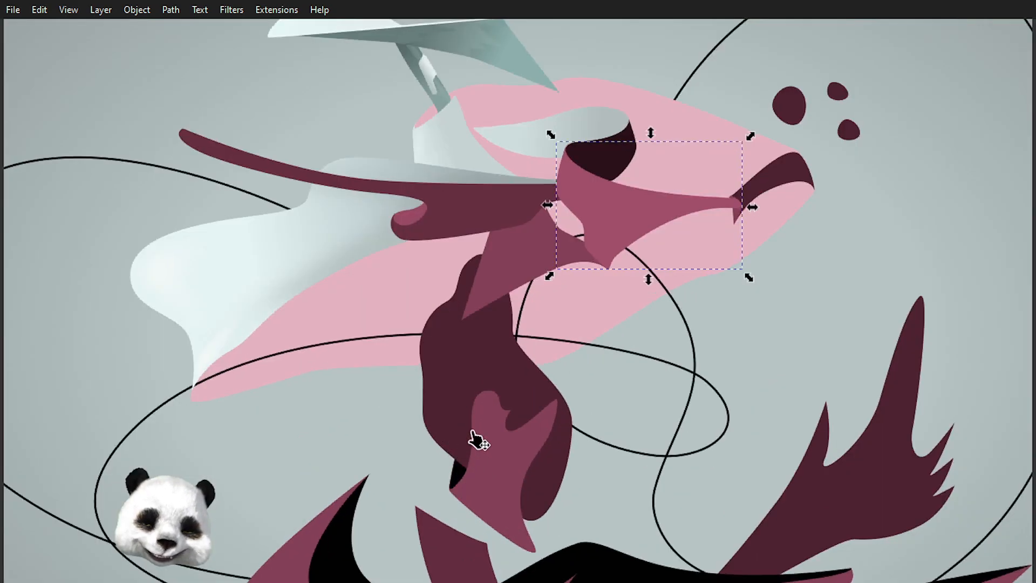
left_click(888, 220)
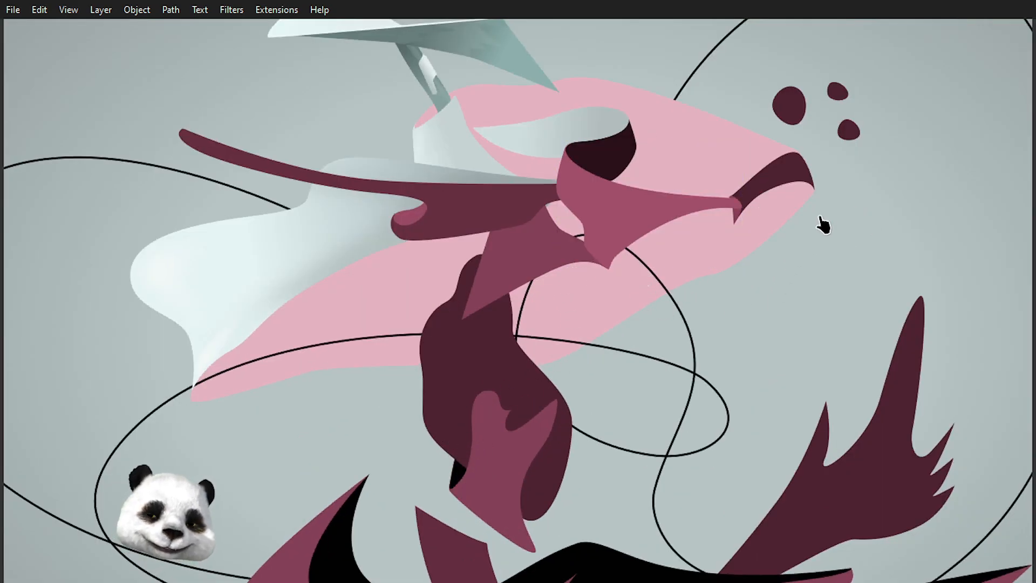
scroll(432, 297, "down", 3)
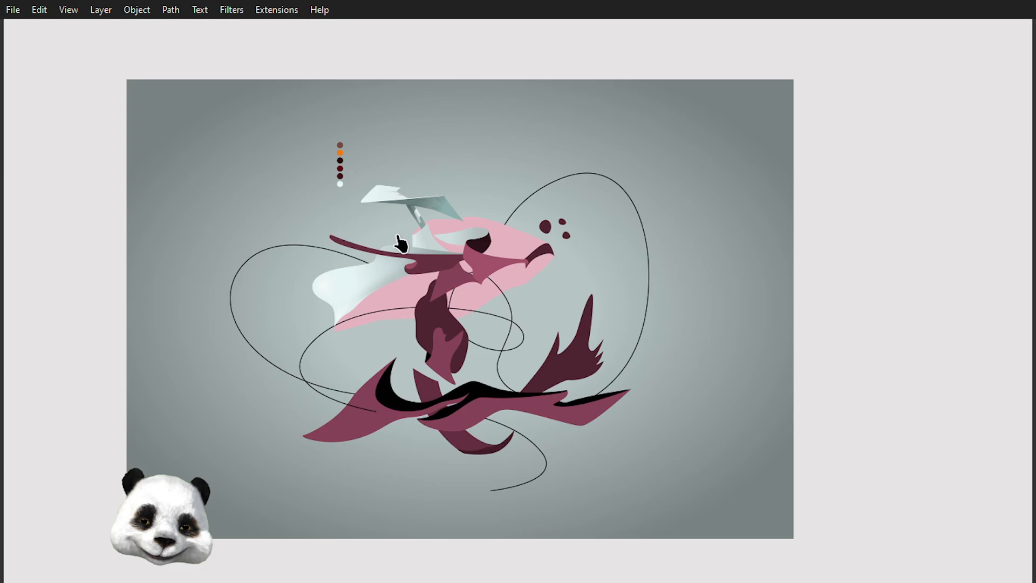
- Set a clip on the maroon cheek shape that runs from below the eye to the mouth
scroll(388, 265, "up", 2)
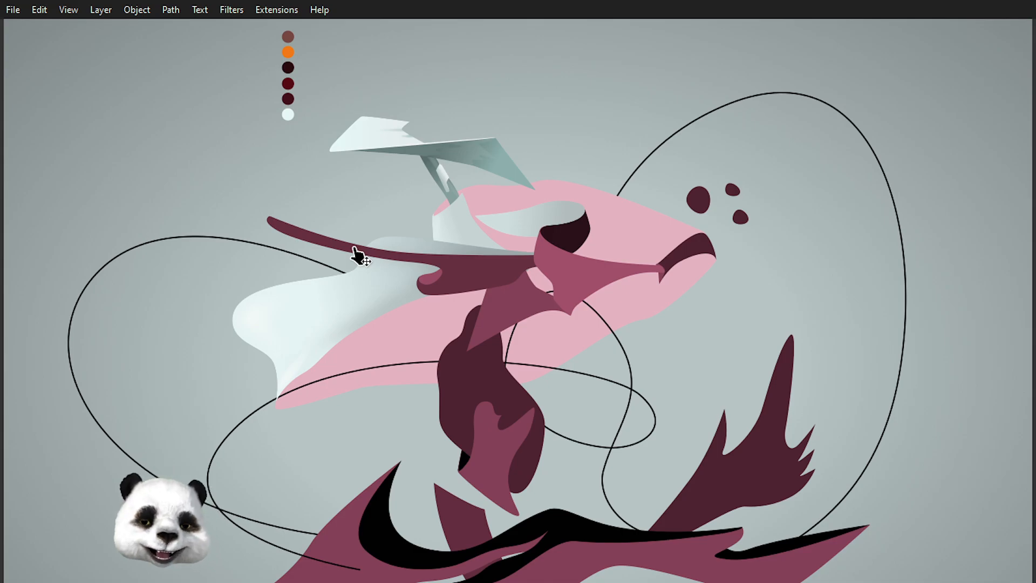
scroll(539, 260, "up", 2, "ctrl")
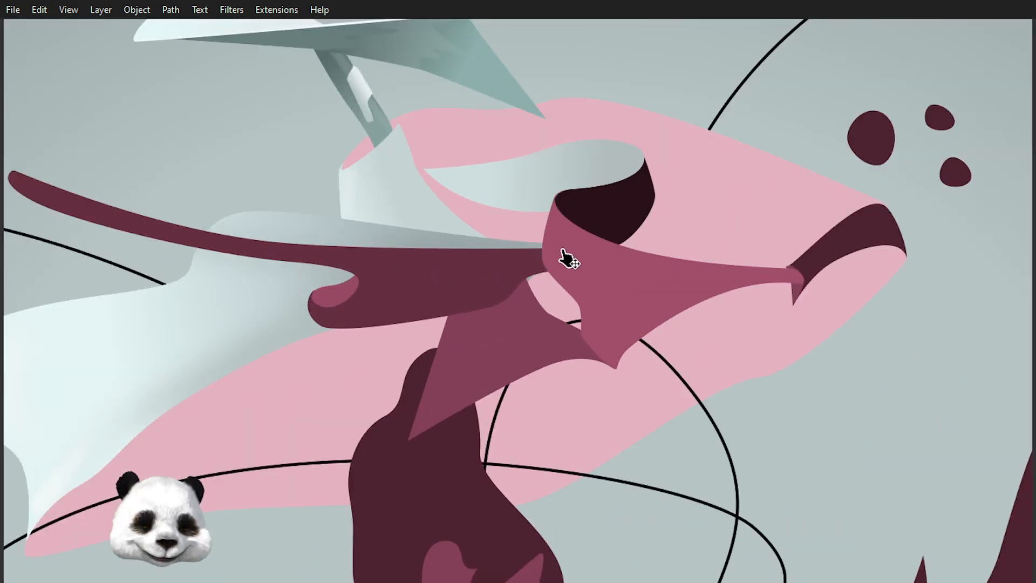
left_click(596, 290)
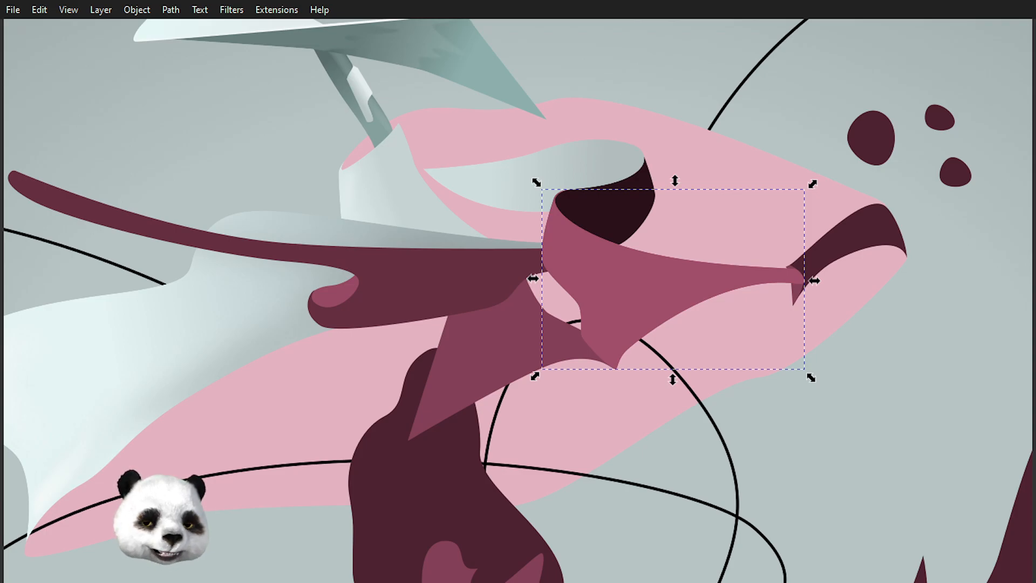
right_click(609, 260)
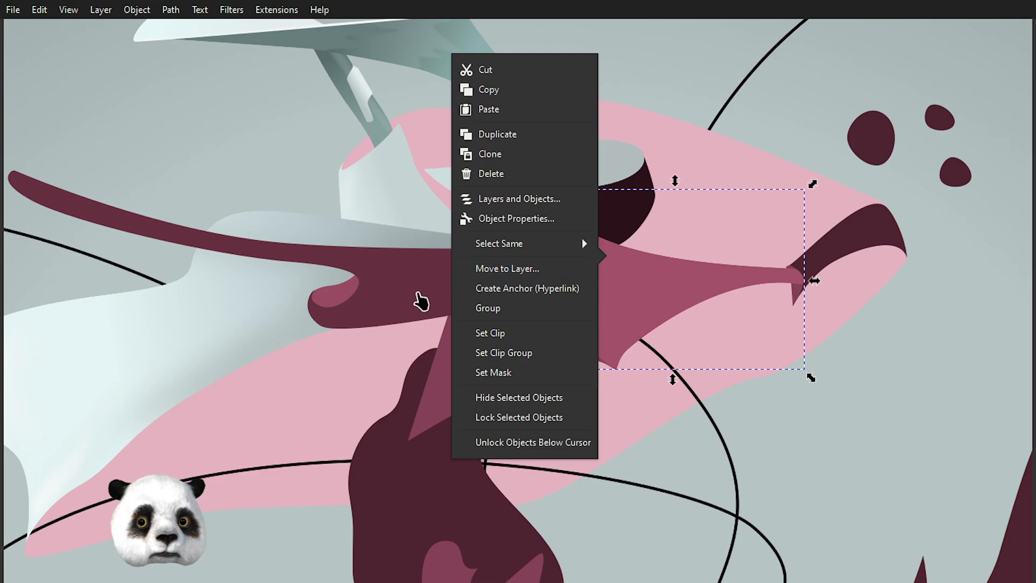
left_click(497, 334)
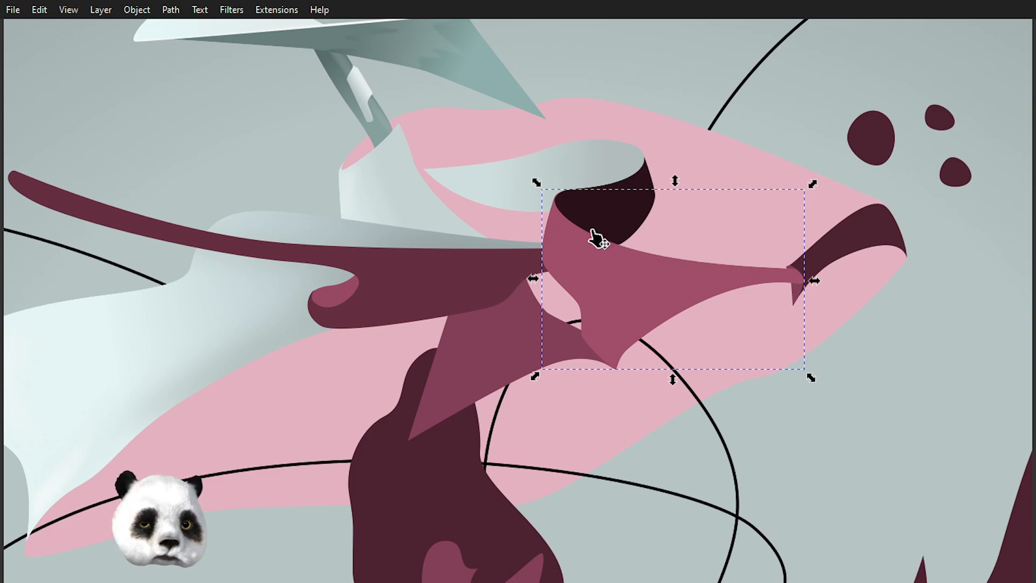
- Fill the cheek shape with the near-white colour sampled from the horn's pale upper surface
key("t")
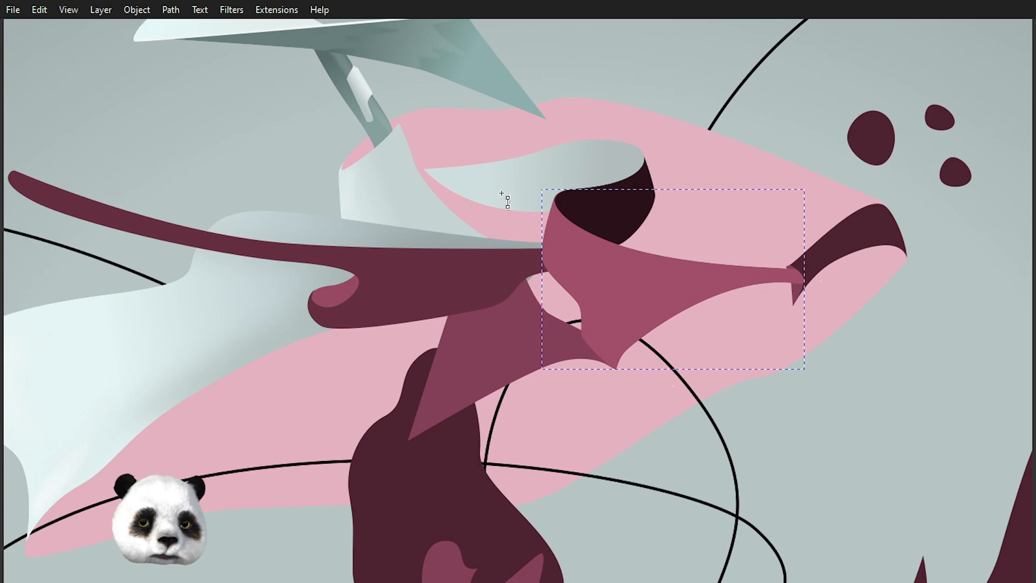
key("d")
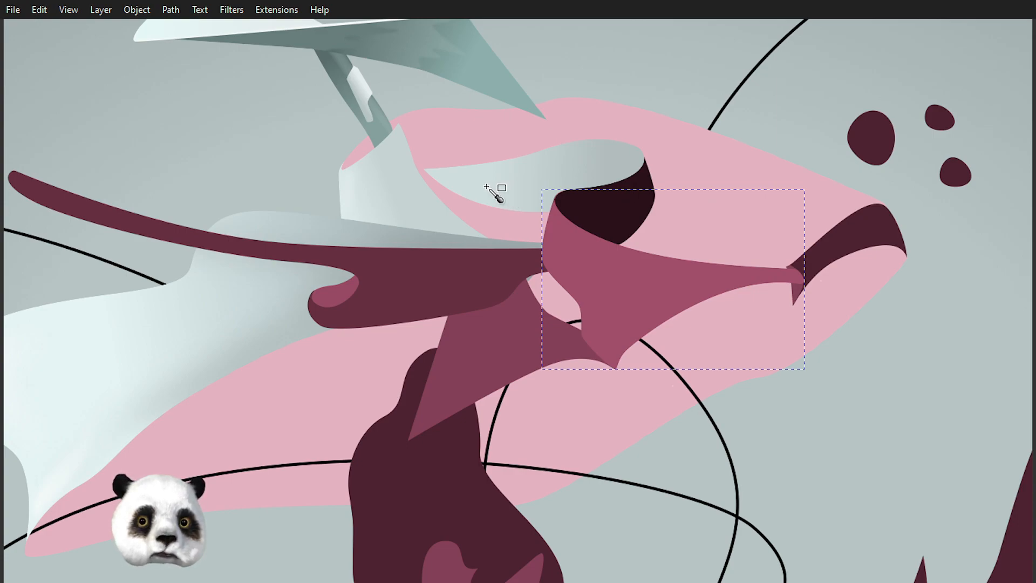
left_click_drag(543, 195, 558, 273)
left_click(215, 103)
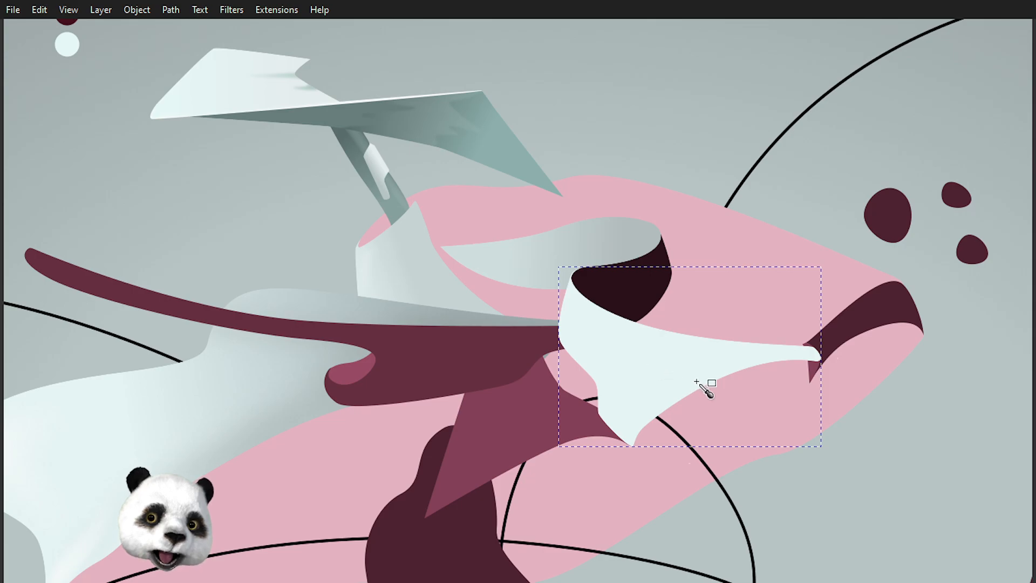
- Shade the cheek shape with a gradient from grey-green near its lower point to opaque near-white at its upper edge below the eye
scroll(761, 250, "down", 2)
scroll(663, 305, "up", 2)
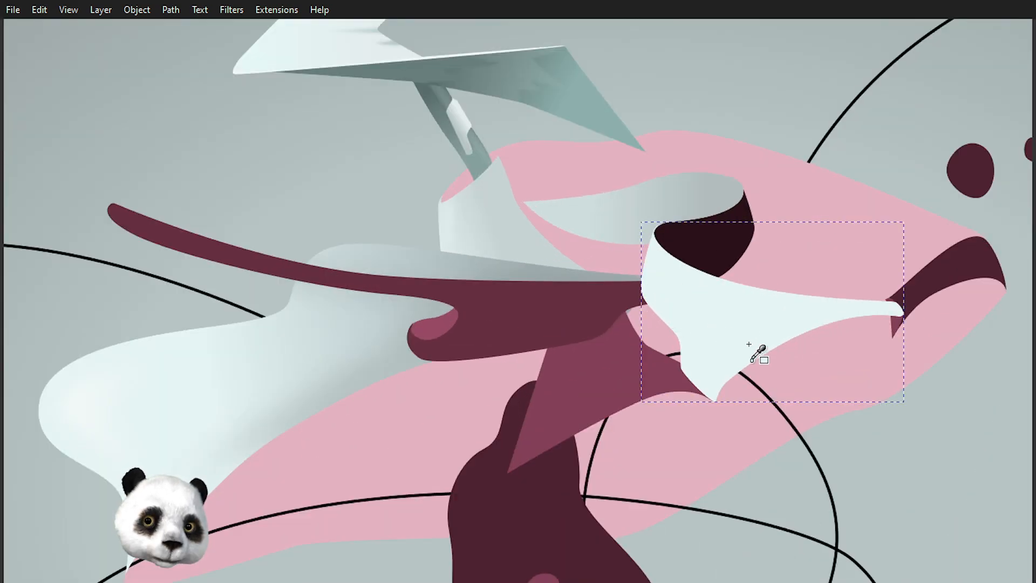
key("g")
left_click_drag(687, 321, 714, 275)
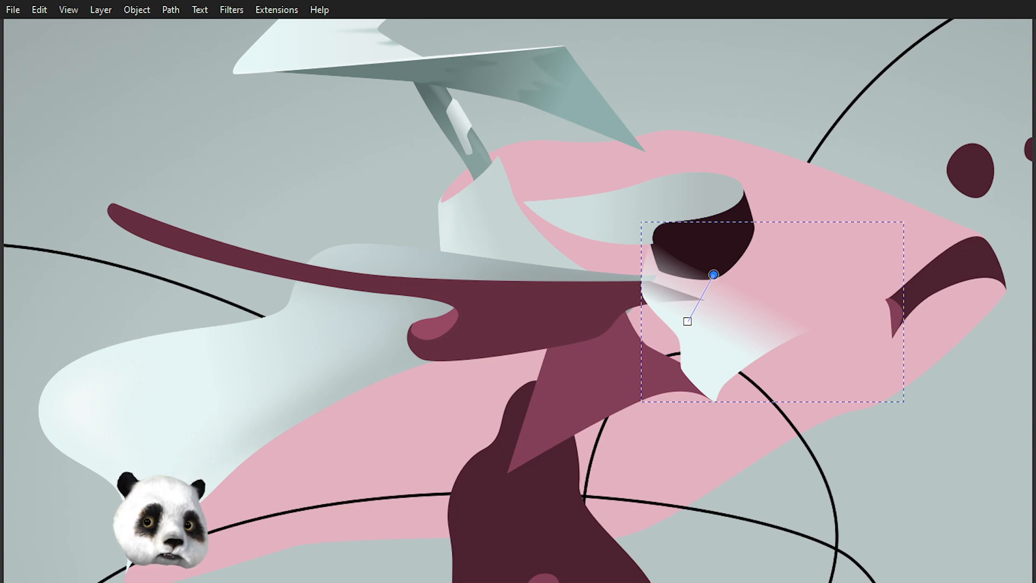
key("Delete")
left_click(688, 321)
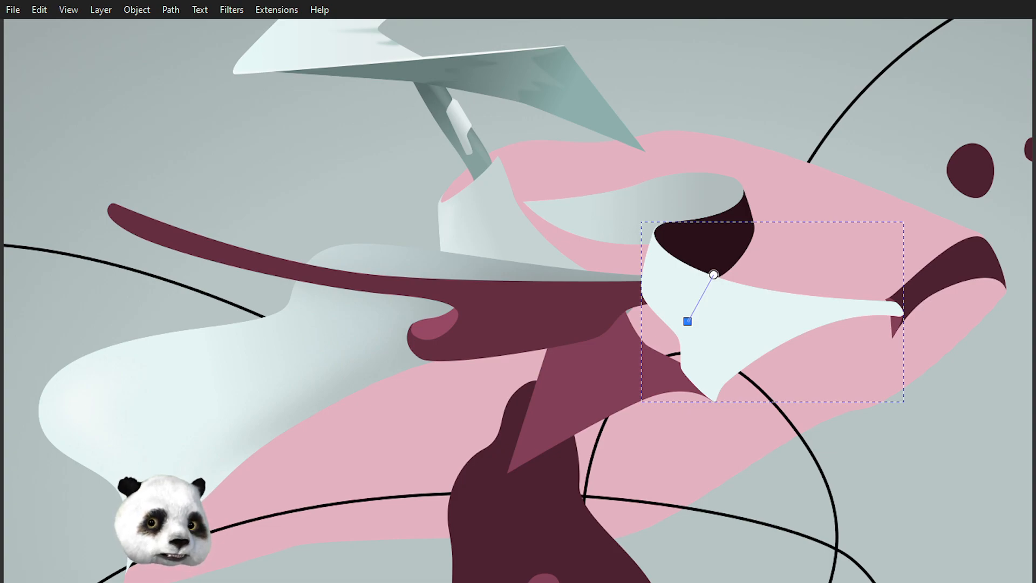
left_click(724, 201)
left_click_drag(688, 321, 679, 345)
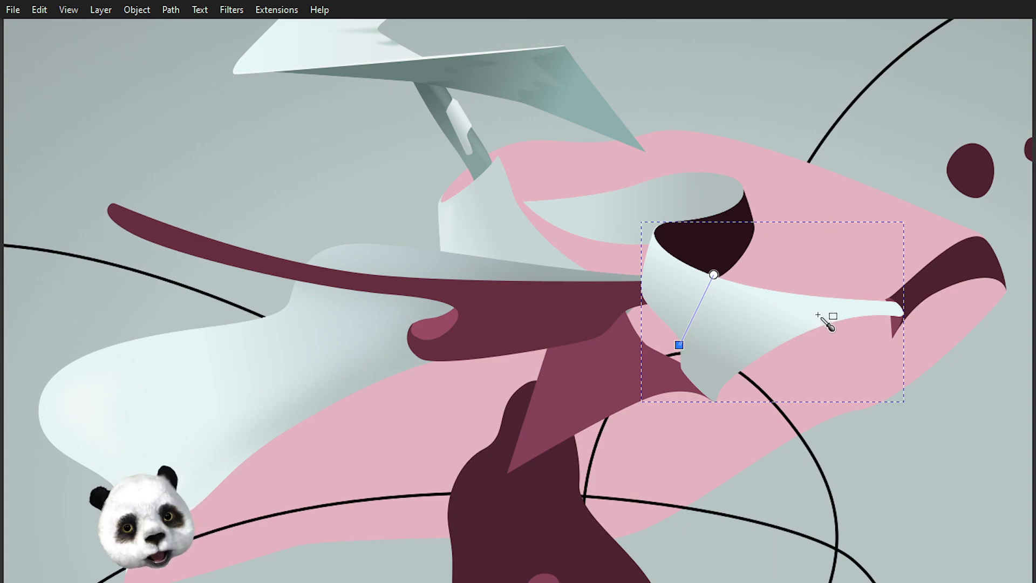
- Reposition both ends of the cheek shape's gradient so it runs steeply from below the eye towards the shape's lower point
left_click_drag(821, 340, 720, 430)
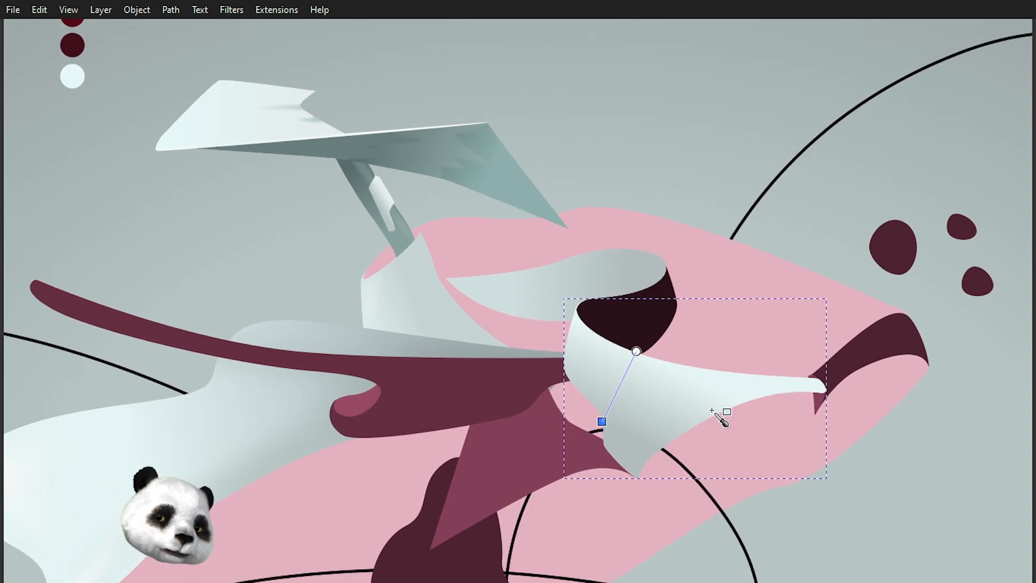
mouse_move(637, 351)
left_mouse_down()
mouse_move(629, 367)
mouse_move(614, 366)
left_mouse_up()
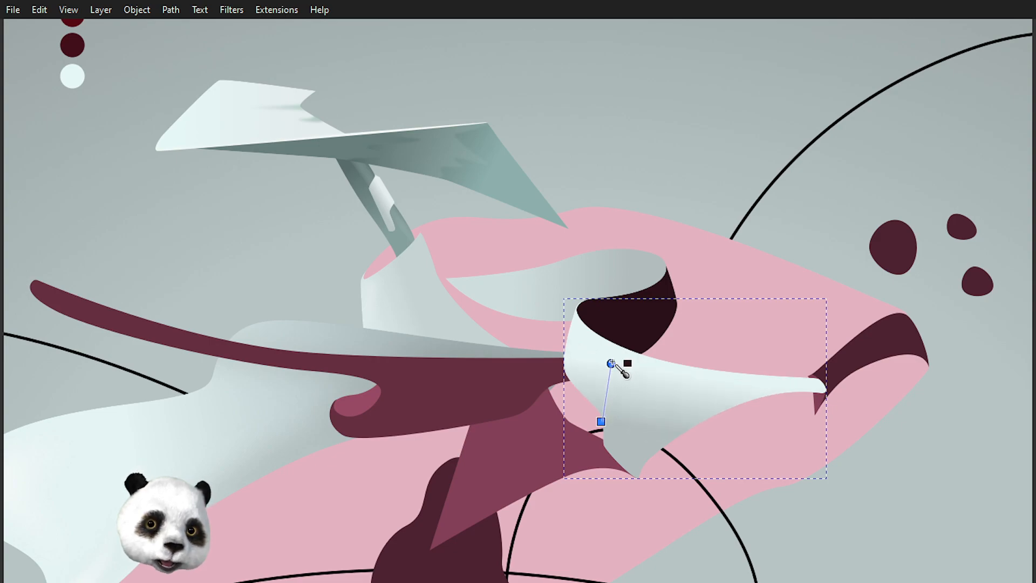
left_click_drag(606, 424, 599, 443)
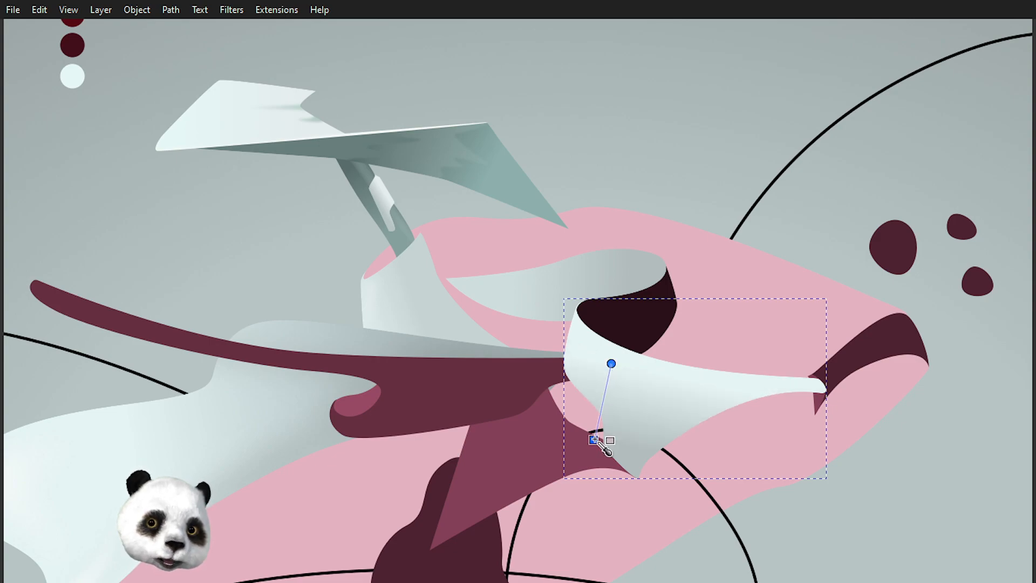
- Draw a closed curved grey-green shadow shape within the cheek's clip, following its lower edge from the pointed bottom to the mouth corner
key("d")
key("b")
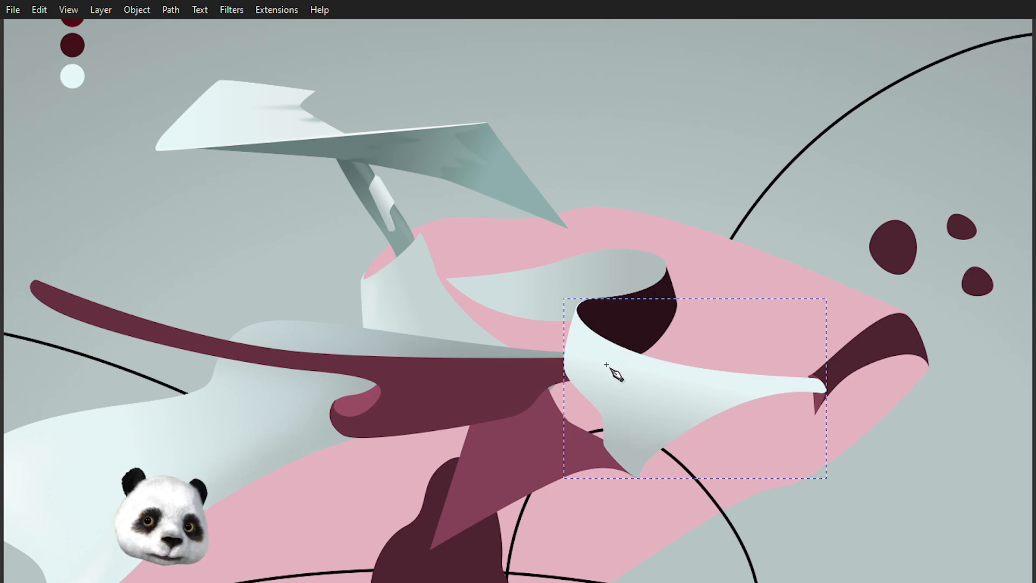
left_click(587, 412)
left_click_drag(618, 441, 803, 359)
key("BackSpace")
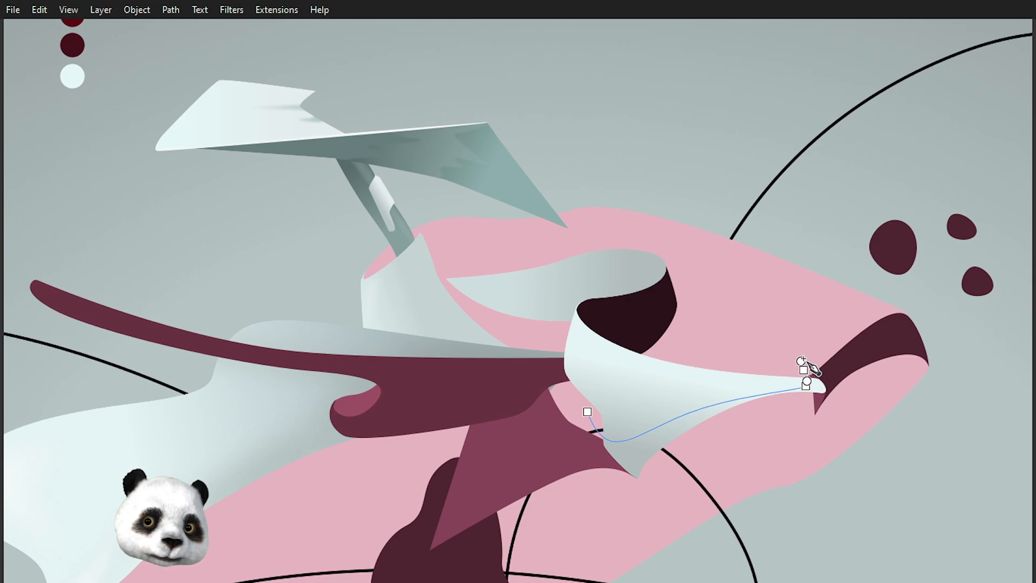
left_click_drag(822, 437, 736, 435)
left_click_drag(664, 468, 643, 516)
key("ctrl+z")
left_click_drag(593, 474, 608, 418)
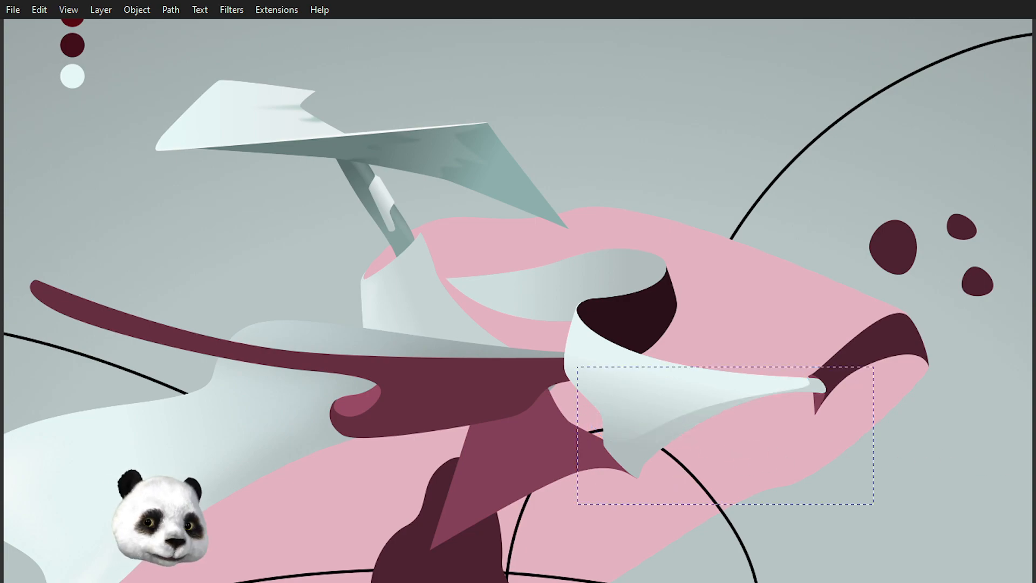
- Blur the cheek's lower-edge shadow shape in two increments and duplicate it to deepen the shading
key("ctrl+z")
key("s")
left_click(592, 345)
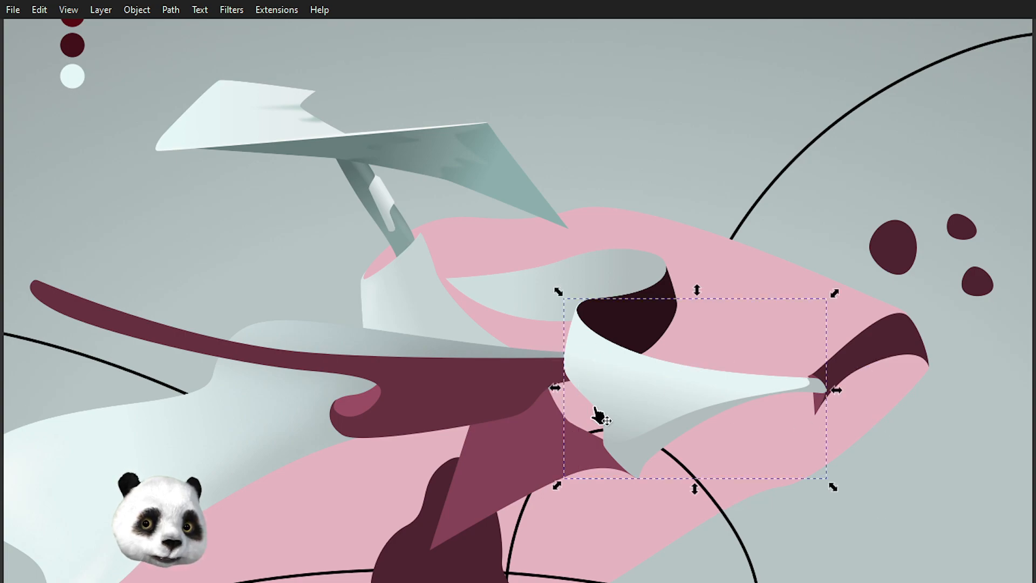
left_click(646, 448)
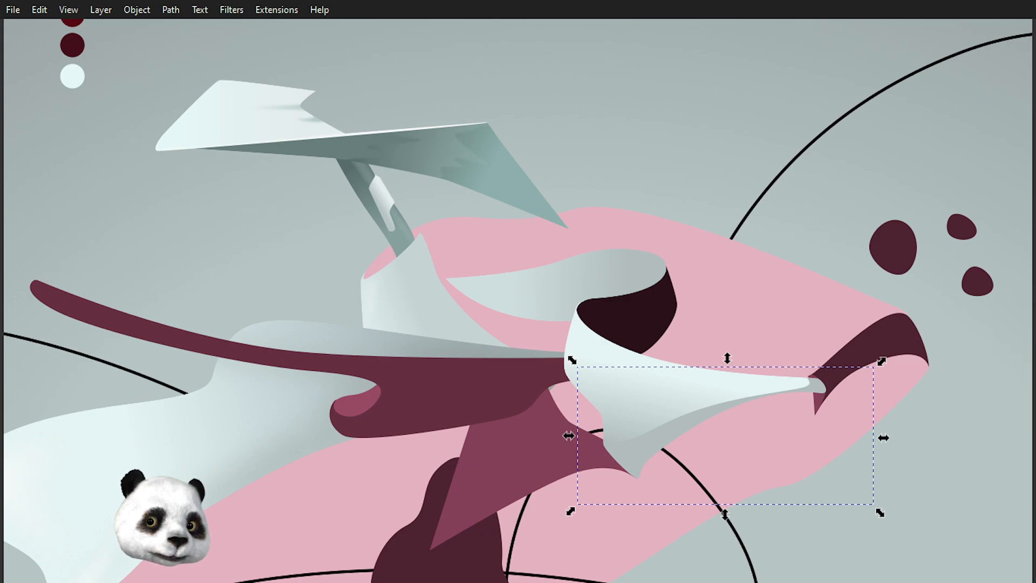
key("greater")
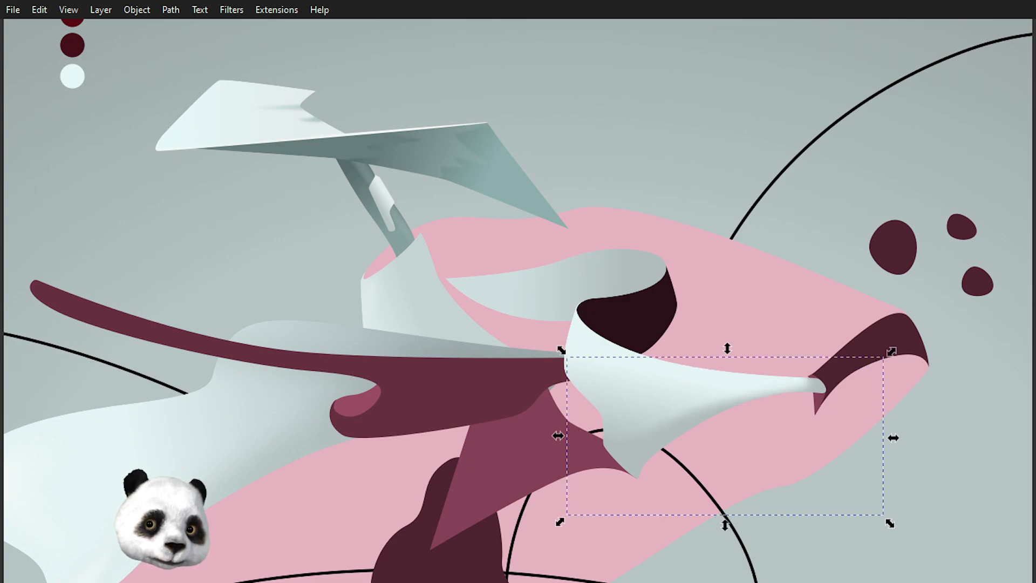
key("greater")
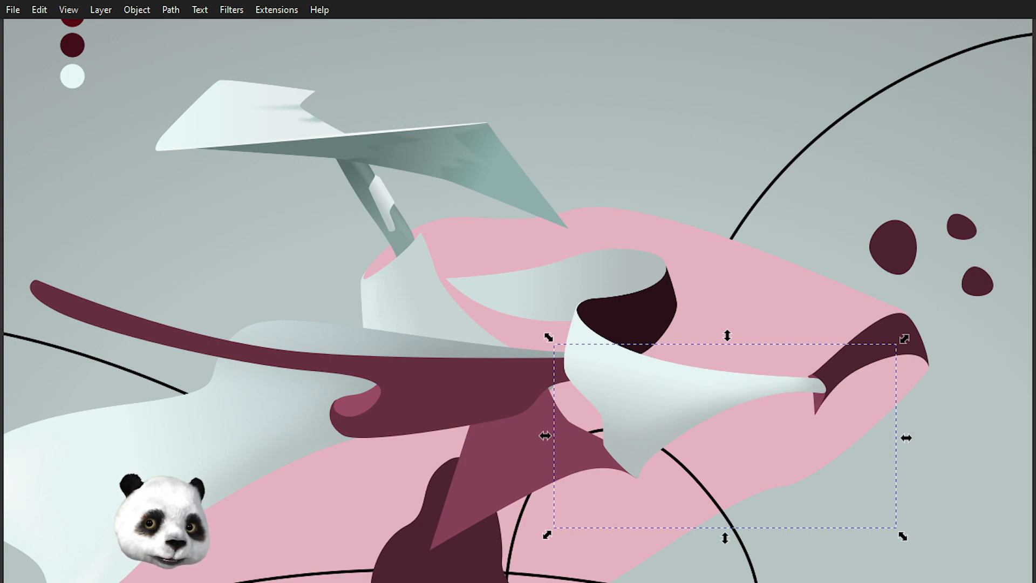
key("ctrl+d")
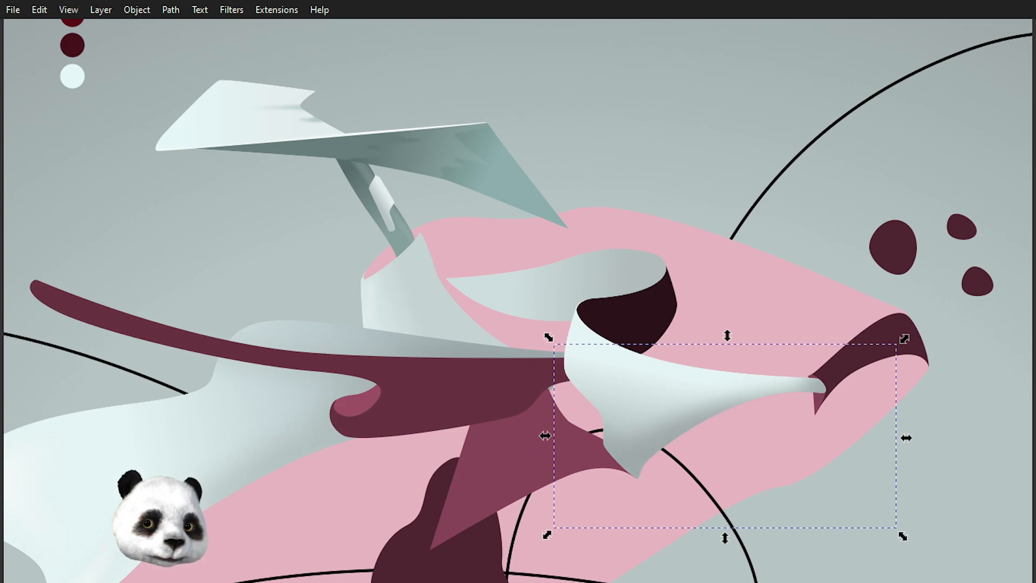
- Reshape the duplicated cheek shadow by moving its nodes near the cheek's lower point and the adjoining pink neck gap
key("n")
left_click(587, 412)
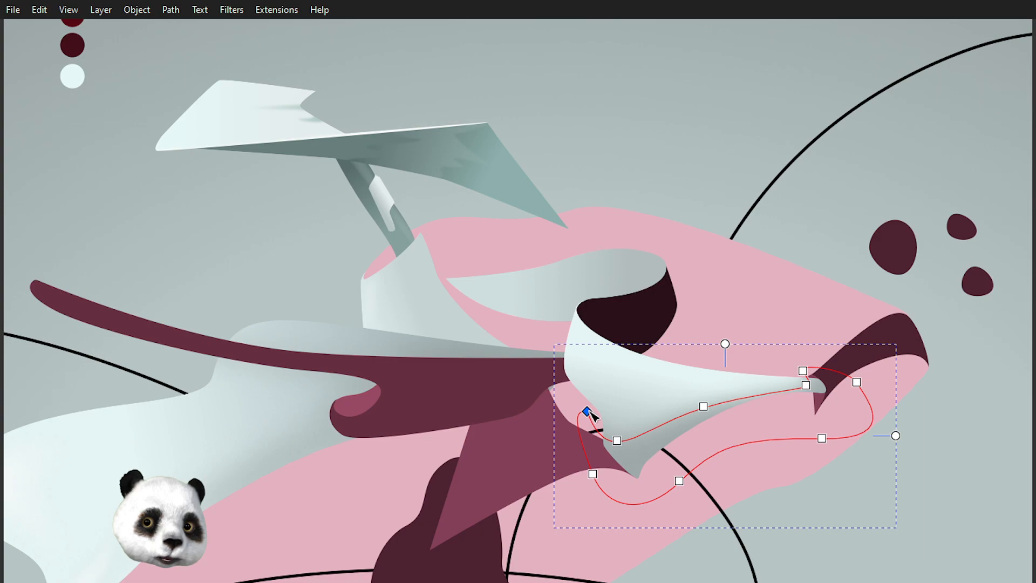
left_click_drag(588, 412, 623, 432)
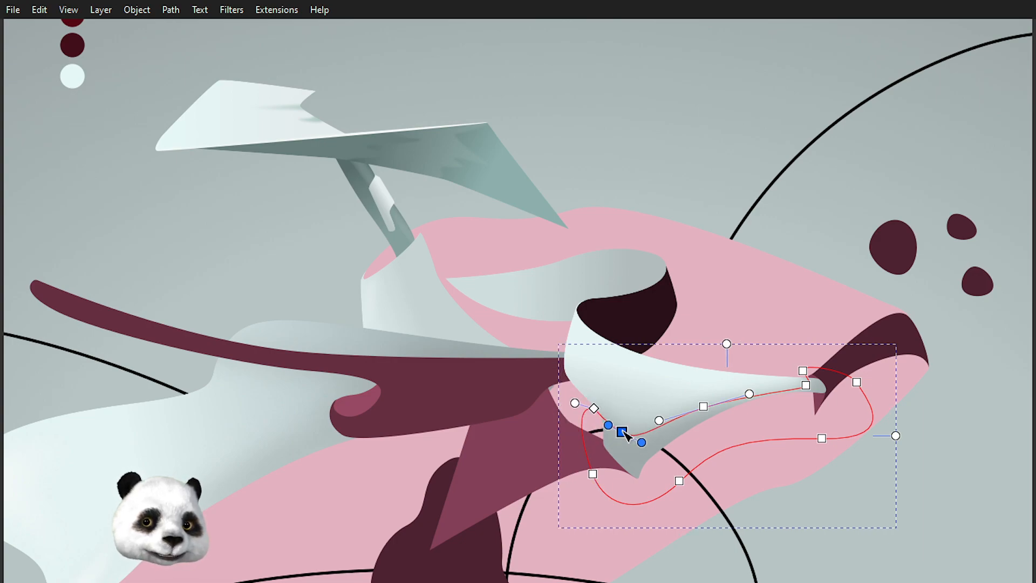
left_click(594, 408)
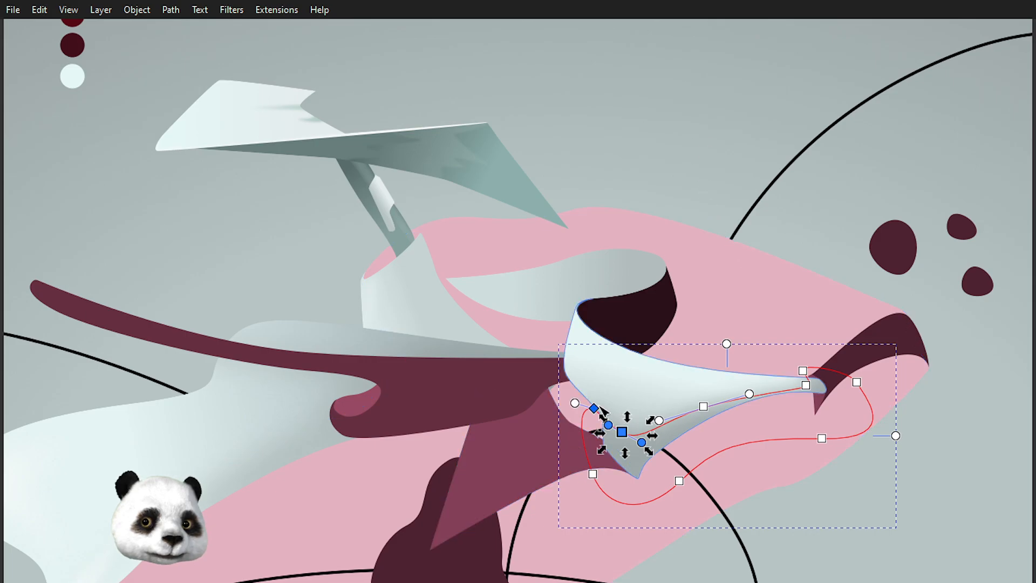
left_click_drag(594, 408, 585, 395)
key("Escape")
key("Escape")
scroll(702, 142, "down", 5)
scroll(718, 137, "up", 3)
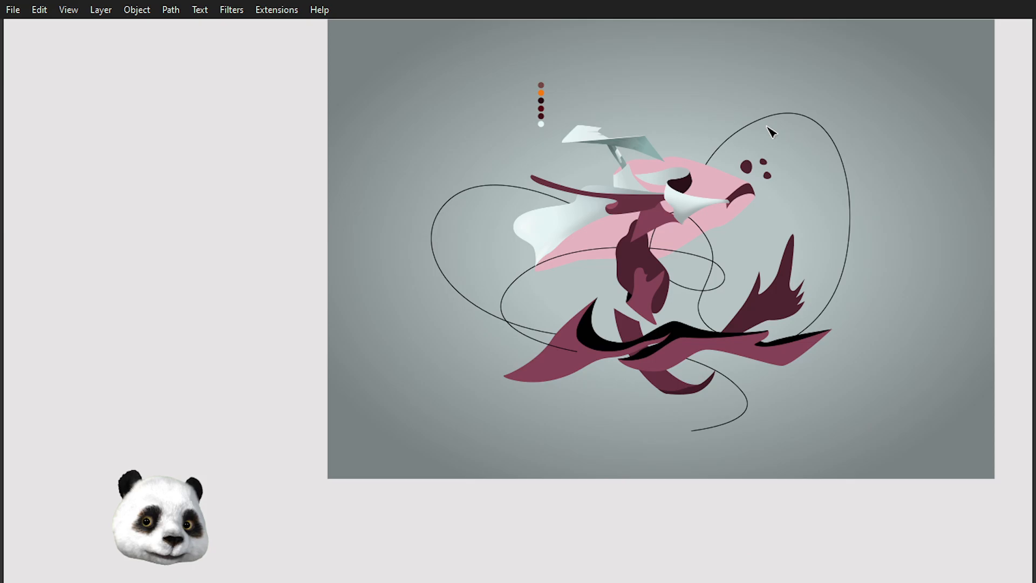
scroll(696, 195, "up", 4)
left_click(530, 378)
left_click_drag(477, 326, 485, 343)
left_click_drag(531, 377, 503, 369)
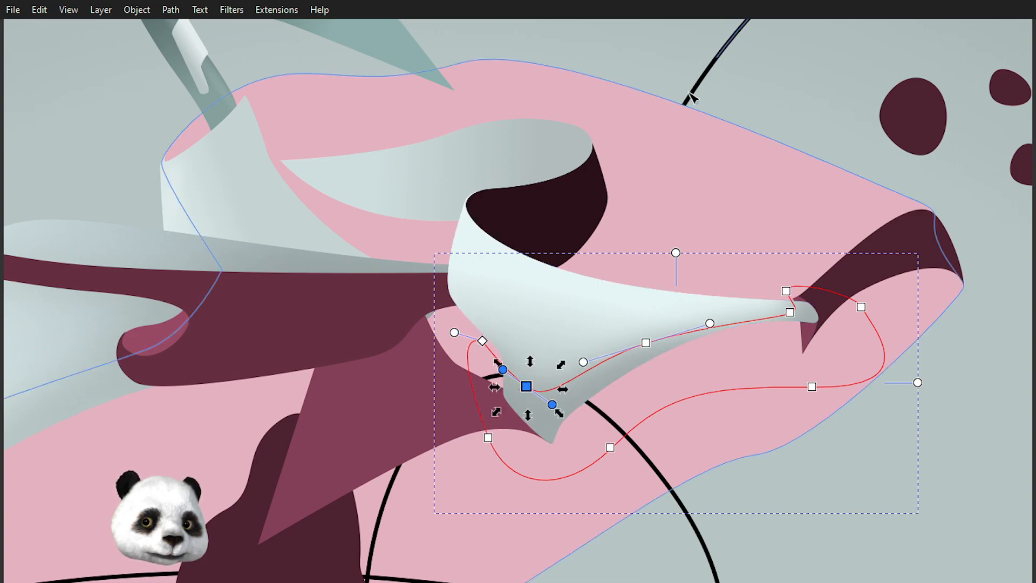
- Increase the blur of the duplicated cheek shadow so its edge is softer
key("F11")
left_click_drag(683, 12, 609, 2)
scroll(660, 56, "down", 5)
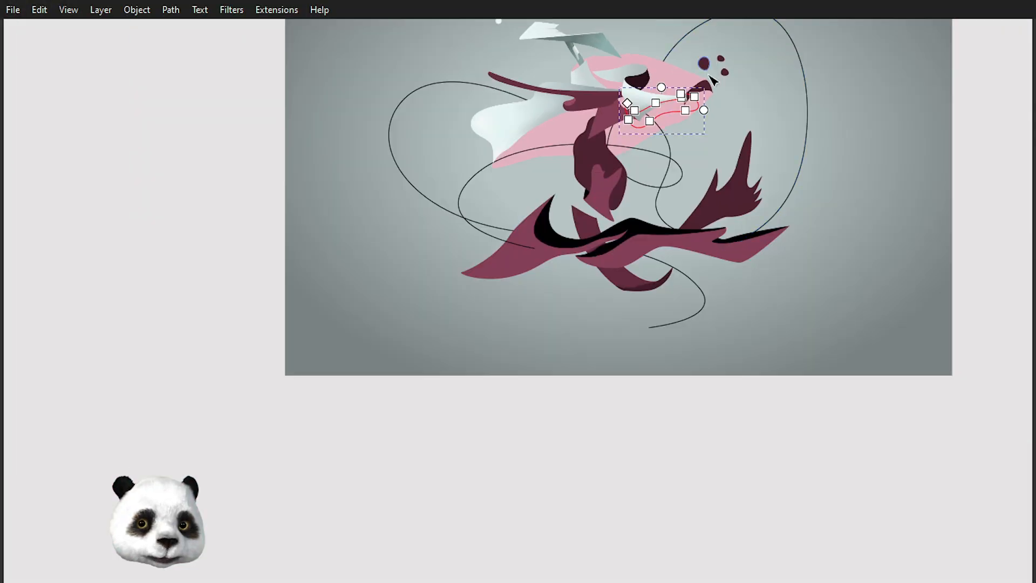
left_click_drag(544, 438, 414, 576)
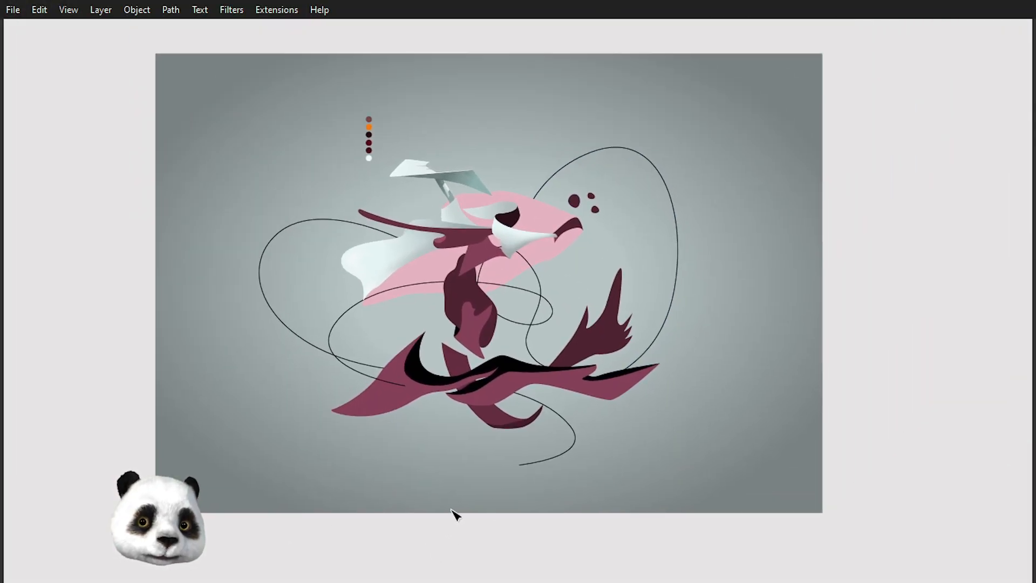
scroll(519, 368, "up", 2)
left_click_drag(521, 162, 529, 338)
scroll(513, 348, "up", 2)
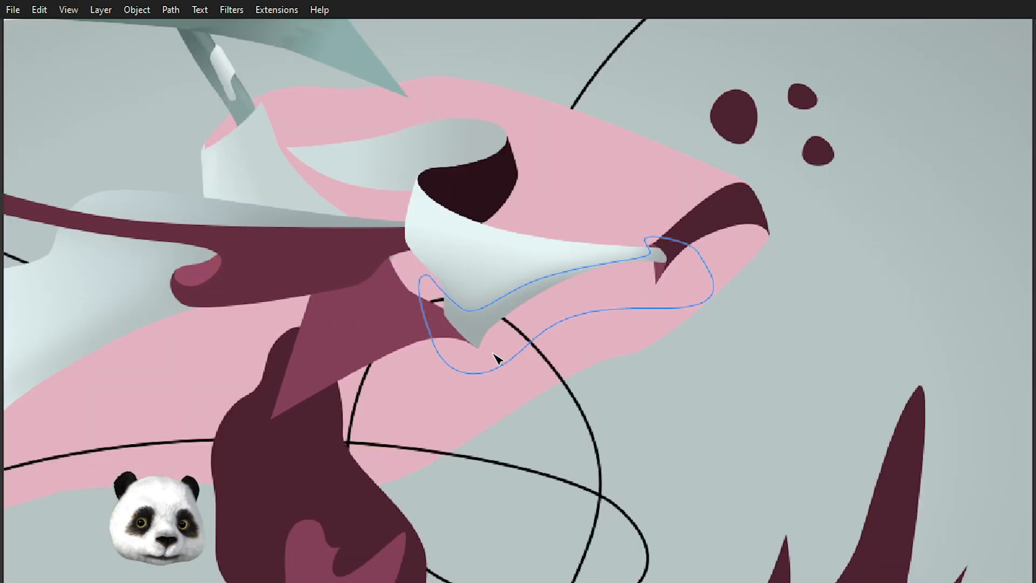
left_click(479, 335)
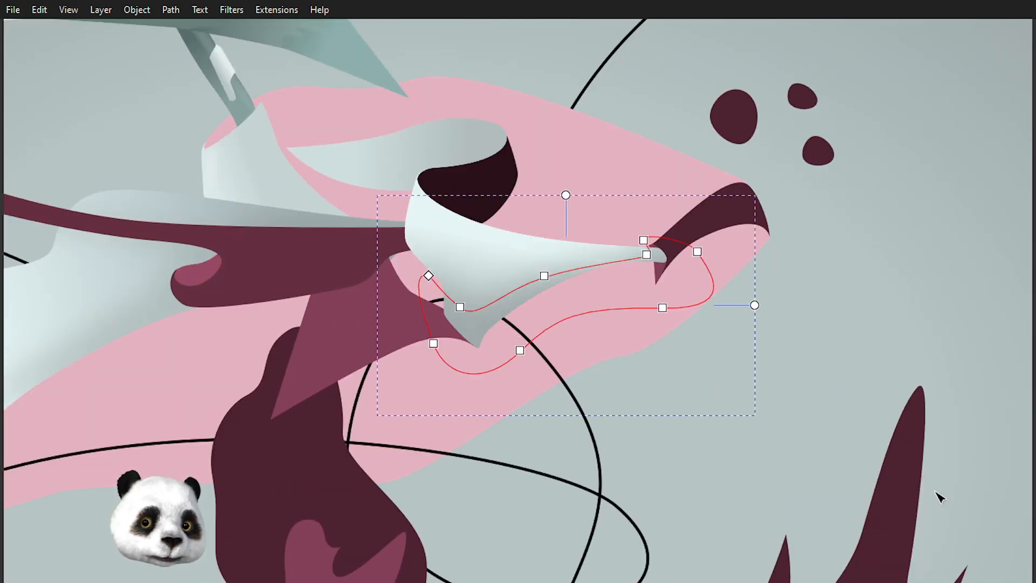
- Shorten the gradient on the piece above the eye by moving its light end closer to the grey end
scroll(798, 352, "down", 5)
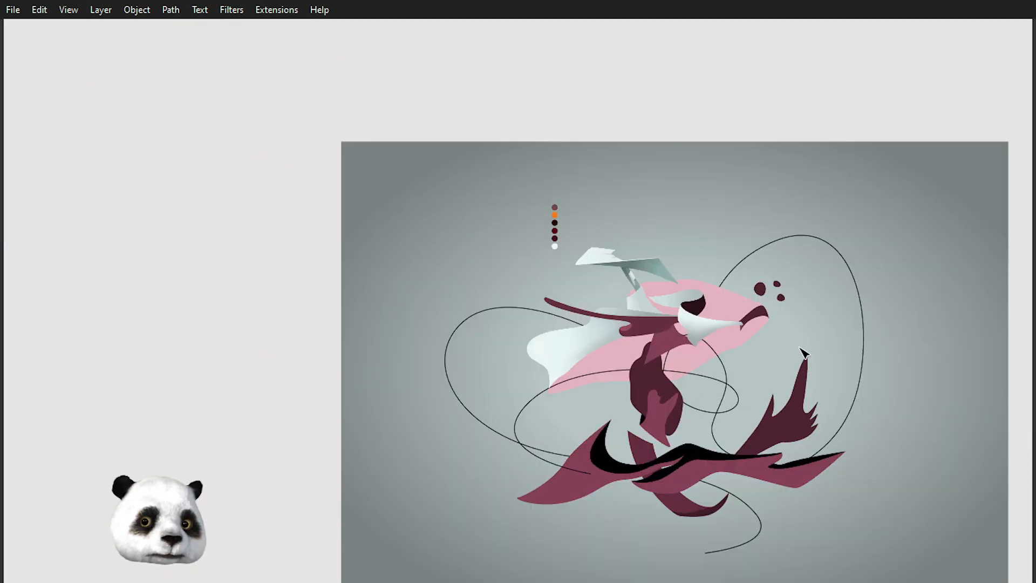
scroll(792, 346, "up", 2)
scroll(728, 329, "up", 1)
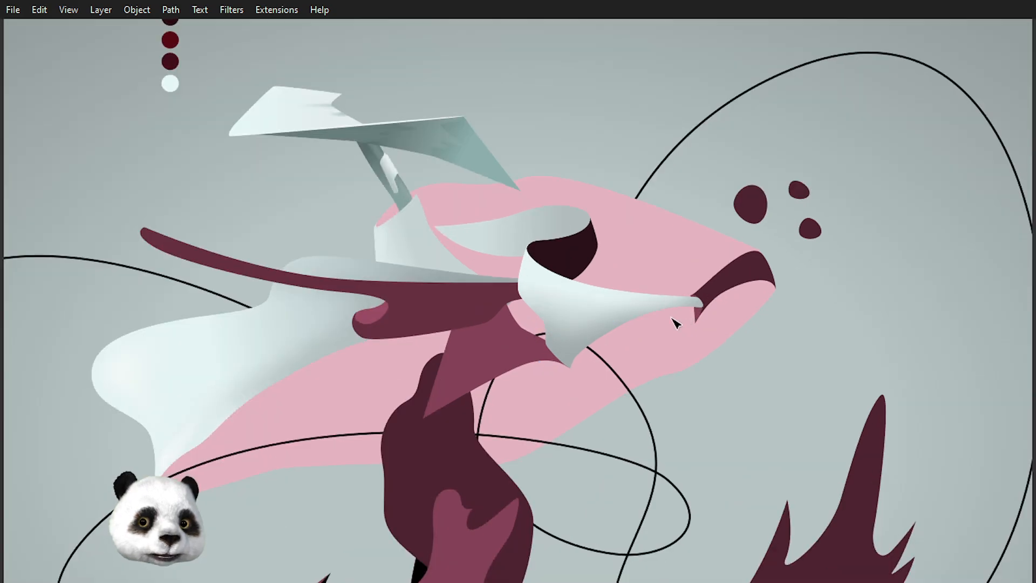
left_click(506, 234)
left_click_drag(485, 236, 515, 242)
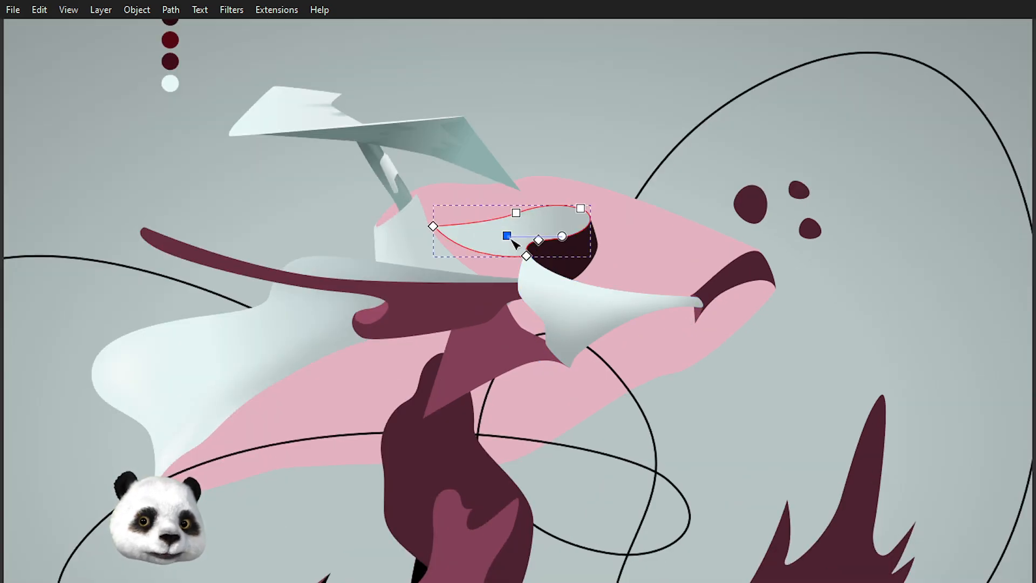
left_click(663, 107)
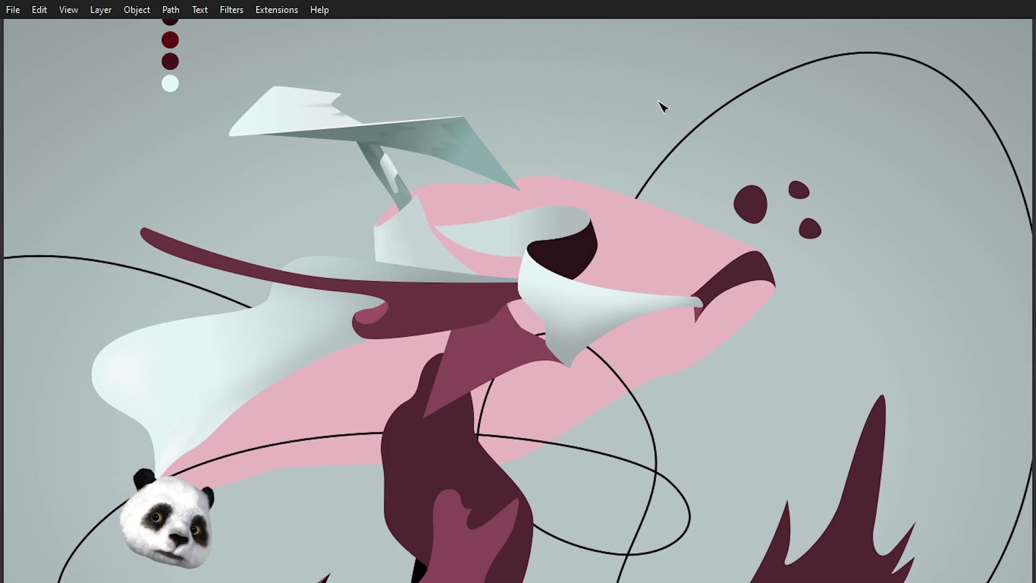
- Examine the shaded head pieces against the whole illustration, including the unshaded body and lower fins
scroll(663, 106, "down", 2)
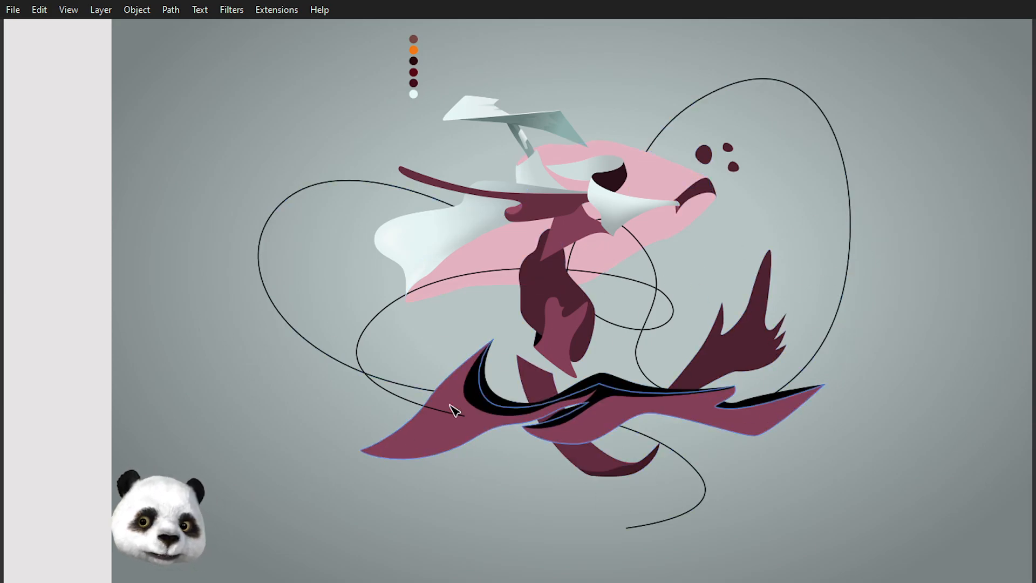
scroll(432, 410, "down", 2)
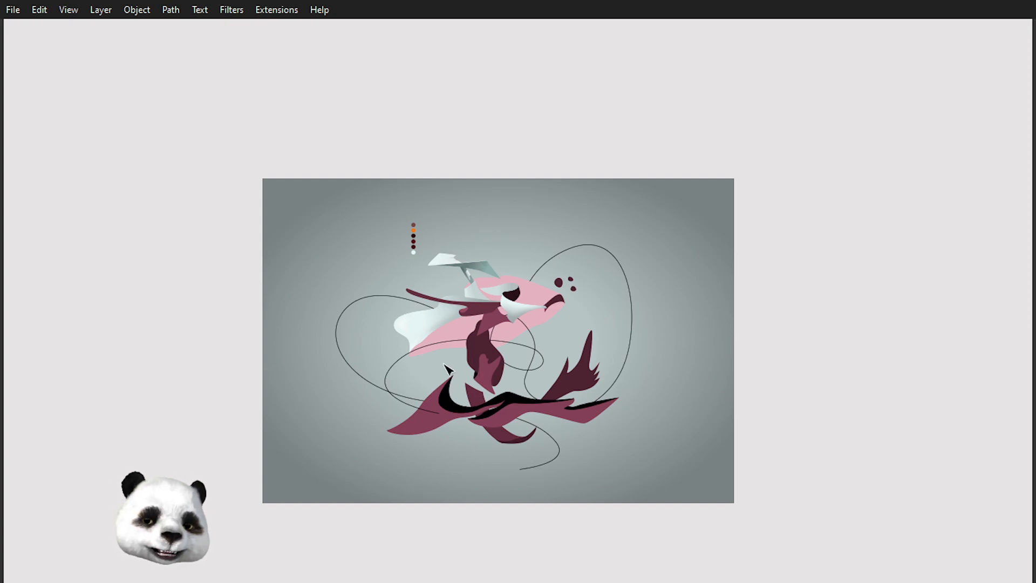
scroll(410, 323, "up", 4)
left_click_drag(462, 146, 245, 331)
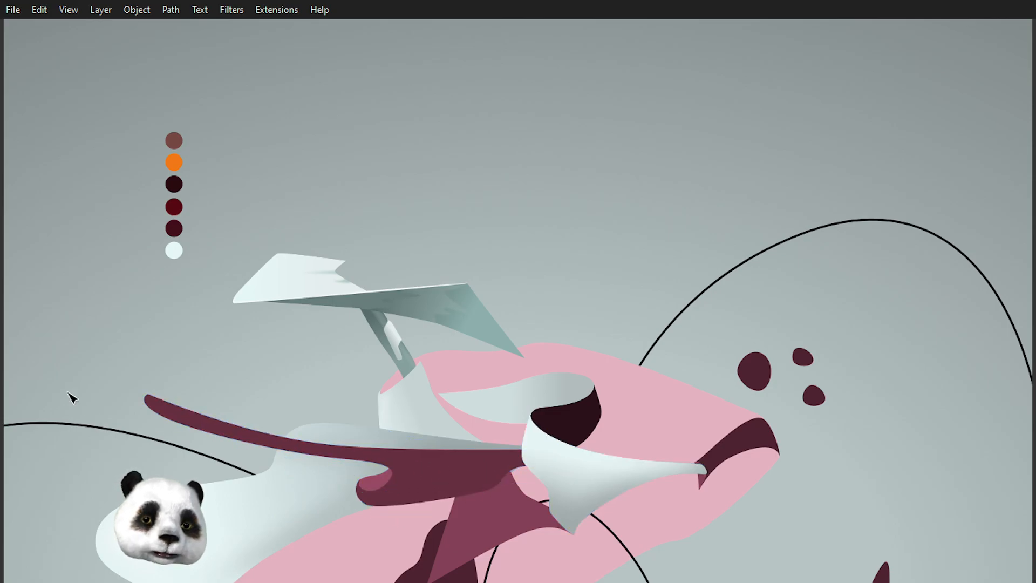
left_click_drag(482, 486, 475, 122)
left_click_drag(301, 399, 308, 241)
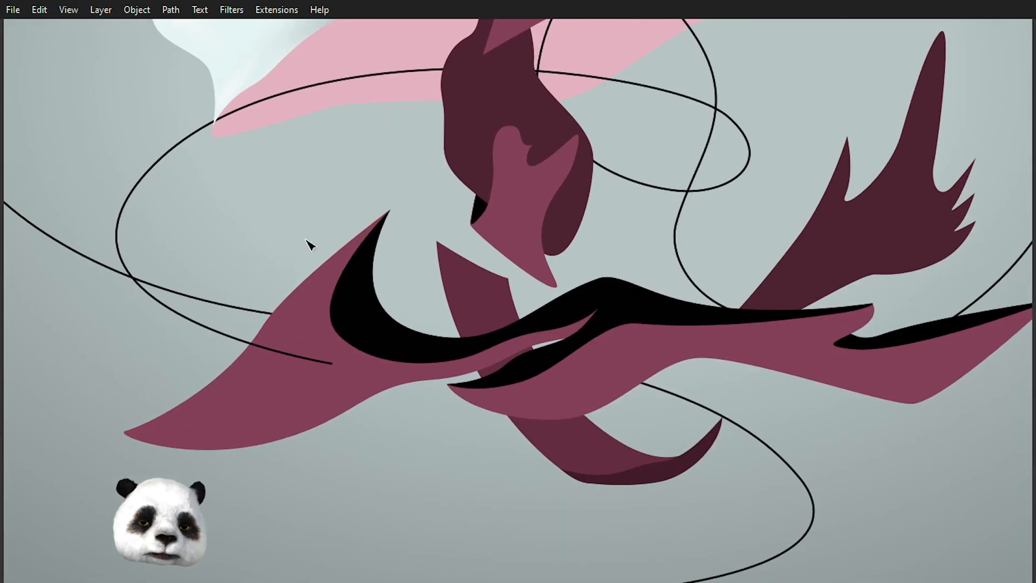
scroll(809, 407, "up", 8)
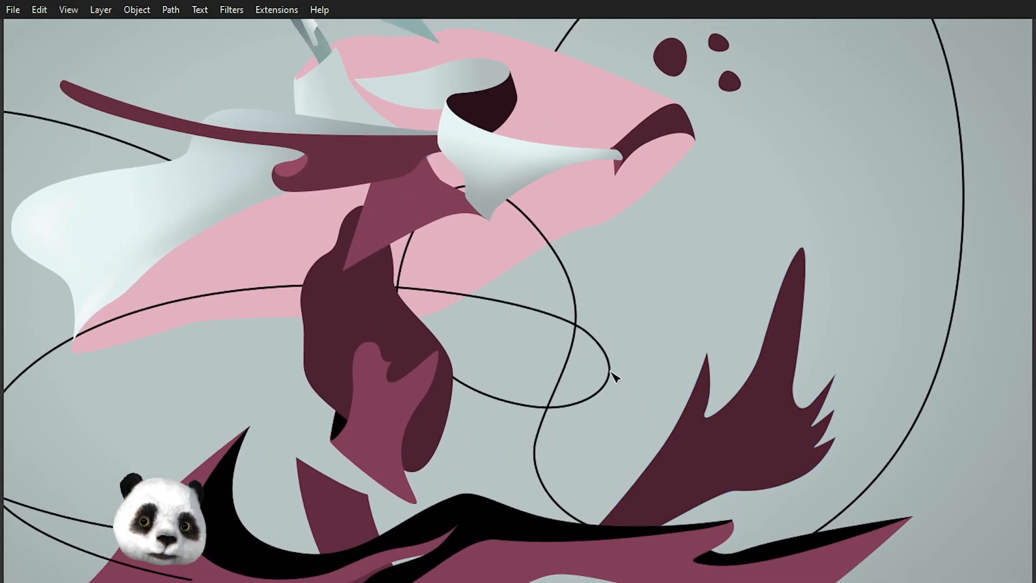
scroll(534, 297, "up", 5)
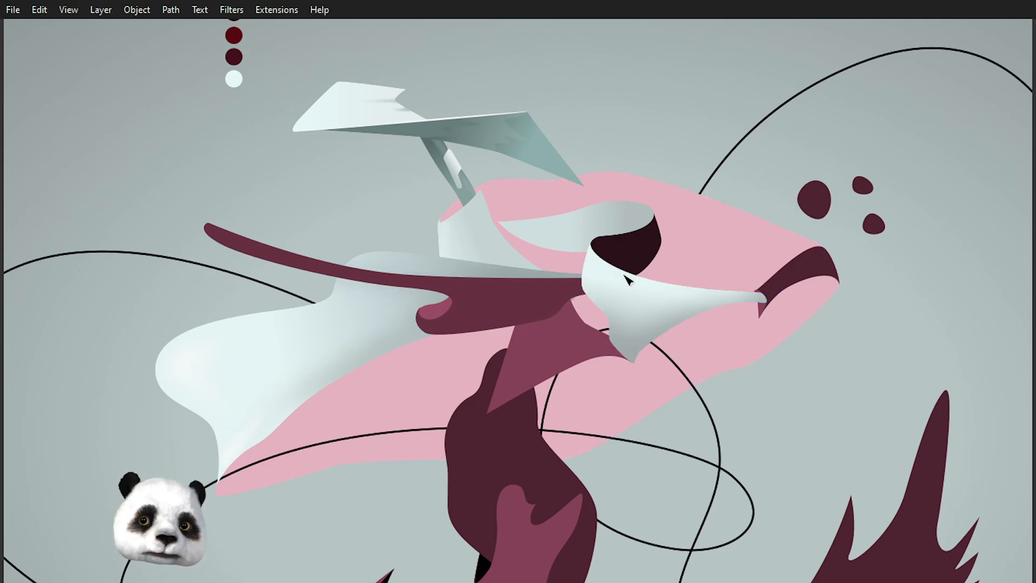
- Lighten the pale end of the gradient on the piece above the eye to near-white
scroll(625, 277, "down", 2)
scroll(605, 268, "up", 2)
left_click(589, 249)
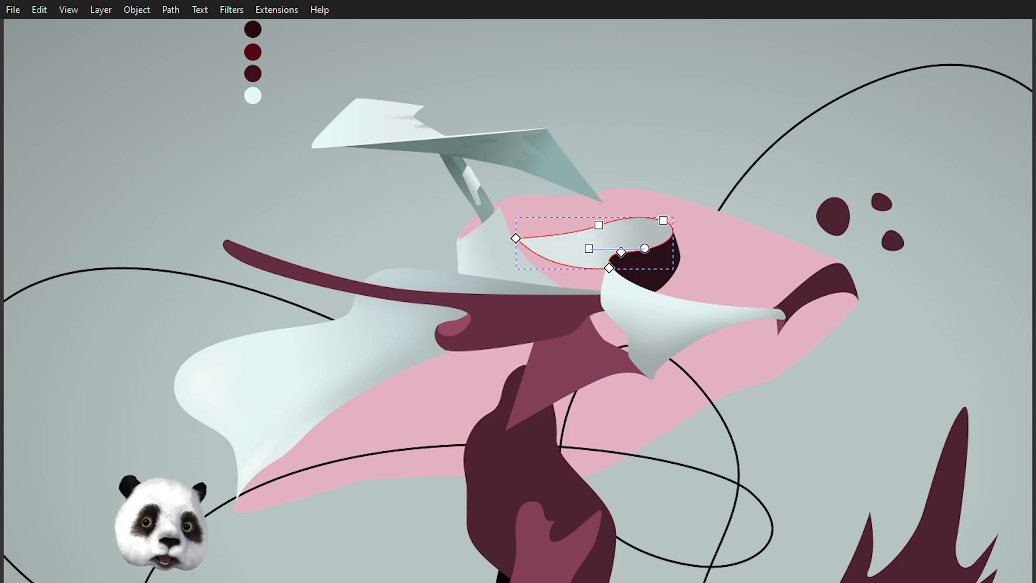
left_click(675, 167)
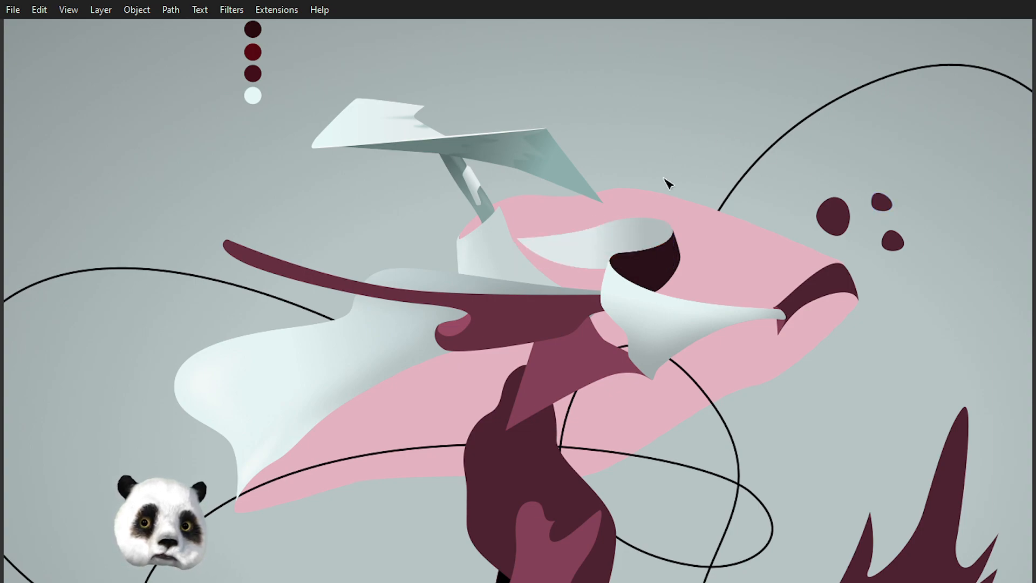
left_click(551, 249)
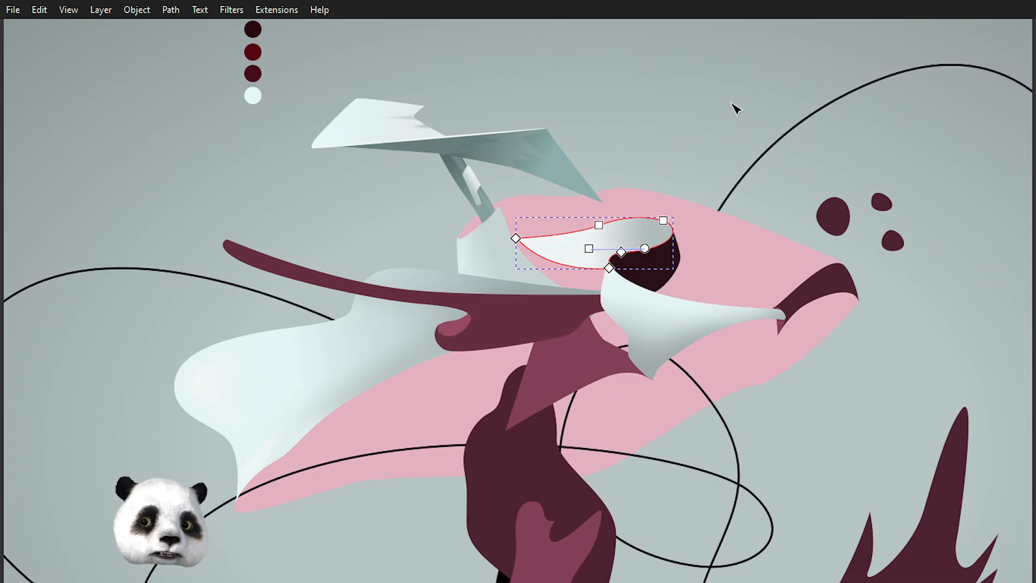
left_click(685, 99)
- Tilt and lengthen the gradient on the piece above the eye, lowering its grey end into the eye and extending its pale end
scroll(684, 100, "down", 5)
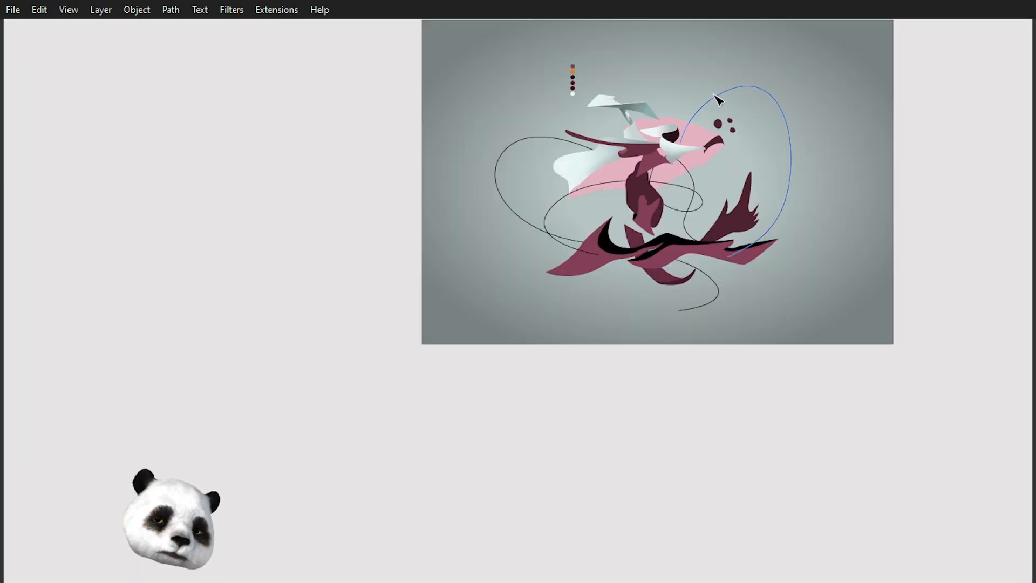
scroll(667, 103, "up", 6)
left_click(769, 311)
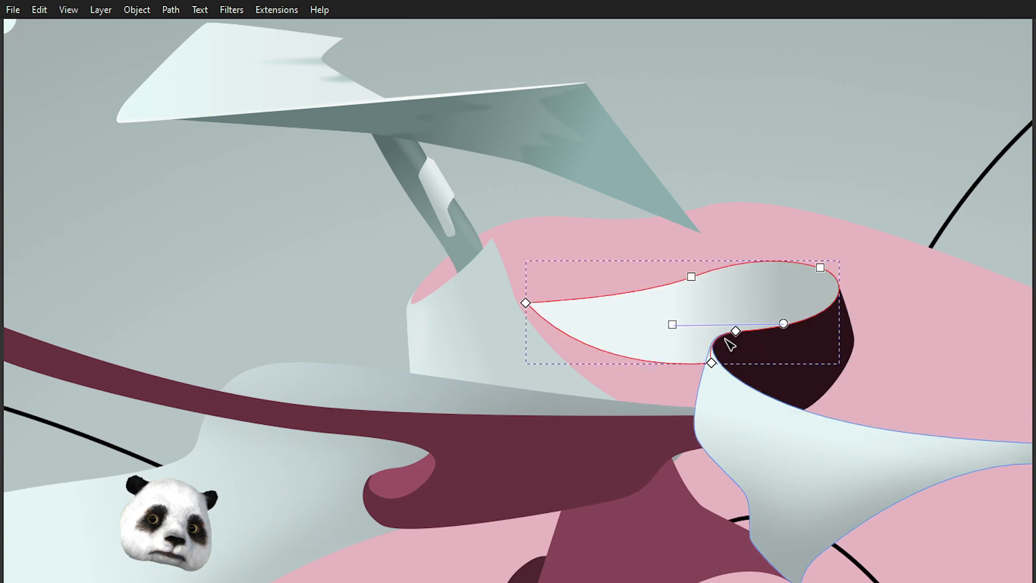
left_click_drag(783, 326, 786, 345)
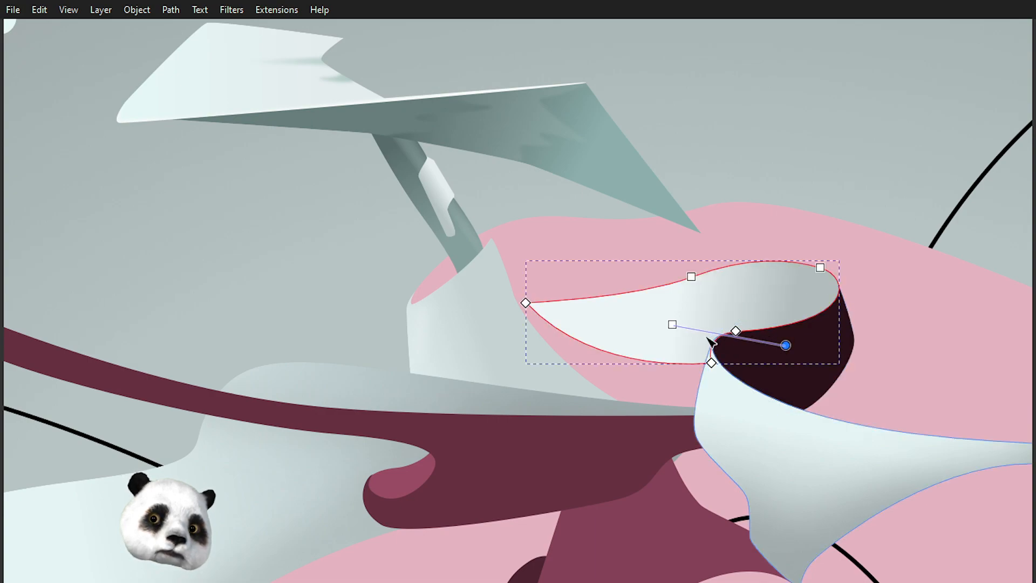
left_click_drag(672, 324, 653, 323)
left_click(834, 98)
scroll(669, 324, "down", 3)
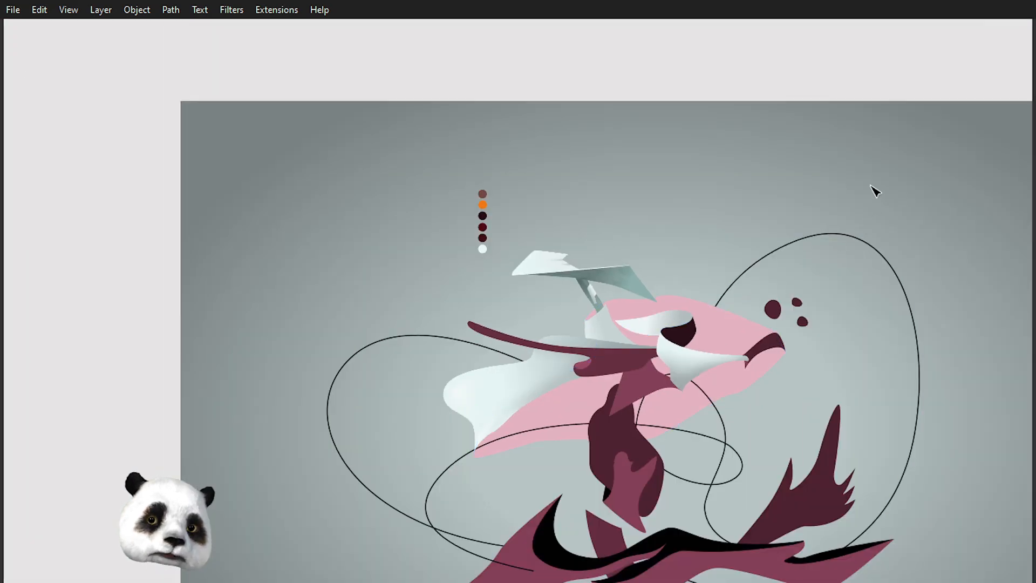
scroll(805, 201, "down", 2)
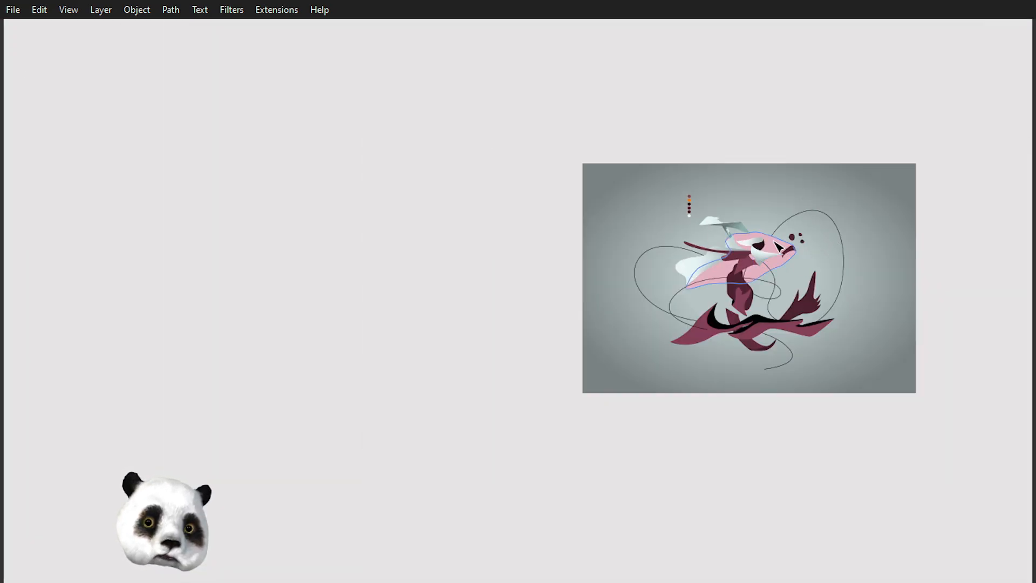
left_click_drag(875, 299, 620, 331)
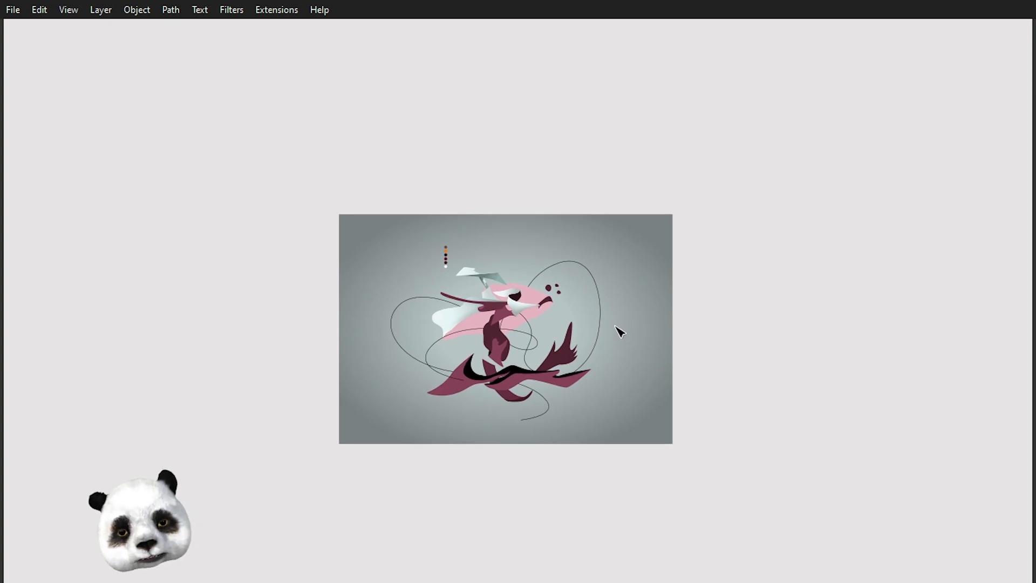